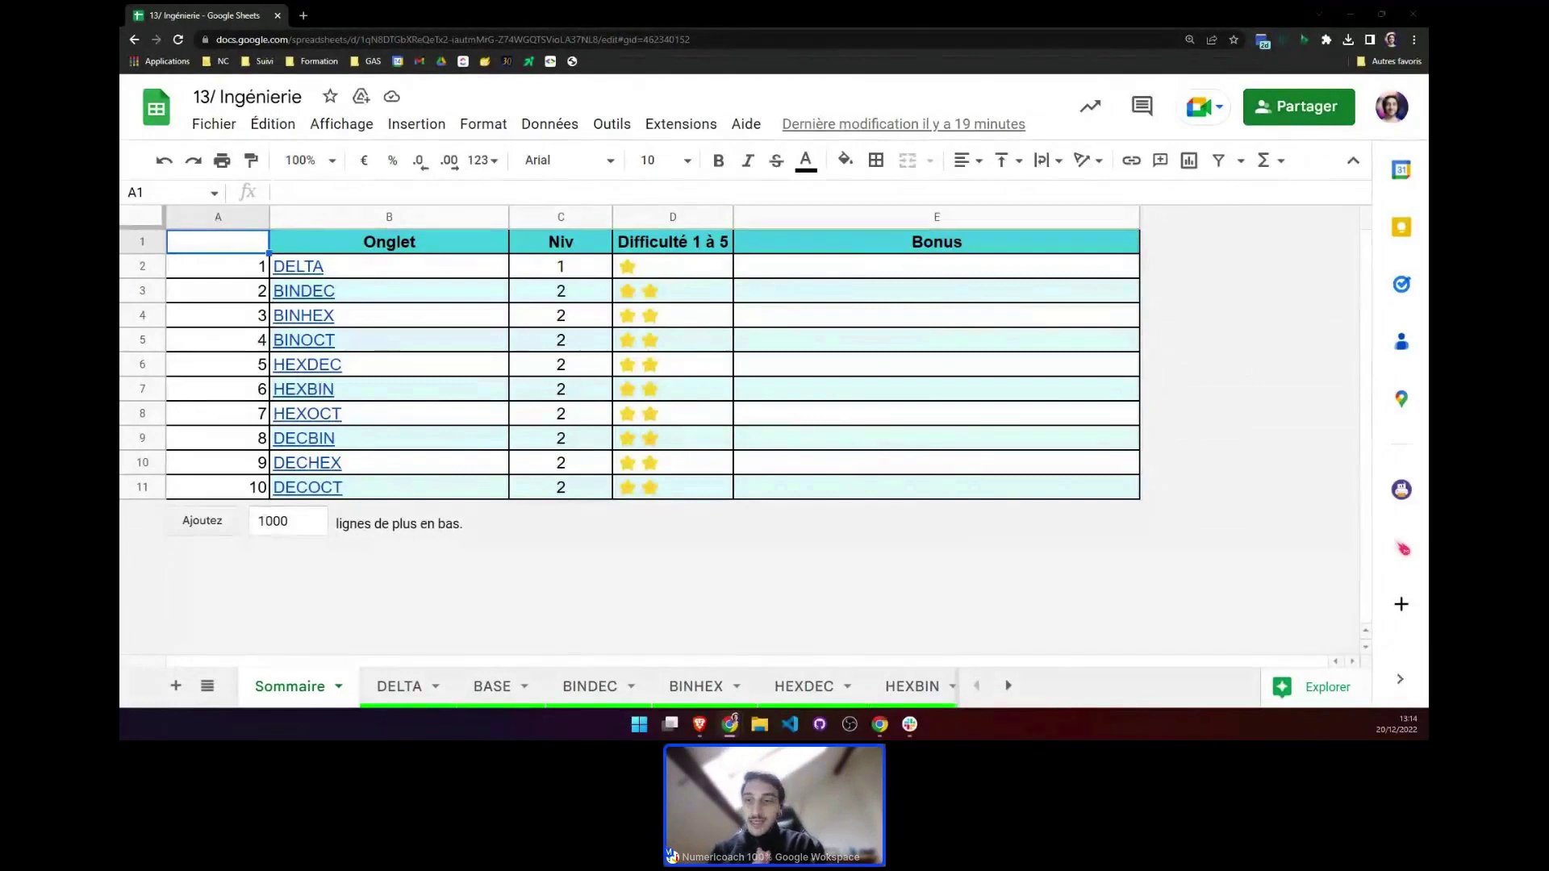
Switch to the 13/ Ingénierie spreadsheet and review the functions listed on the Sommaire sheet
mouse_move(303, 389)
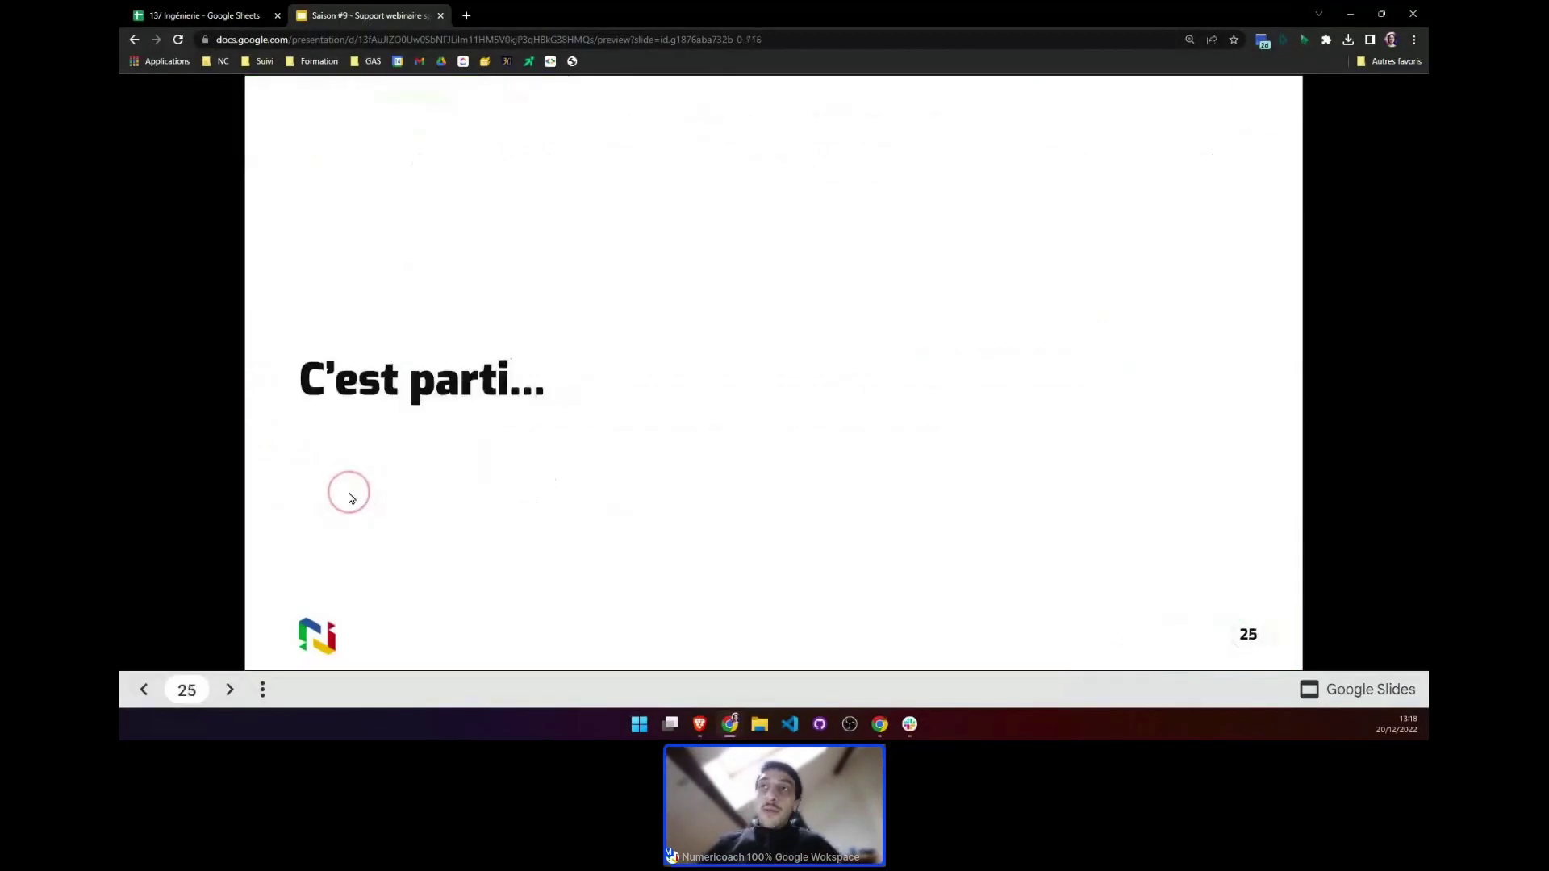
left_click(218, 15)
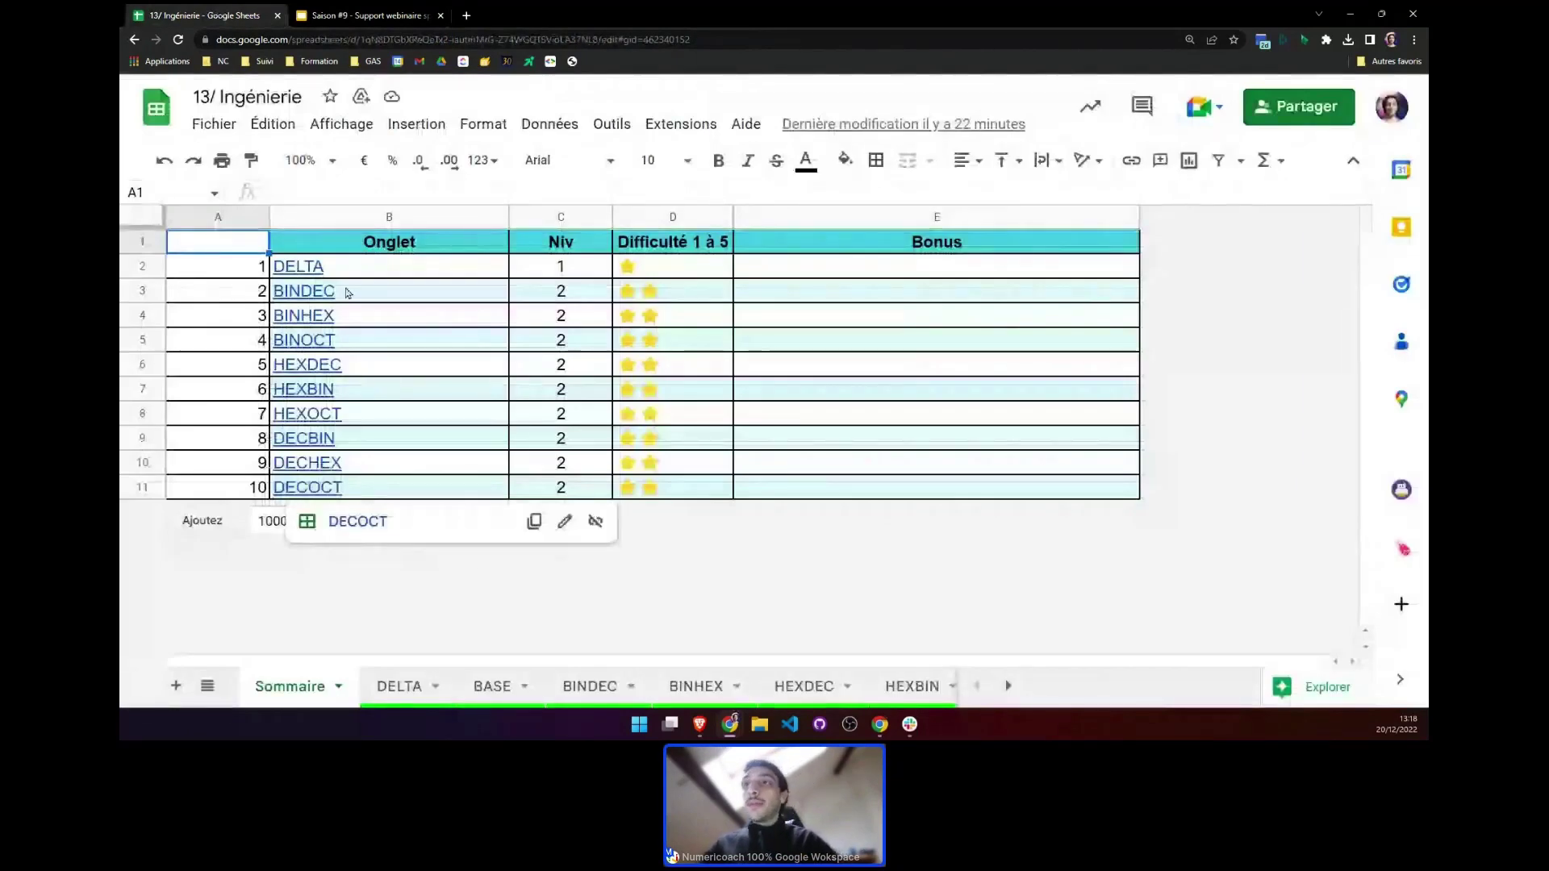
left_click(371, 263)
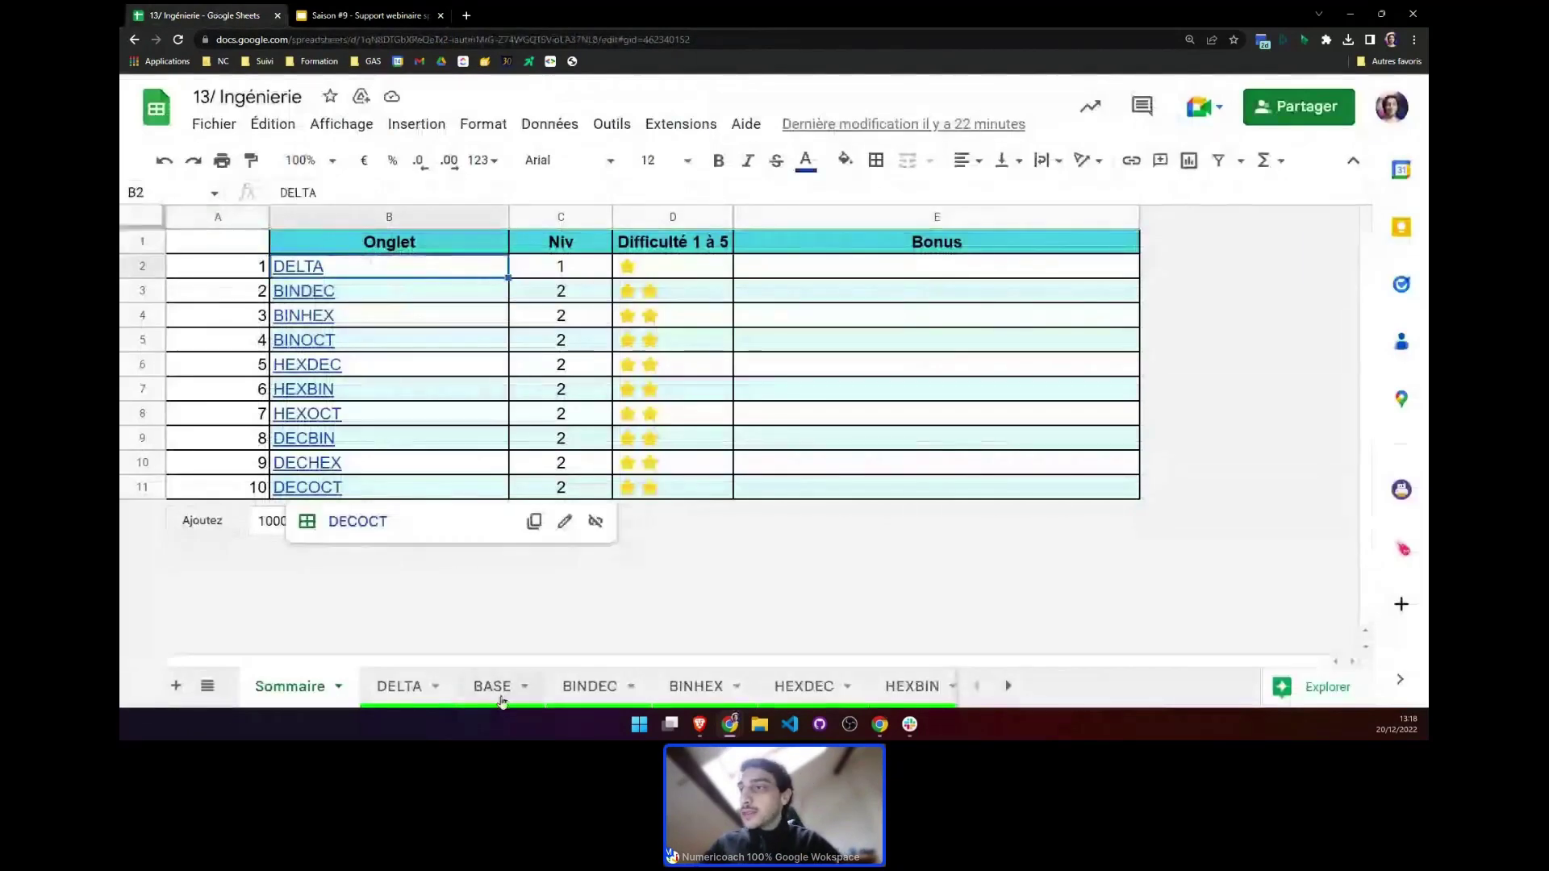
mouse_move(342, 295)
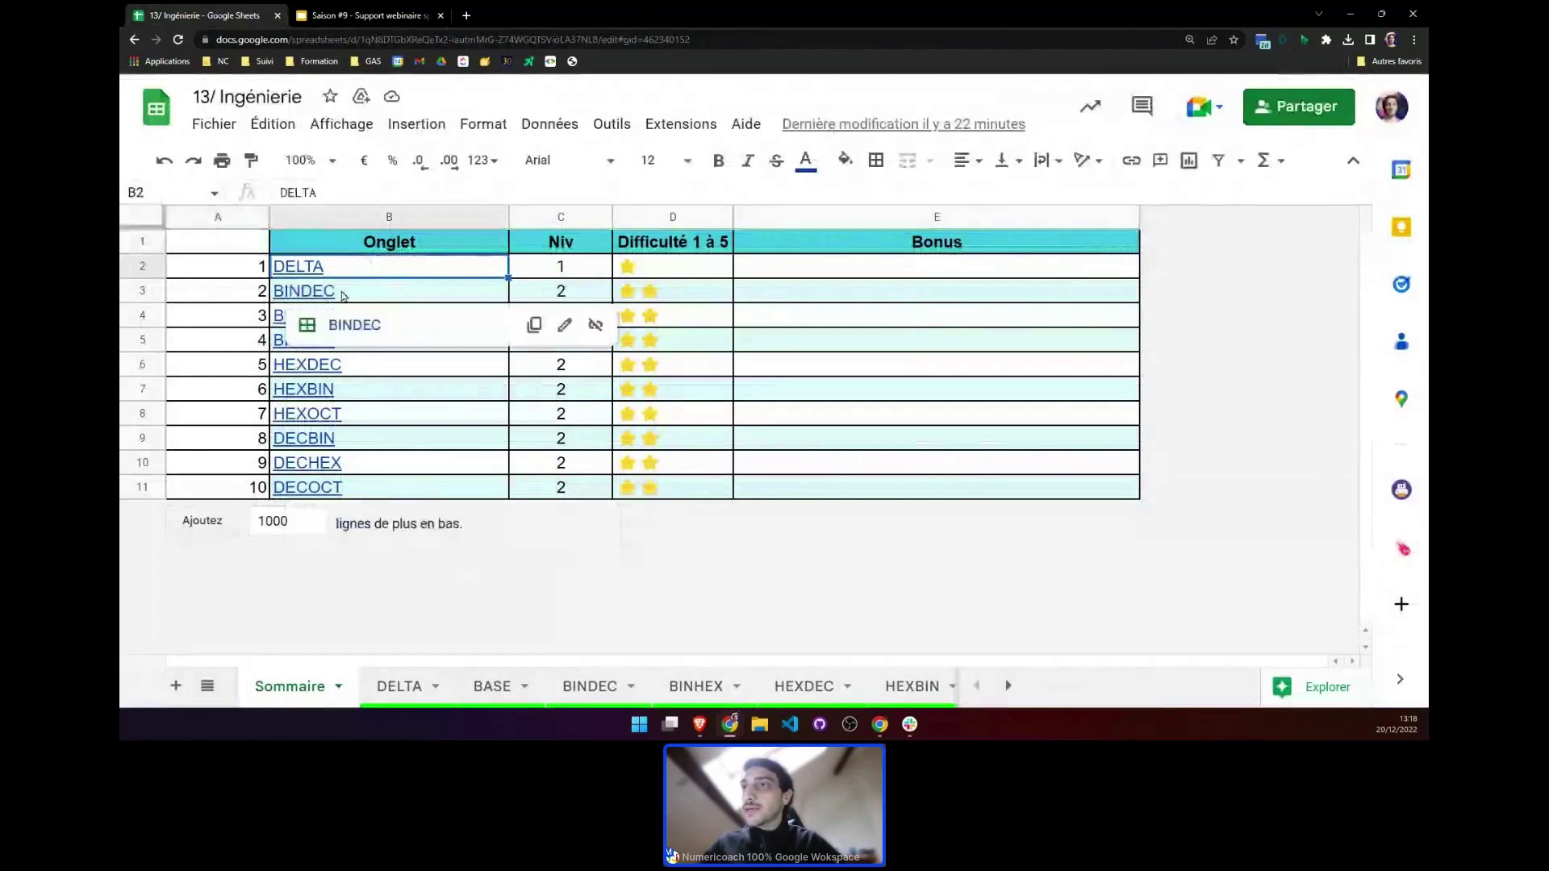
Look through the BASE, DELTA, BINDEC, BINHEX and HEXDEC exercise sheets, and return to the Sommaire sheet
left_click(516, 696)
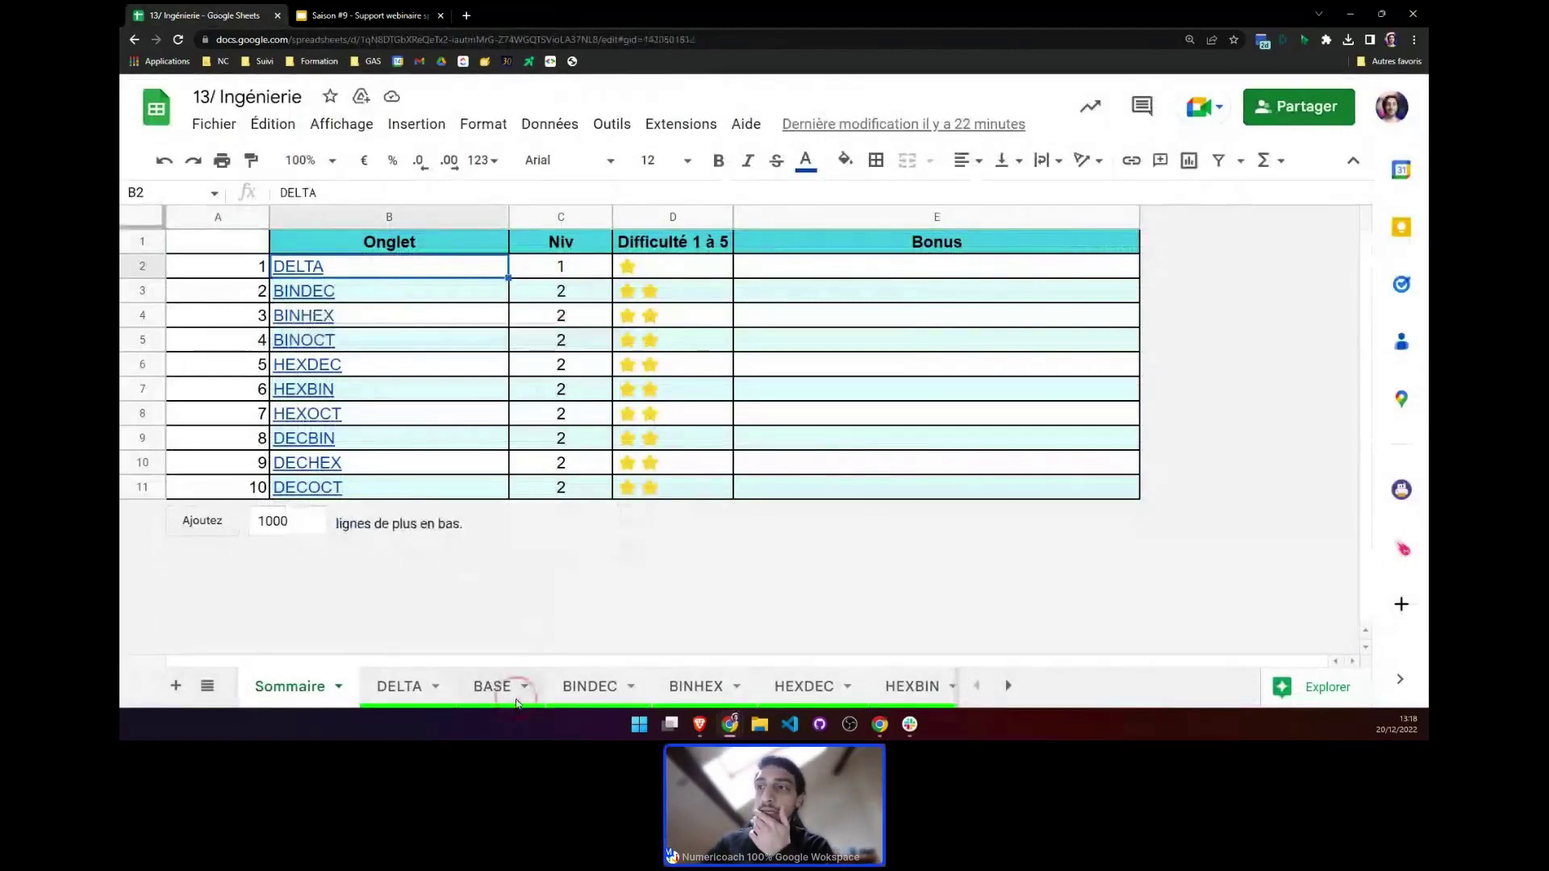
left_click(388, 692)
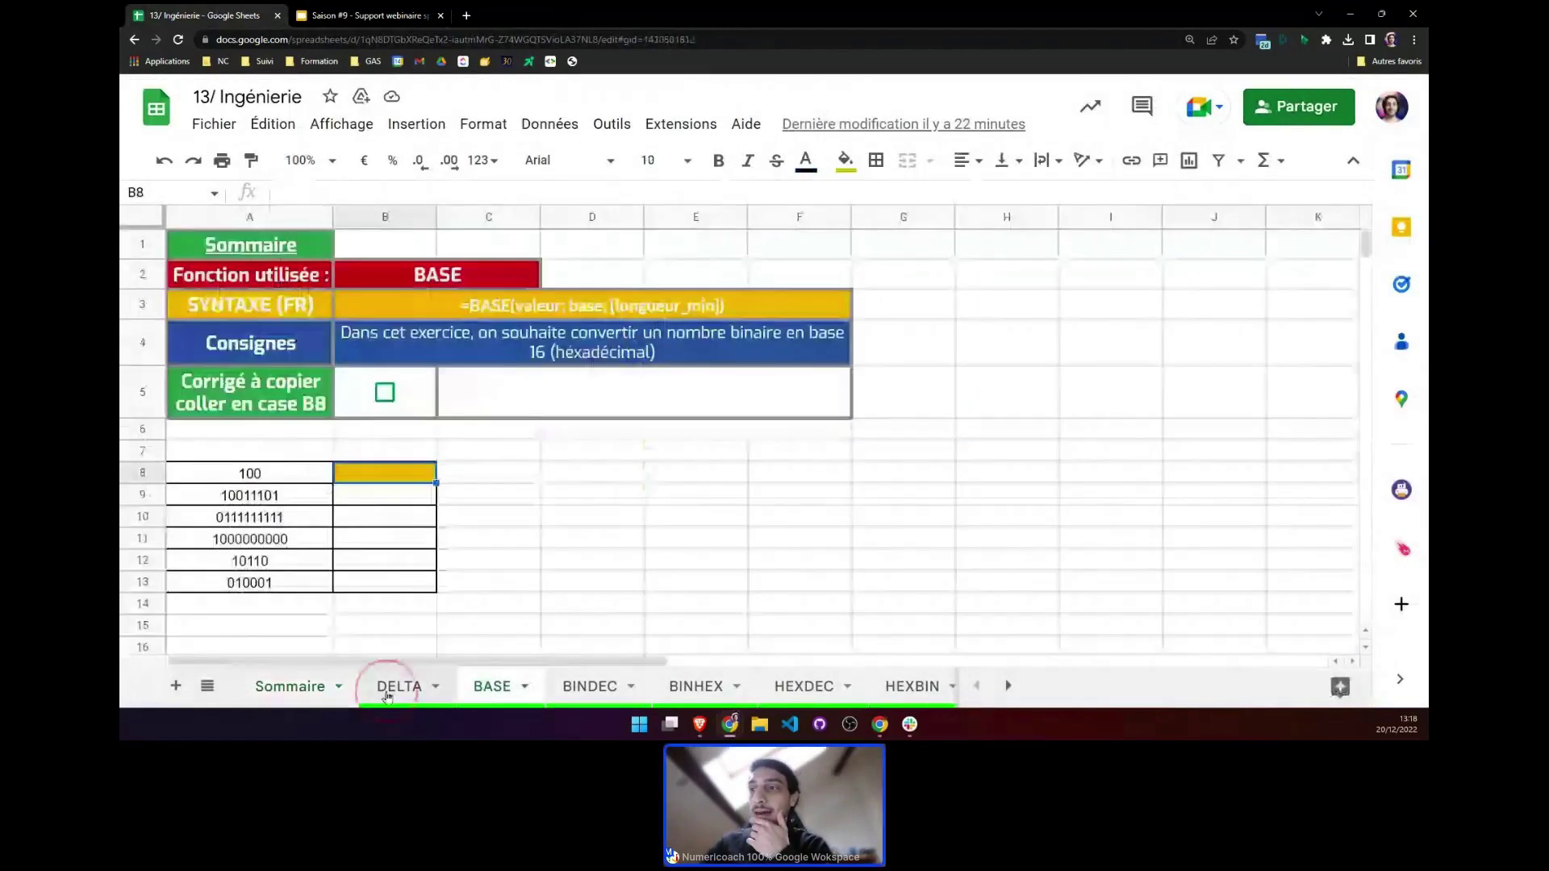
left_click(494, 691)
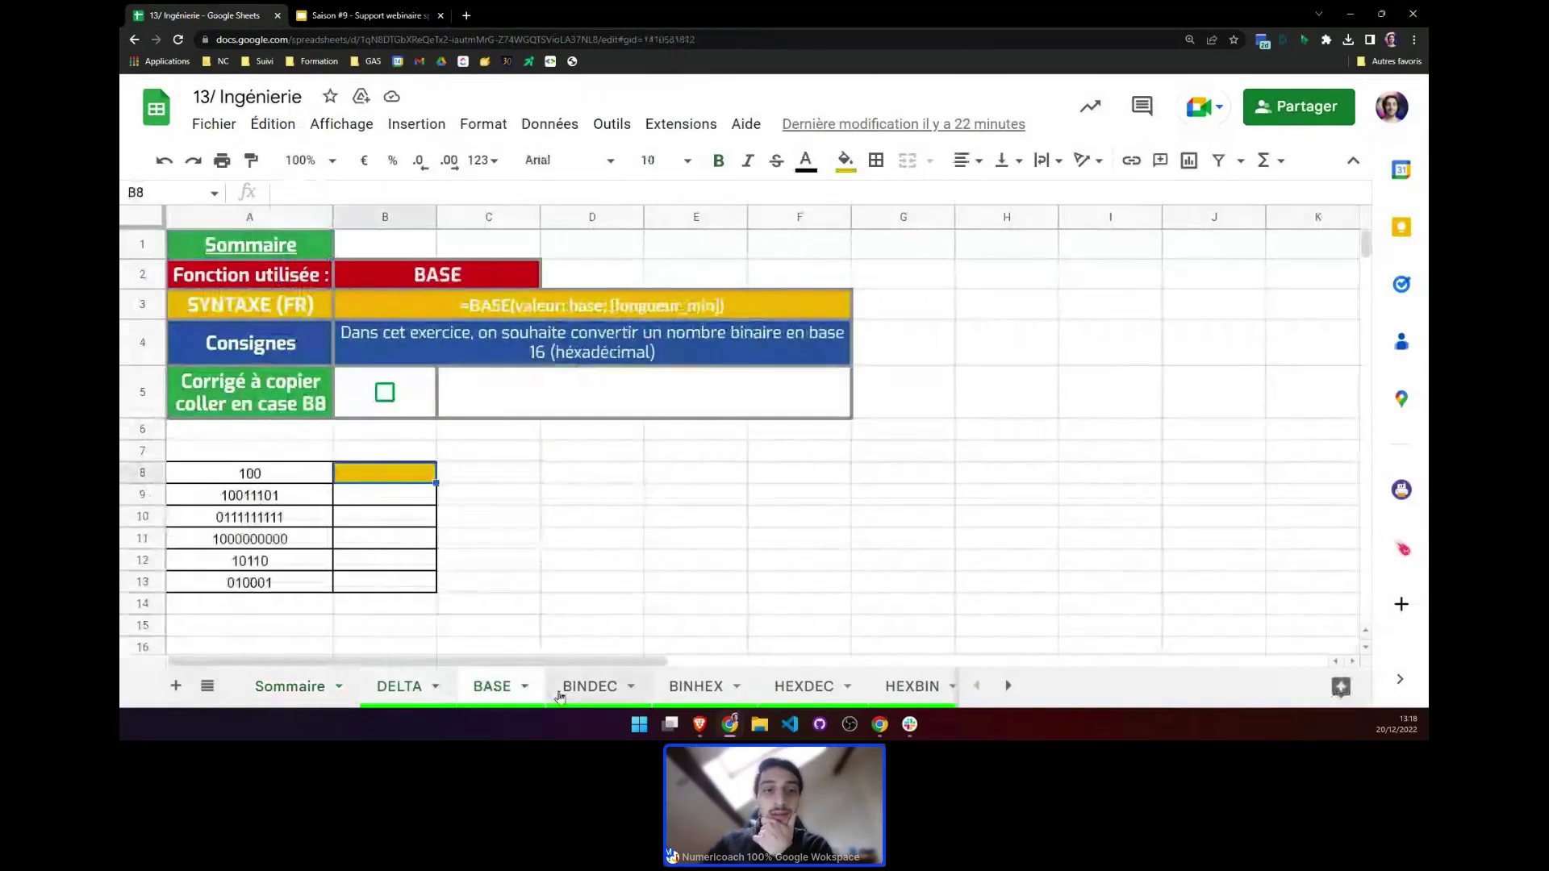
left_click(593, 692)
left_click(696, 688)
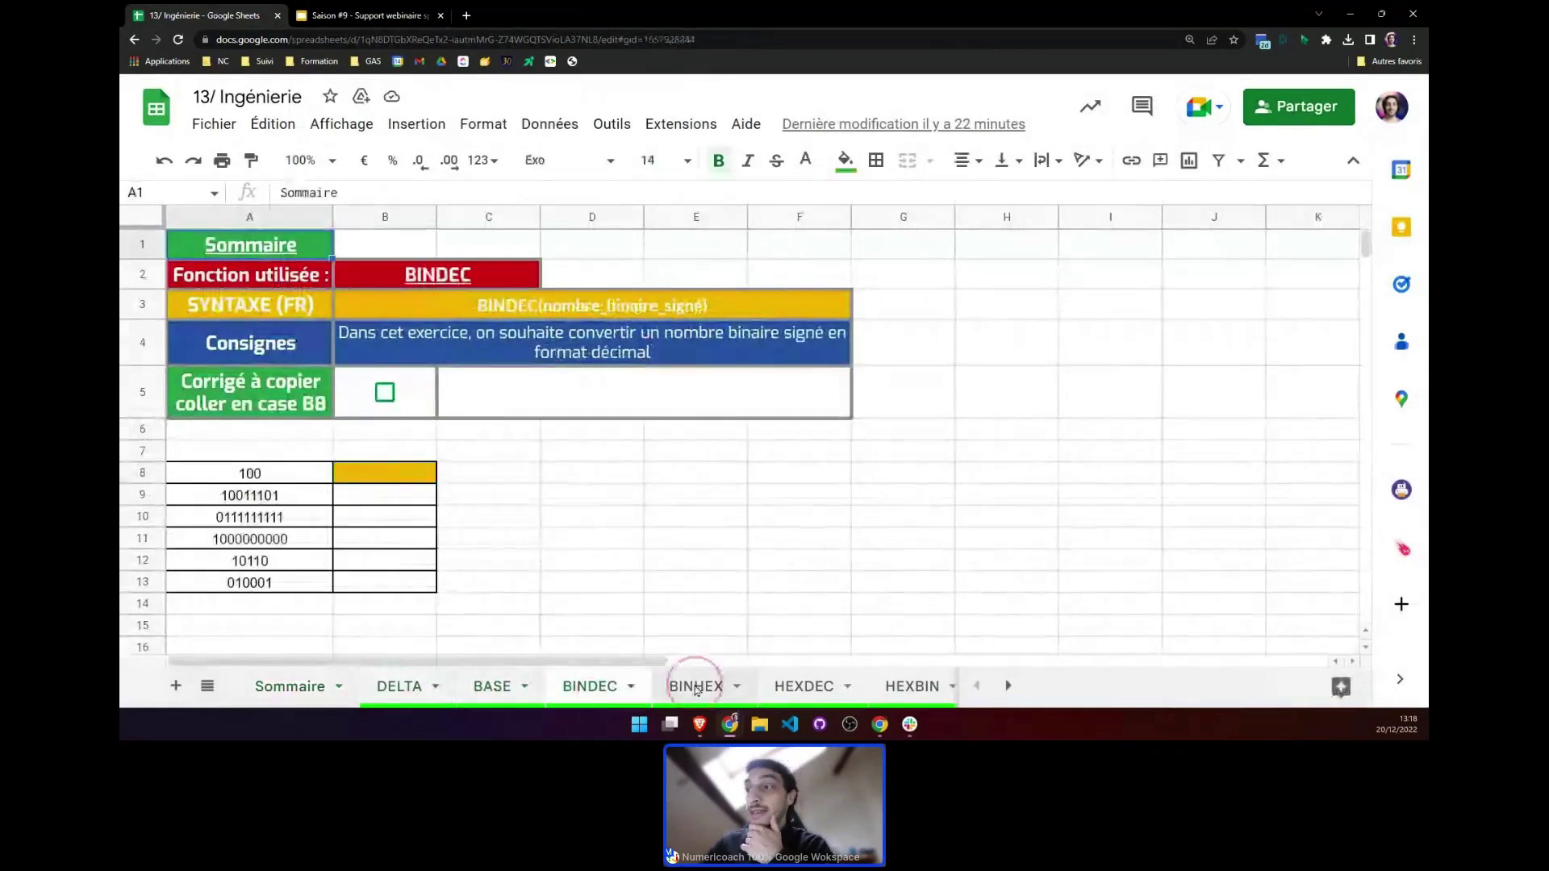
left_click(785, 688)
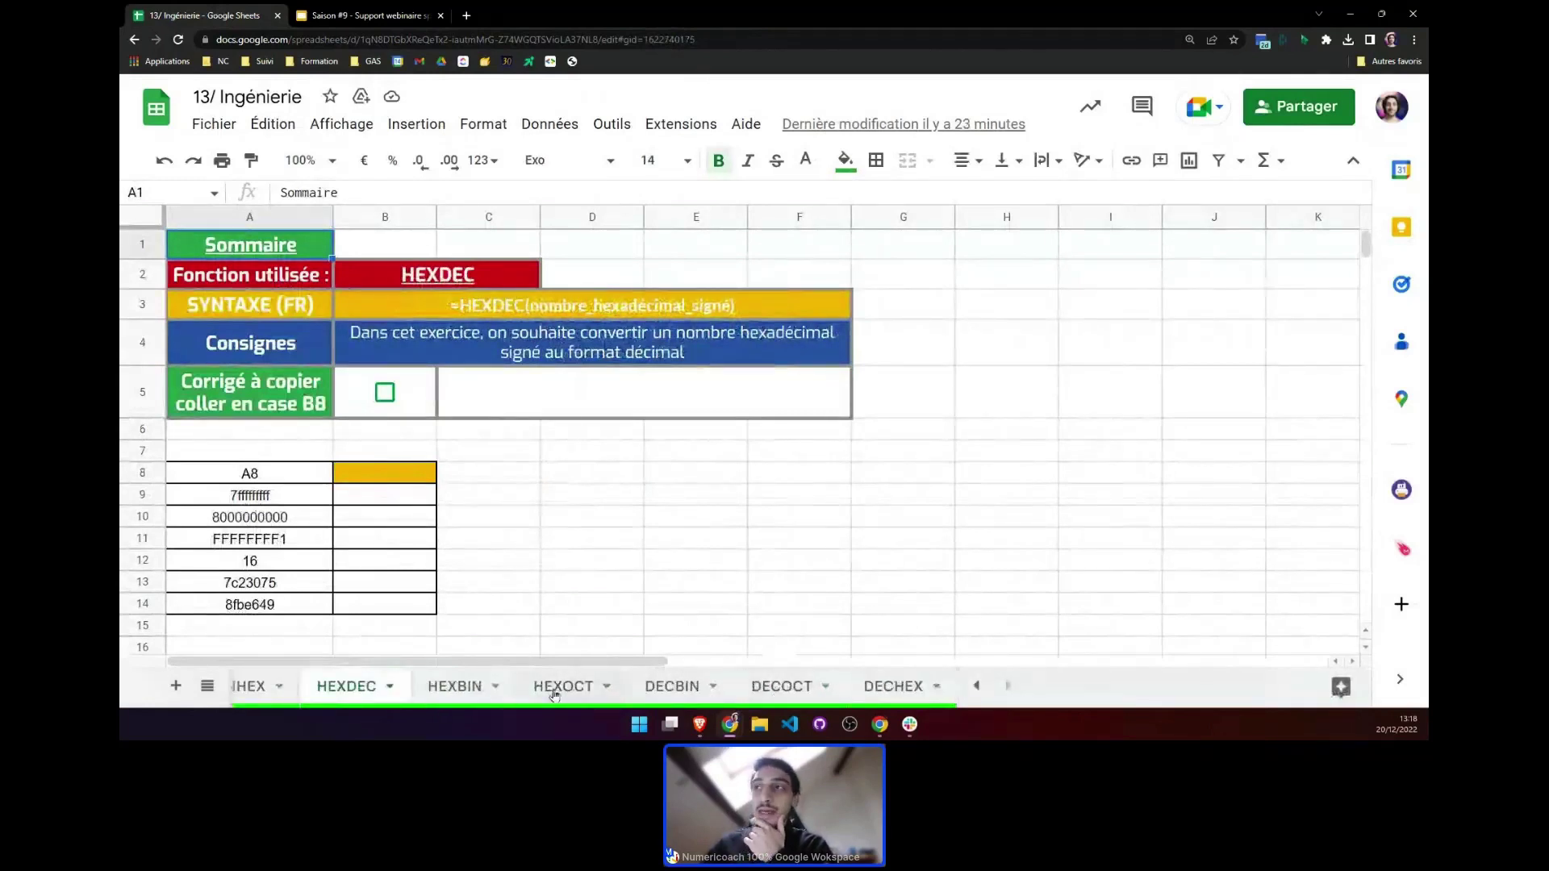
scroll(552, 695, "left", 5)
left_click(317, 688)
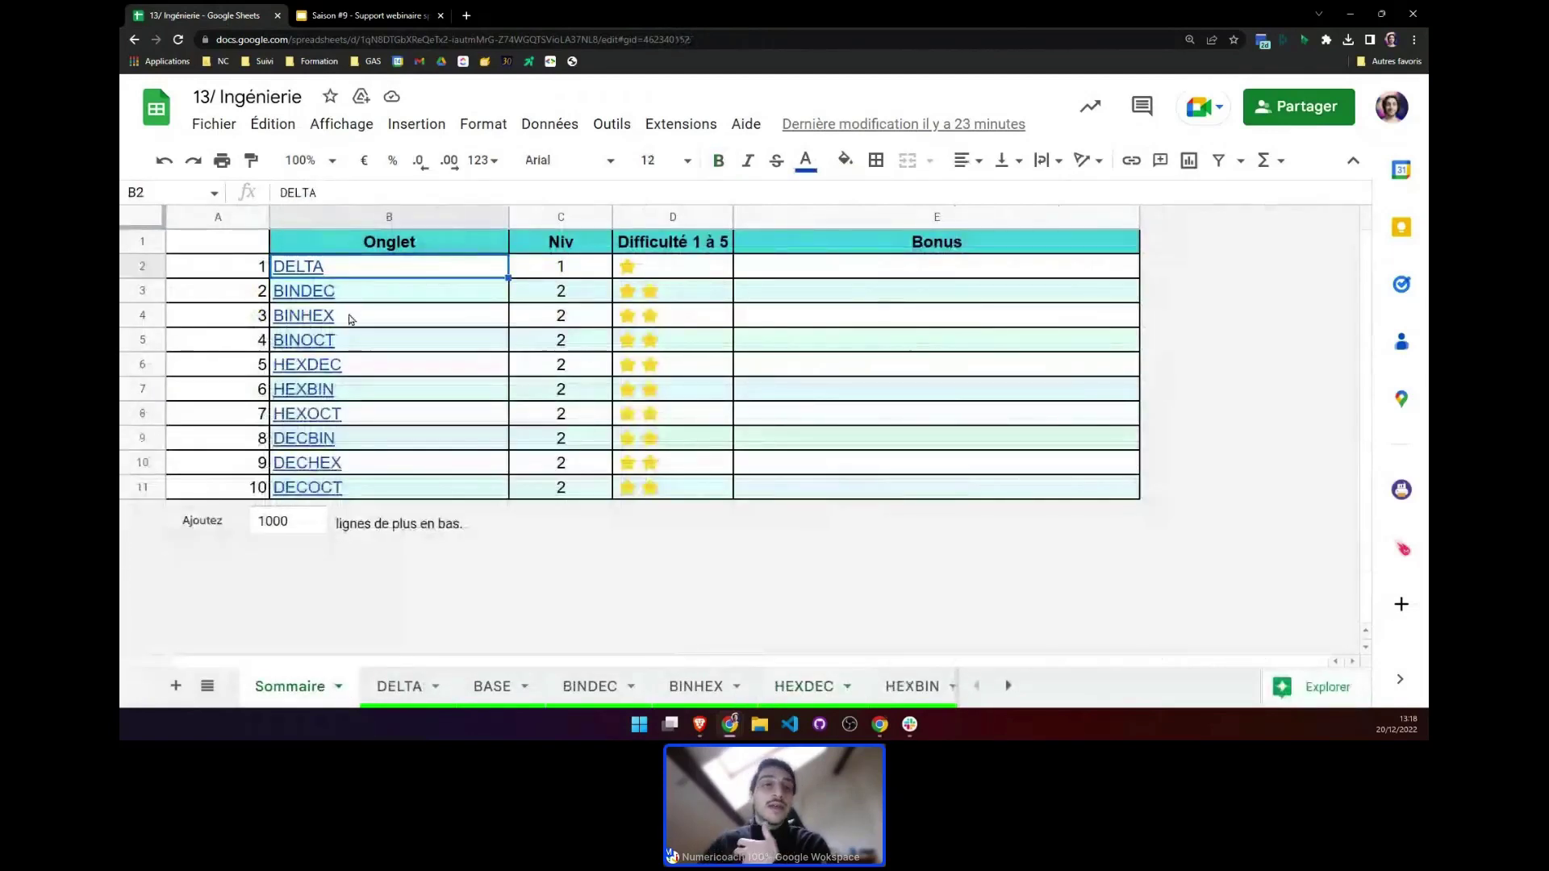
mouse_move(345, 322)
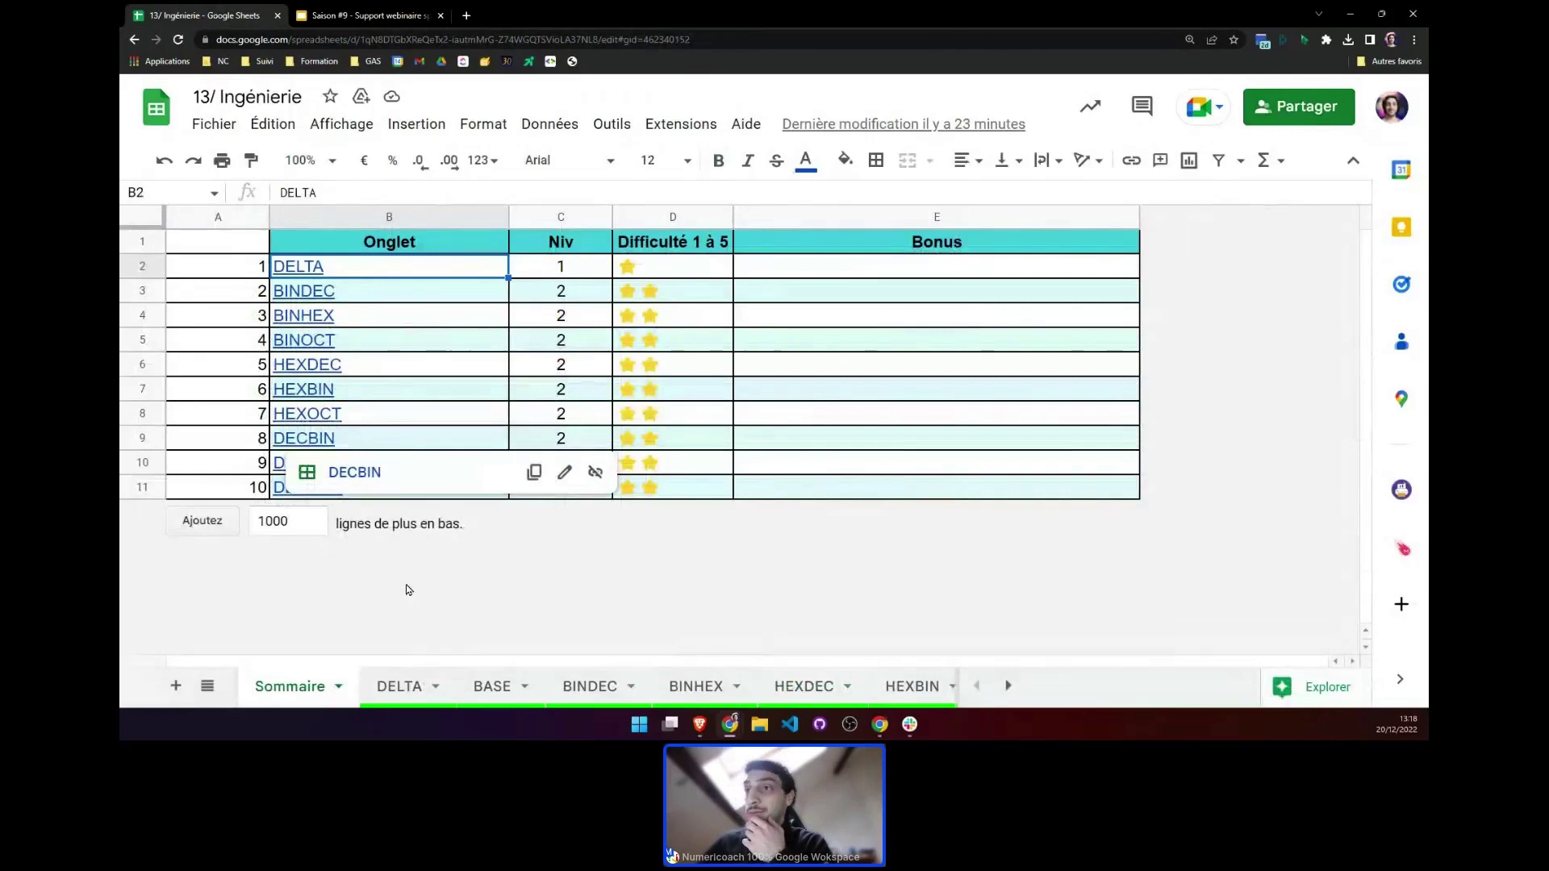
Open the DELTA exercise sheet and examine the functions available in the Ingénierie category
left_click(402, 693)
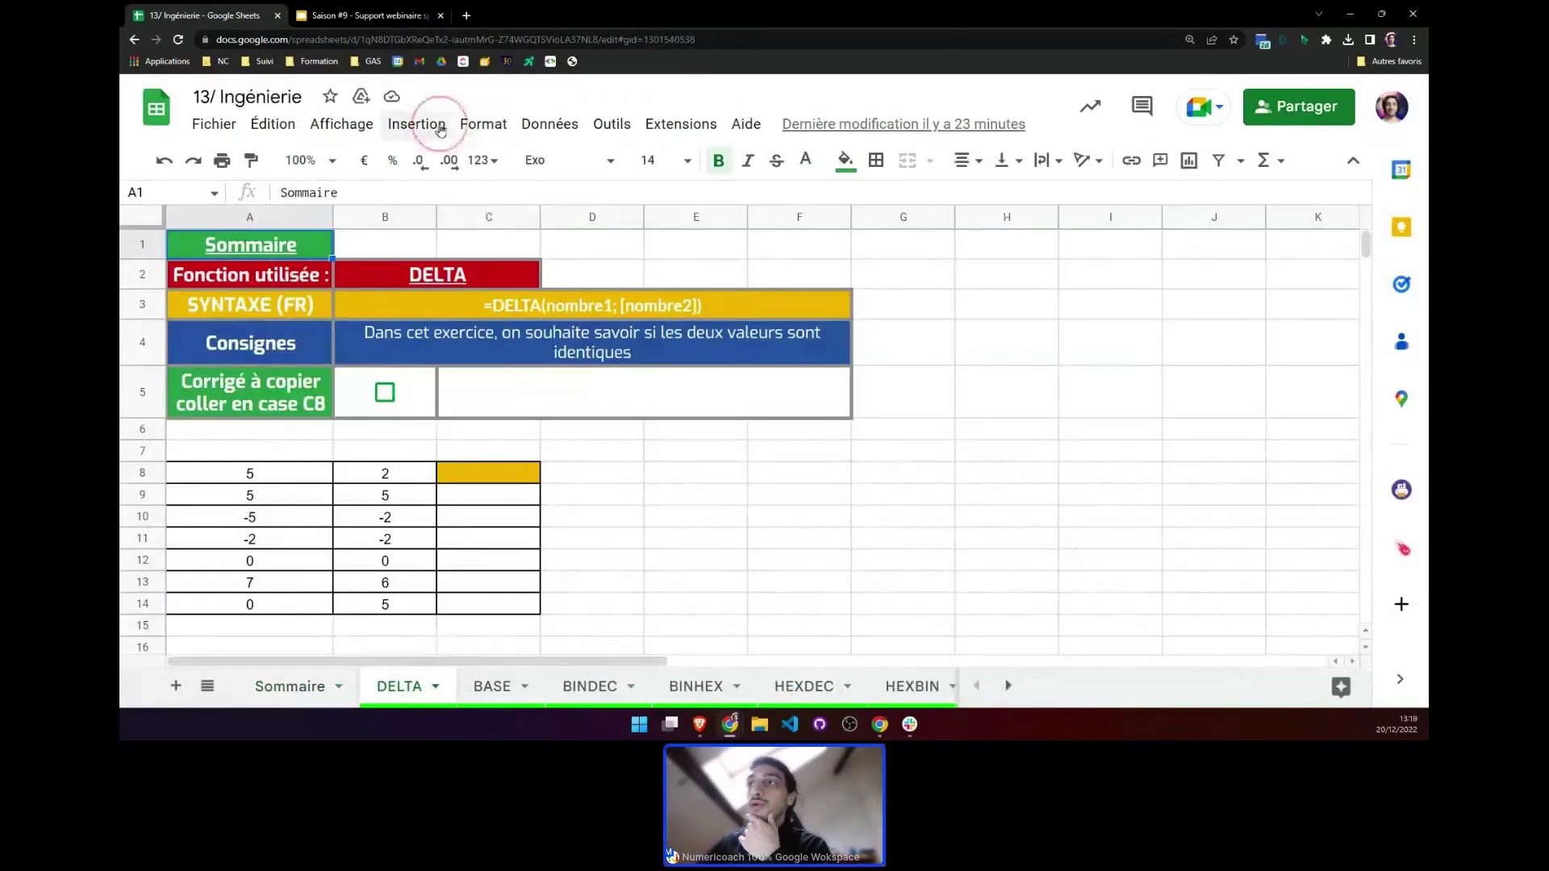
left_click(416, 125)
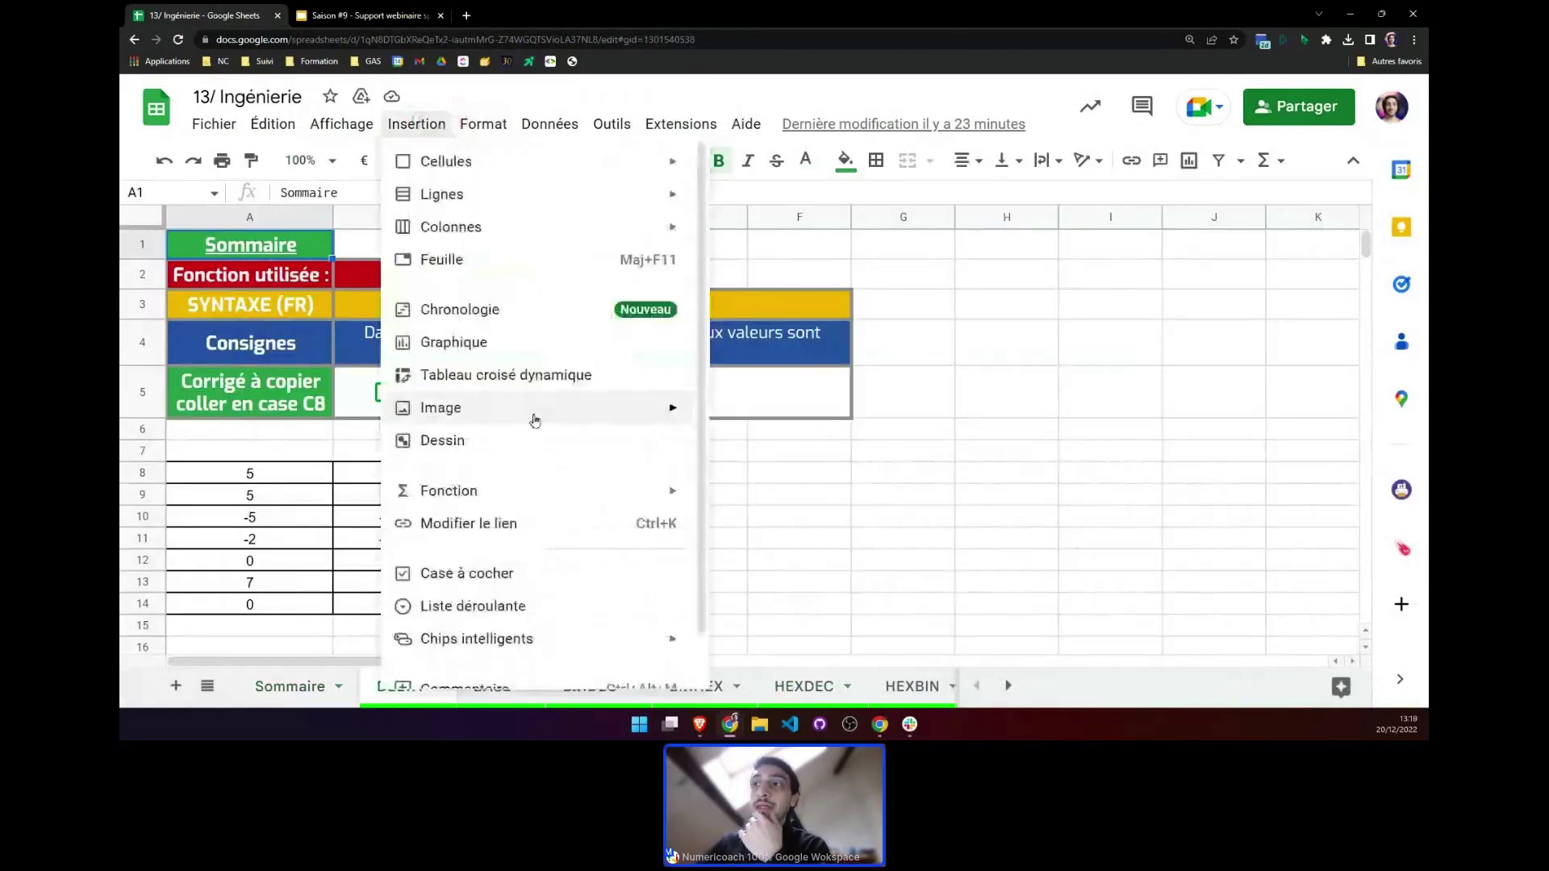
mouse_move(629, 491)
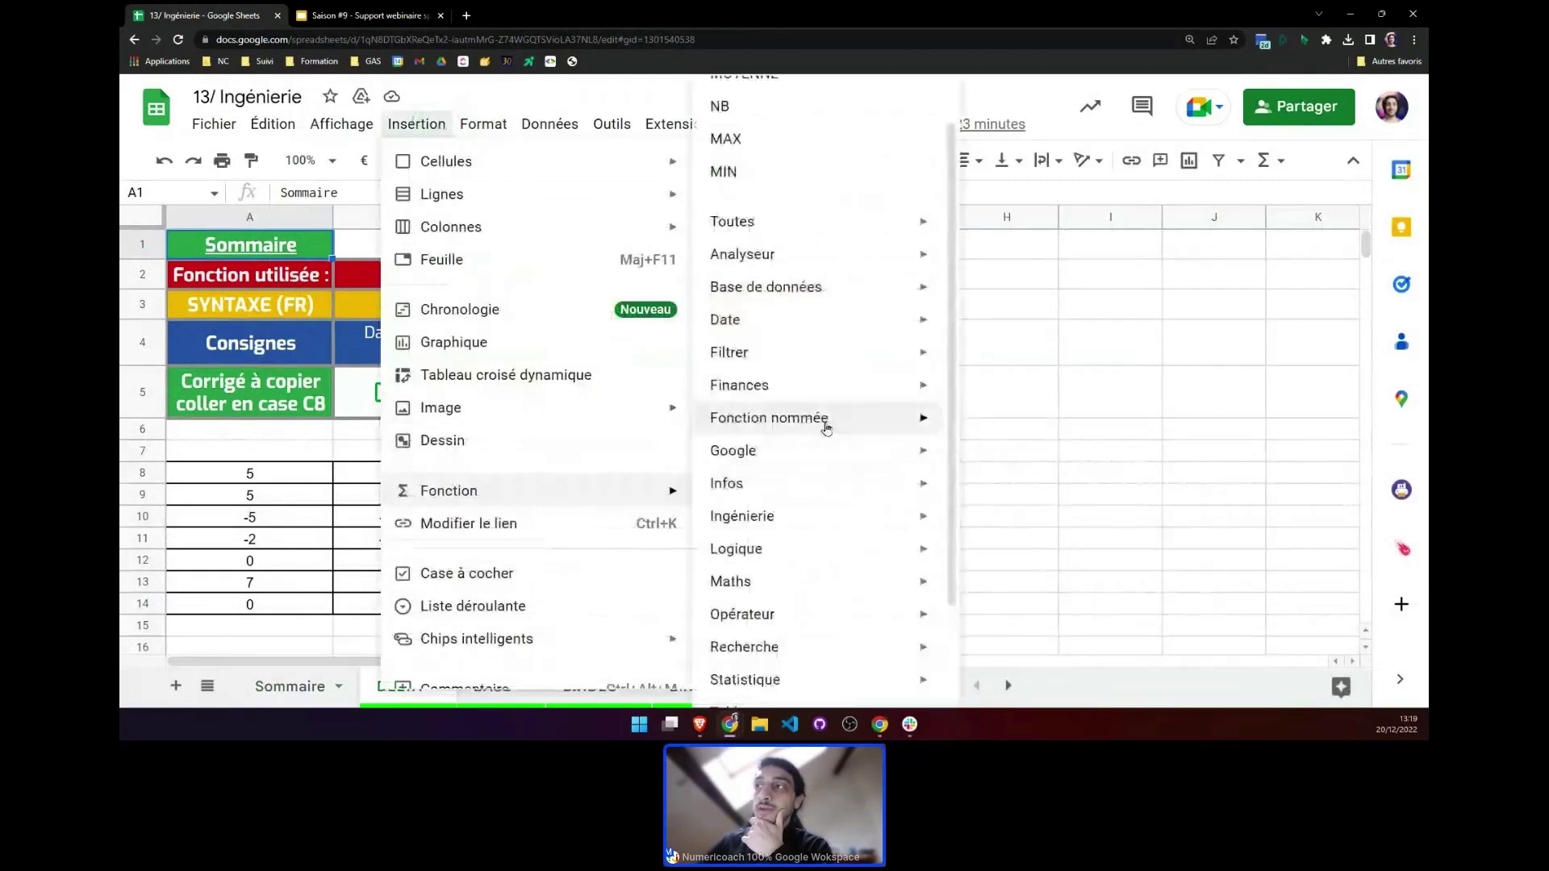
mouse_move(866, 580)
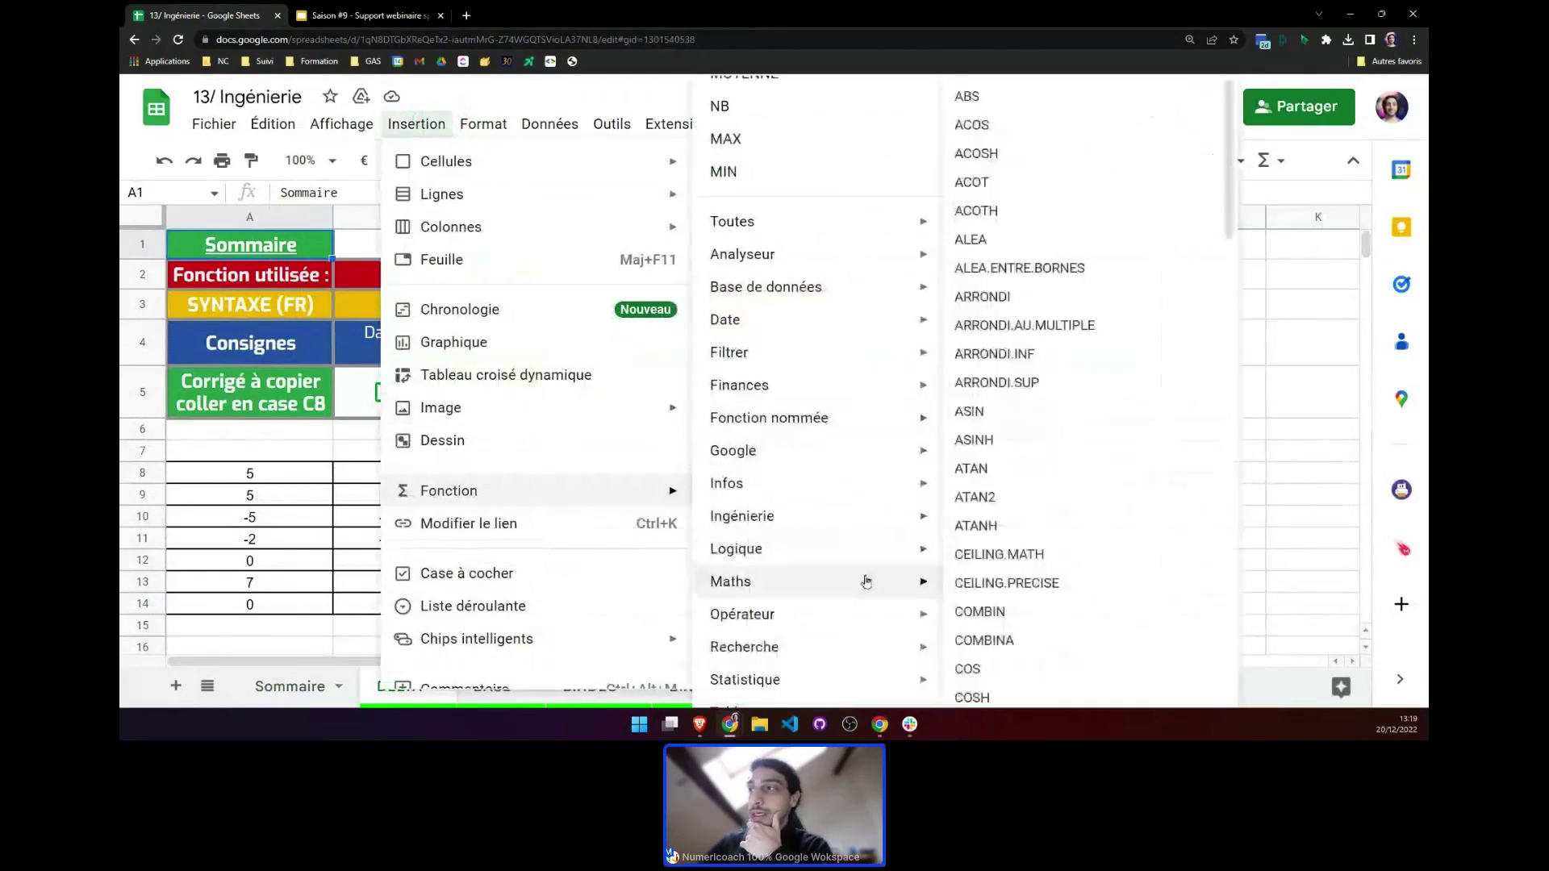
scroll(789, 387, "down", 2)
mouse_move(789, 387)
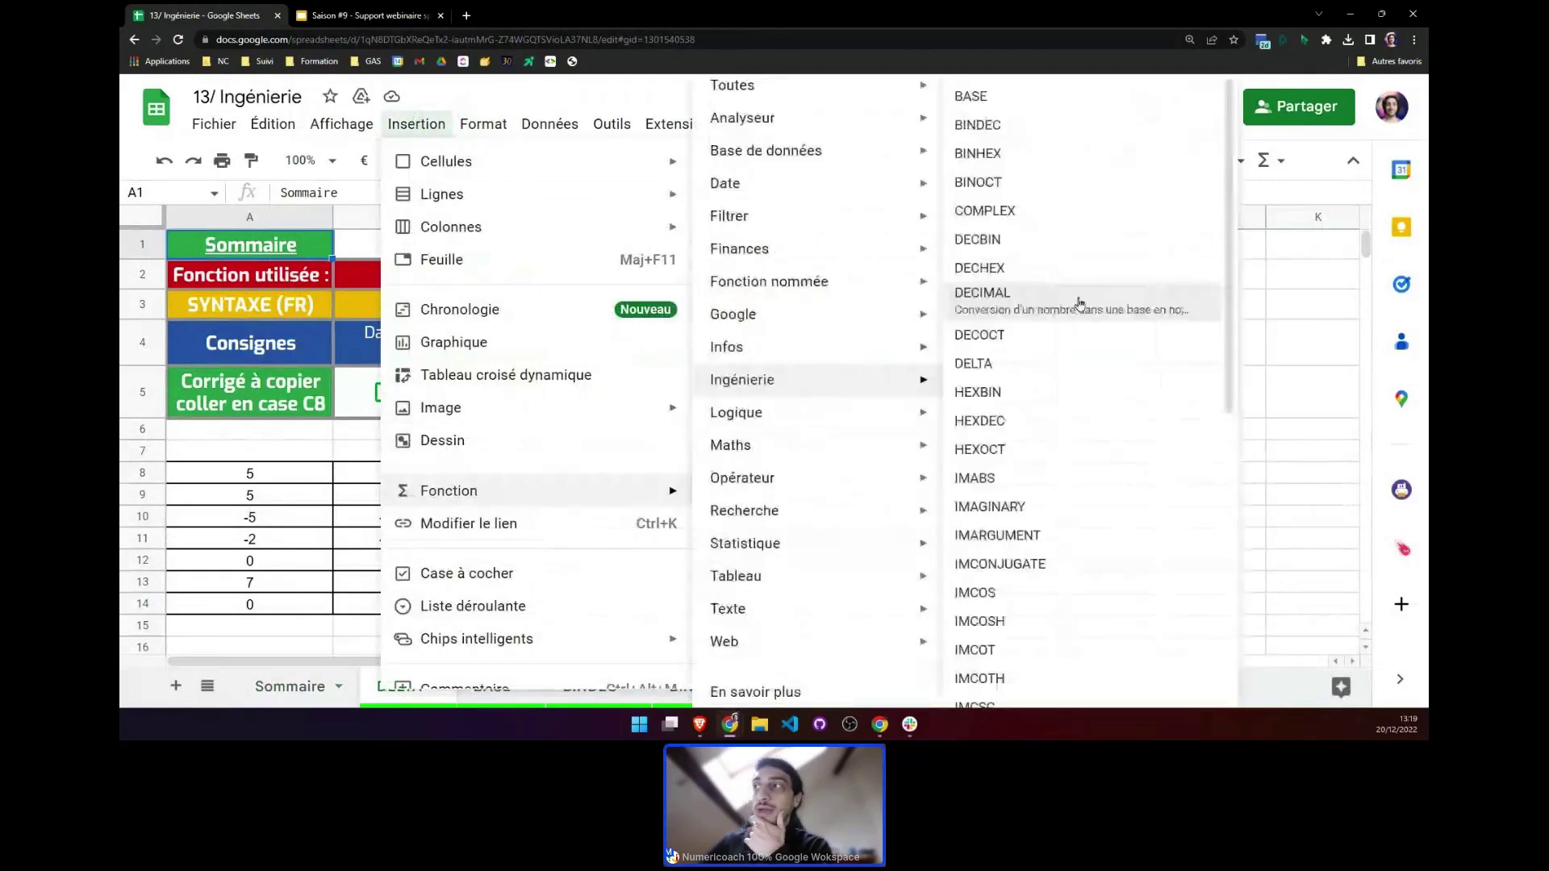
scroll(1078, 302, "down", 5)
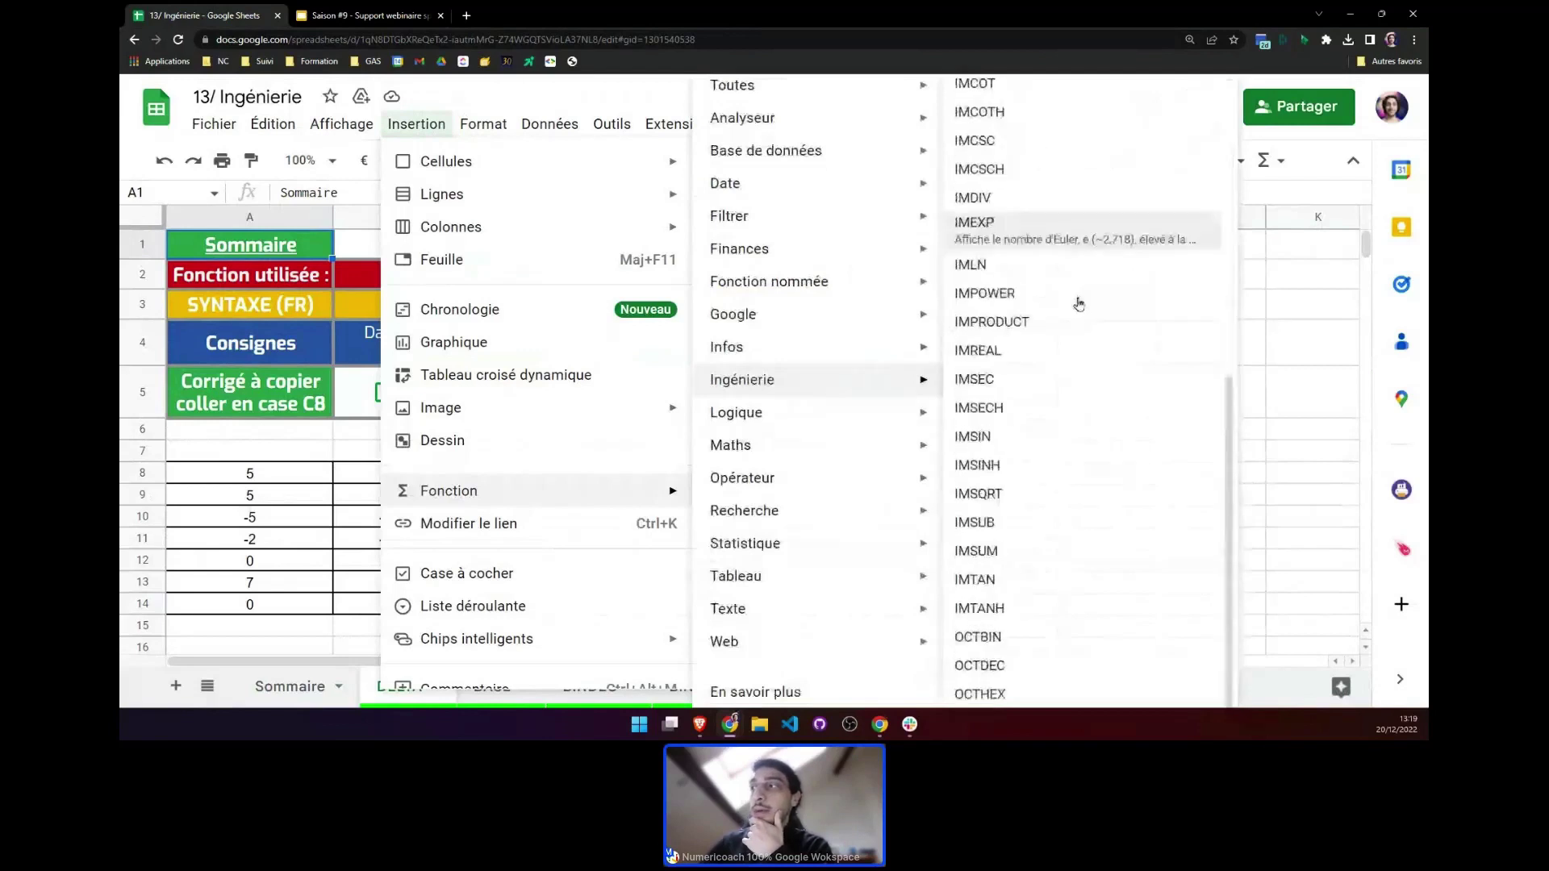
scroll(1079, 302, "up", 3)
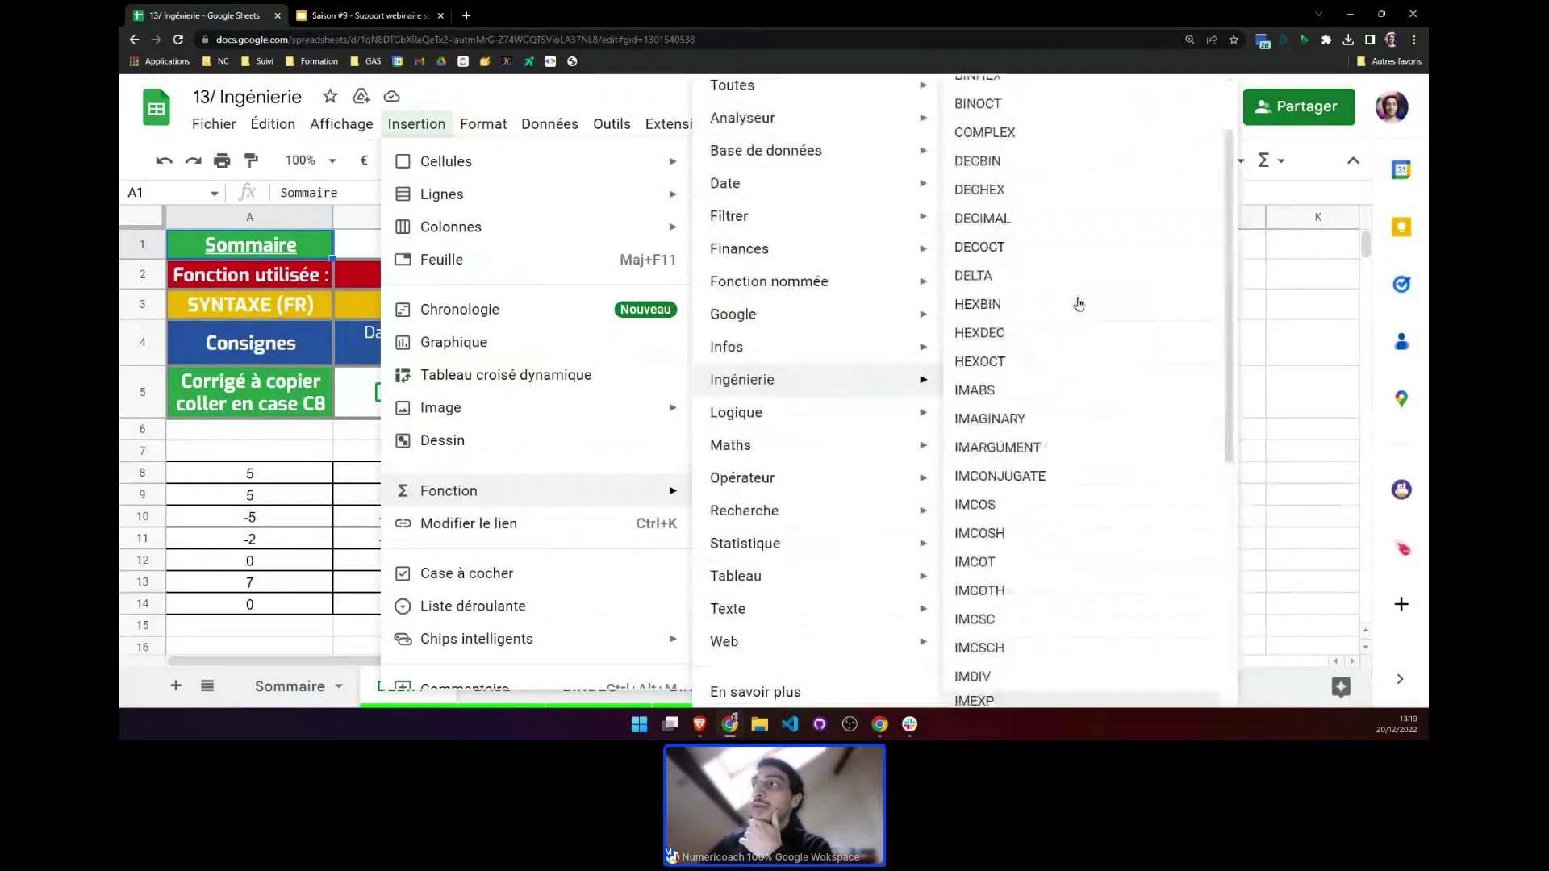
scroll(1079, 303, "up", 2)
scroll(1079, 303, "down", 1)
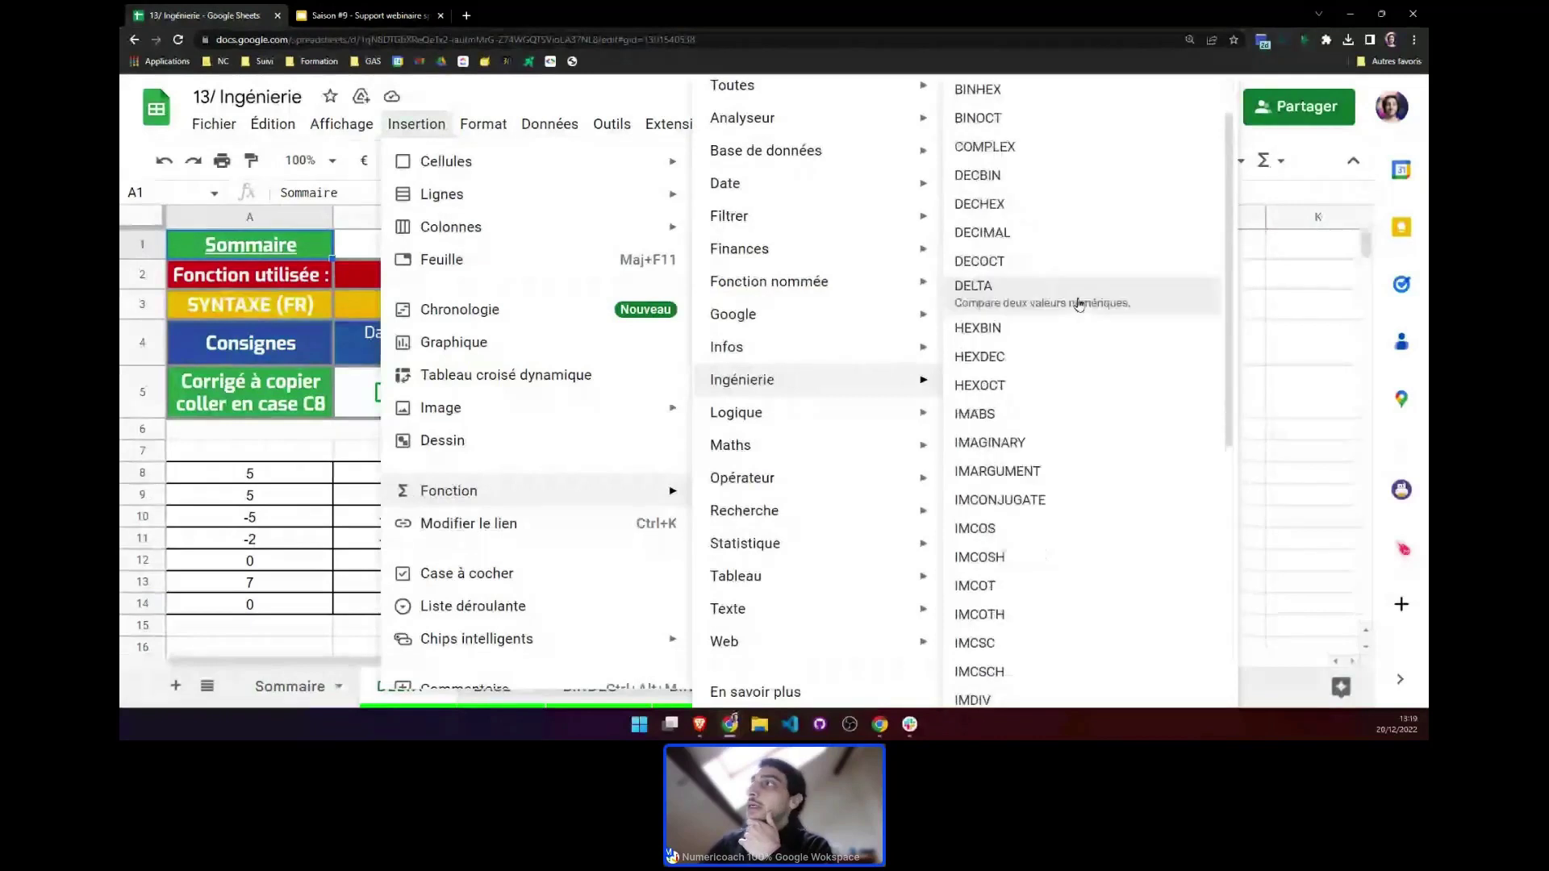
scroll(1078, 304, "up", 1)
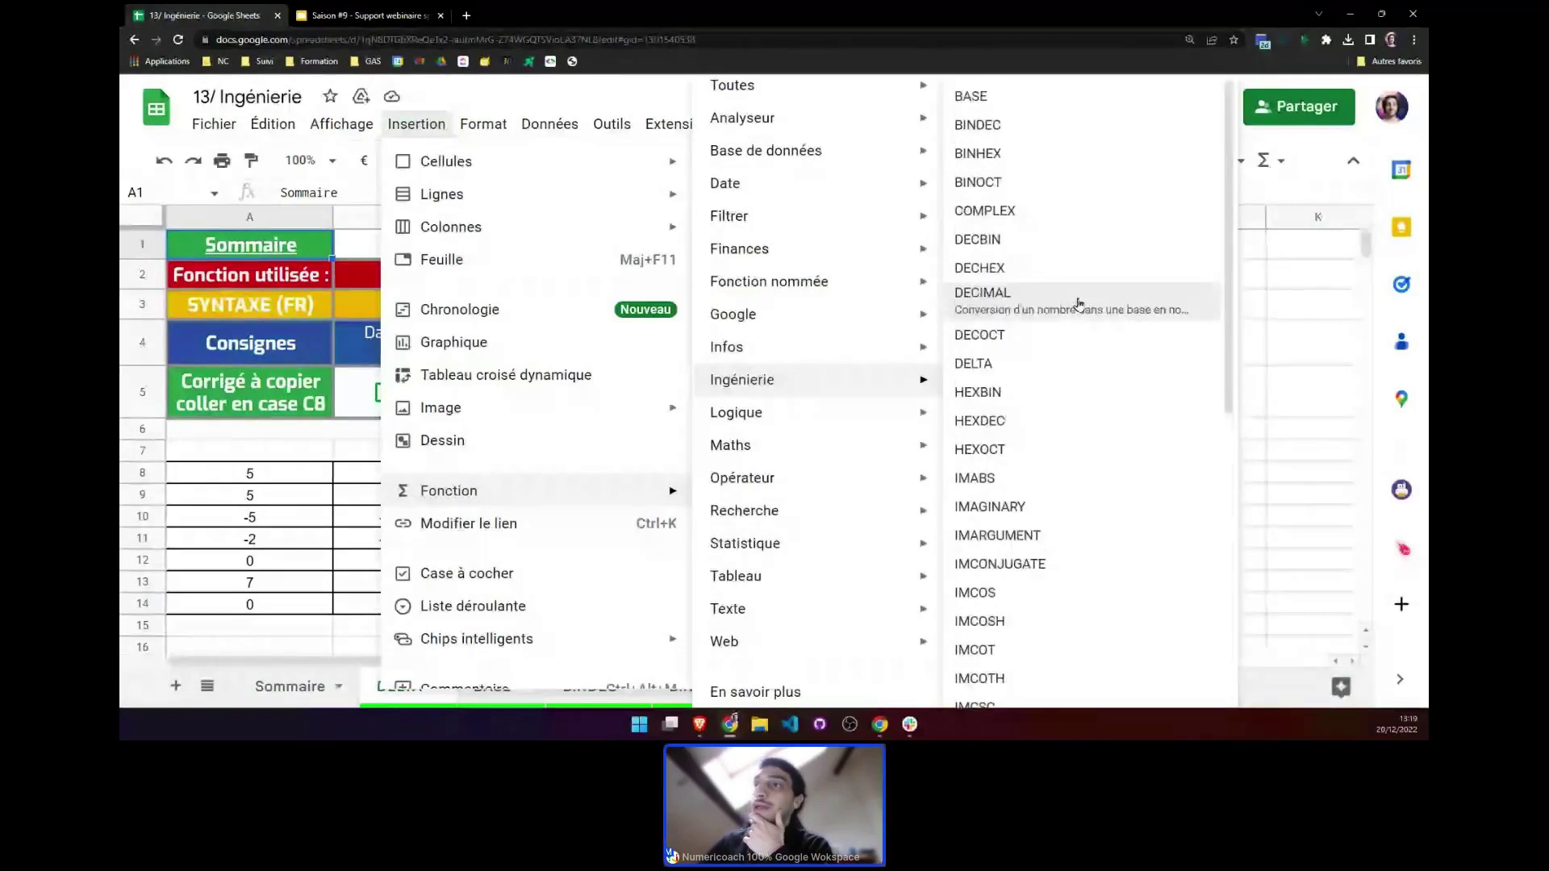
scroll(1078, 304, "down", 5)
scroll(1079, 304, "up", 5)
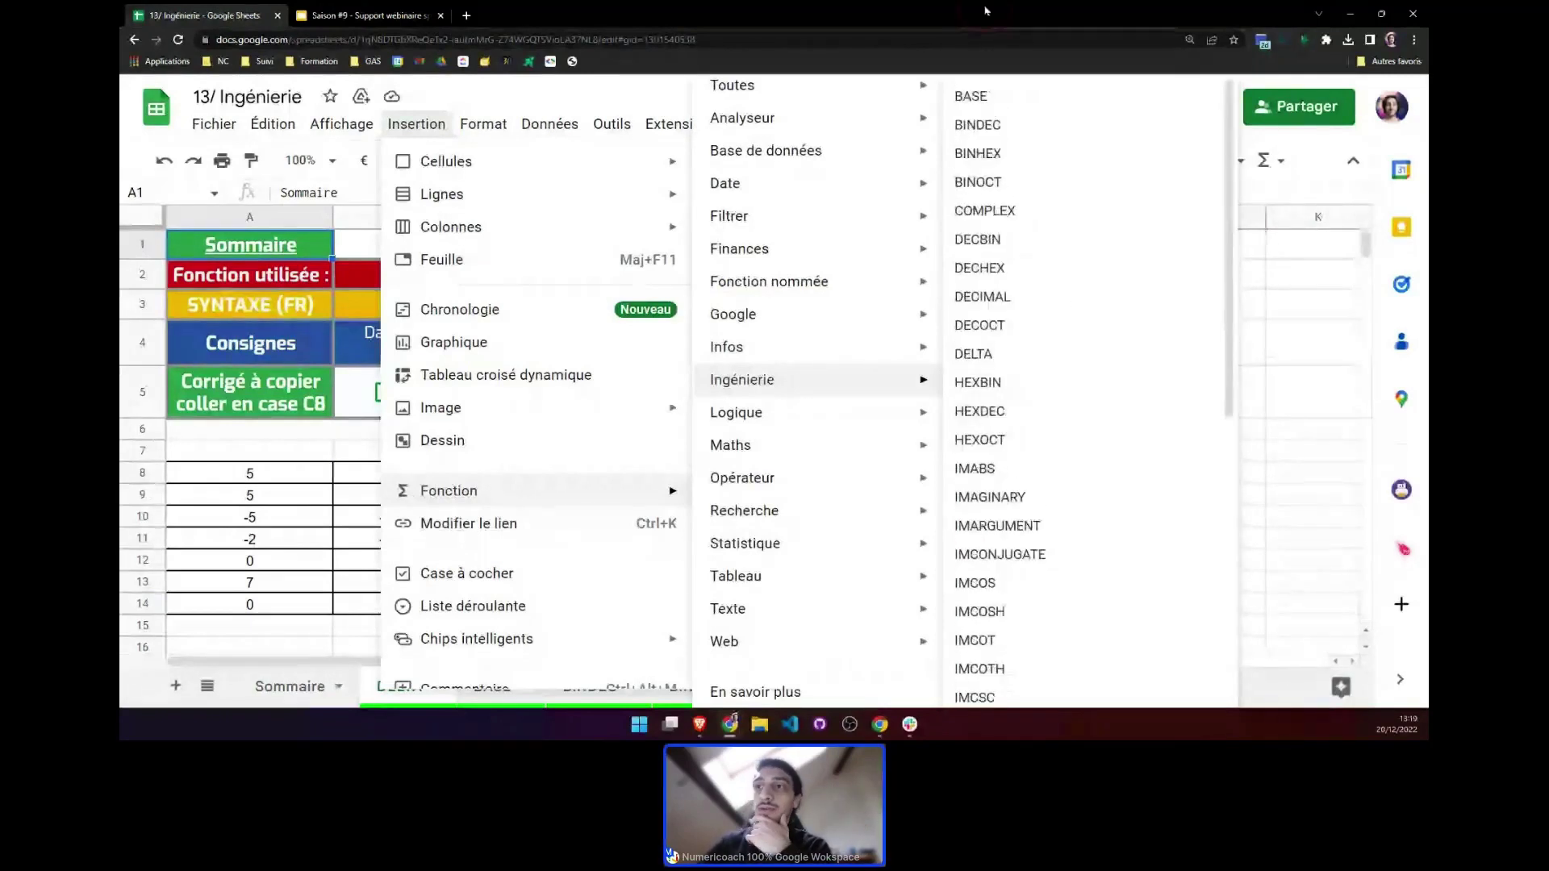
left_click(851, 200)
Examine the two columns of numbers to compare, A8:A14 and B8:B14
left_click(311, 472)
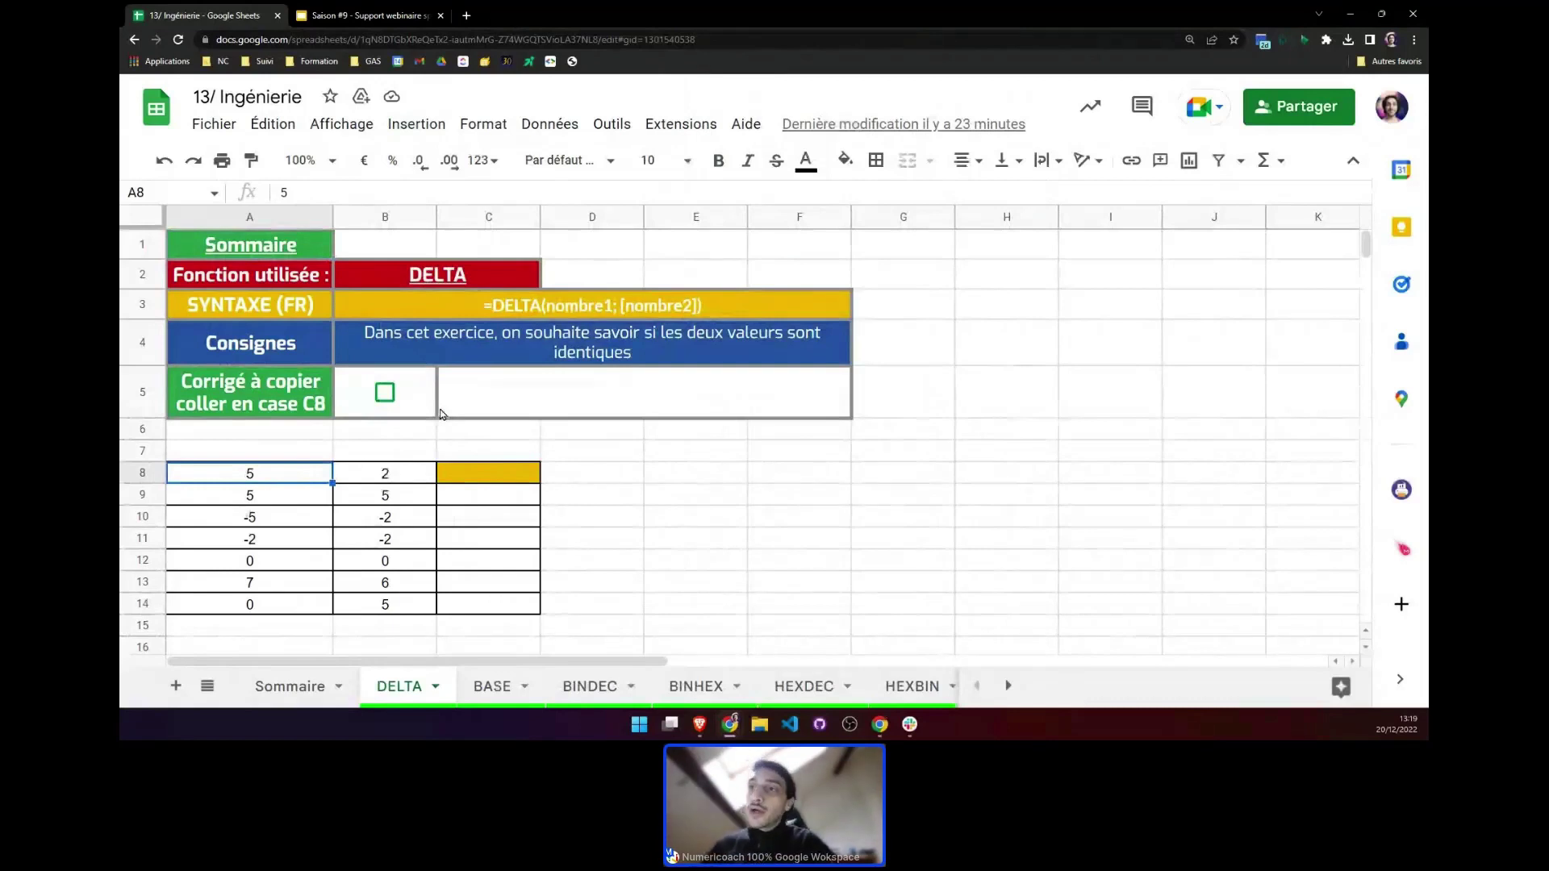
left_click_drag(274, 474, 271, 601)
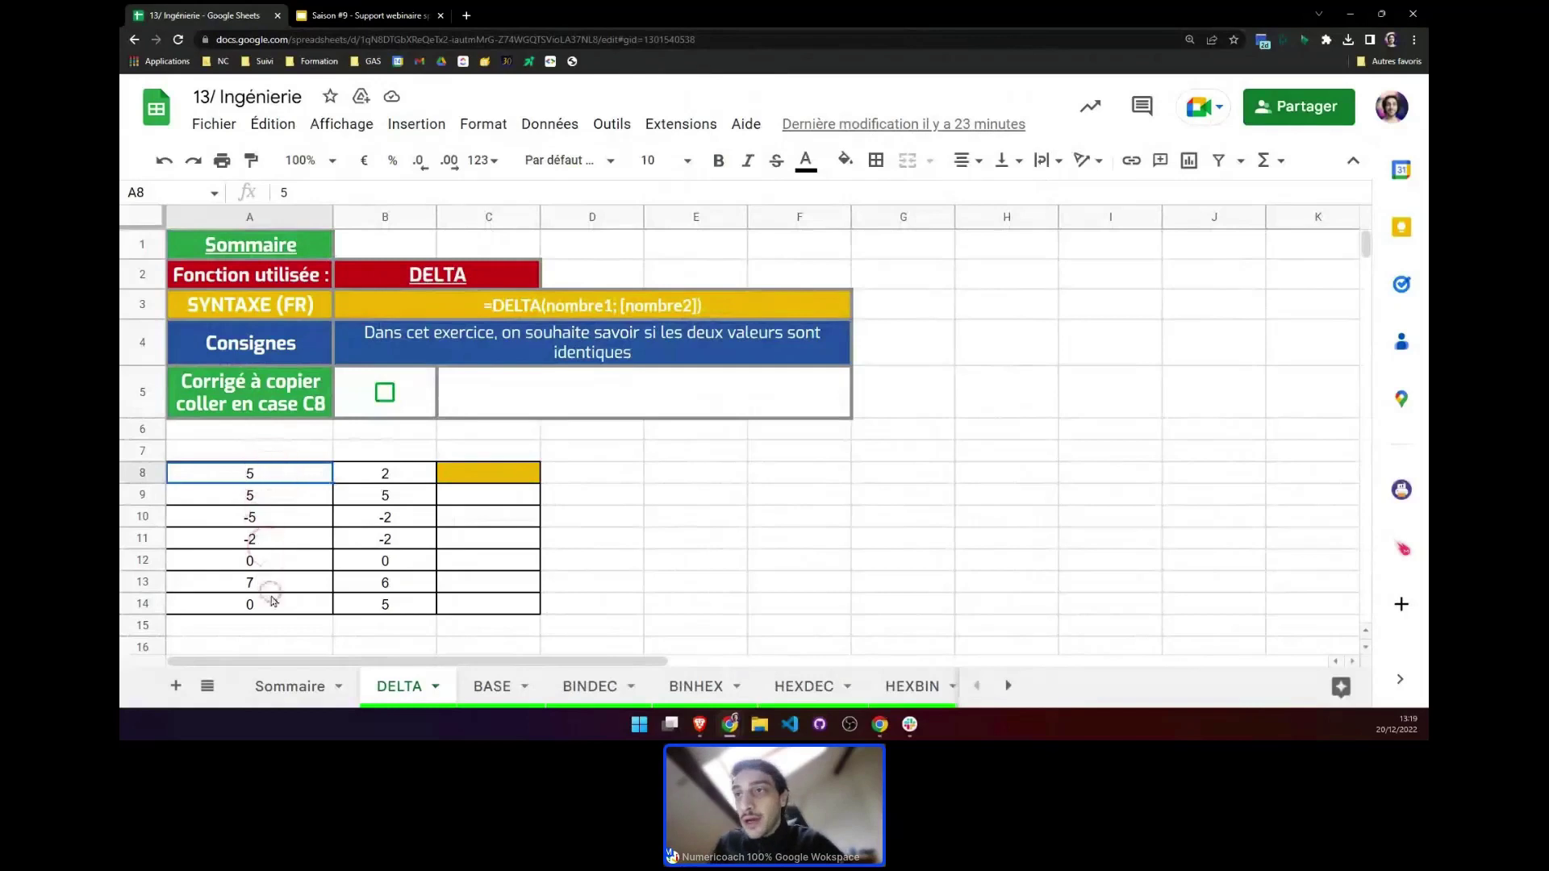
left_click_drag(392, 480, 393, 614)
Start a DELTA formula in cell C8 with A8 as the first number
left_click(475, 476)
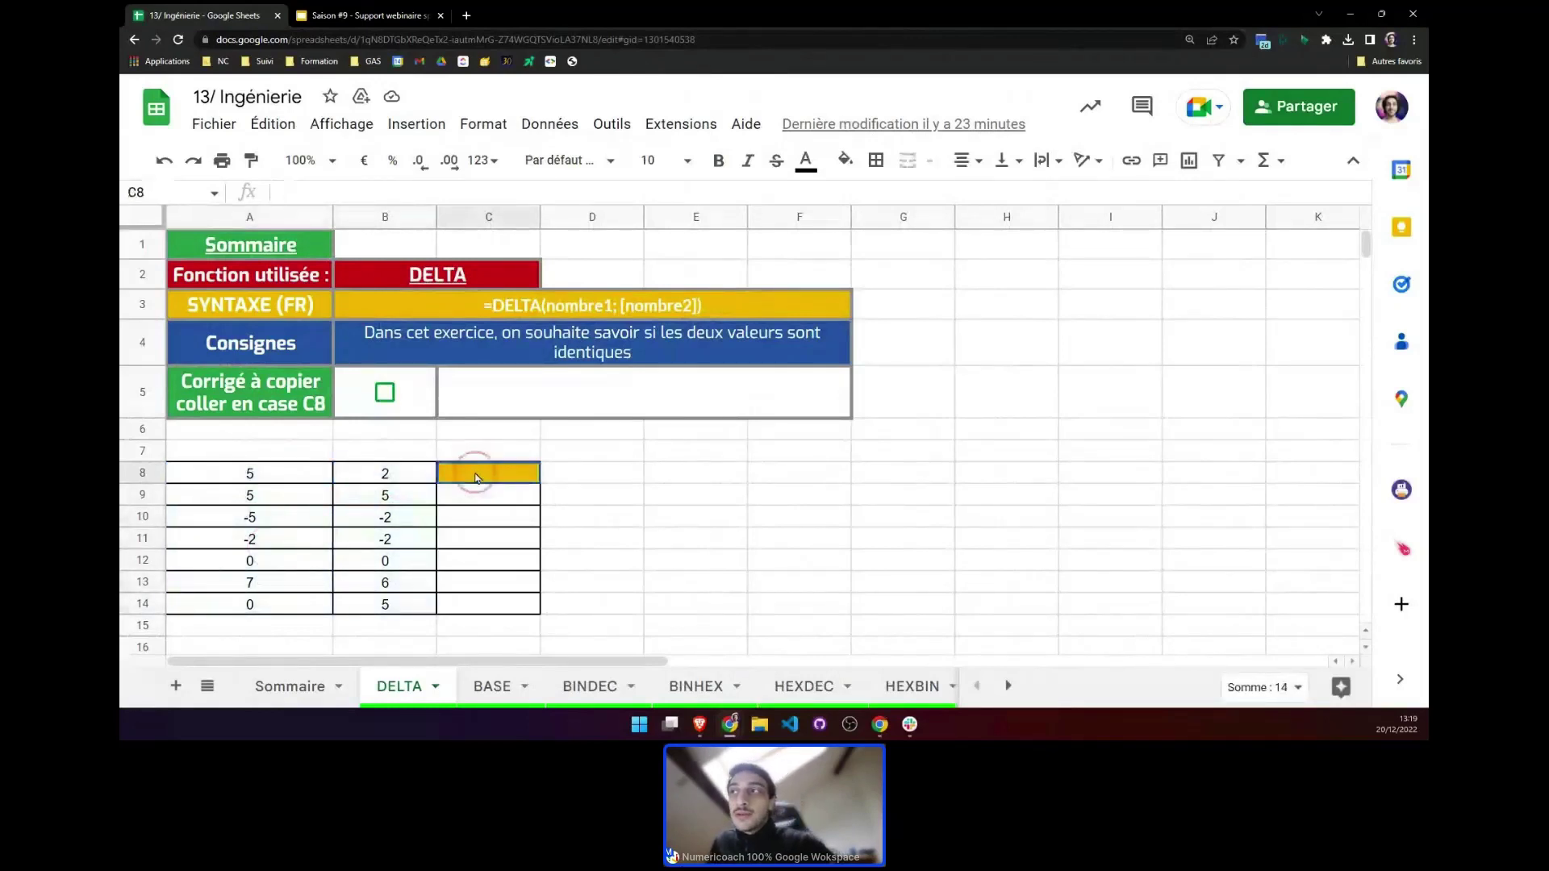
type("=")
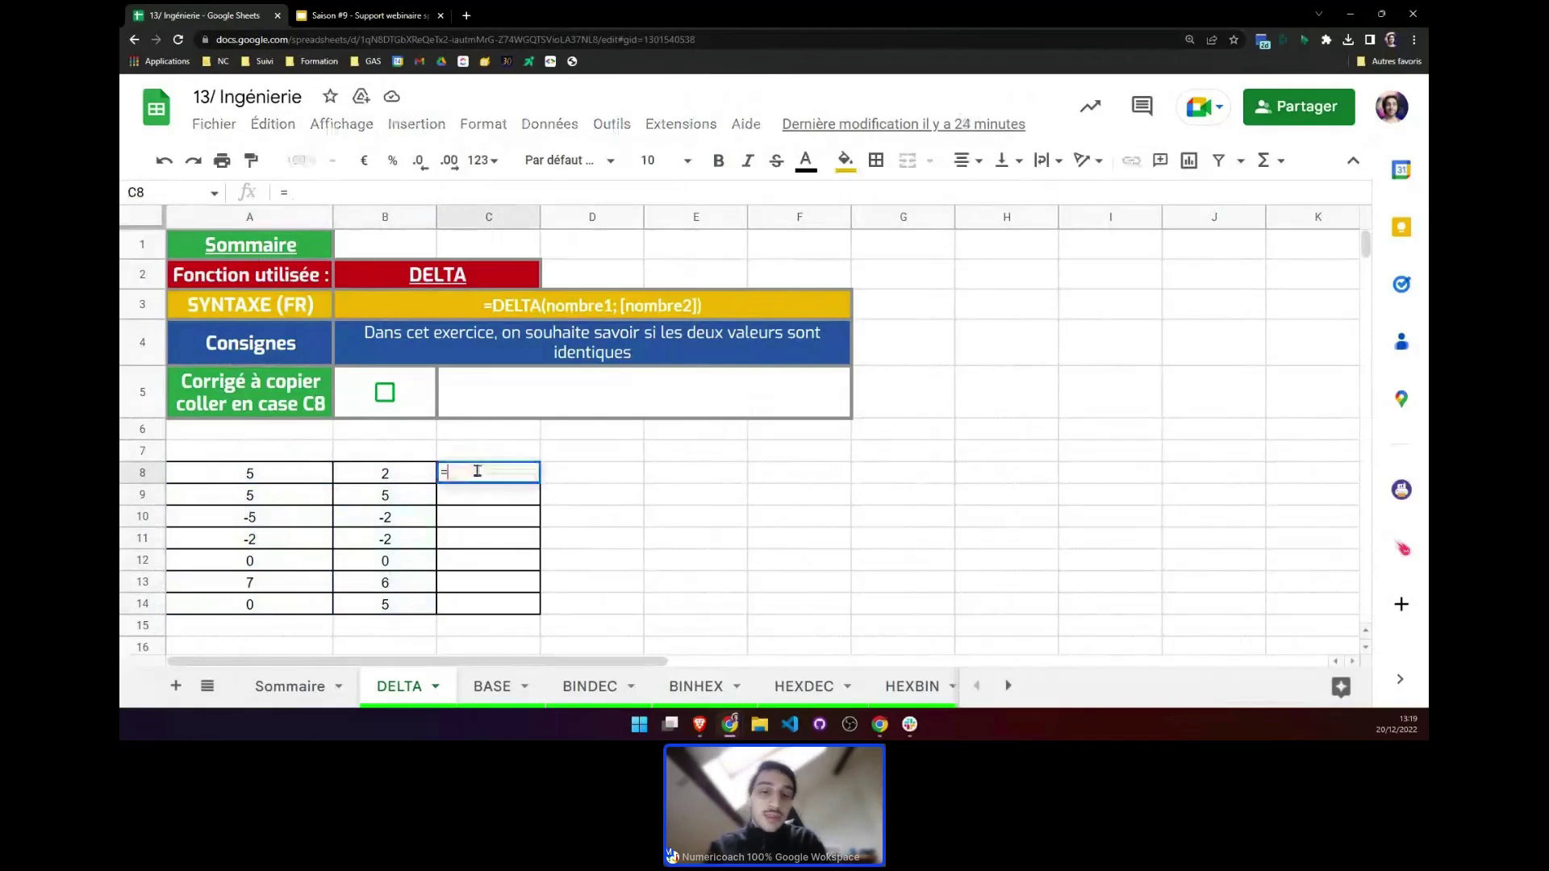
type("delta")
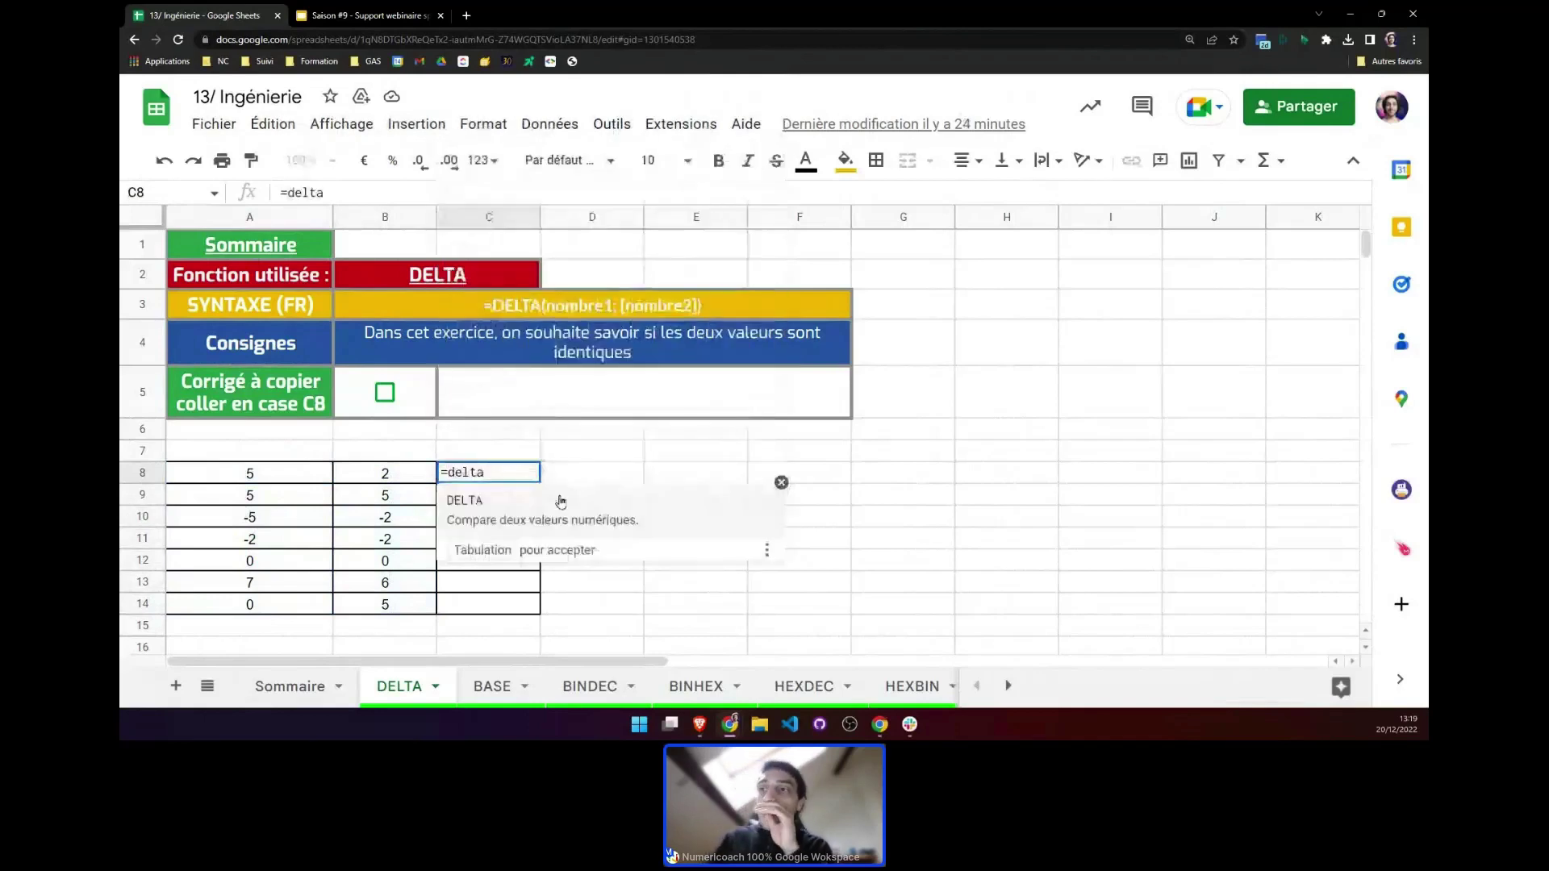
key("Tab")
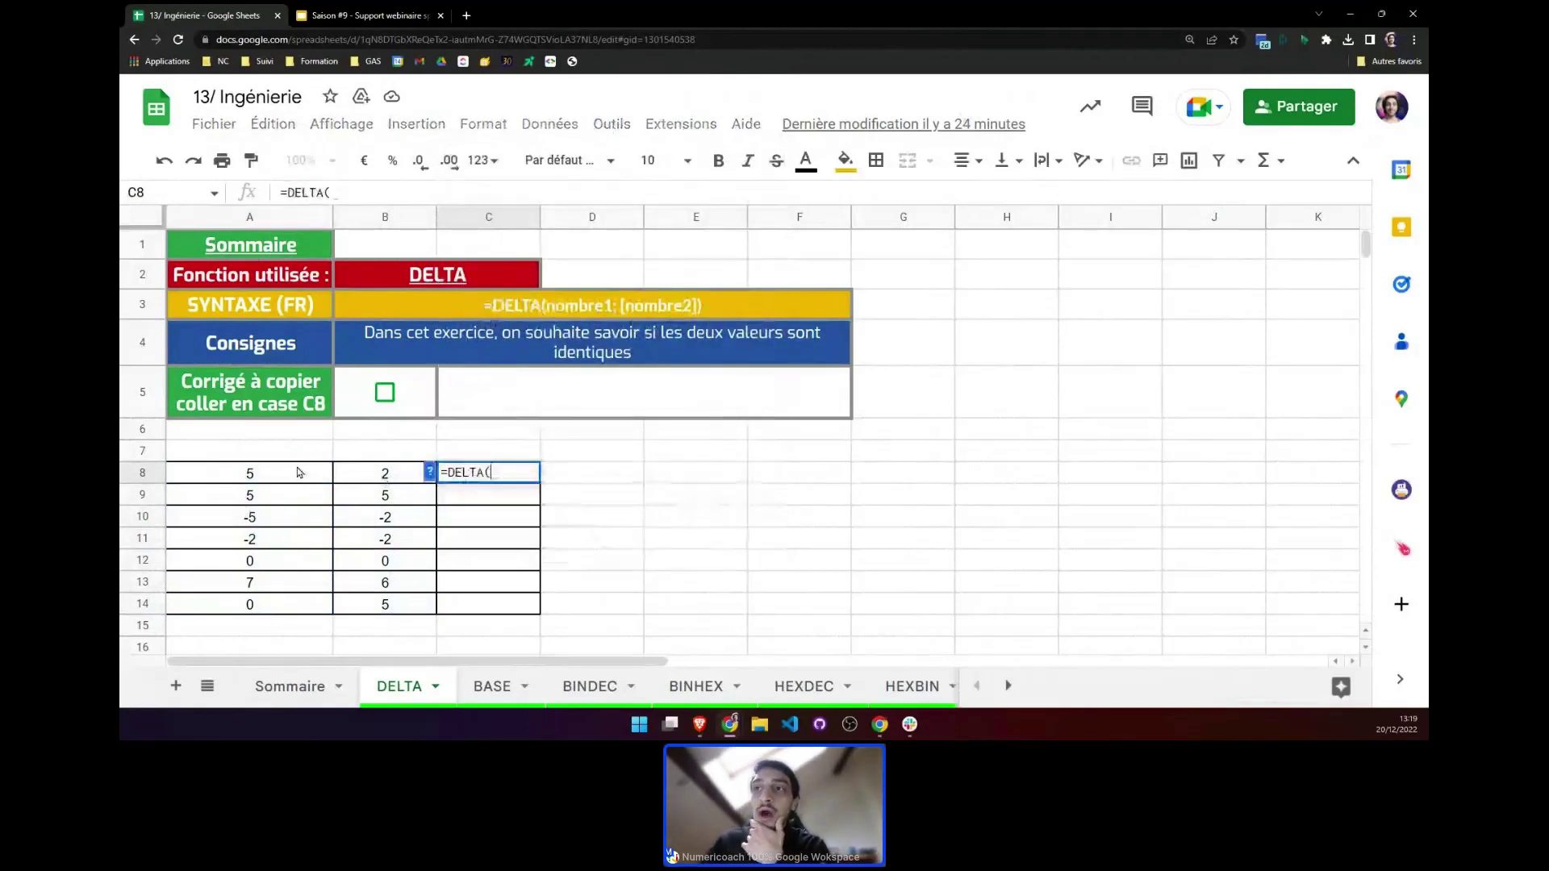
left_click(299, 473)
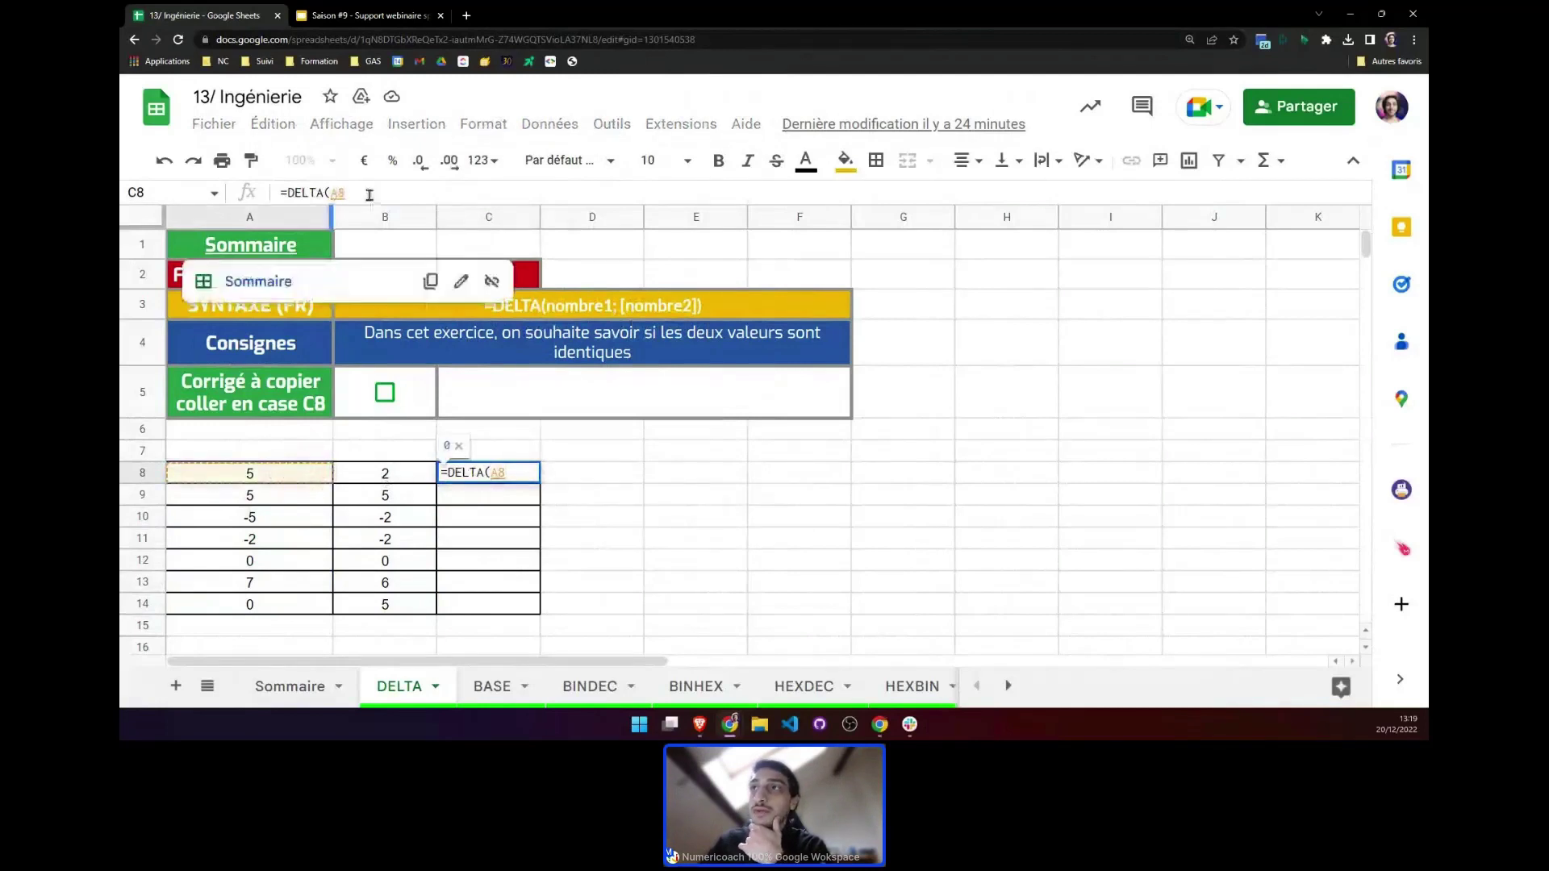
Review the DELTA function help for the nombre1 and optional nombre2 arguments, and return to the formula
left_click(272, 192)
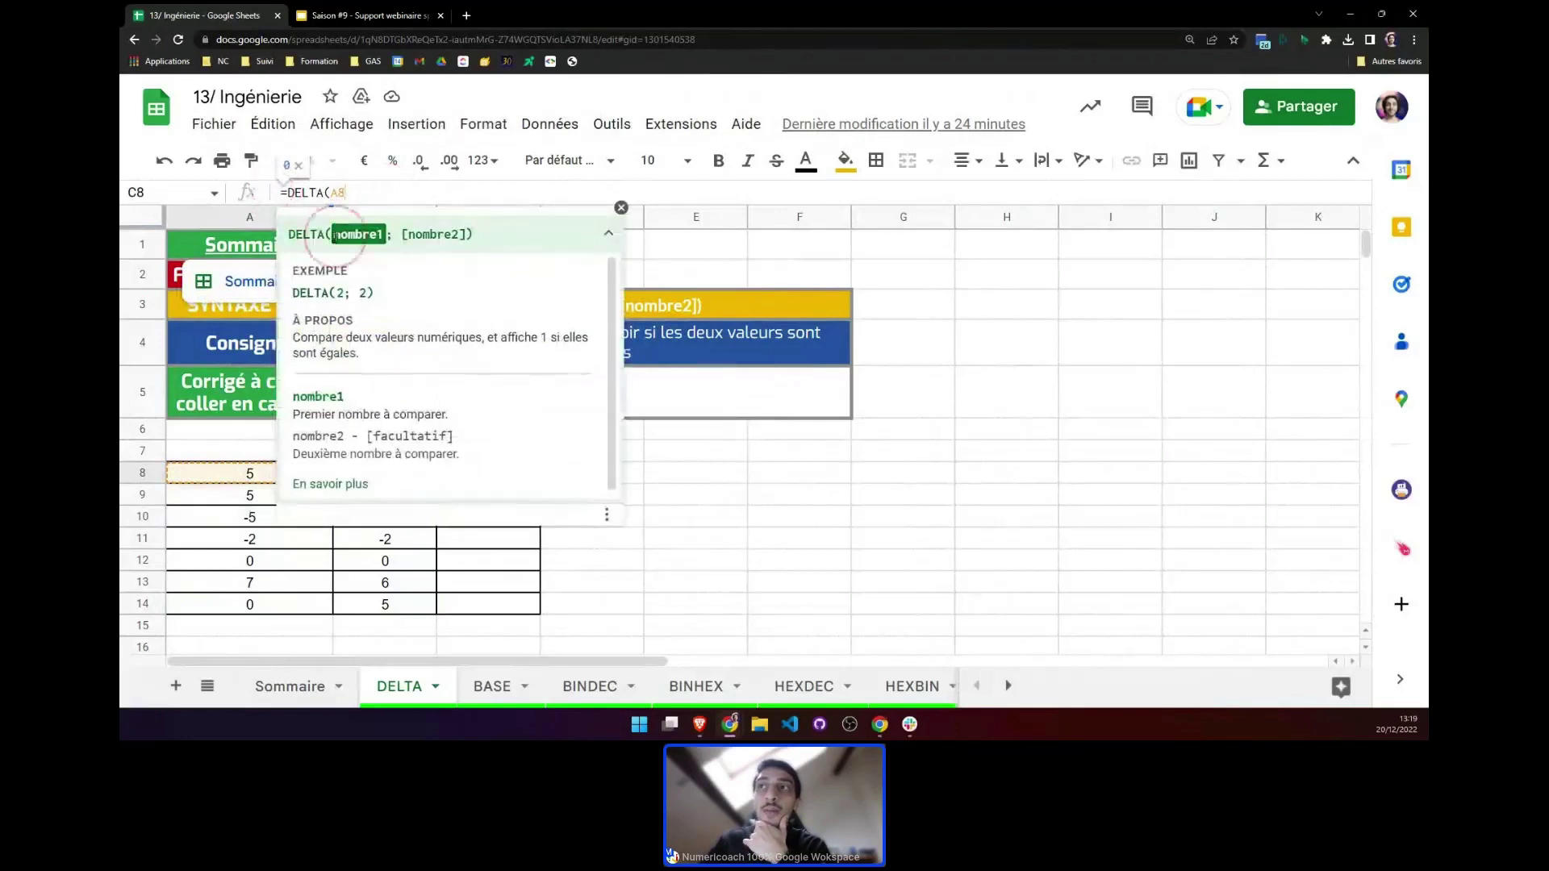
left_click_drag(333, 236, 467, 234)
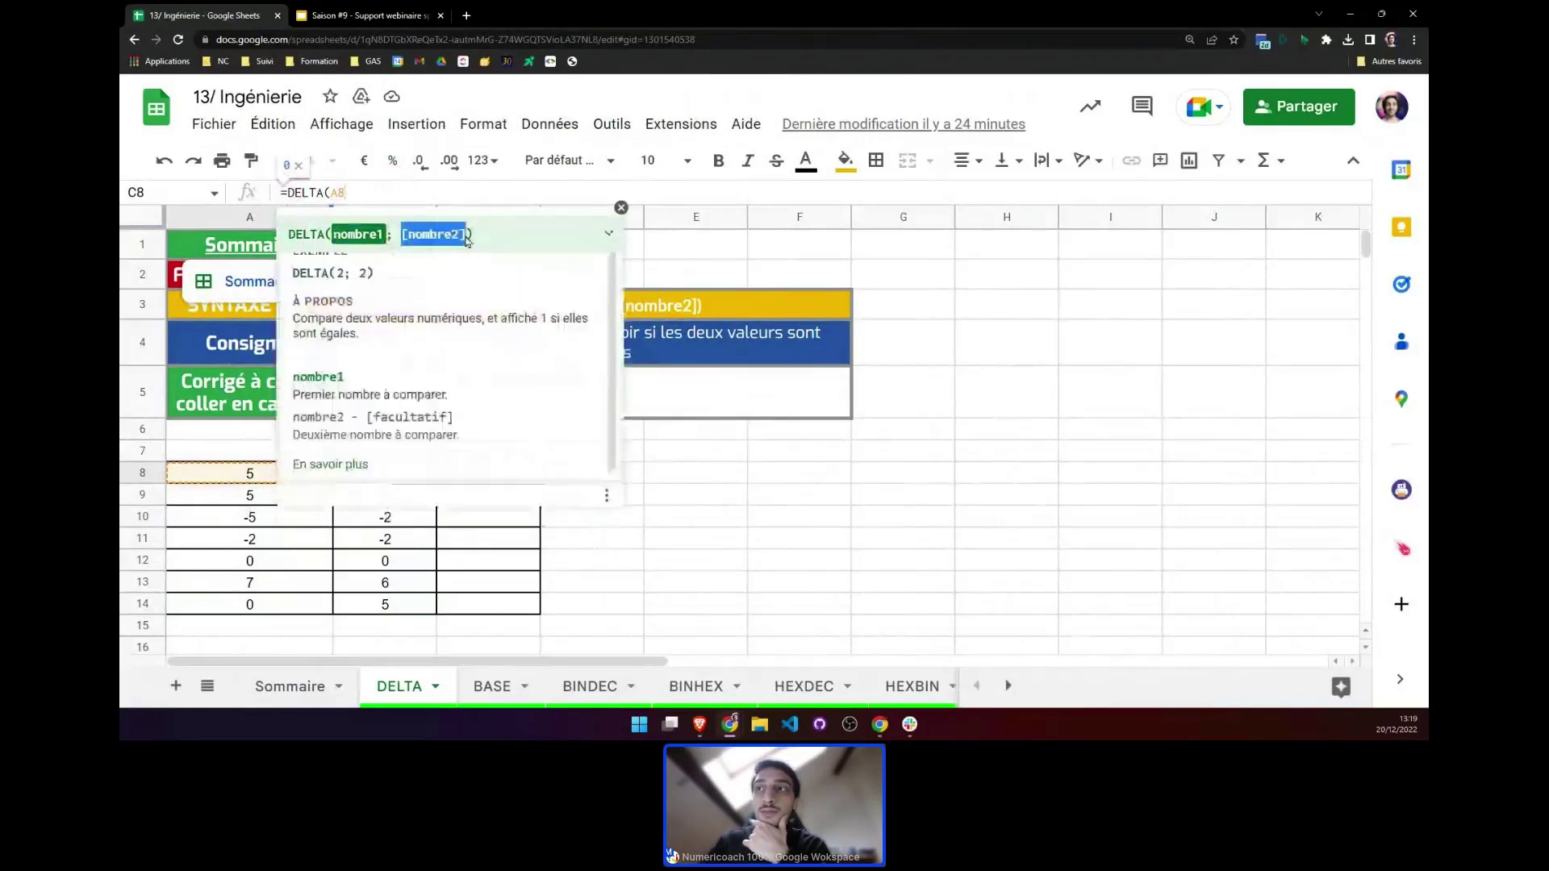
left_click(365, 192)
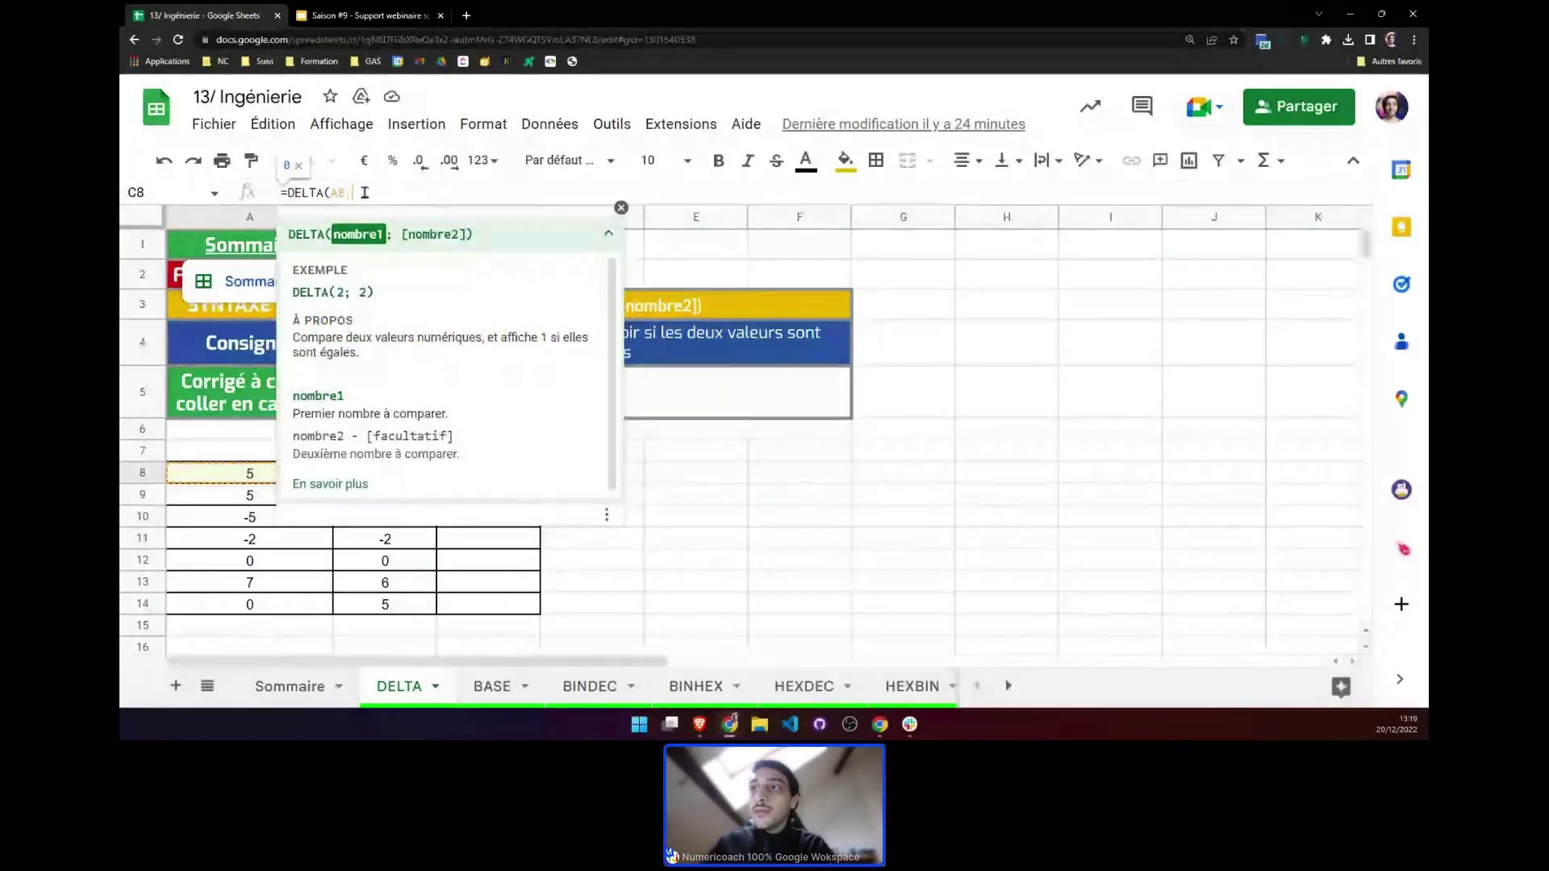
Complete the C8 formula as =DELTA(A8;B8) and decline the autofill suggestion for the remaining rows
type(";")
left_click(621, 208)
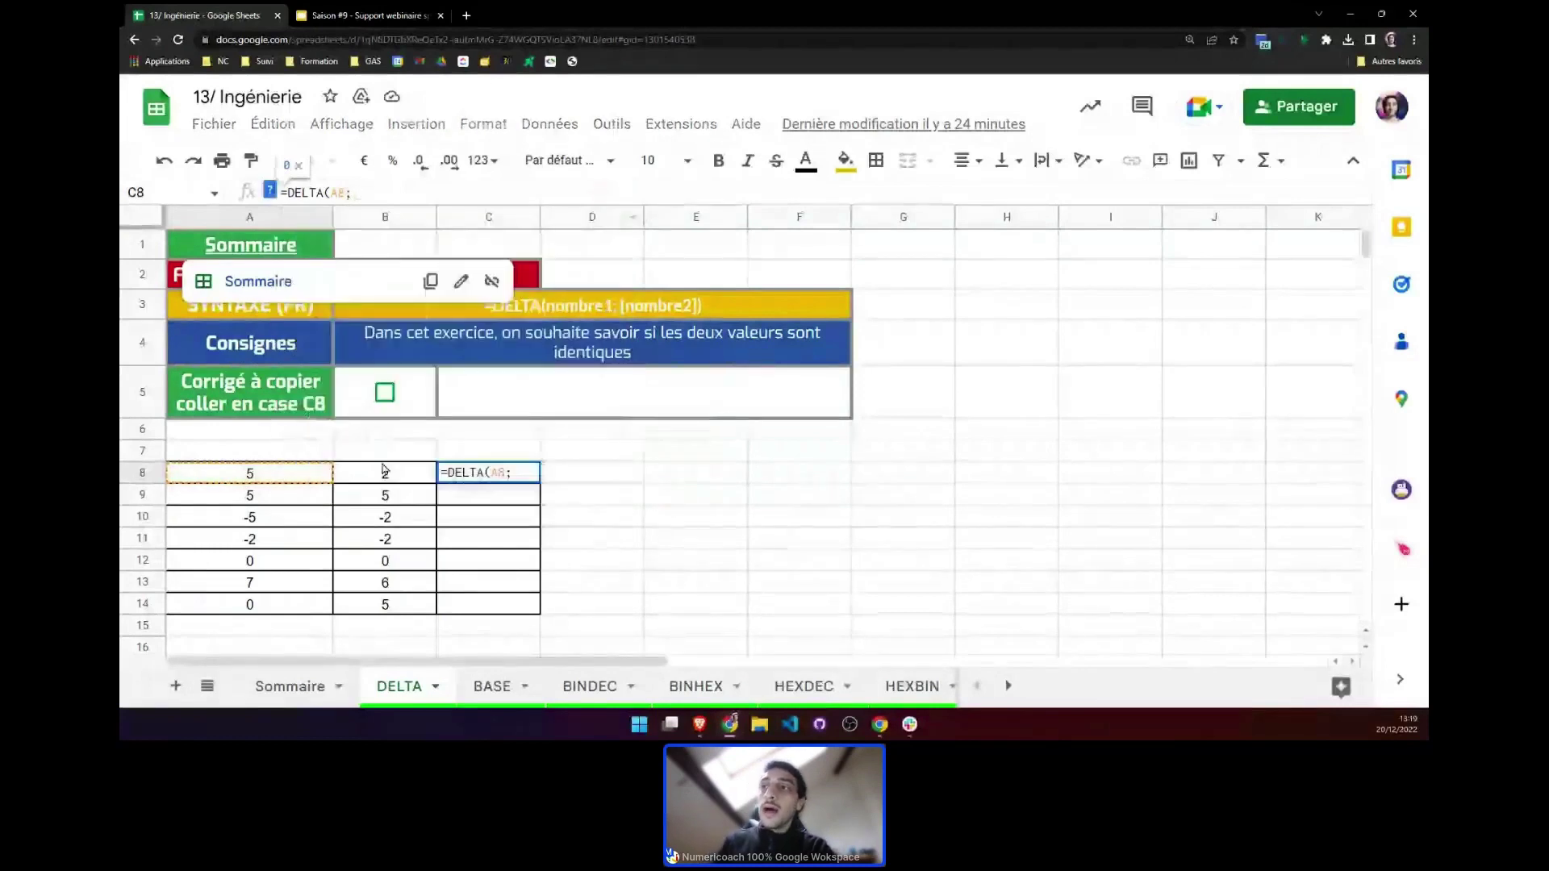
left_click(385, 474)
type(")")
key("Return")
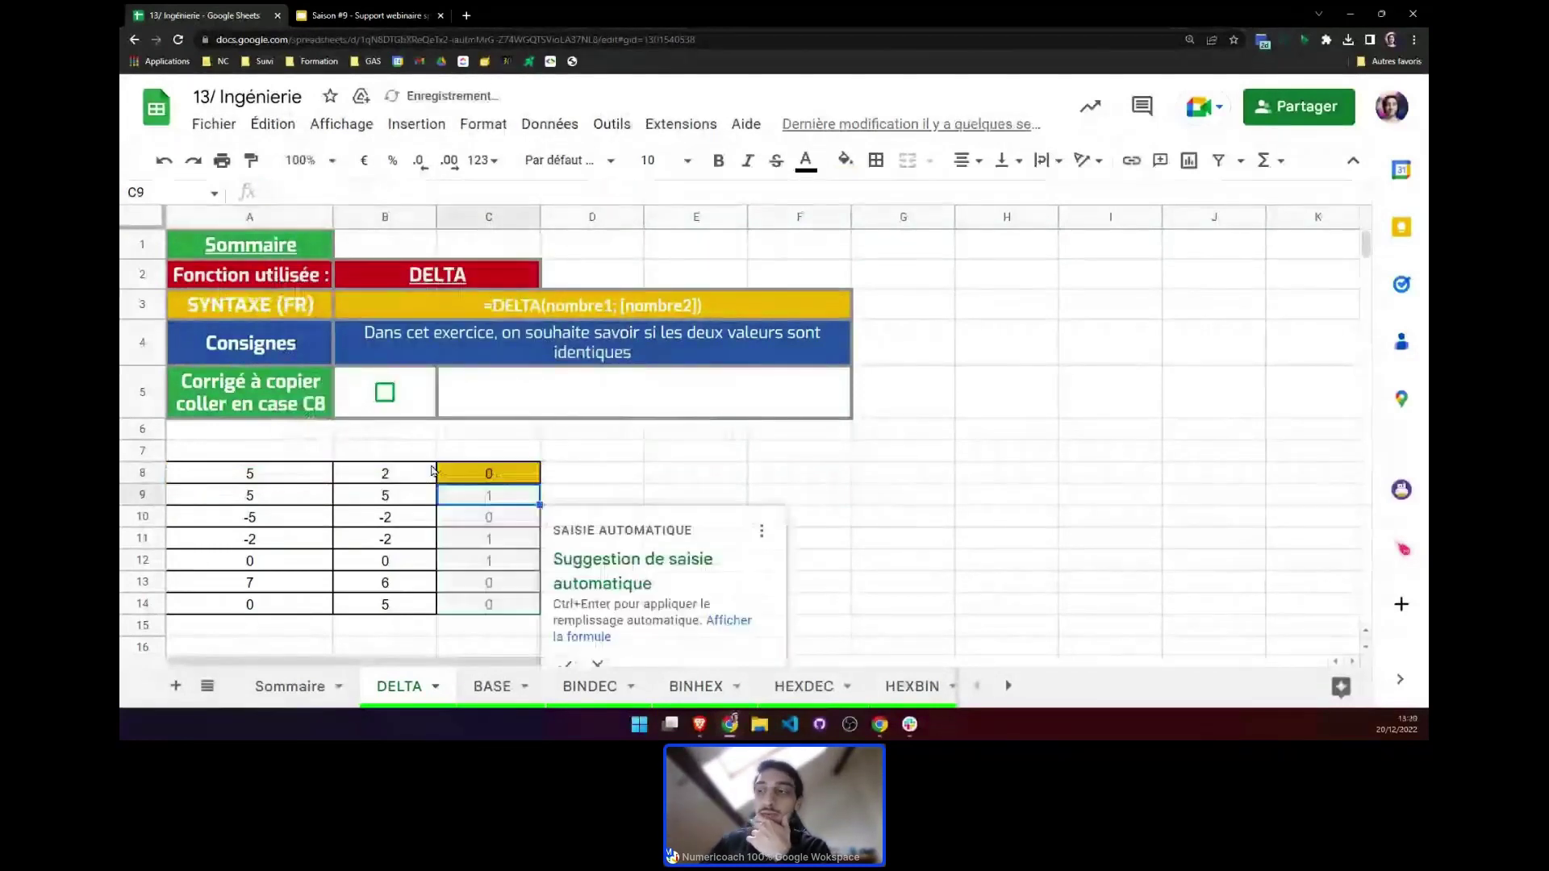
left_click(599, 665)
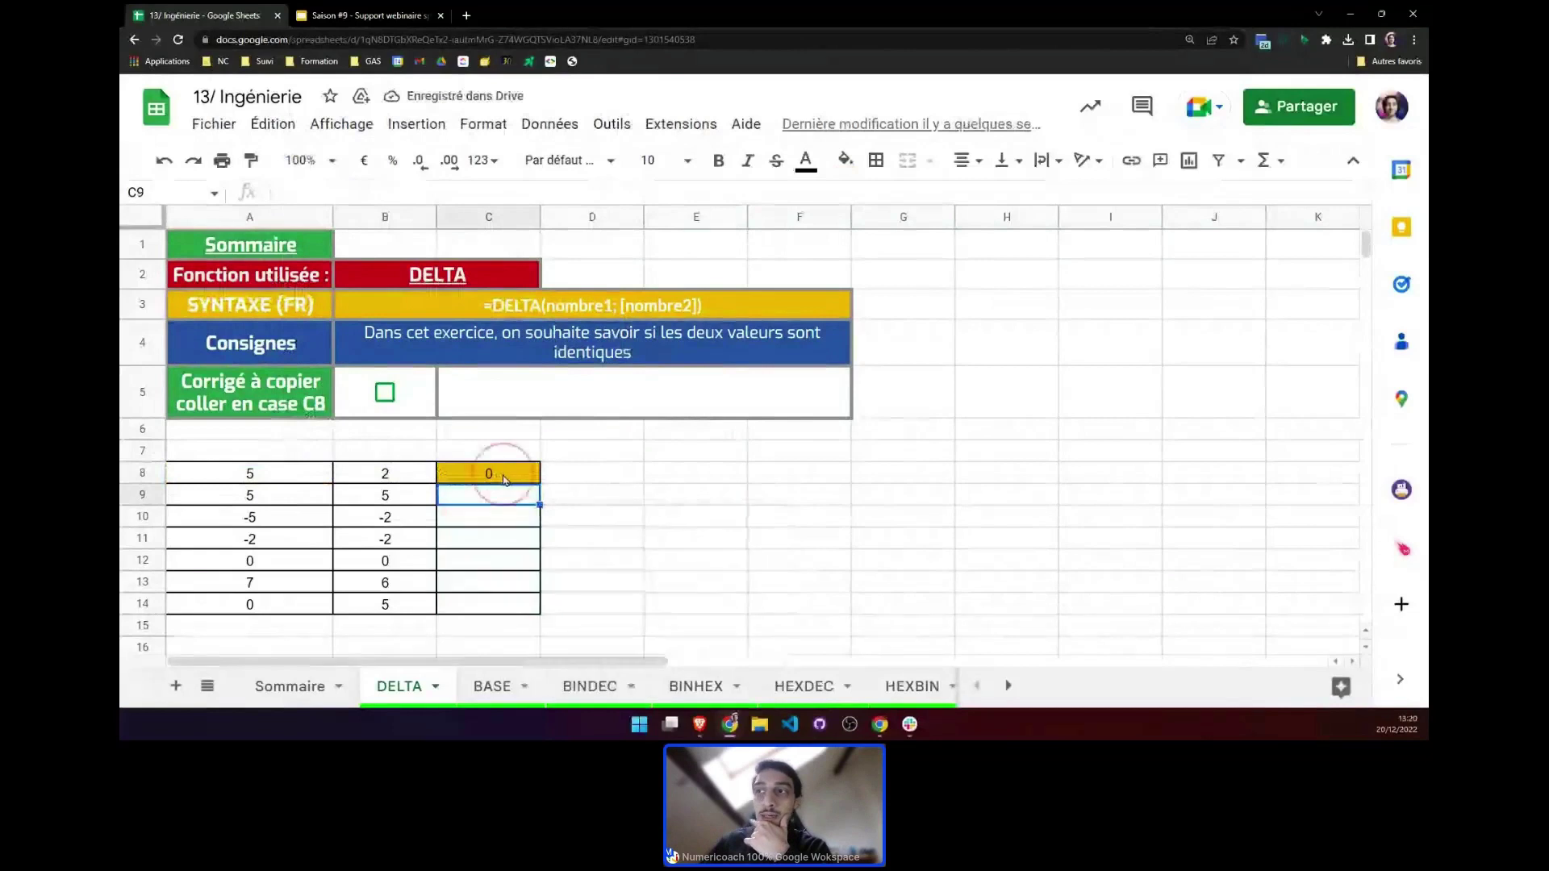
Fill the DELTA formula from C8 down through C14
left_click(503, 479)
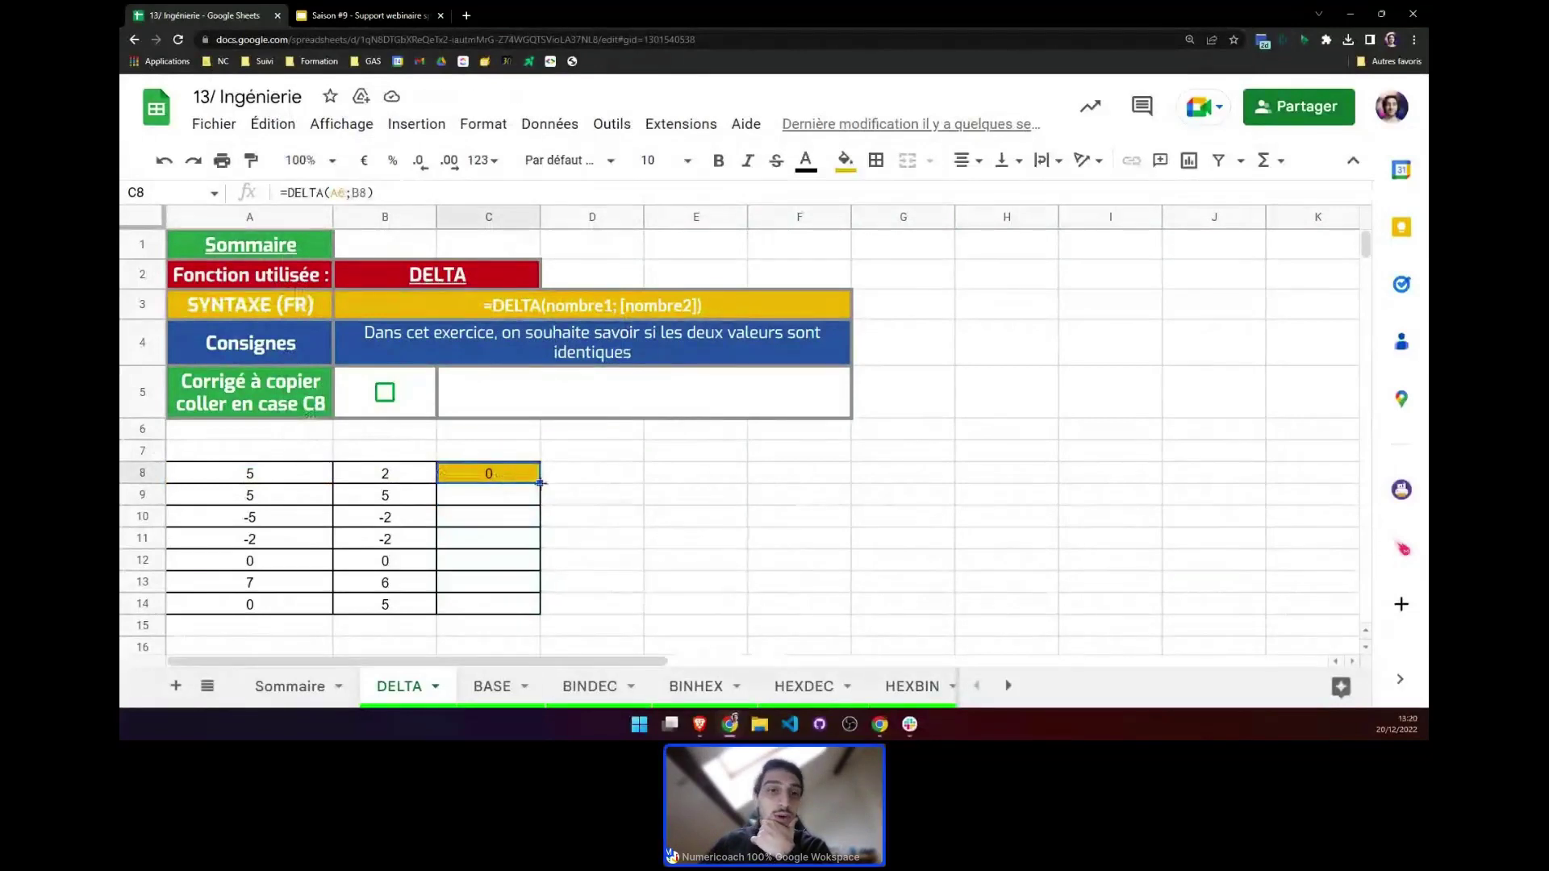
left_click_drag(539, 482, 539, 611)
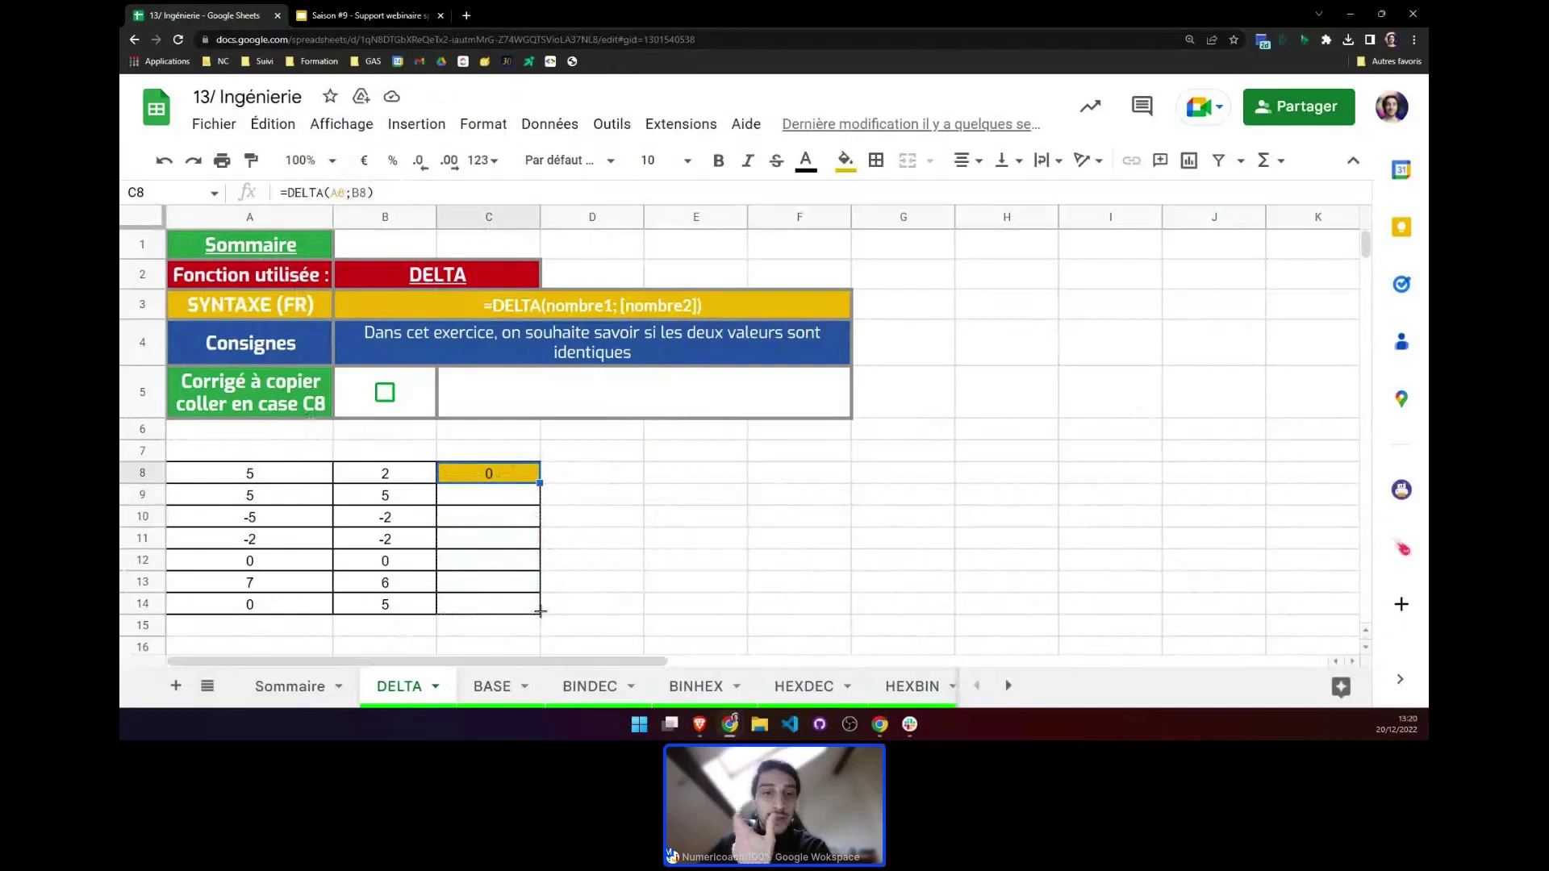
left_click_drag(540, 611, 540, 611)
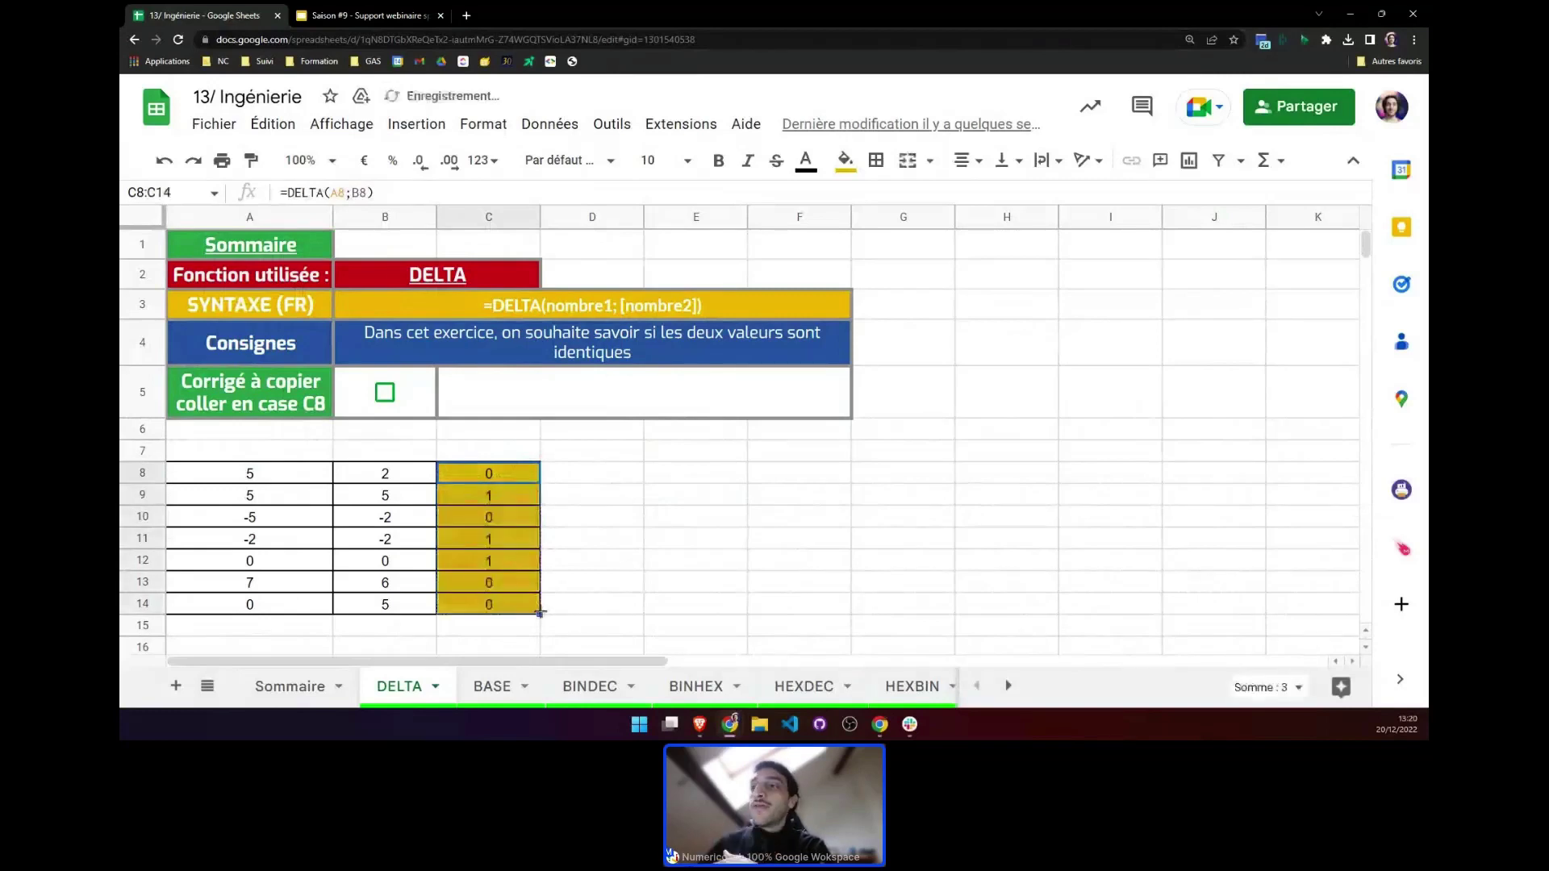
Check the DELTA results of rows 9 and 12 against their number pairs, and show the sheet's provided solution
left_click(457, 500)
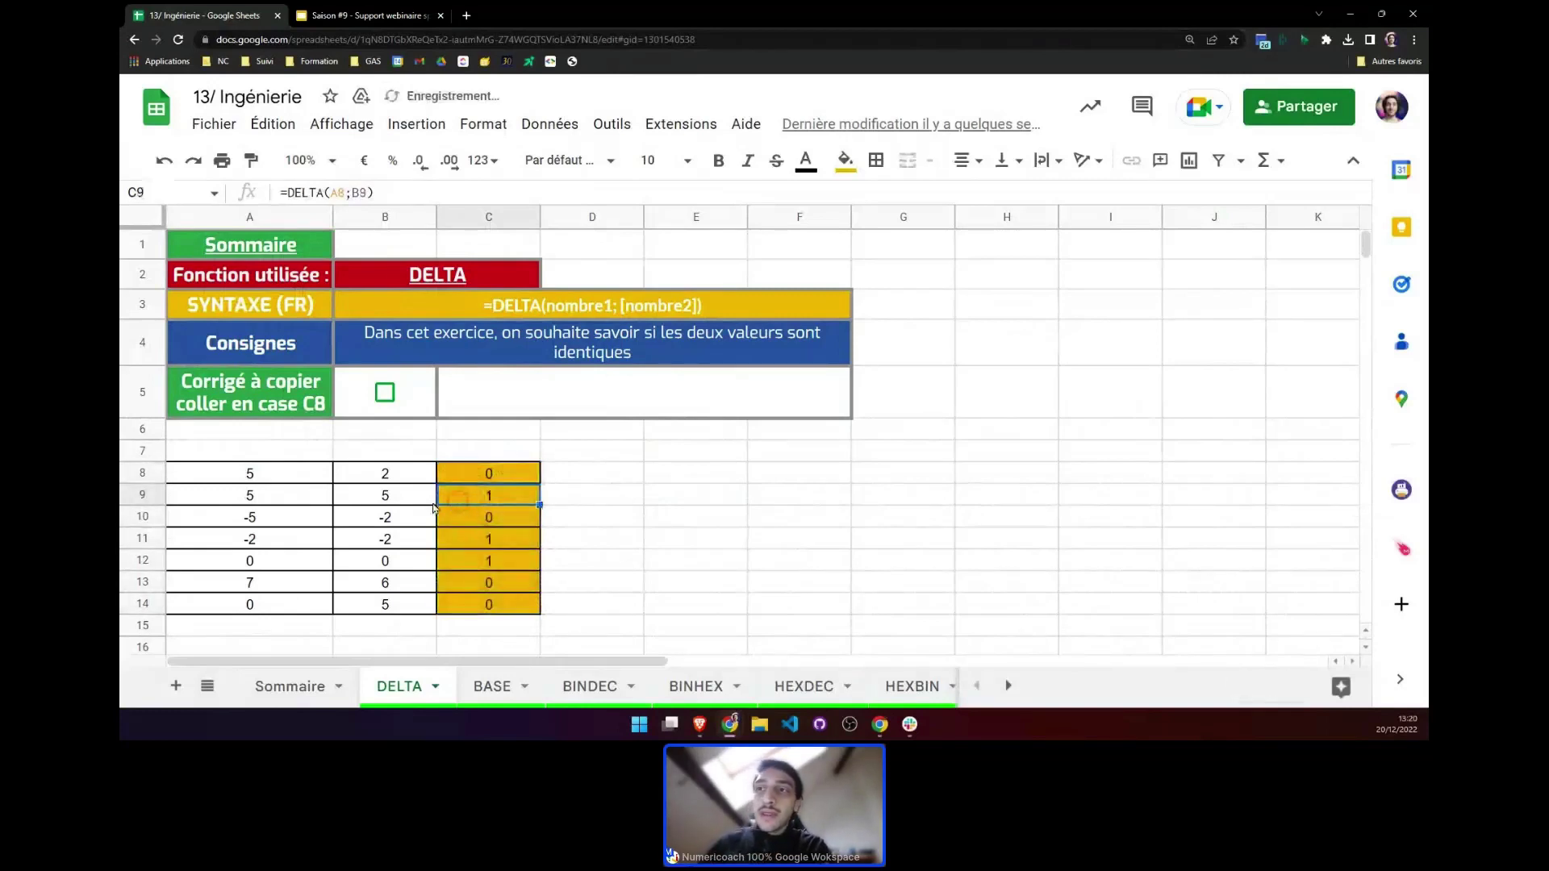
left_click(270, 499)
left_click(384, 496)
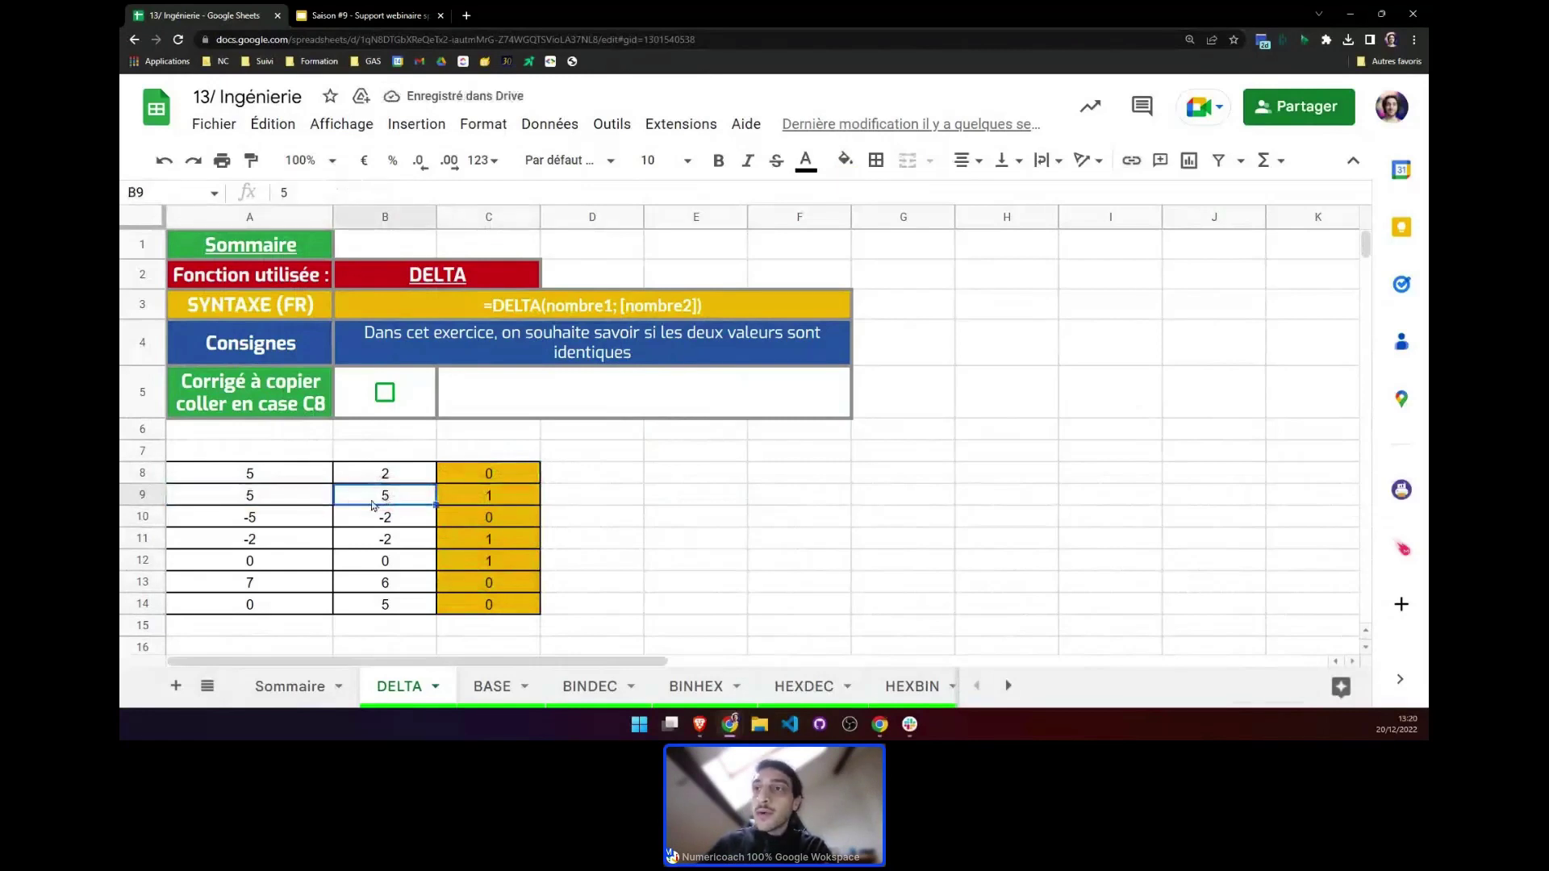
left_click(309, 562)
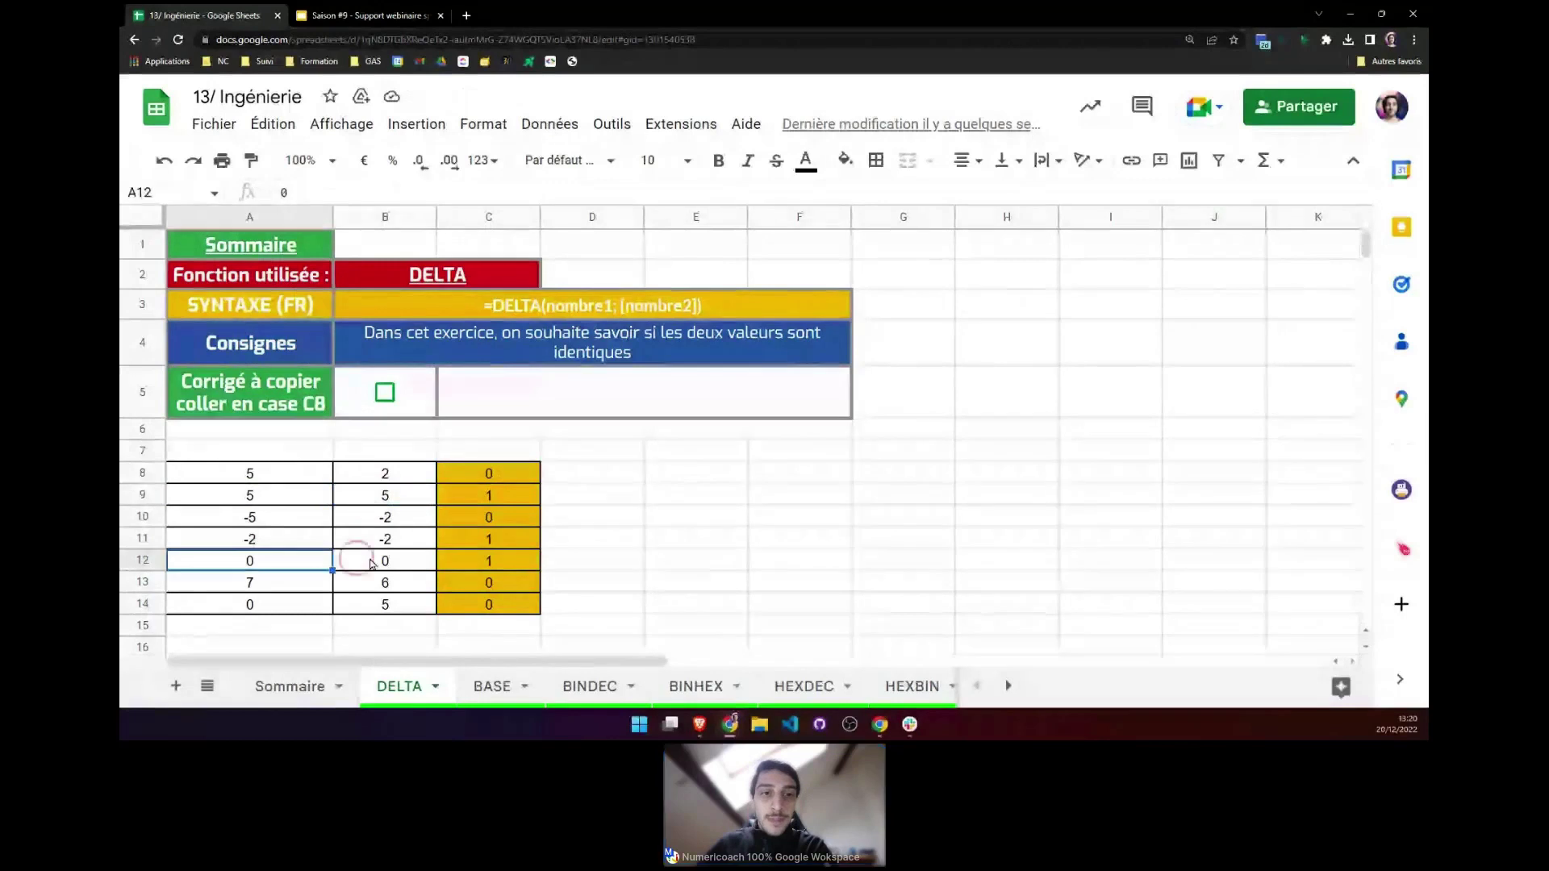
left_click(385, 563)
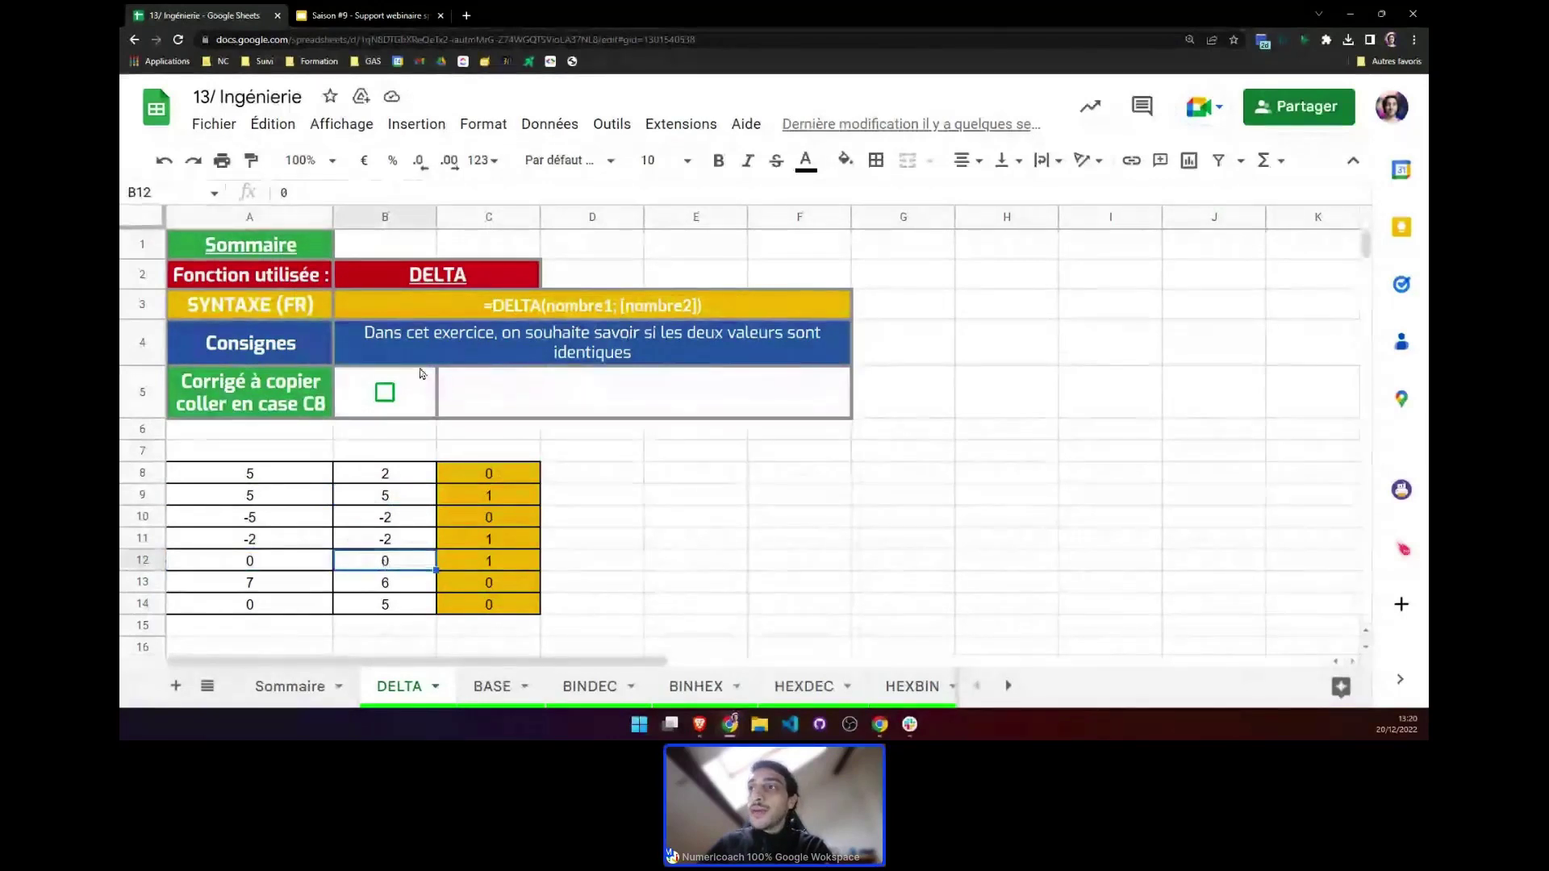
left_click(385, 392)
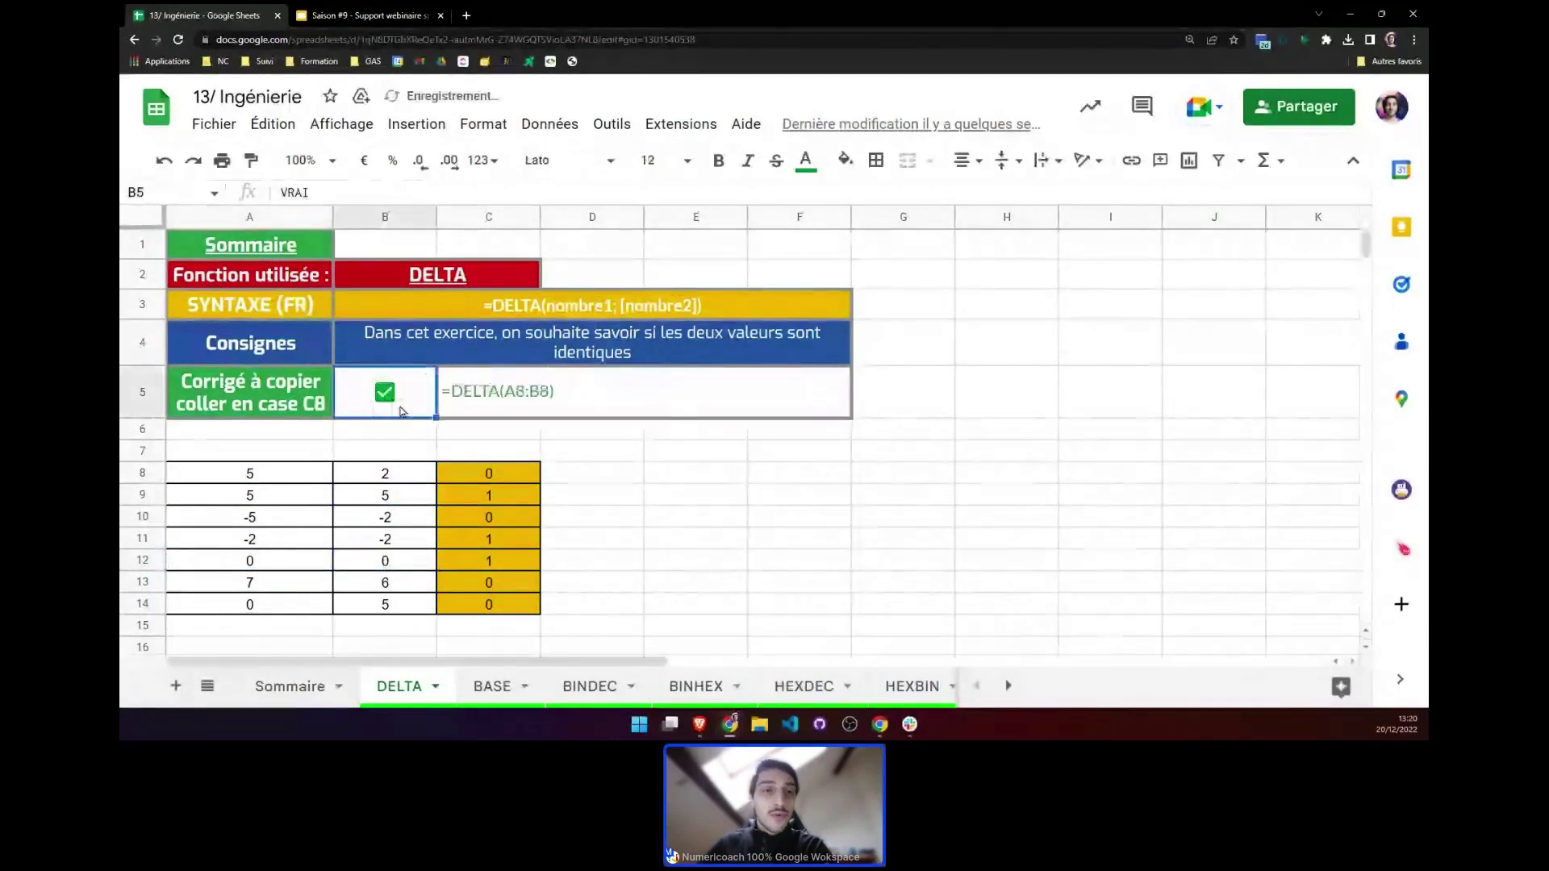
Clear the DELTA results from C9:C14, keeping the formula in C8
left_click(478, 481)
key("Down")
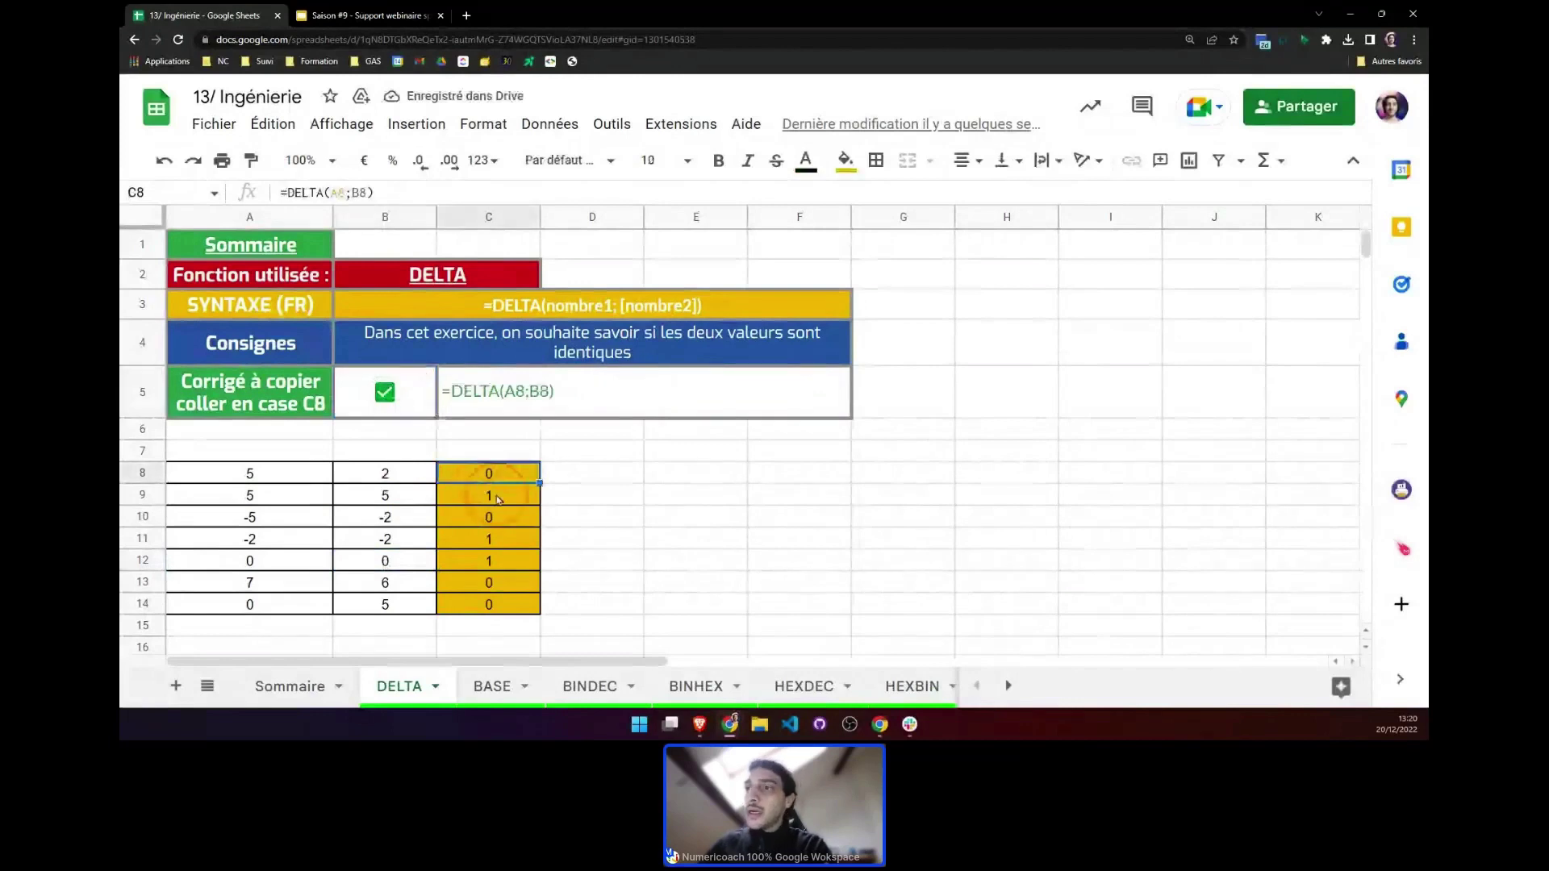
key("ctrl+shift+Down")
key("Delete")
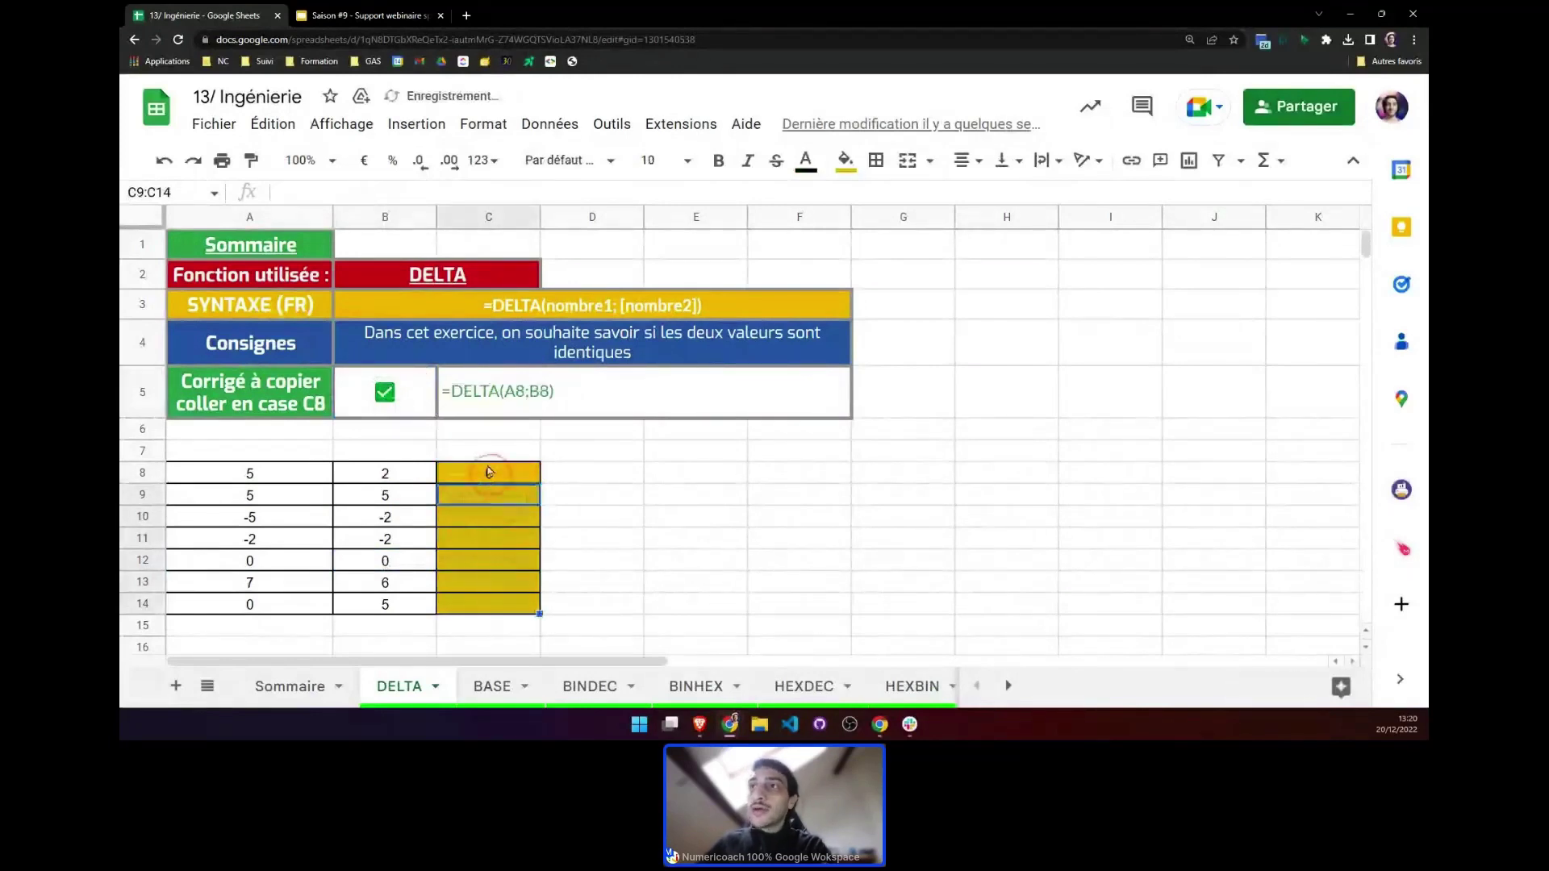
Change the C8 formula to =ArrayFormula(DELTA(A8:A;B8:B)) so that it covers both open-ended columns
left_click(489, 472)
left_click(322, 193)
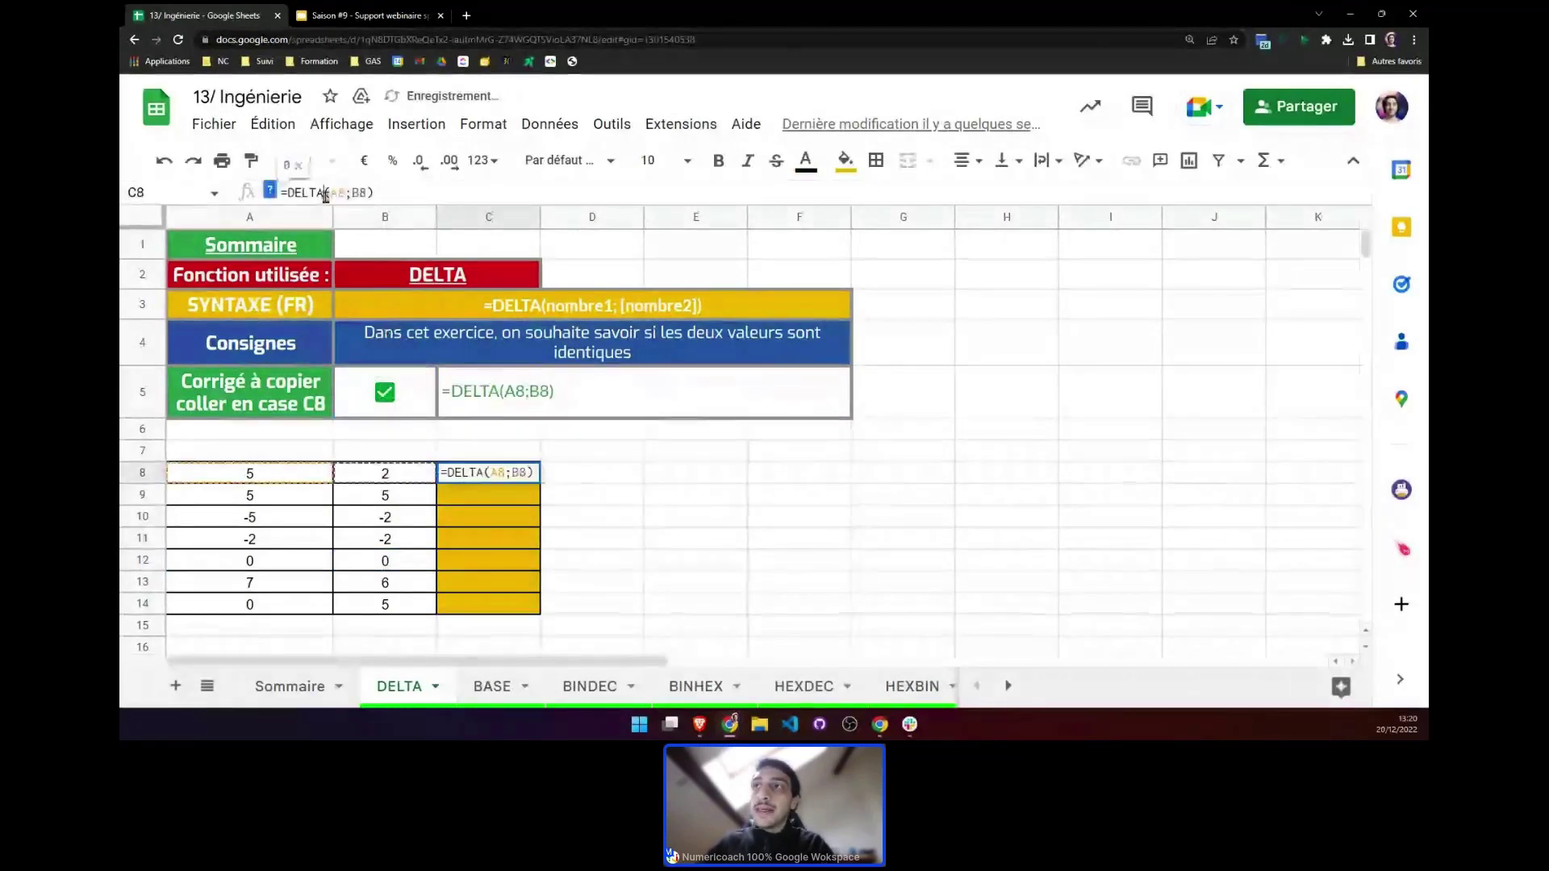
key("ctrl+shift+Return")
left_click(440, 196)
type(":A")
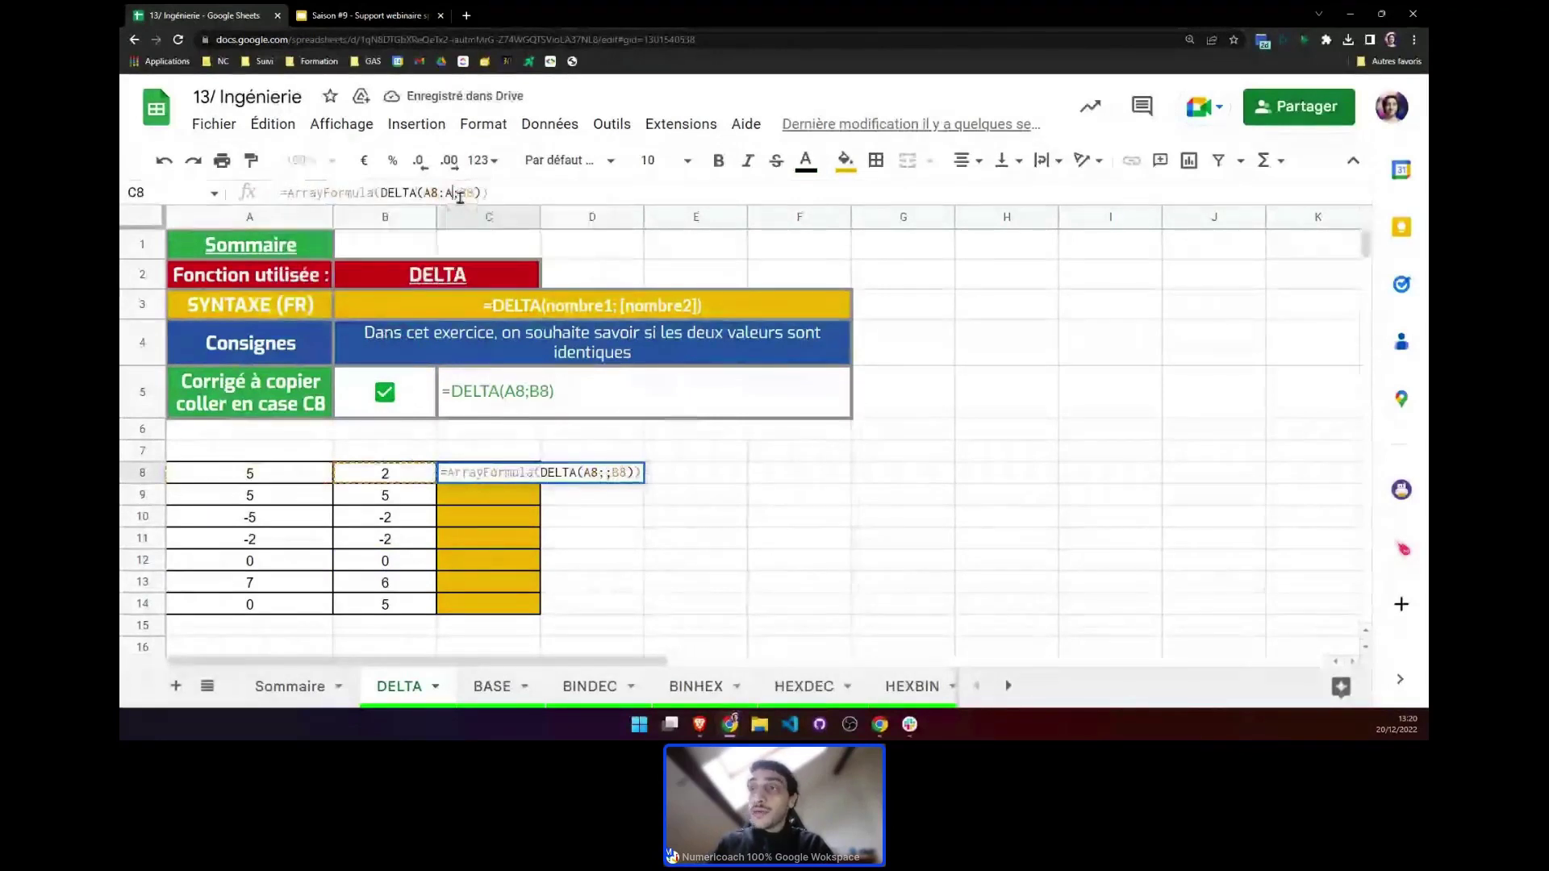
left_click(469, 196)
type(";")
key("BackSpace")
type(":")
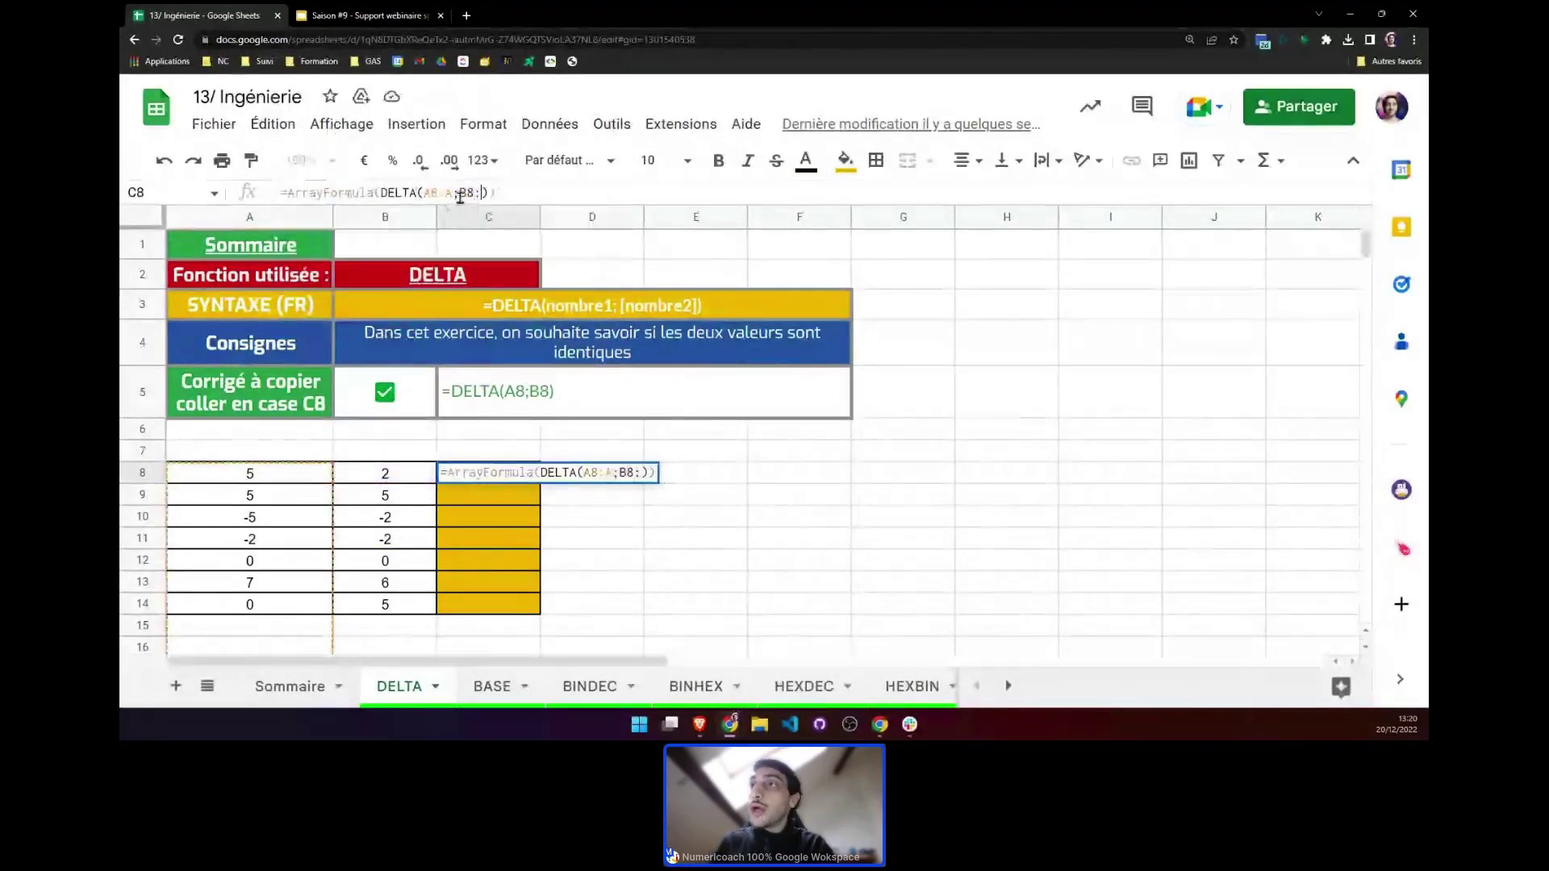
type("B")
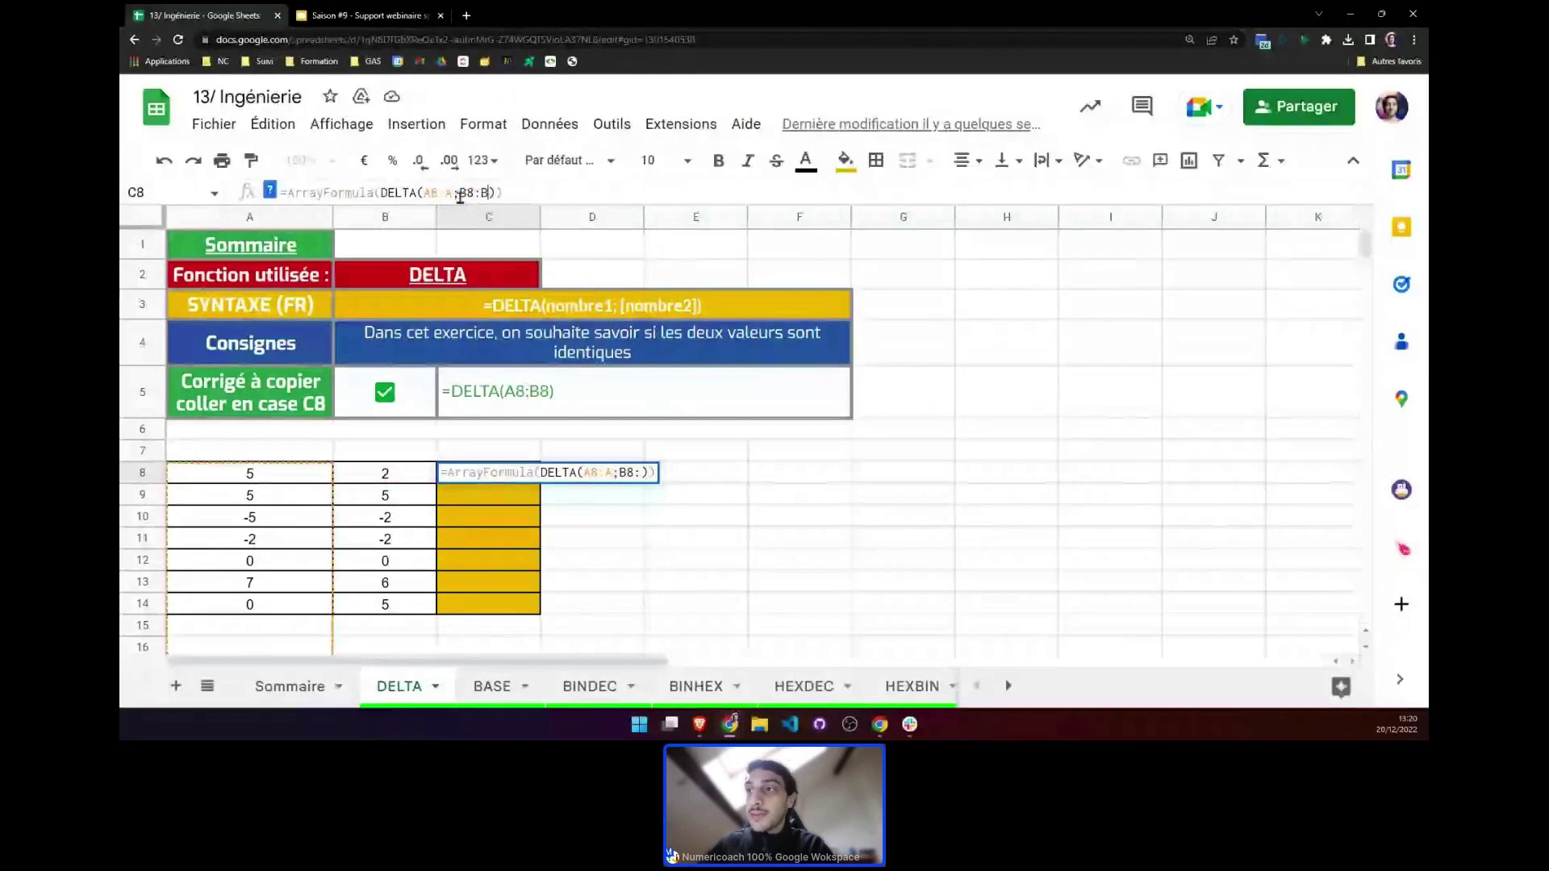
key("Return")
Examine the array formula's output below row 14 against the empty cells in columns A and B
scroll(520, 504, "down", 3)
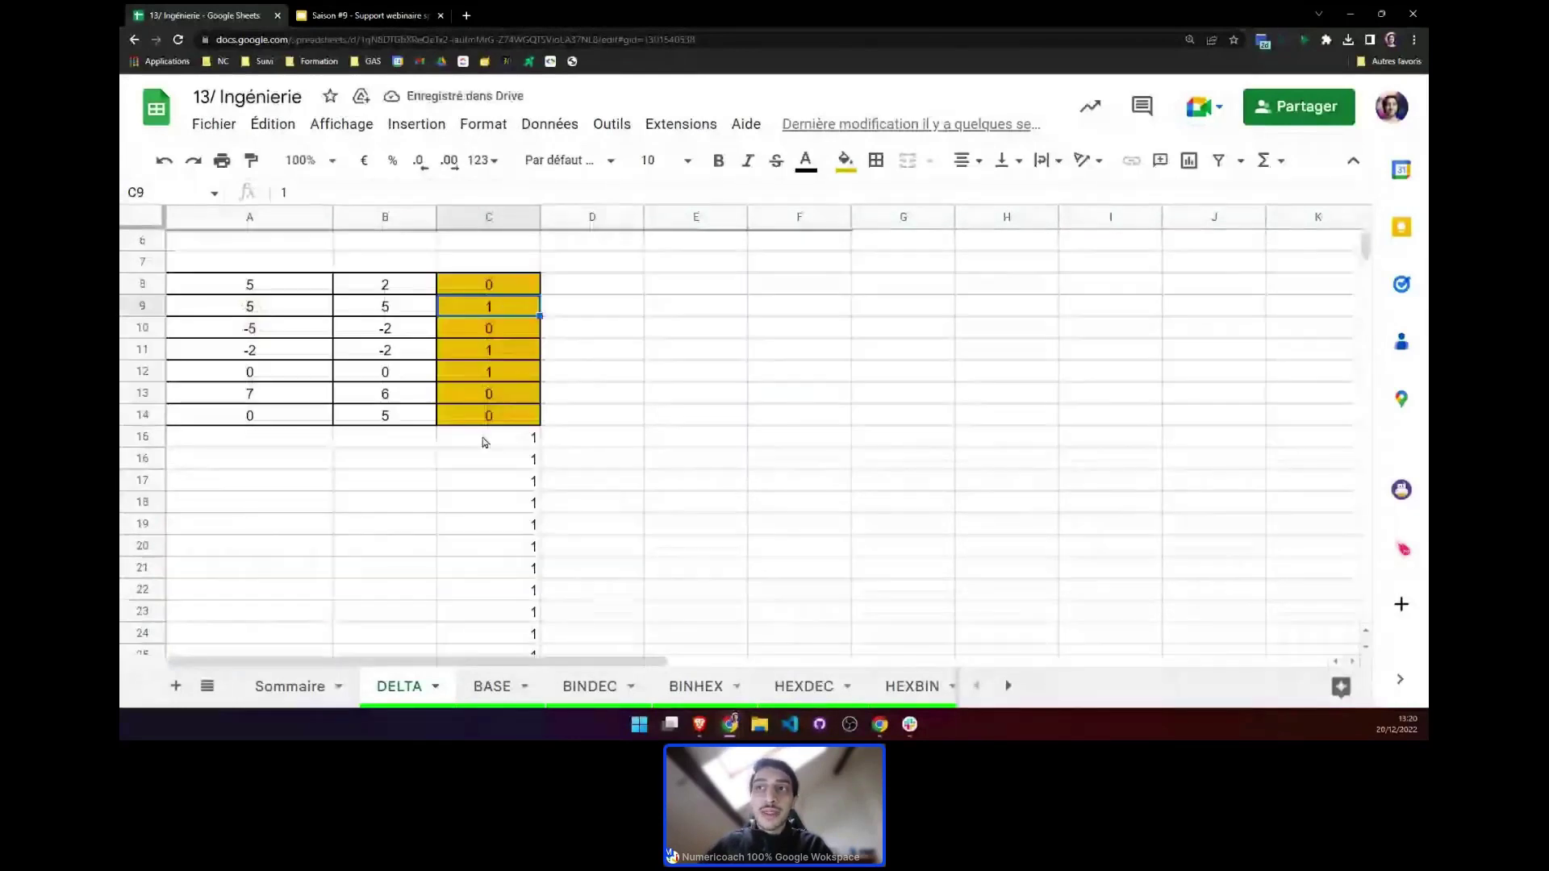
left_click_drag(485, 439, 485, 633)
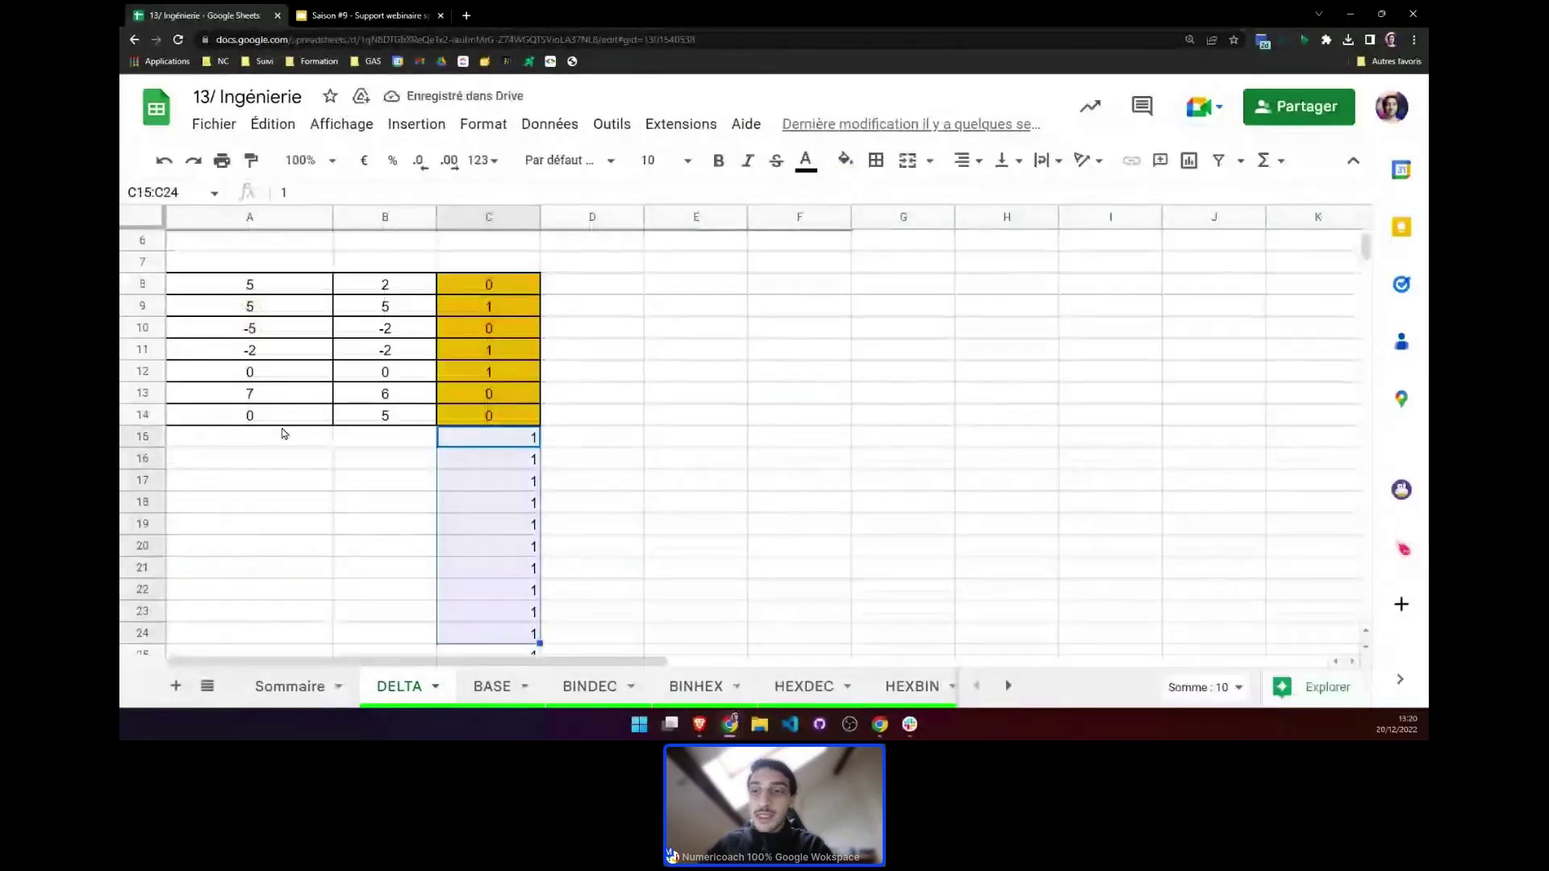
left_click(345, 440)
left_click(330, 455)
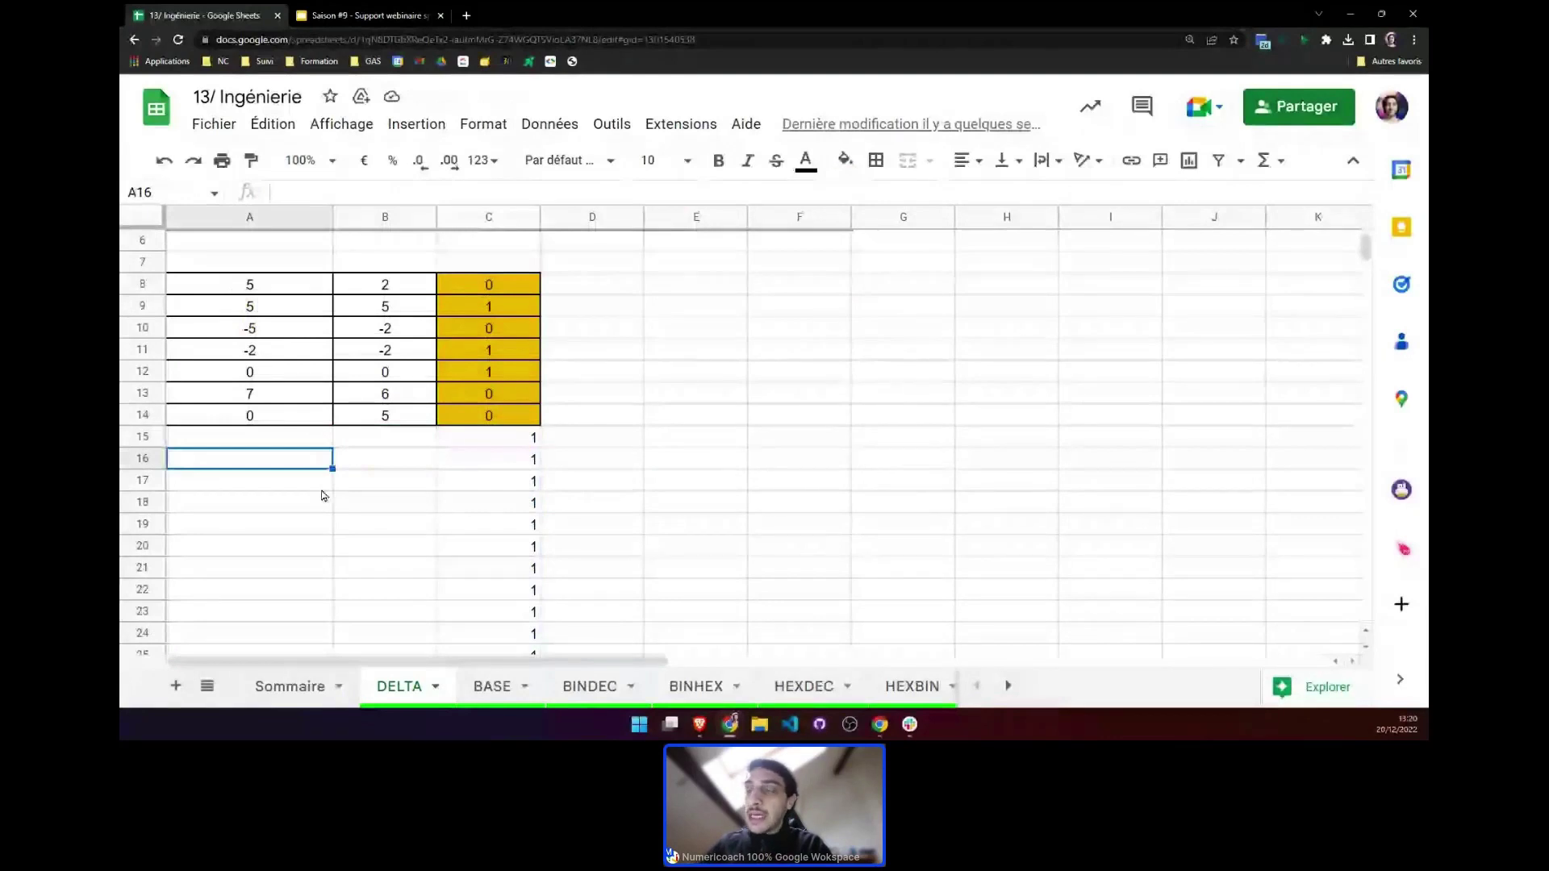
scroll(347, 484, "up", 3)
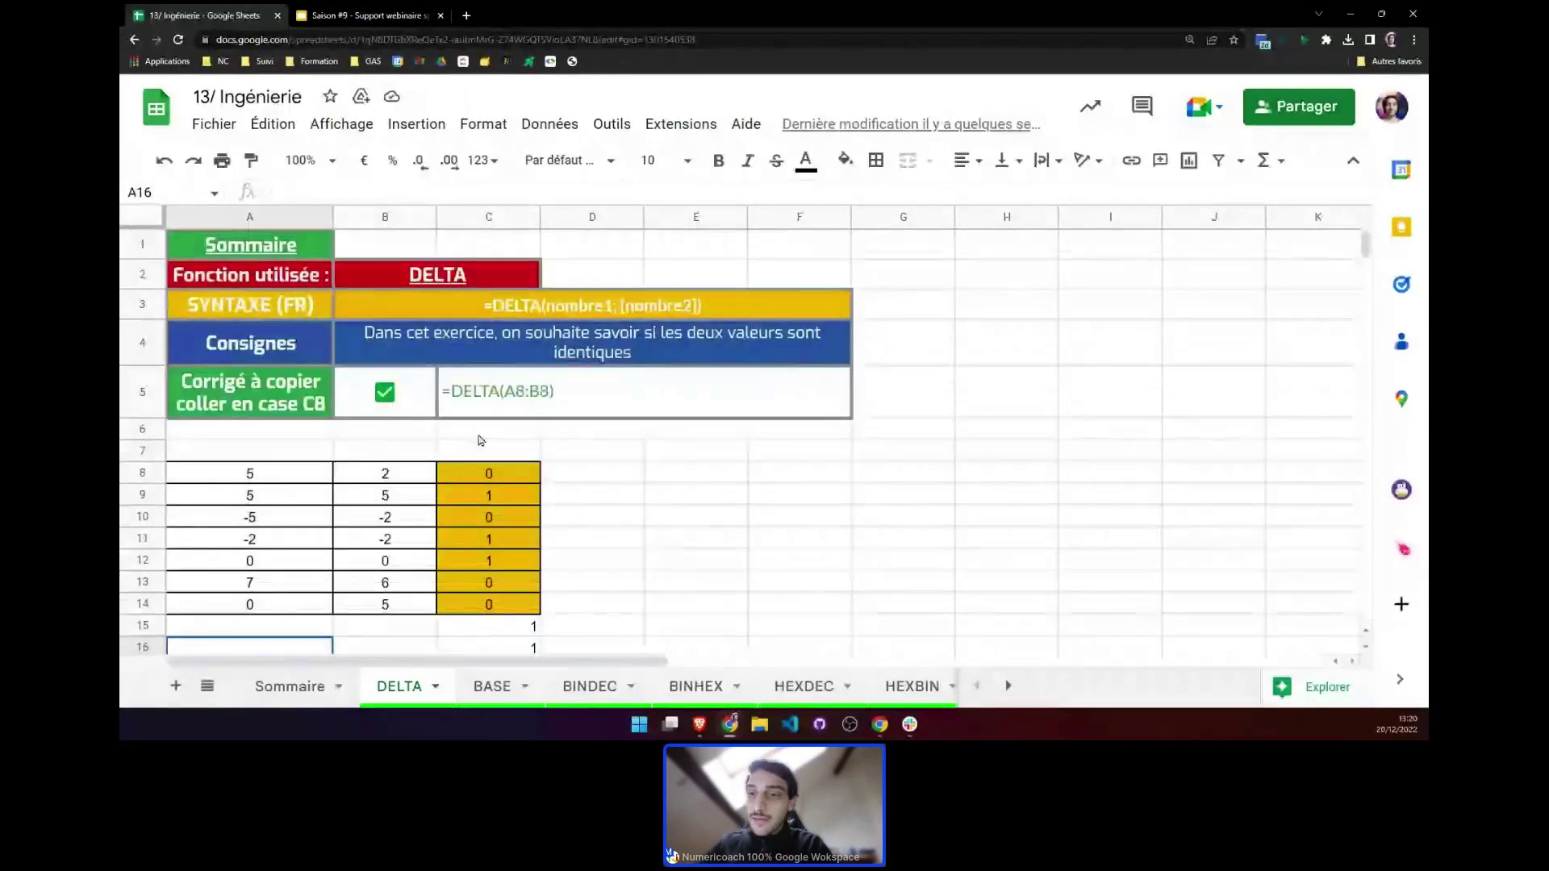
Undo the array formula in C8 and the clearing of C9:C14
key("ctrl+z")
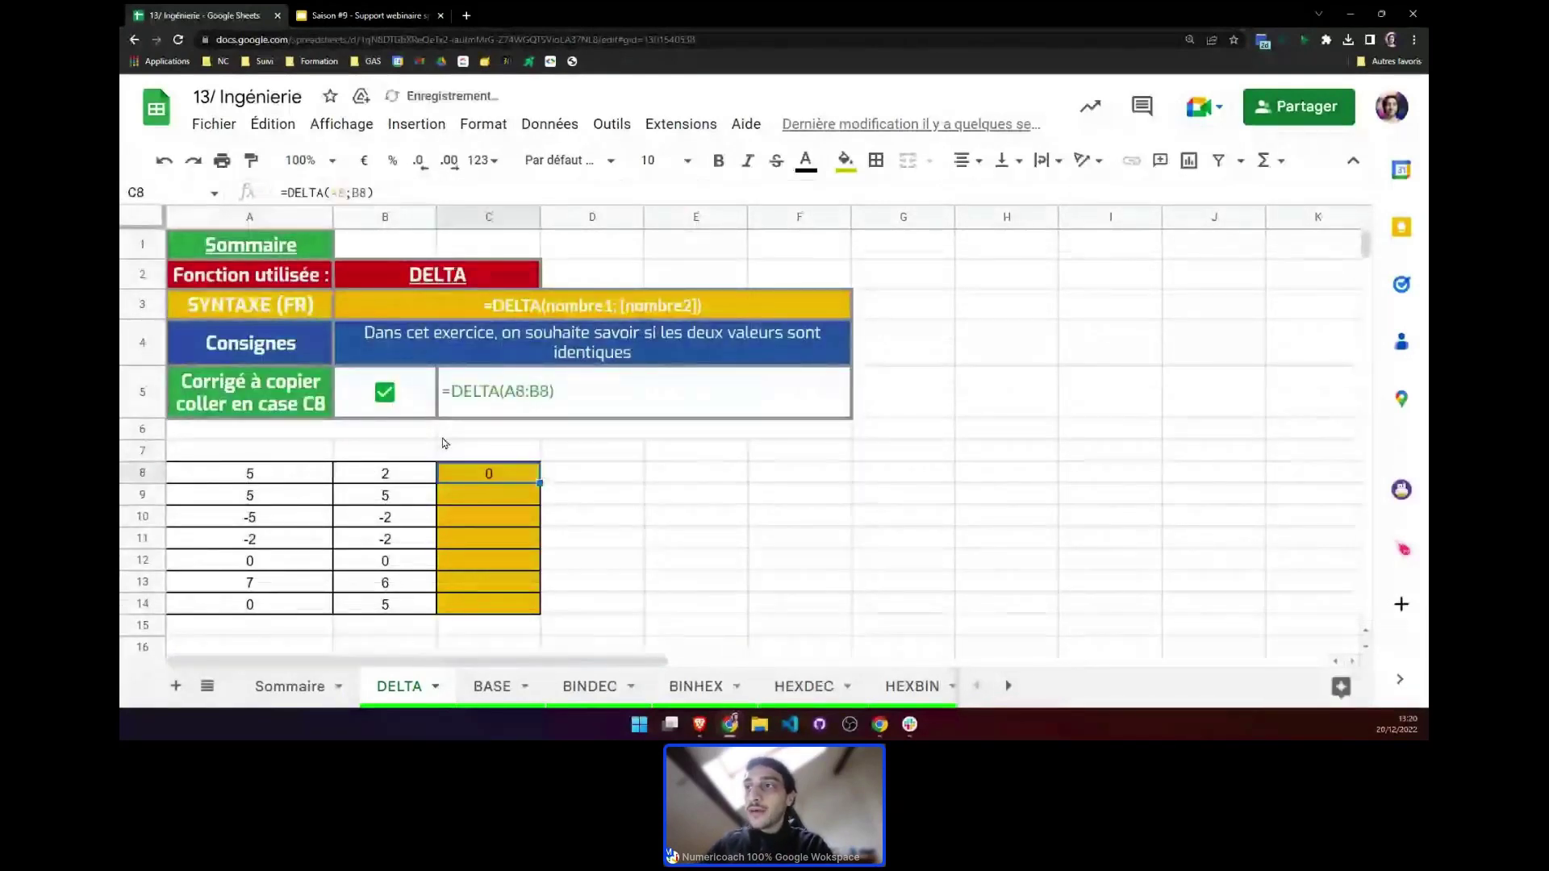
key("ctrl+y")
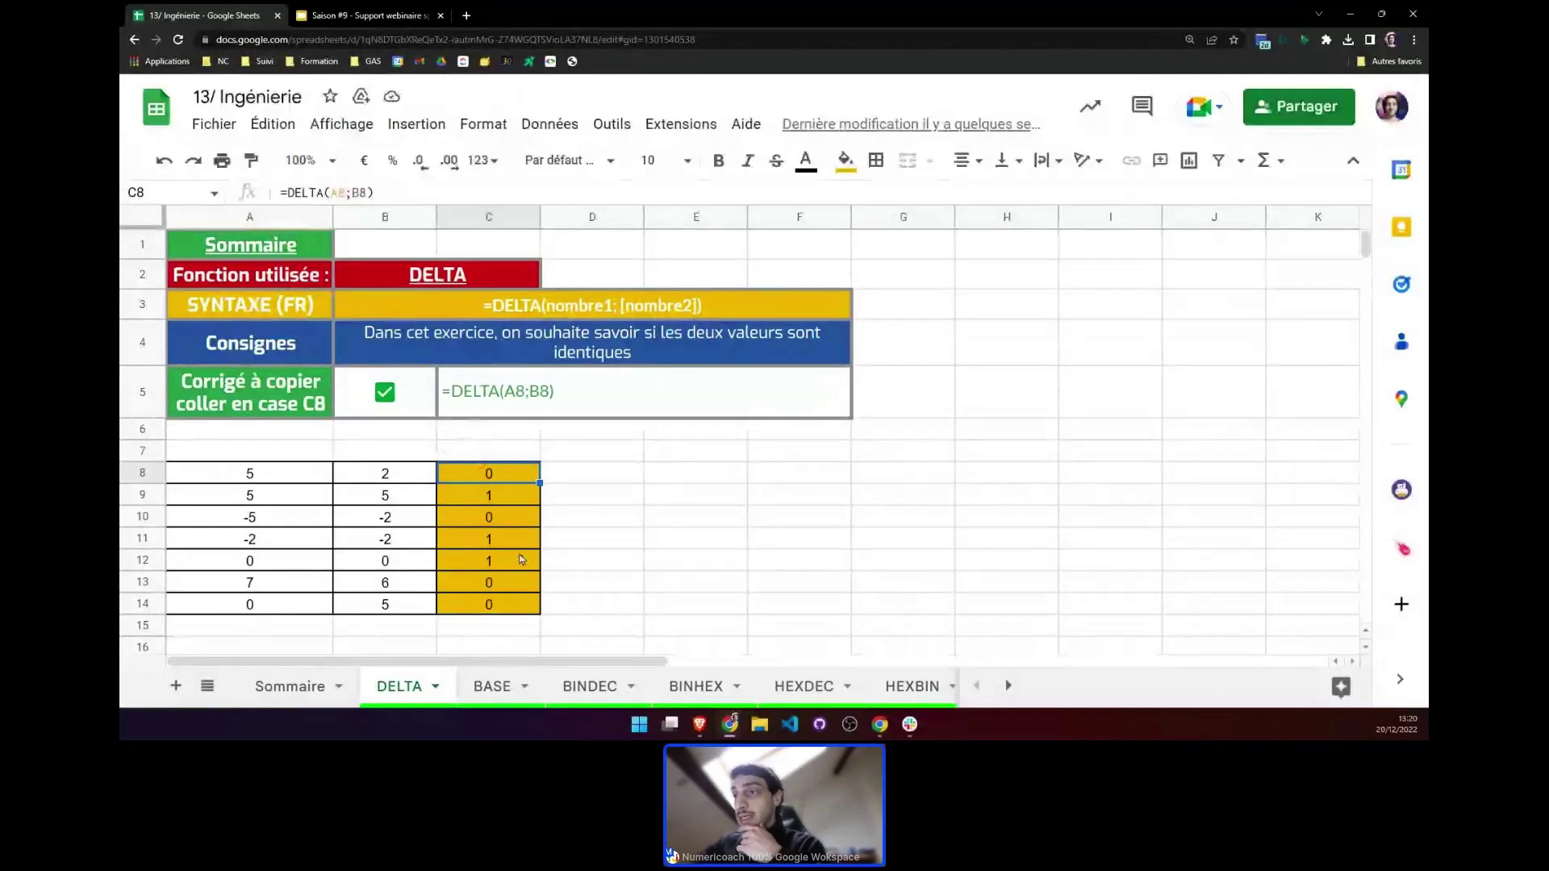
Look at the BASE and BINDEC exercise sheets, ending on the BASE sheet
left_click(482, 690)
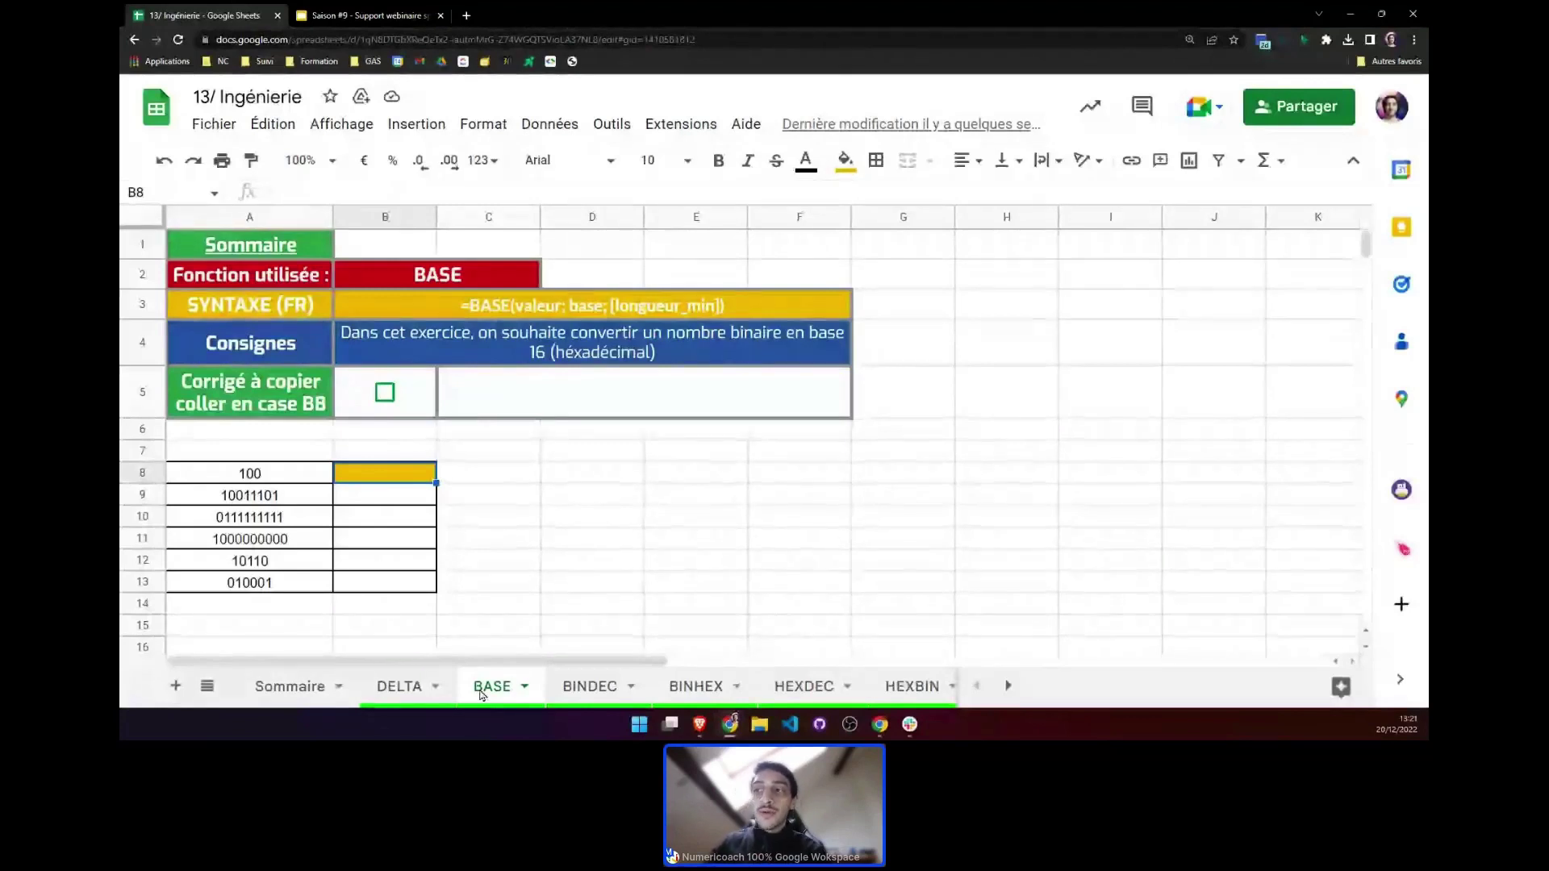
left_click(582, 682)
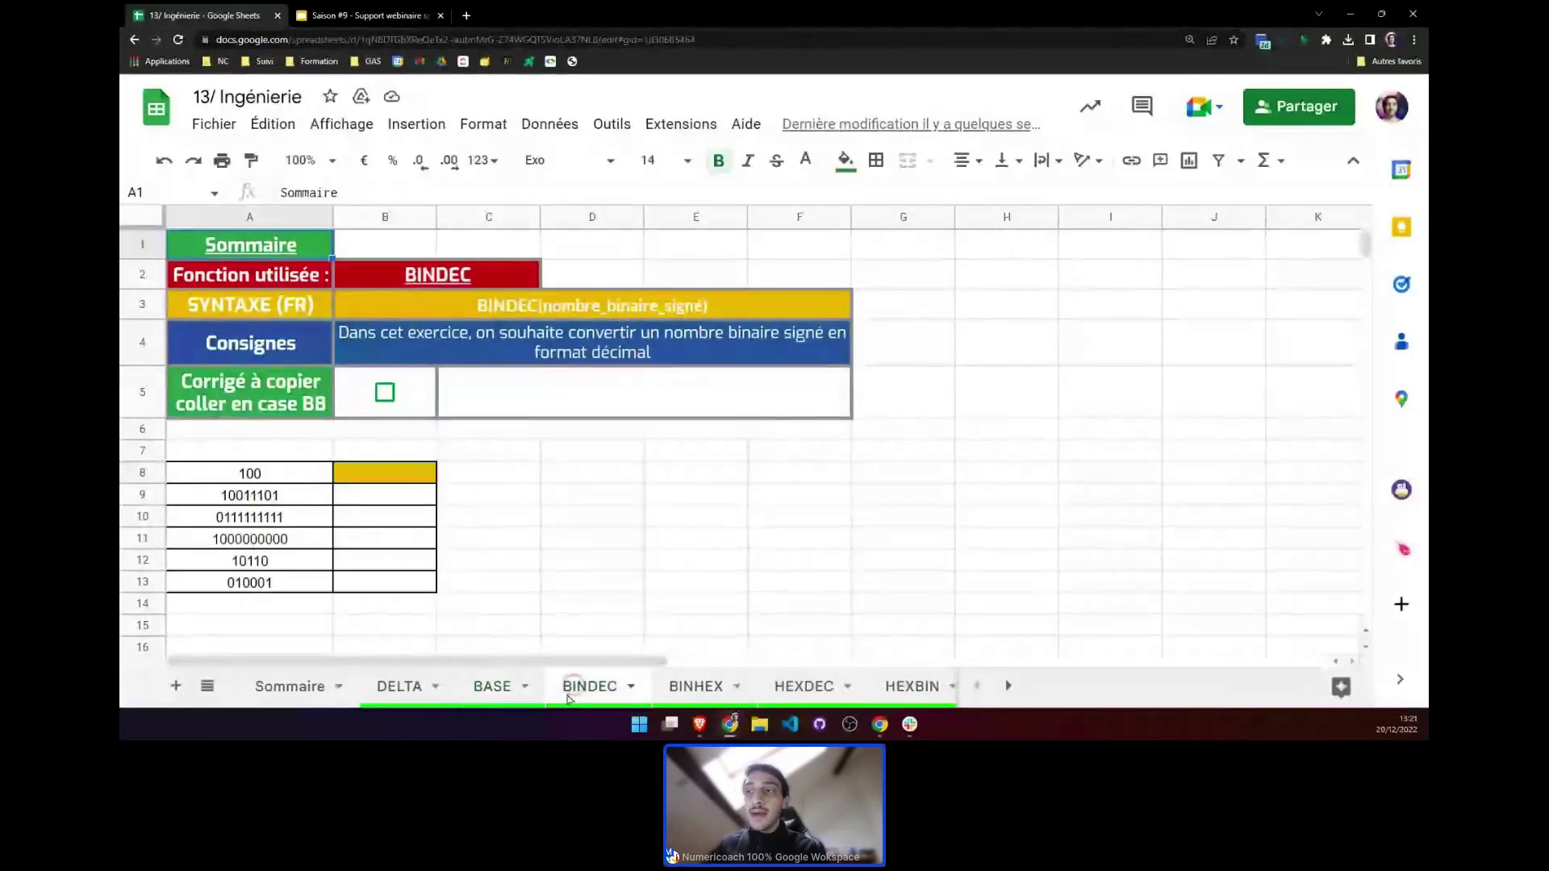
left_click(491, 696)
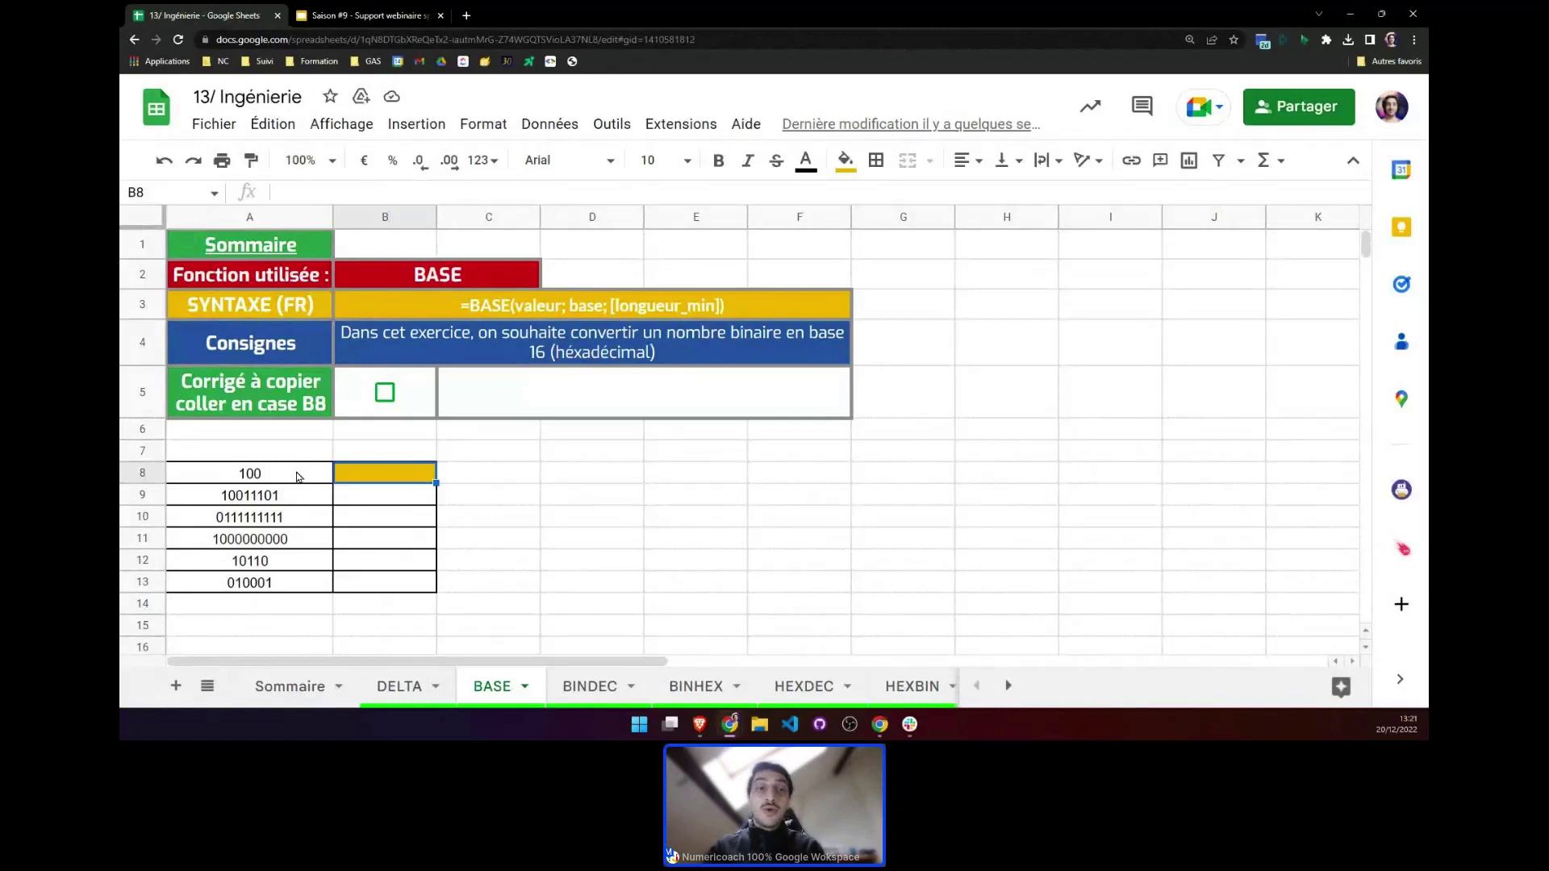
Switch from the spreadsheet to the "Convertir binaire texte" web tool saved on the desktop, enlarged to 125 %
left_click(1349, 14)
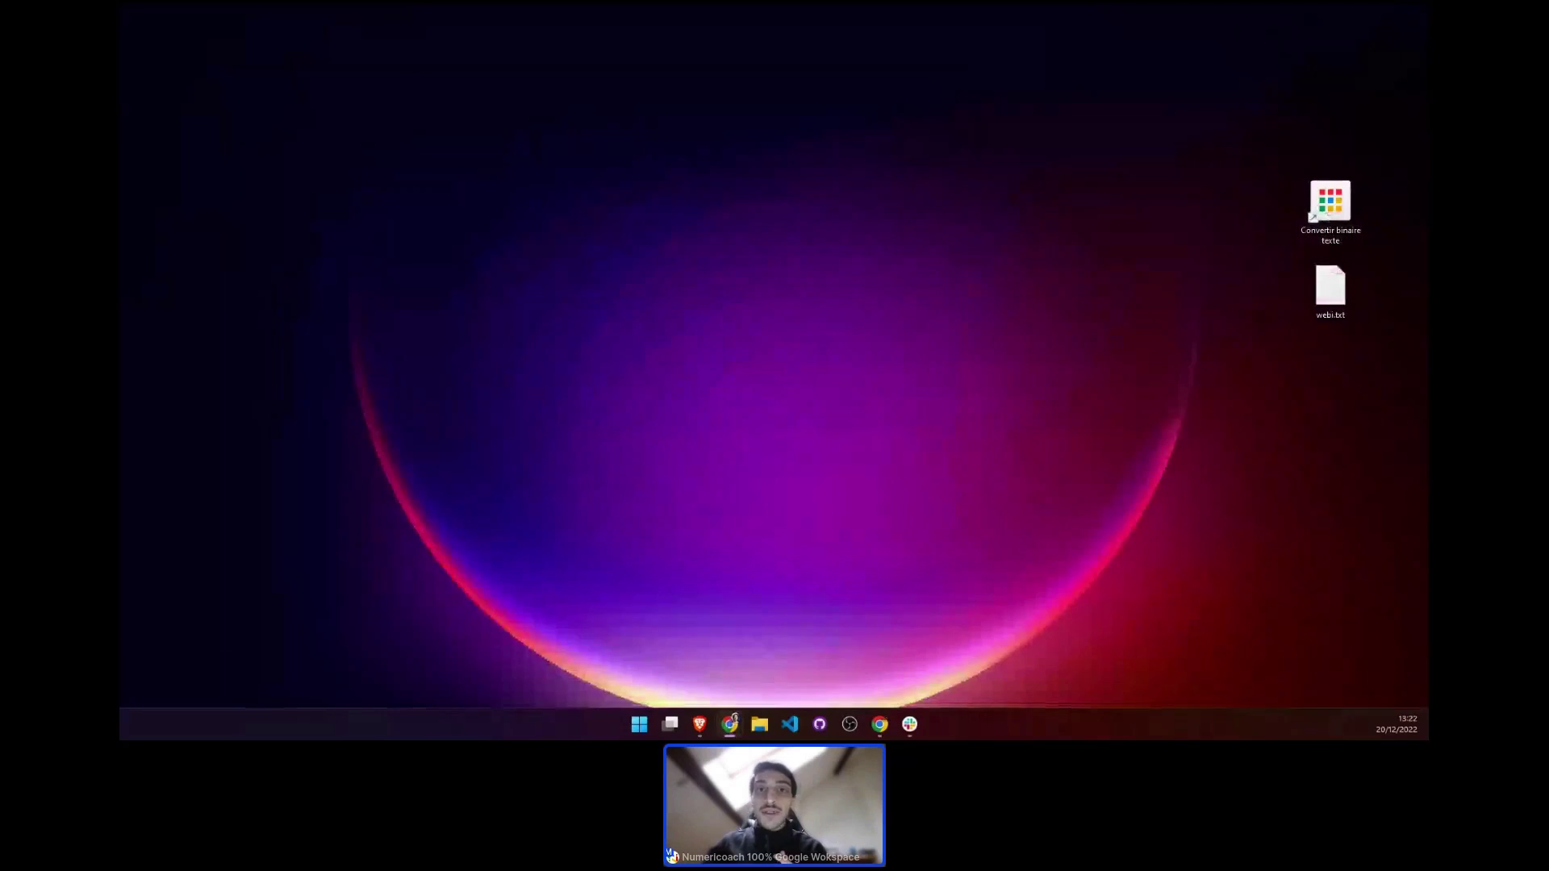
left_click_drag(121, 94, 946, 4)
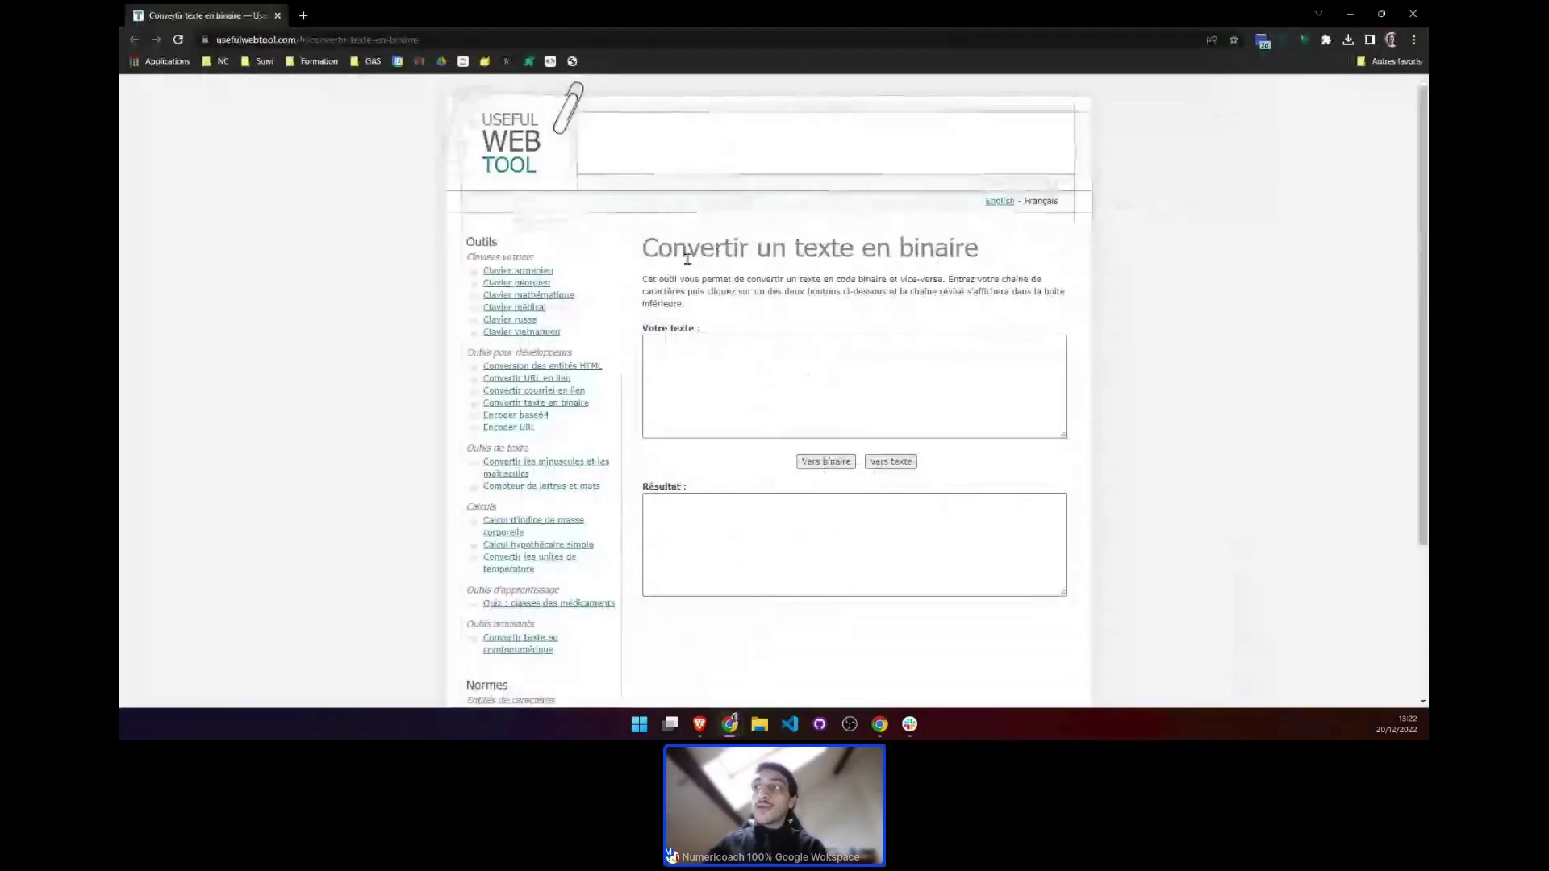
key("ctrl+plus")
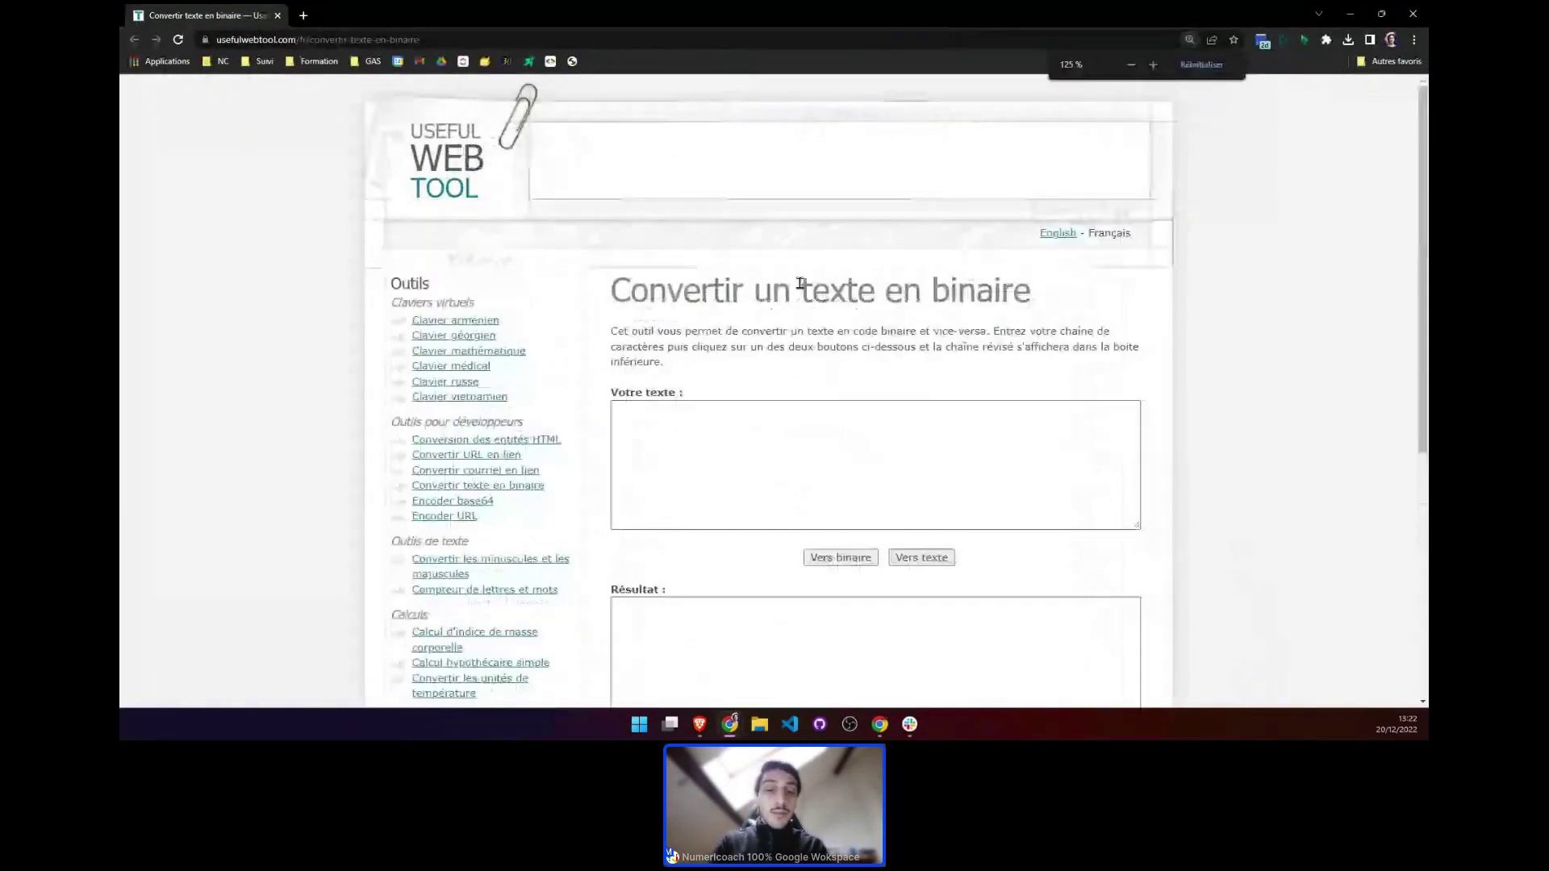
key("ctrl+plus")
Enter "Bonjour" as the source text and convert it to binary
left_click(776, 364)
type("Bonjour")
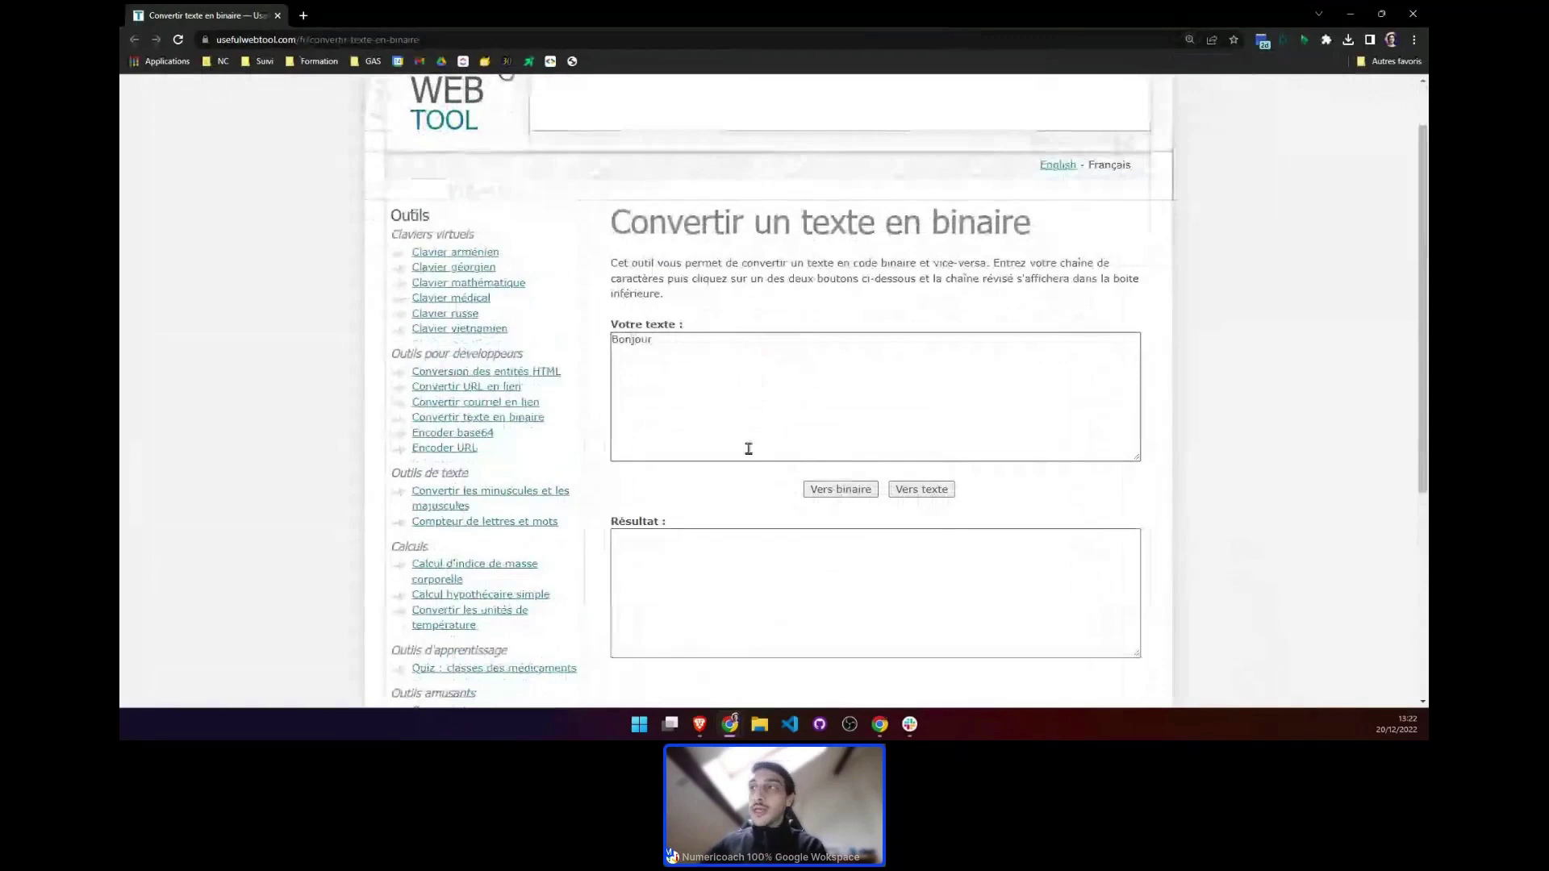
left_click_drag(681, 384, 637, 359)
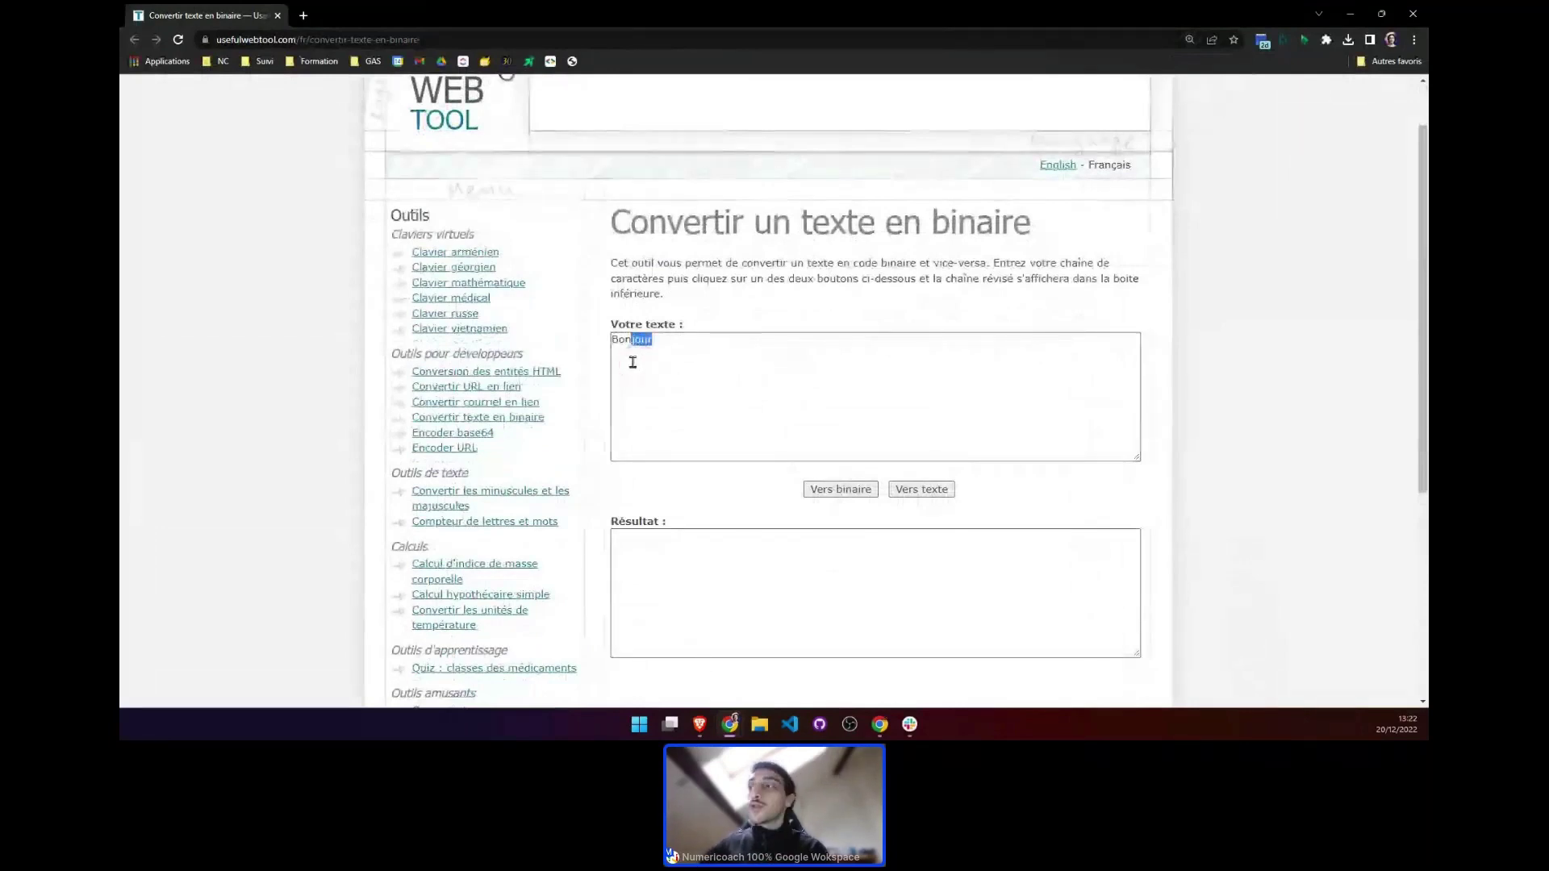
left_click(851, 494)
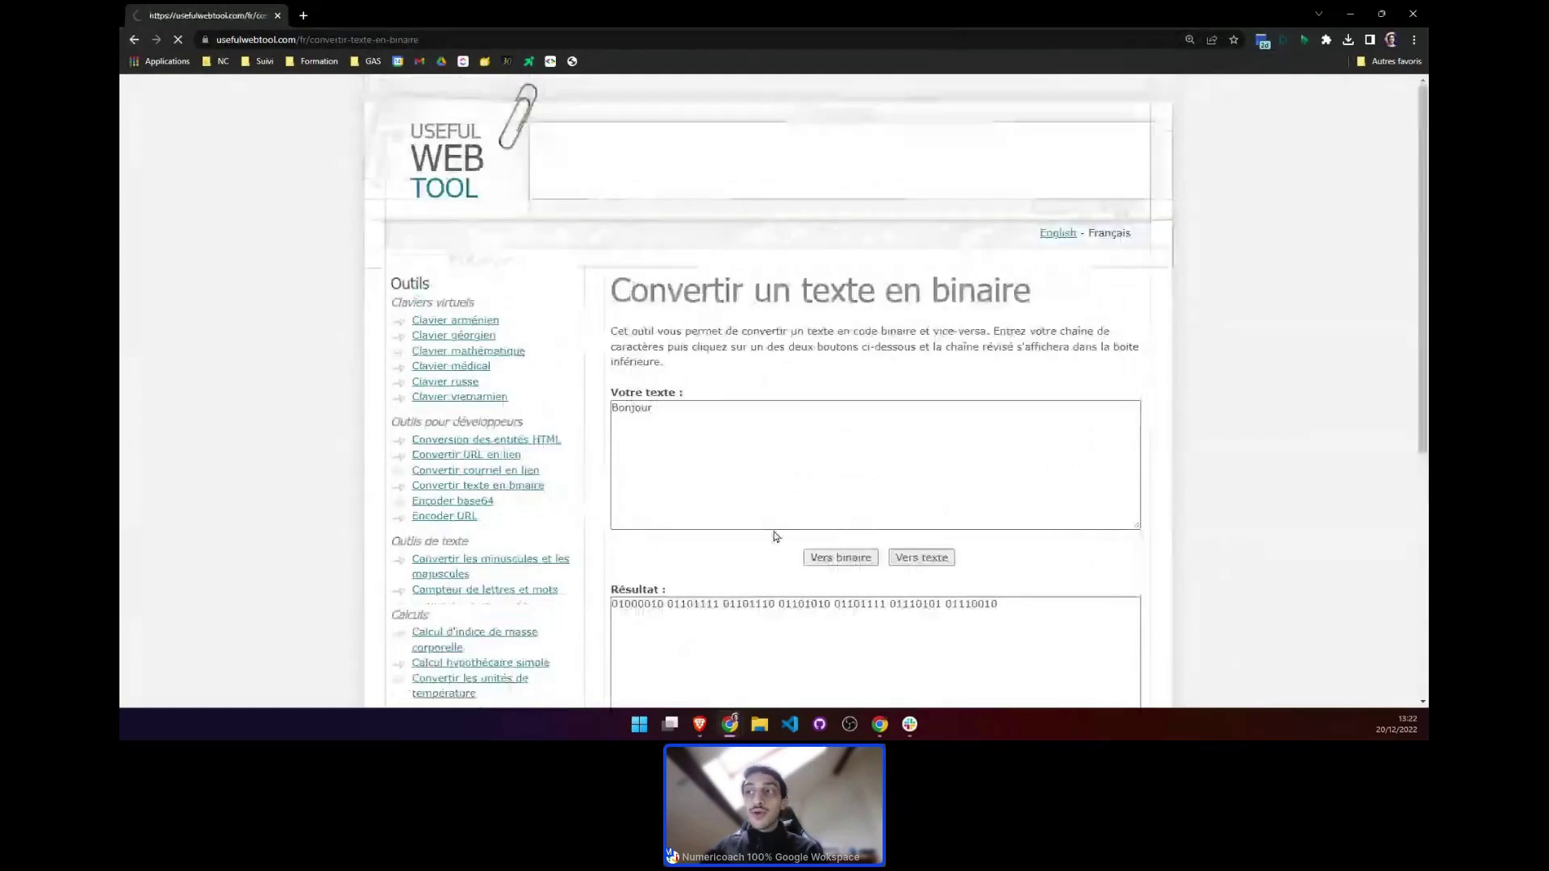
Highlight the complete binary code in the result box to examine the encoding of "Bonjour"
left_click_drag(613, 535, 1030, 542)
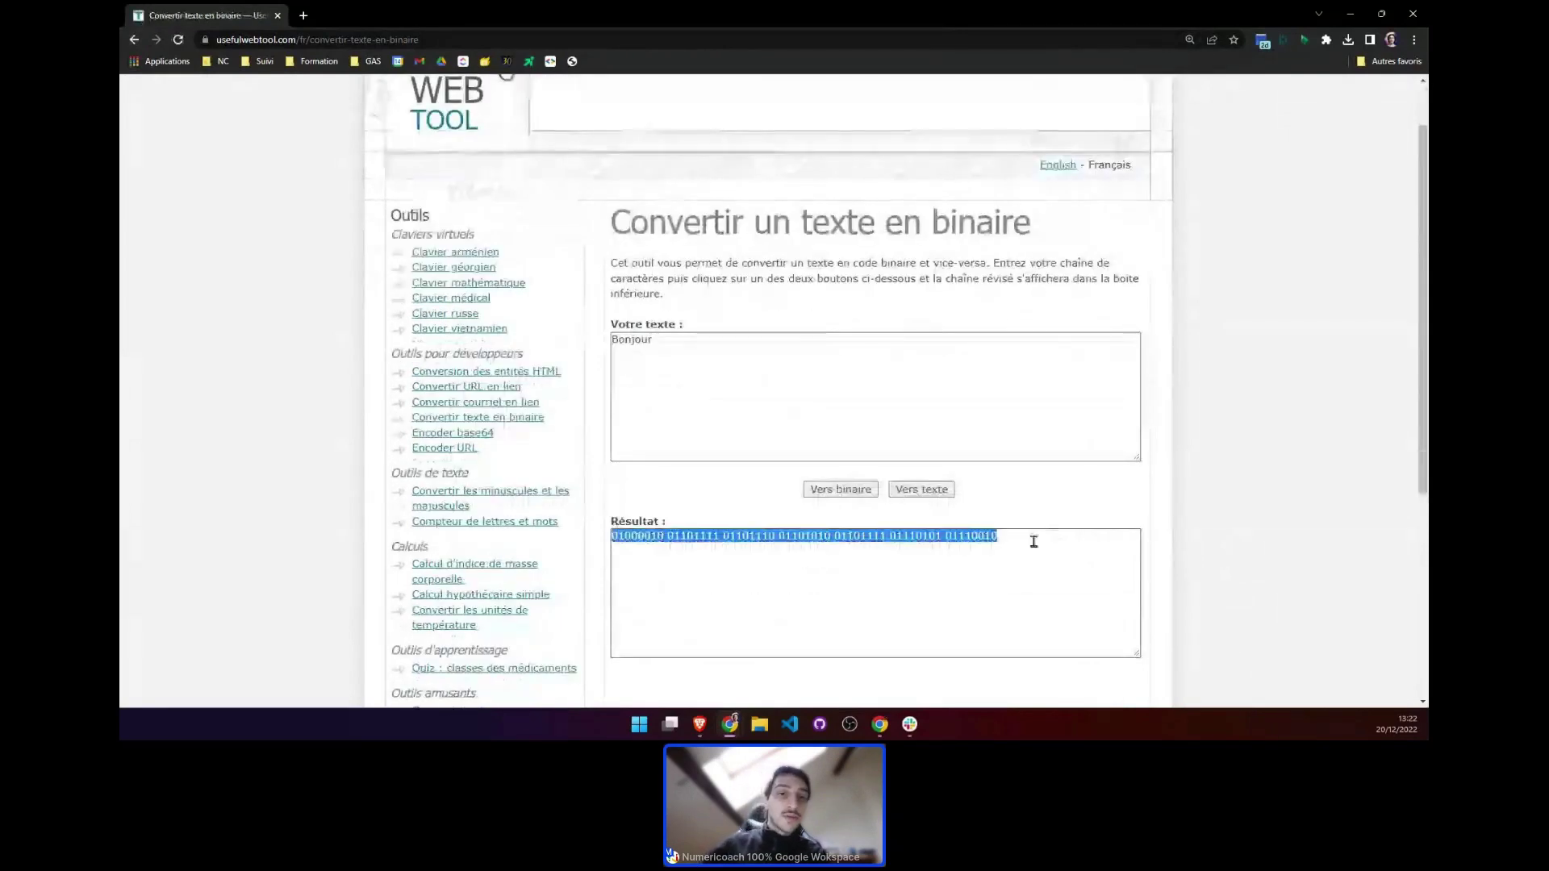
left_click(1020, 545)
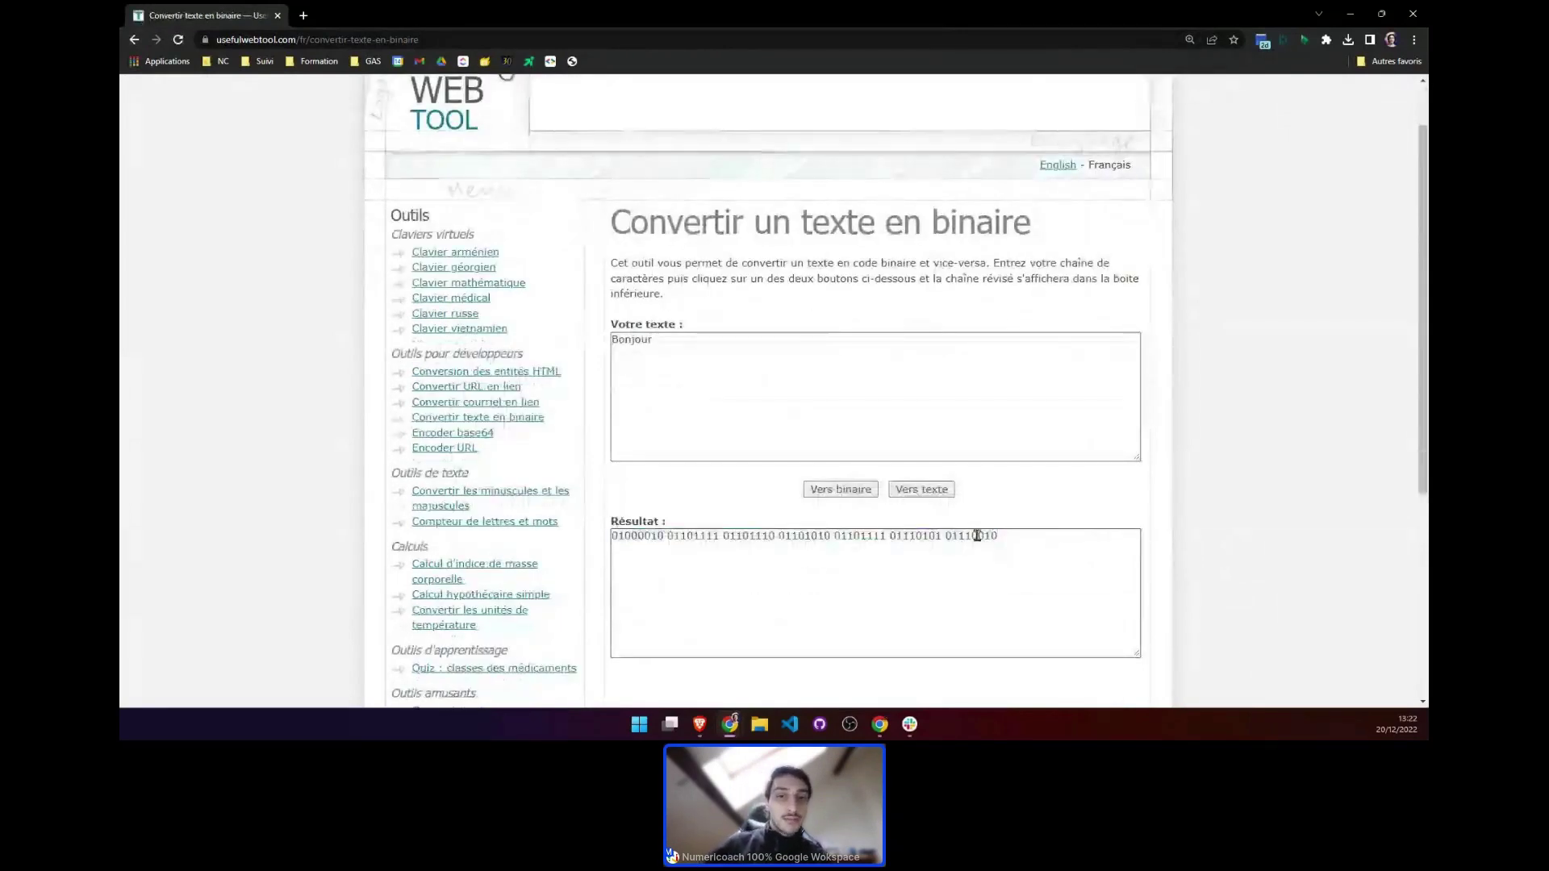
left_click_drag(977, 536, 626, 543)
left_click(1040, 546)
left_click(626, 535)
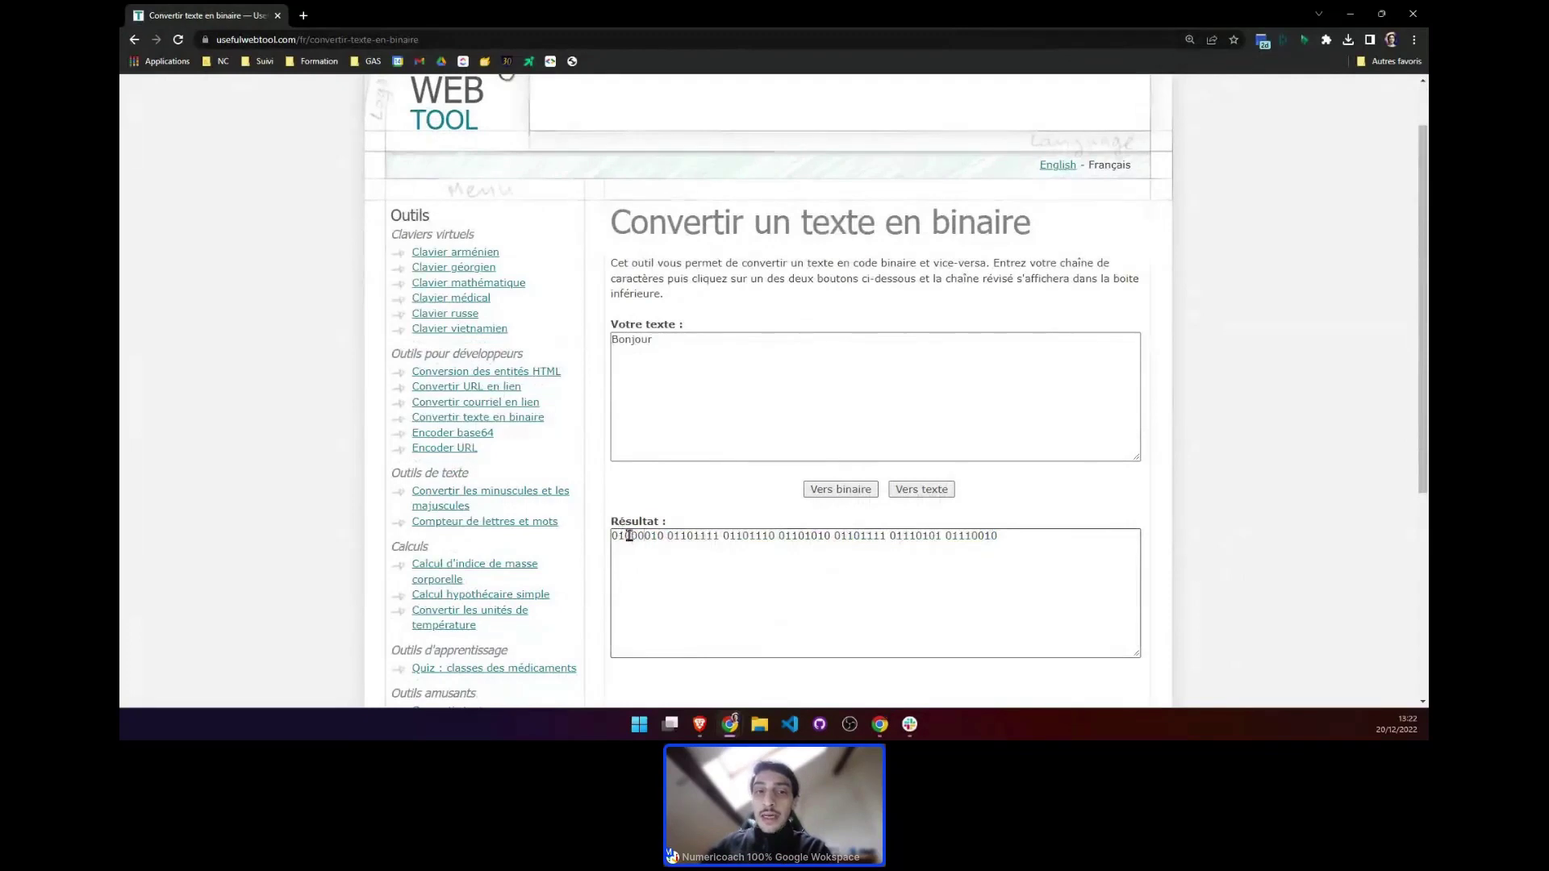
Examine the first four eight-digit groups of the binary result one by one, and the first group's leading digit
double_click(627, 537)
double_click(694, 537)
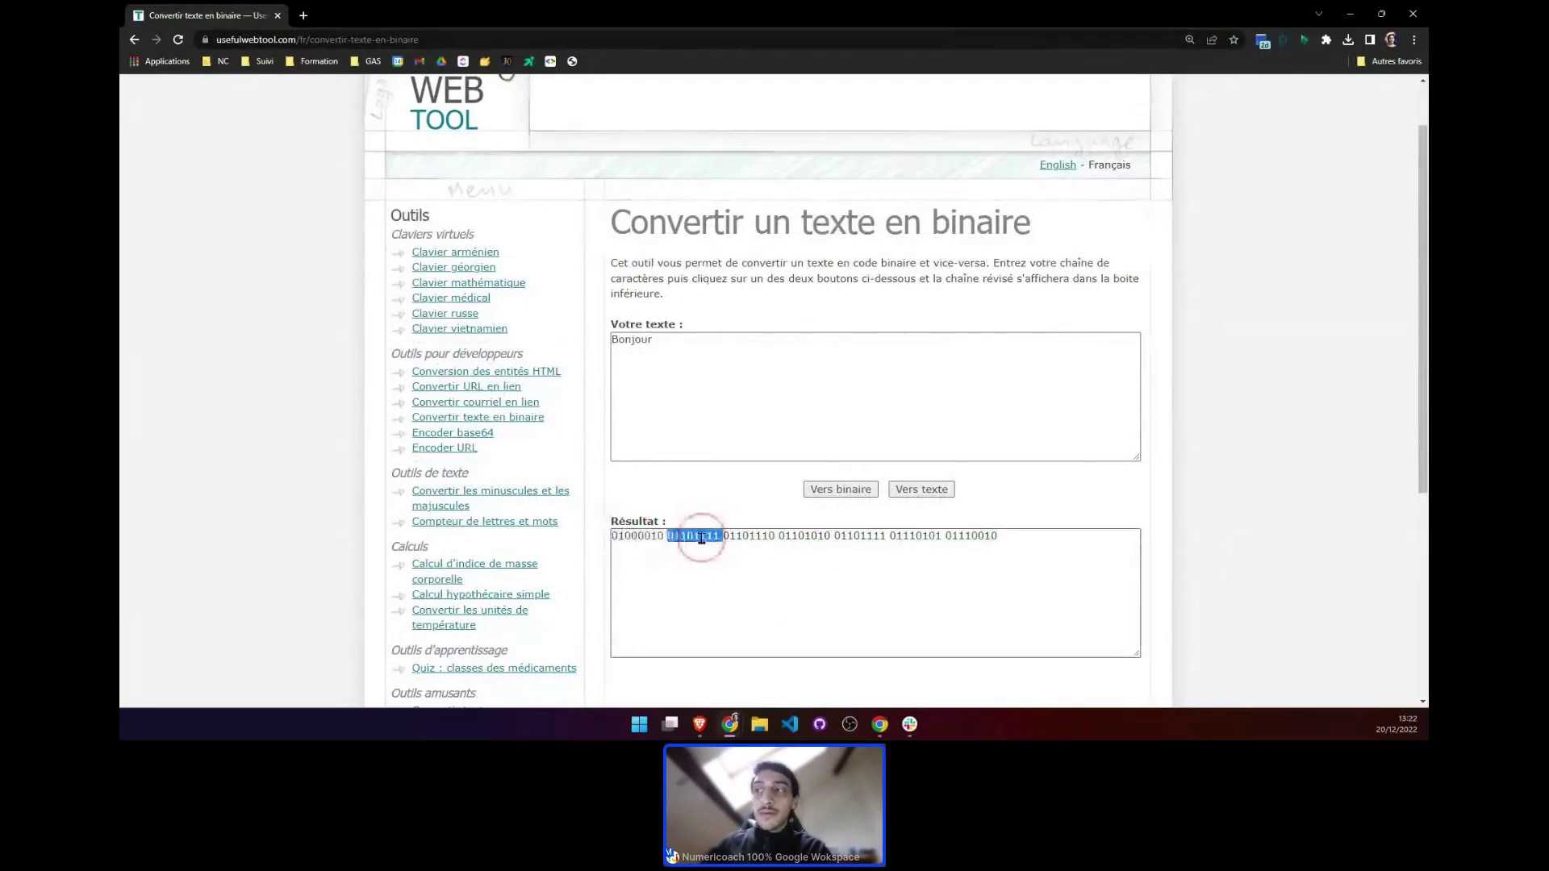
double_click(750, 537)
left_click(811, 536)
double_click(811, 536)
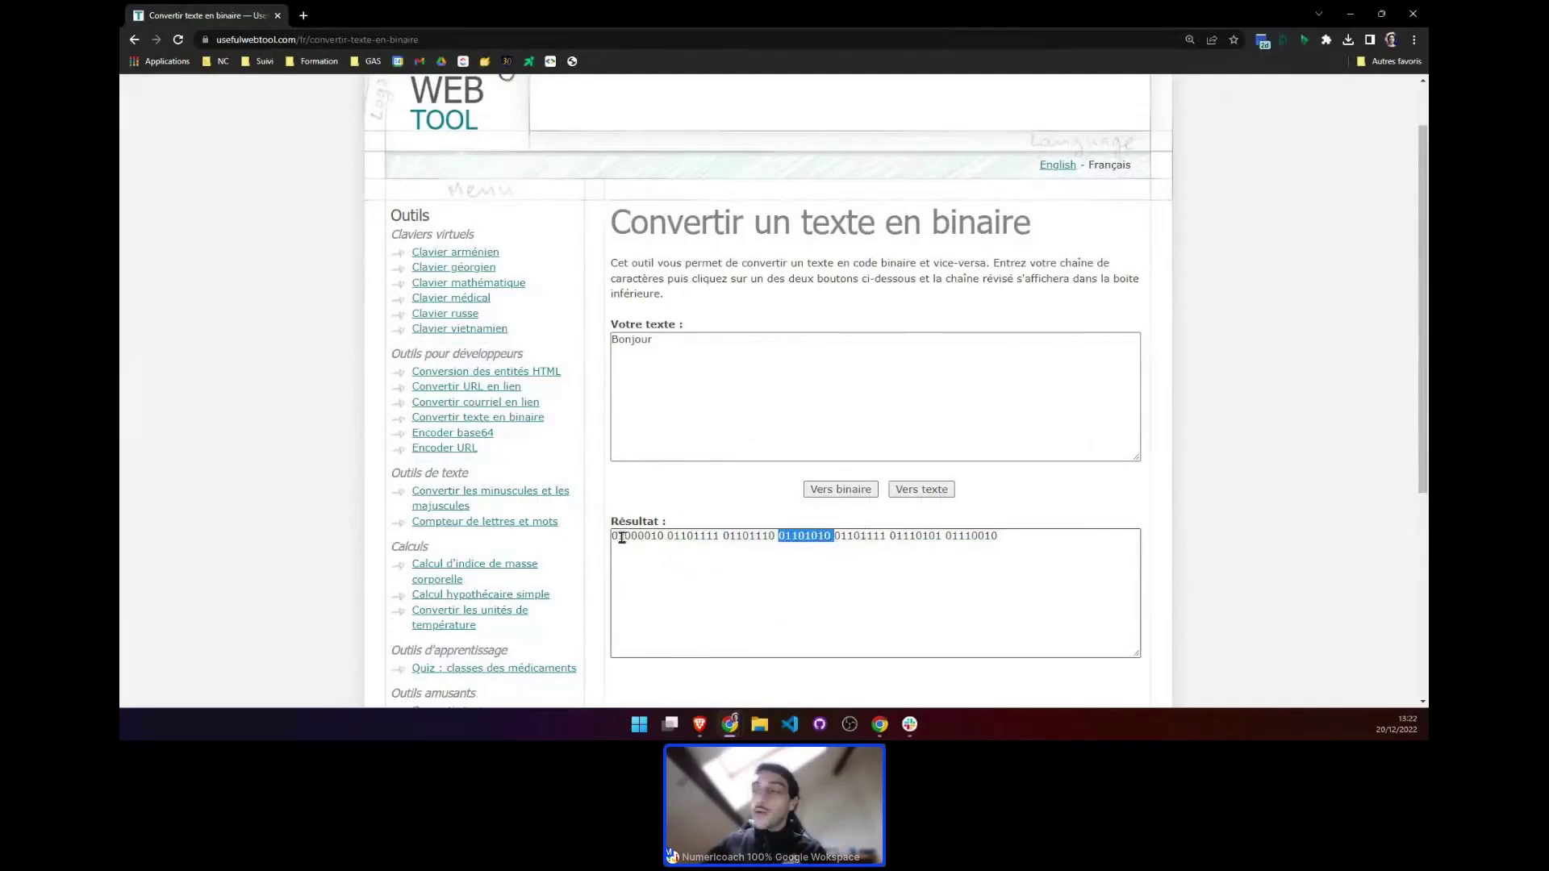
left_click_drag(619, 536, 609, 541)
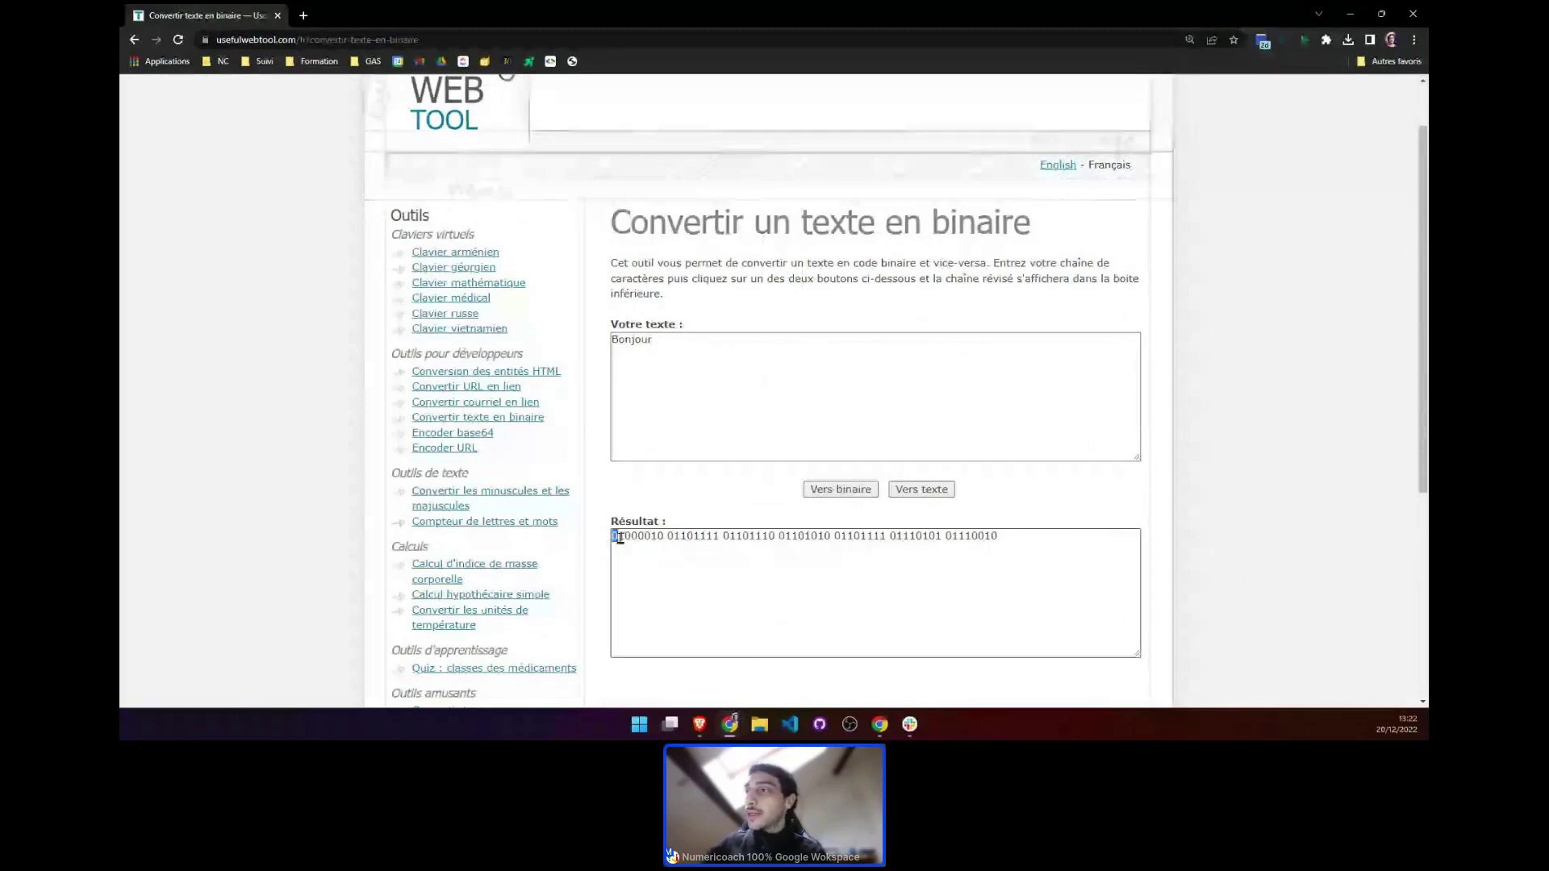
Examine the remaining eight-digit groups of the binary result, then recheck the first two groups
left_click(768, 534)
left_click(861, 534)
left_click(969, 536)
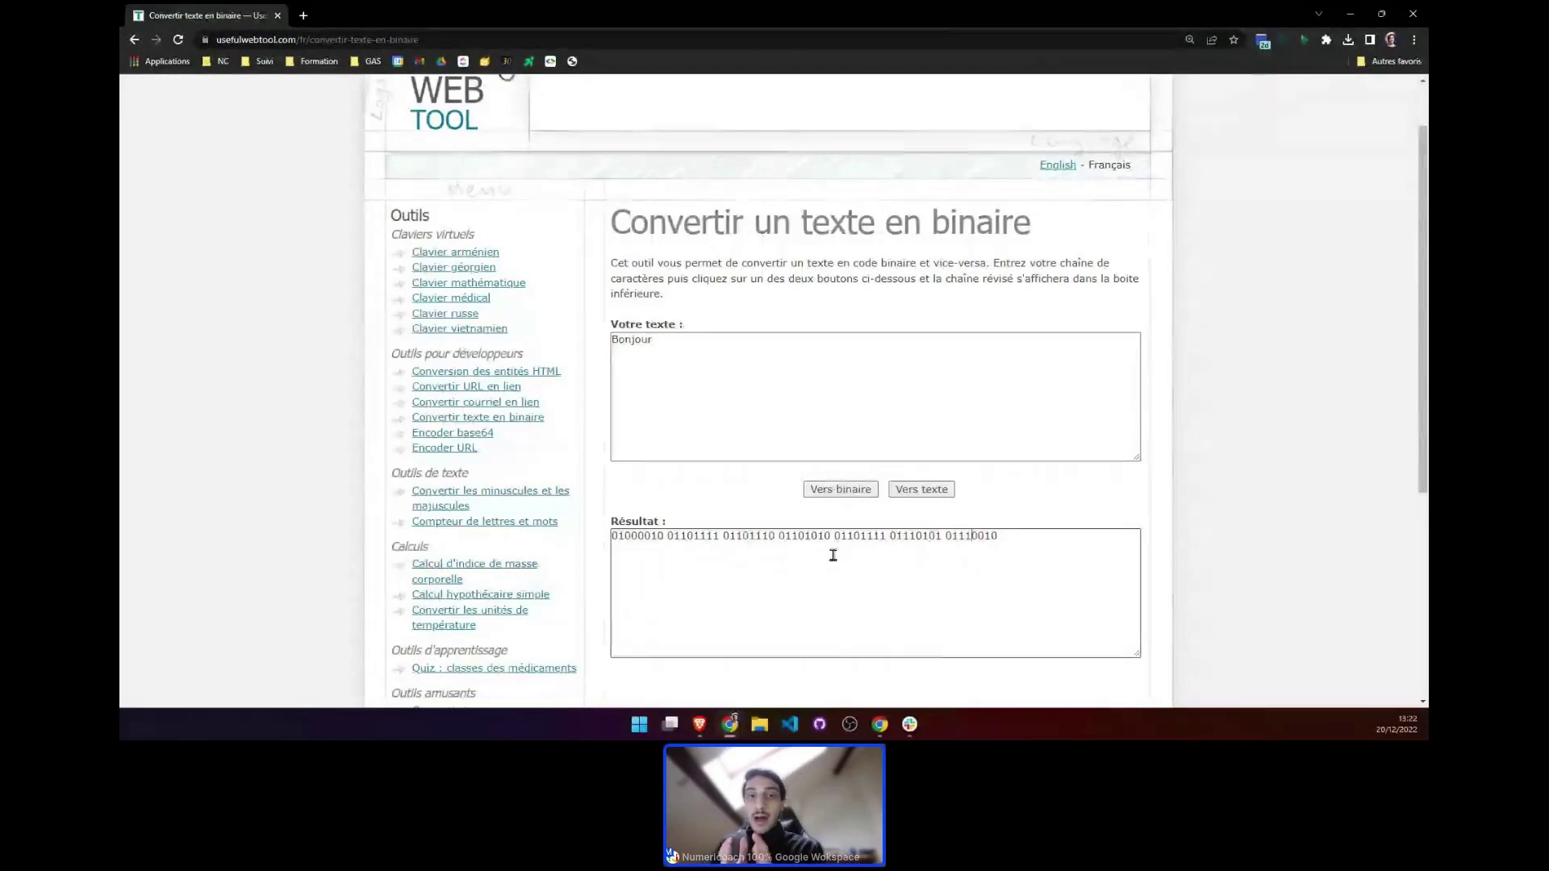
double_click(619, 540)
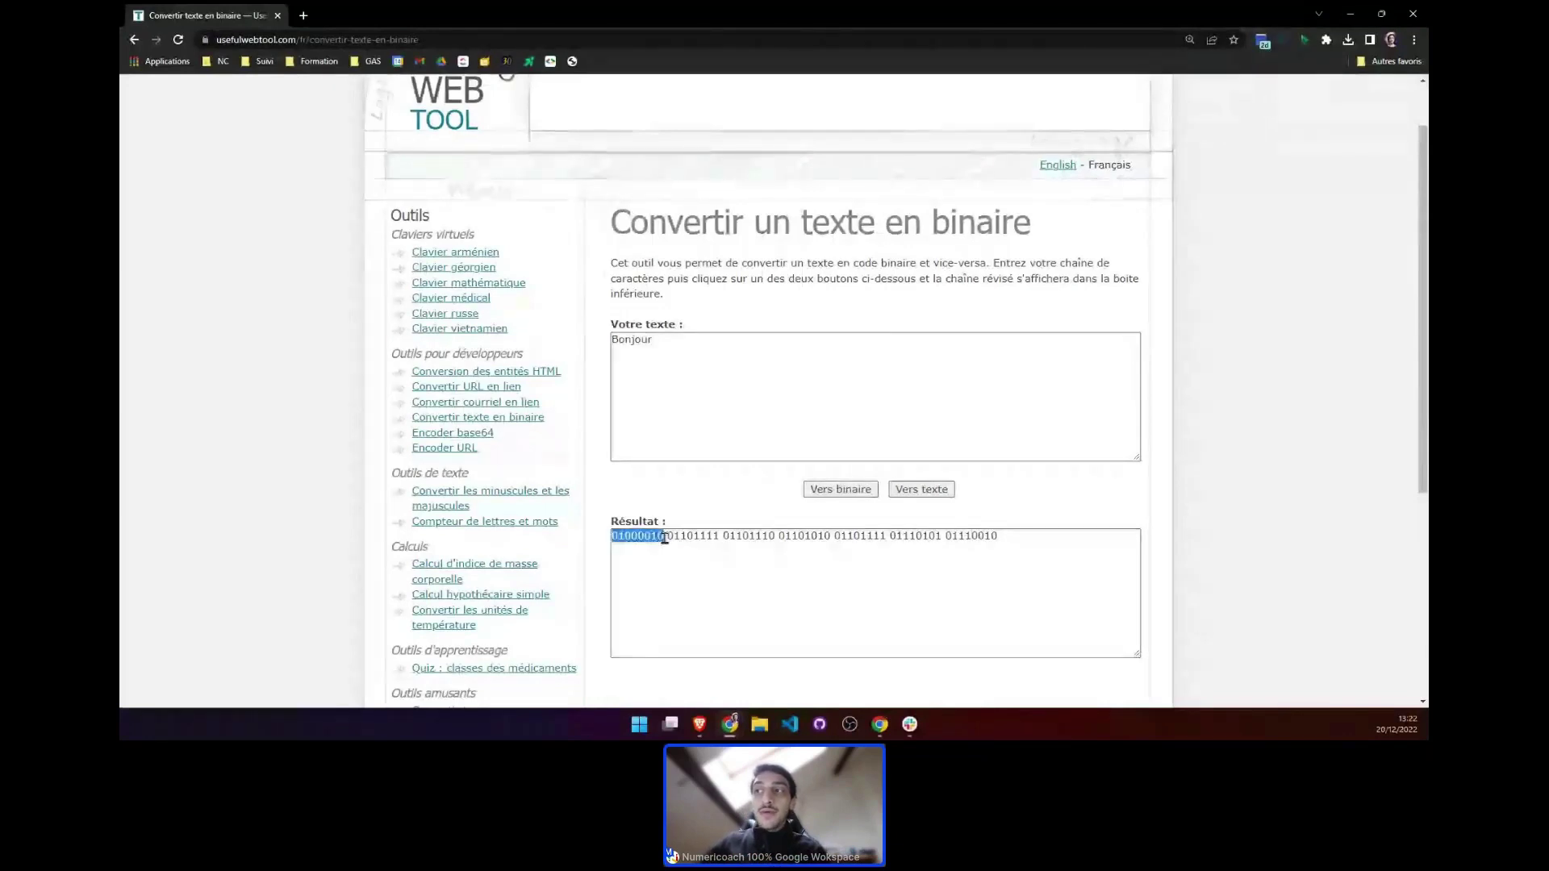
left_click_drag(673, 536, 710, 538)
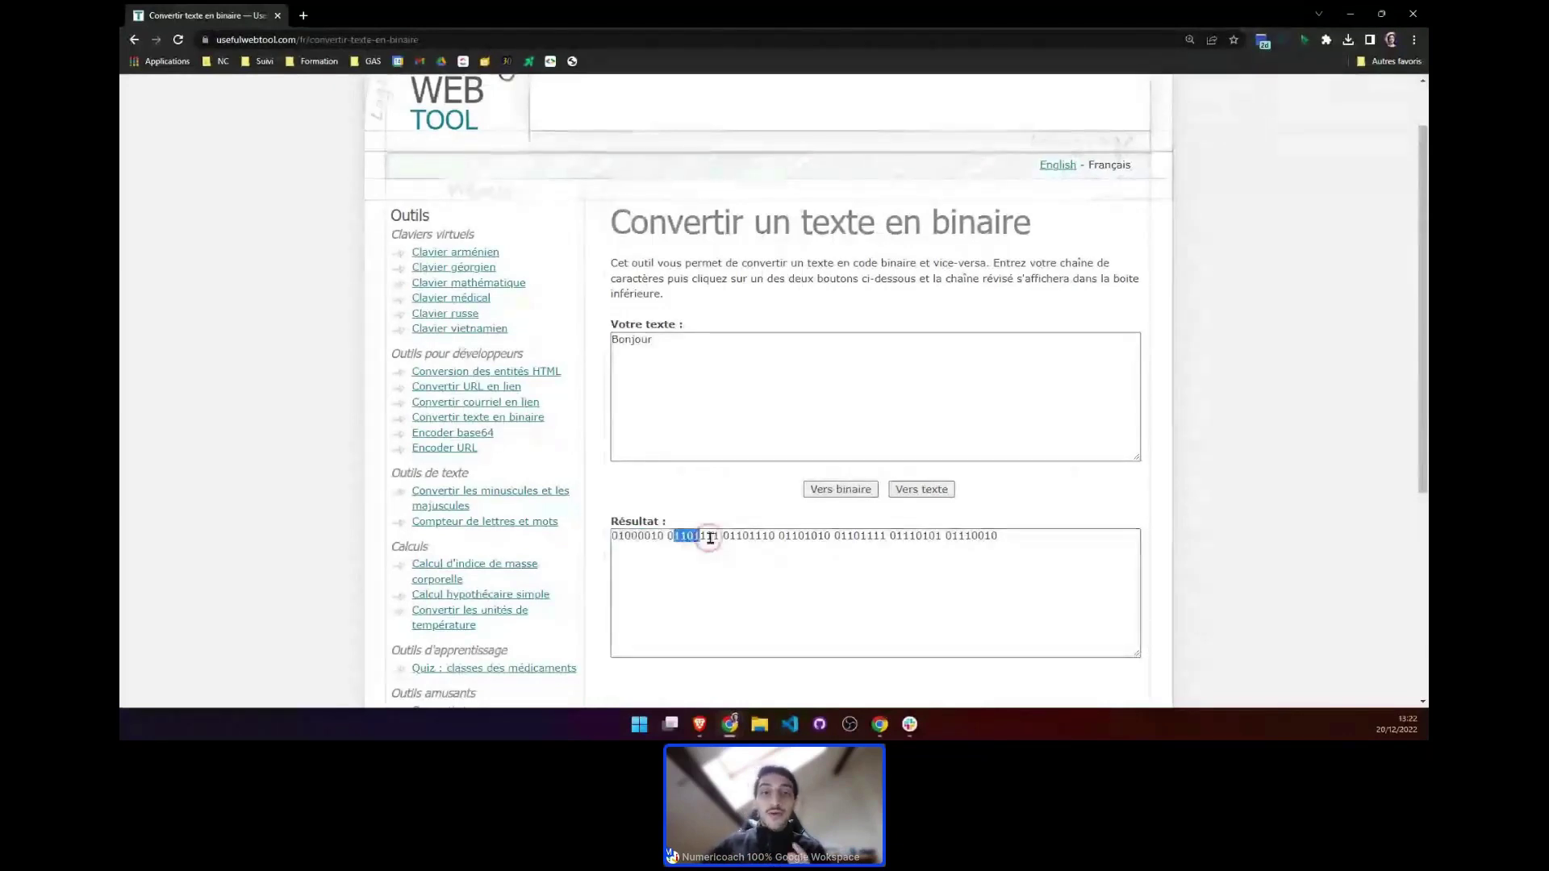
left_click(704, 539)
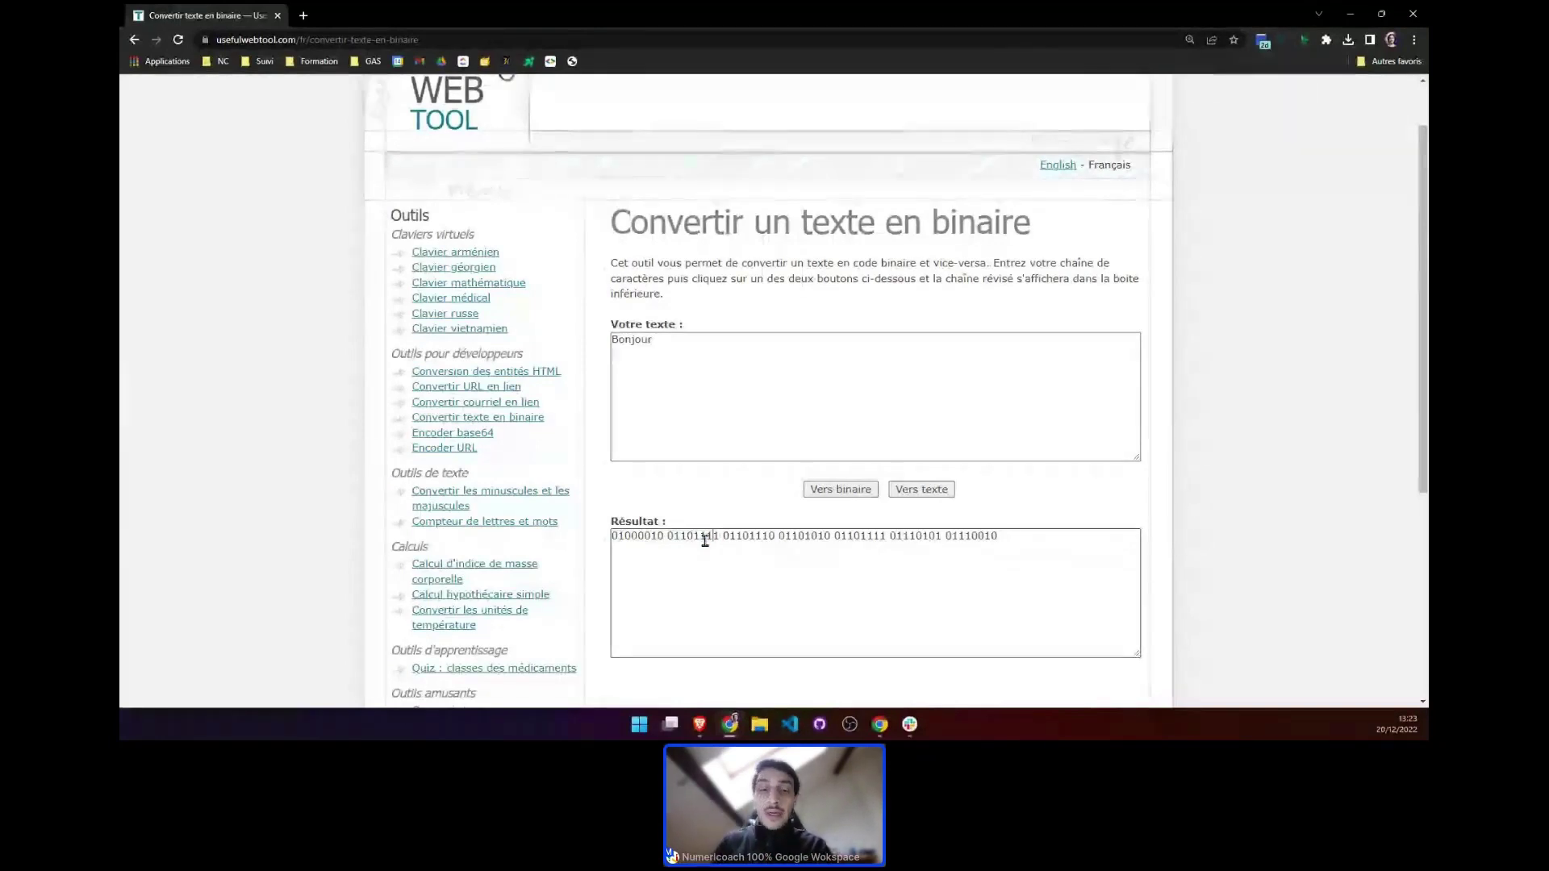
Search Google for "8 bits en octet", then return to the text-to-binary converter
left_click(508, 40)
type("8 bits")
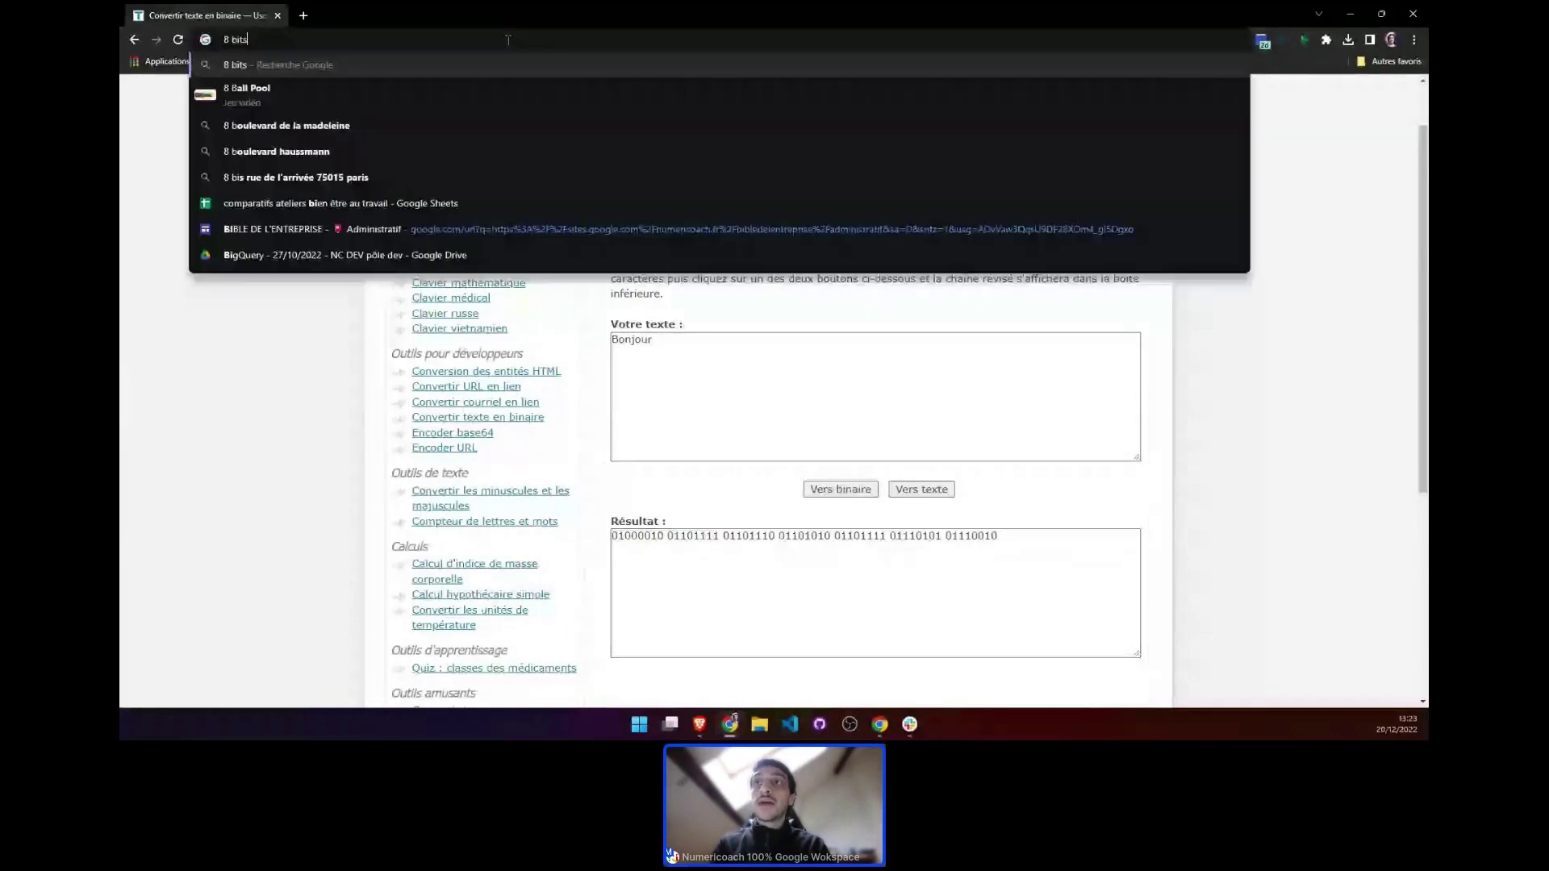
type(" en octet")
key("Return")
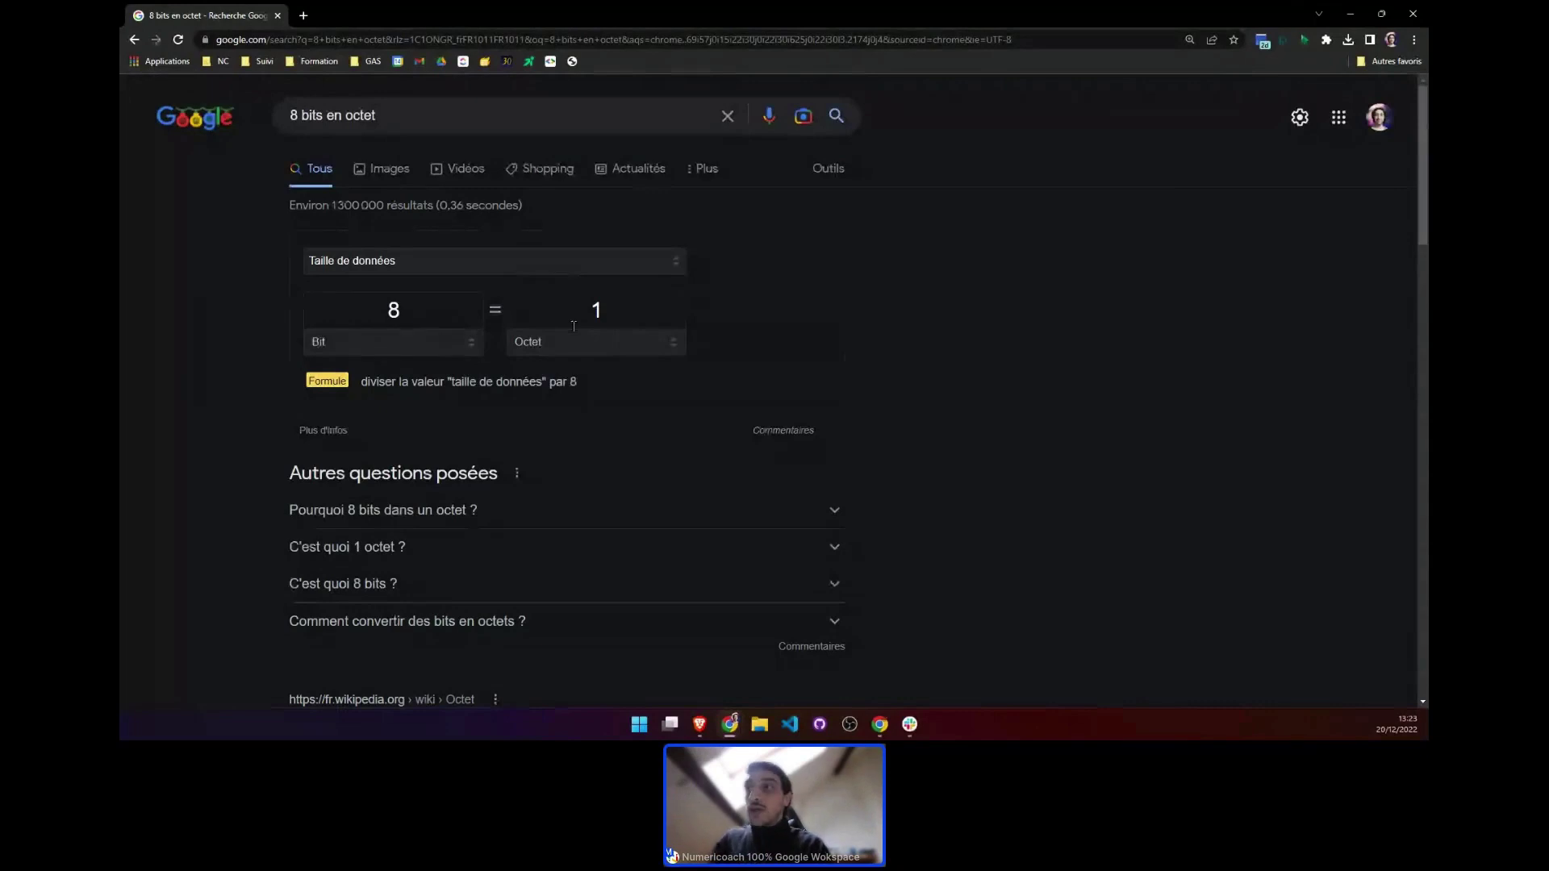
key("alt+Left")
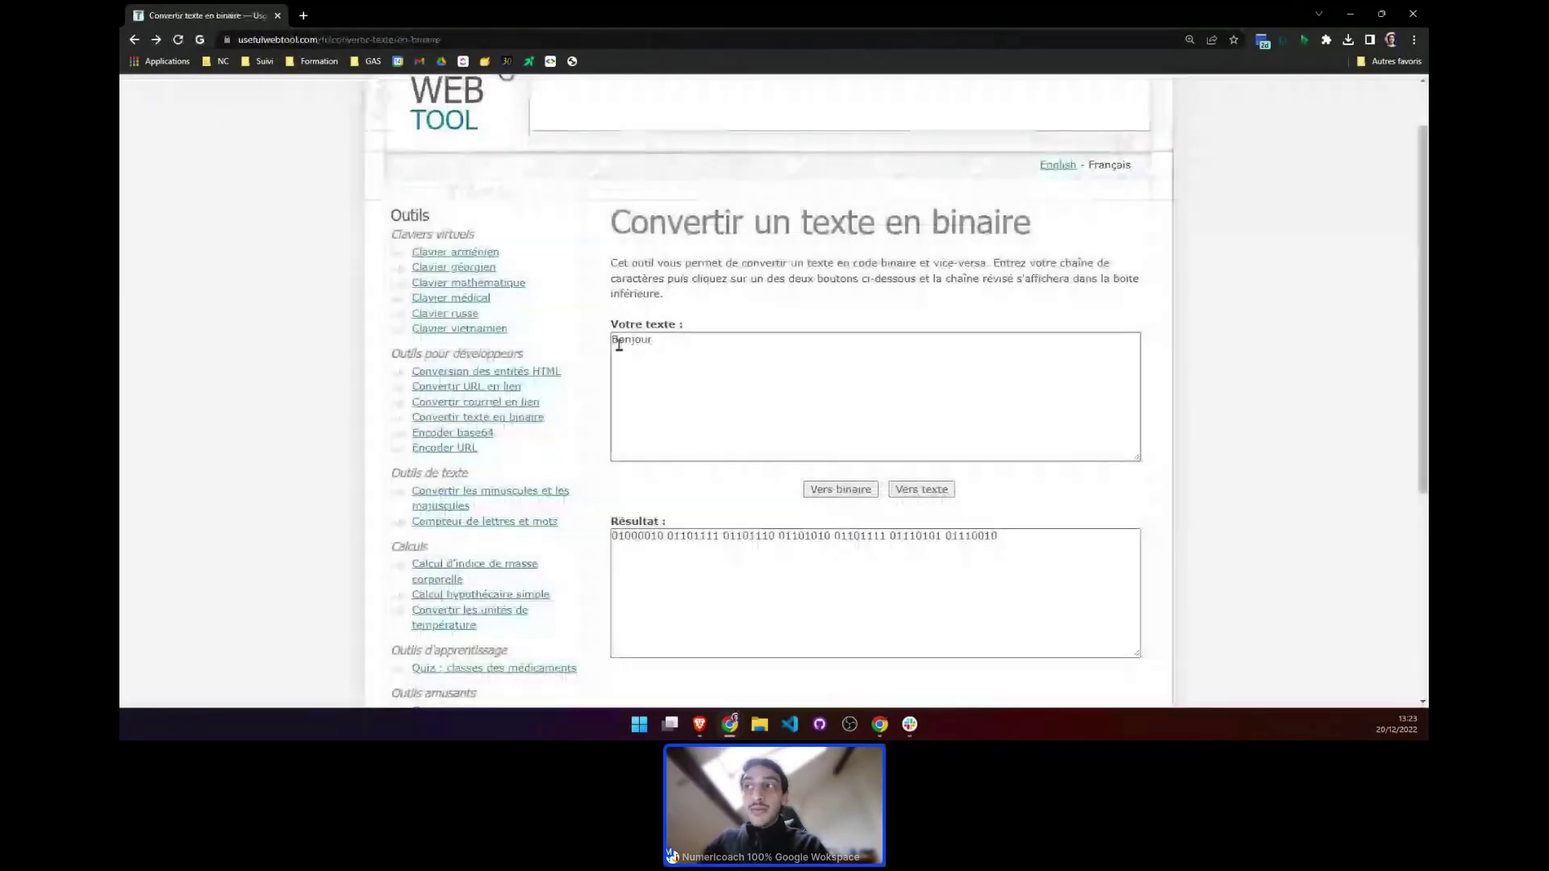
Compare the source word "Bonjour" with its binary code, going through the eight-digit groups letter by letter
left_click_drag(617, 339, 664, 346)
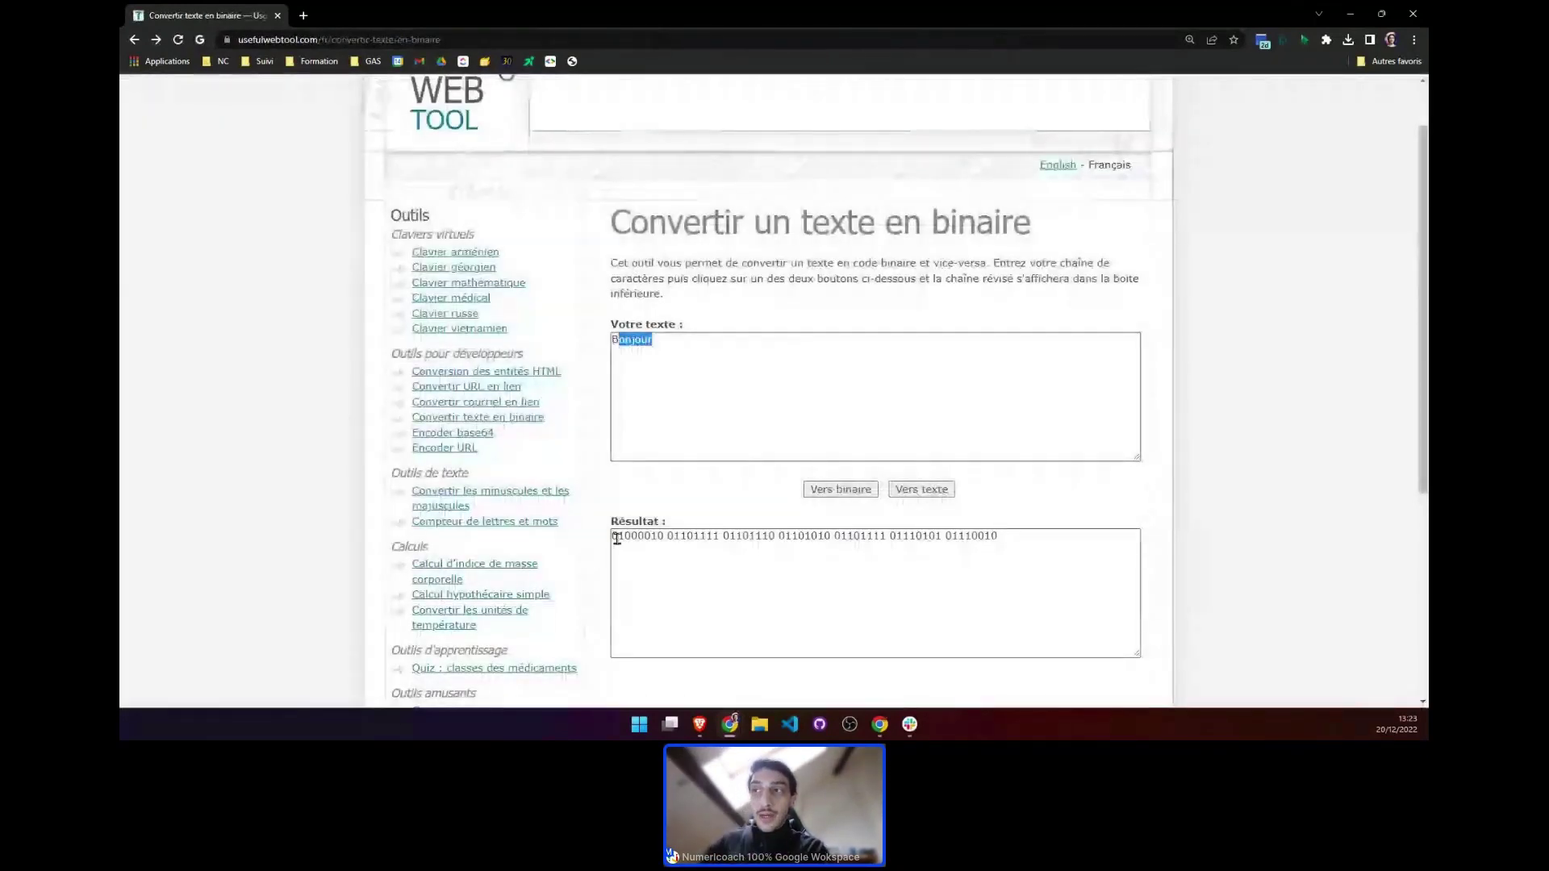
left_click_drag(614, 536, 891, 541)
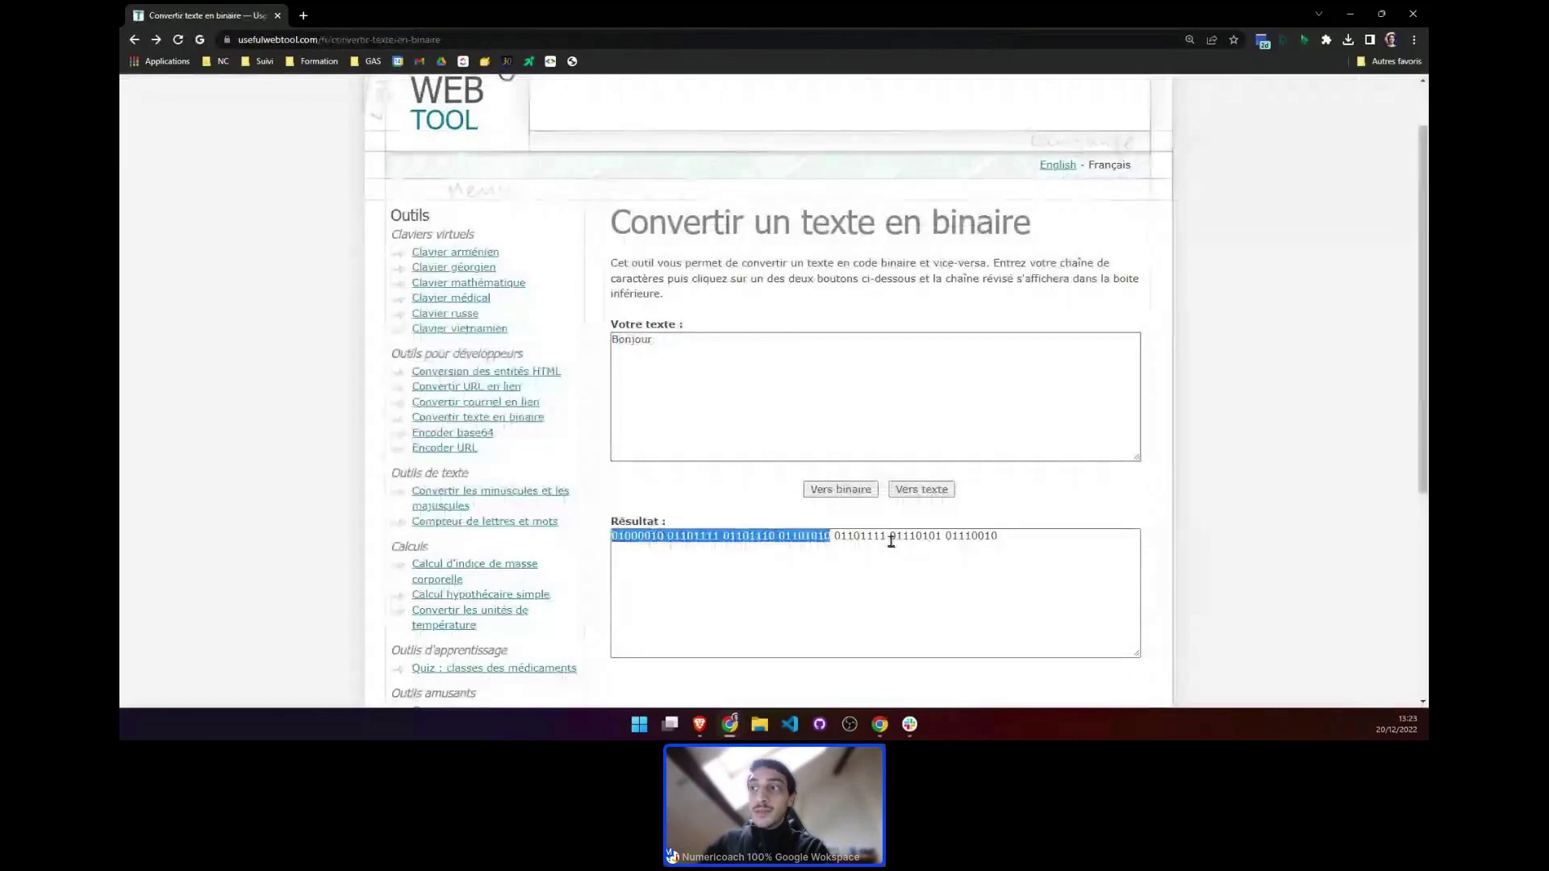
left_click(588, 570)
left_click(651, 538)
left_click(757, 539)
left_click(794, 539)
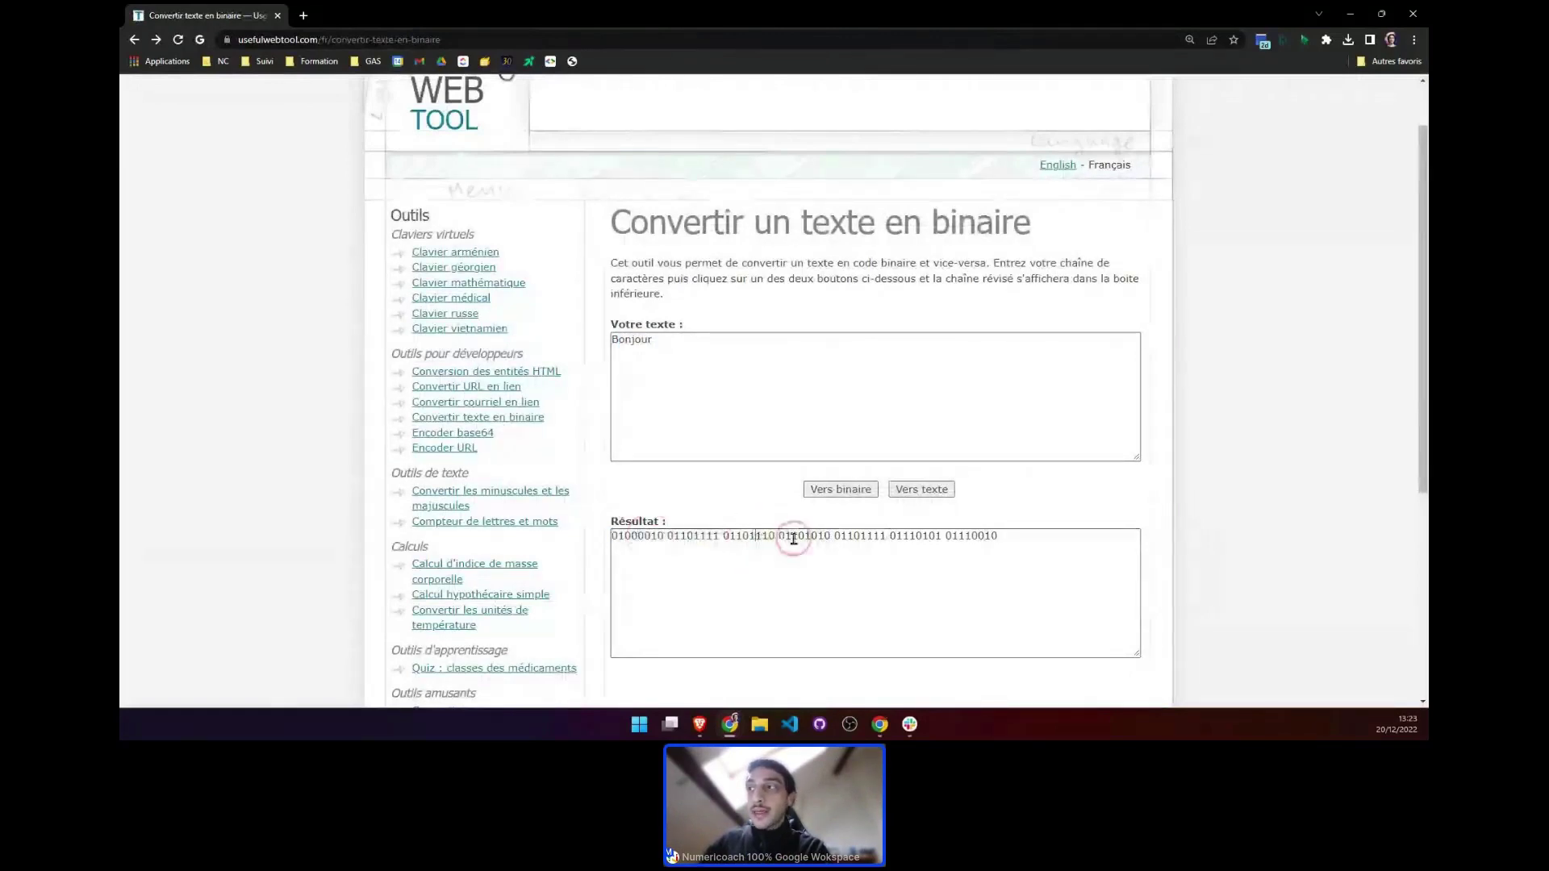
left_click(857, 539)
left_click(963, 541)
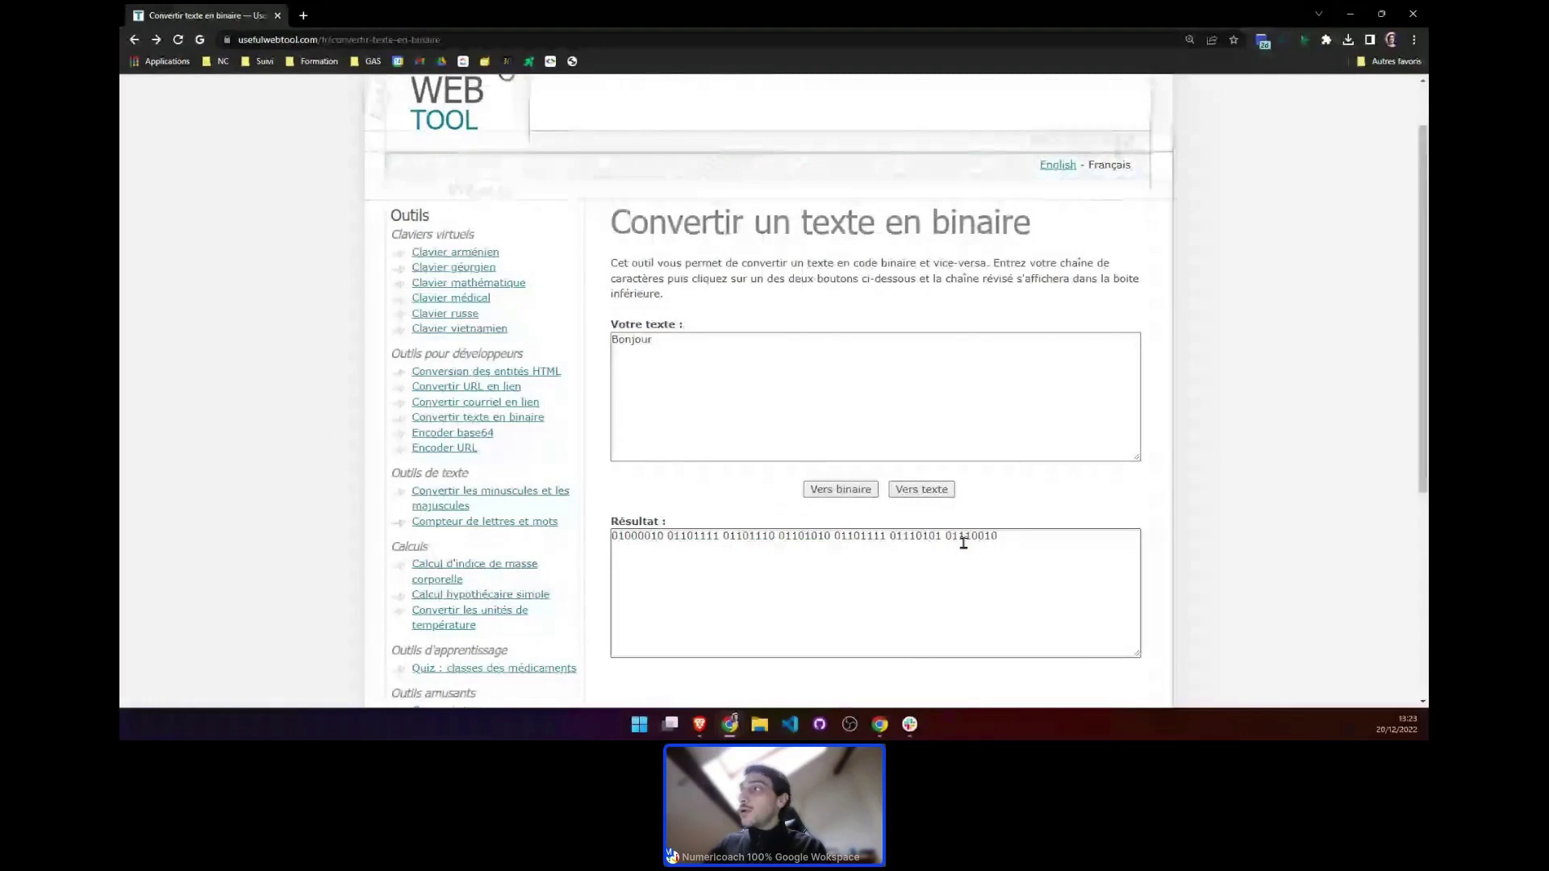
Show the desktop and view the properties of webi.txt, keeping the file's icon uncovered
key("super+d")
double_click(1332, 297)
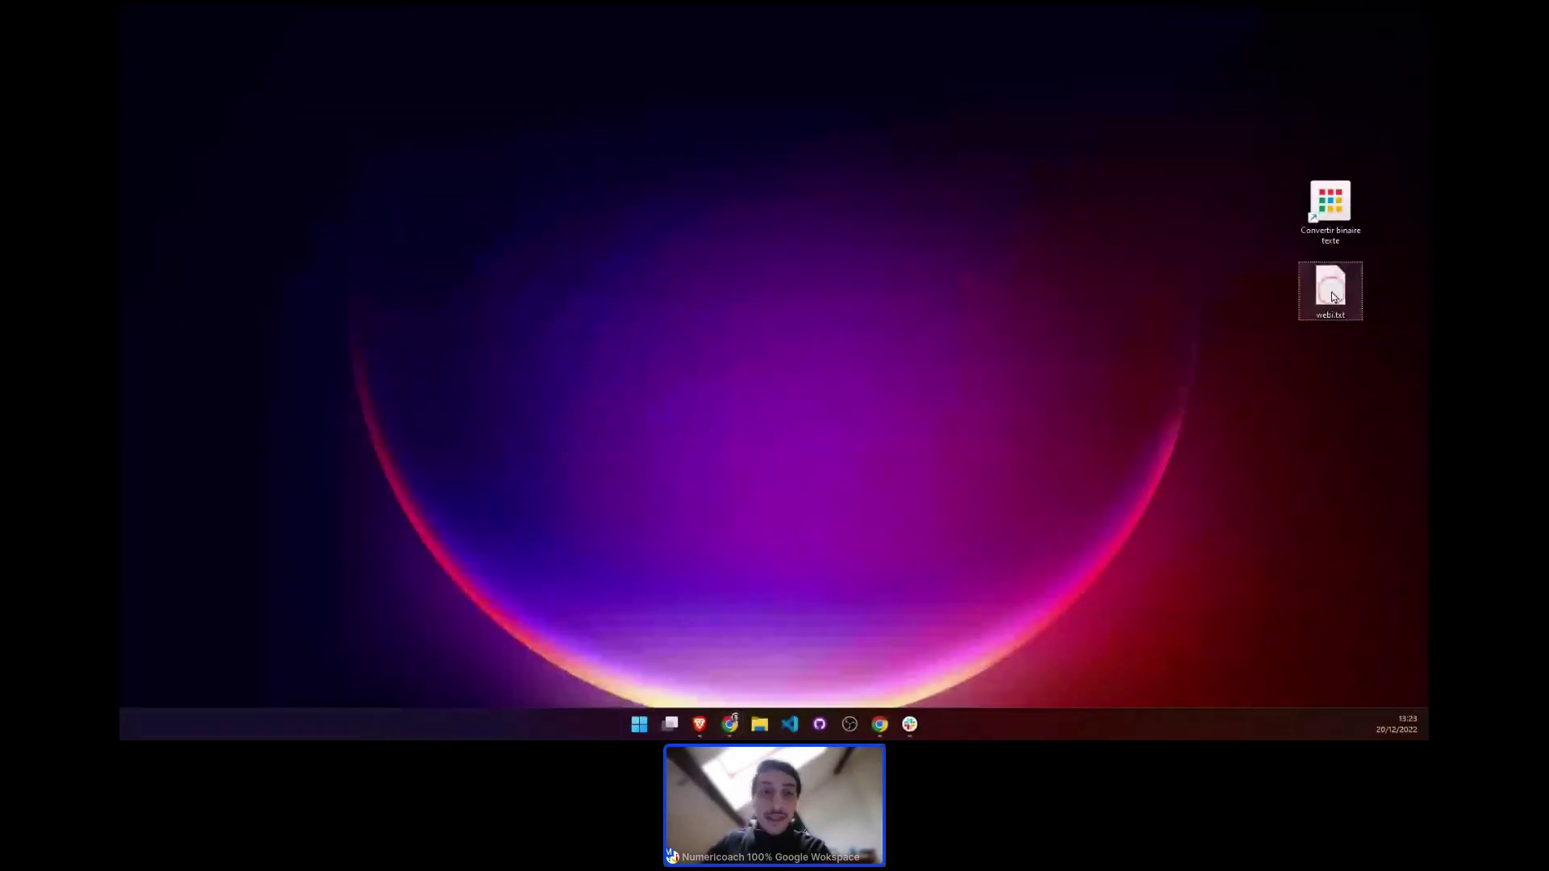
right_click(1330, 295)
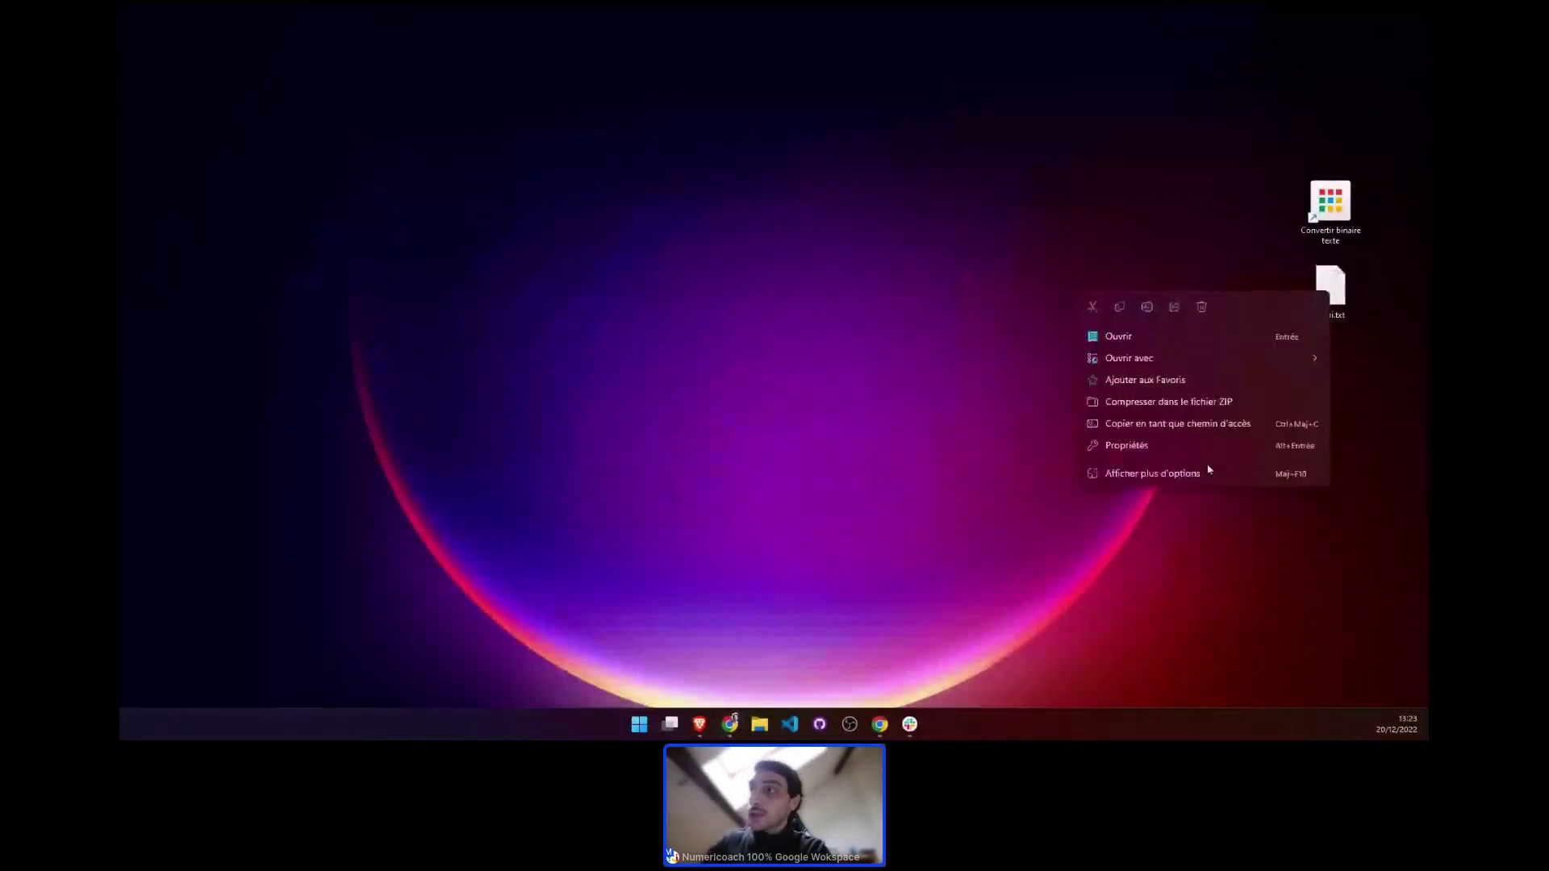
left_click(942, 433)
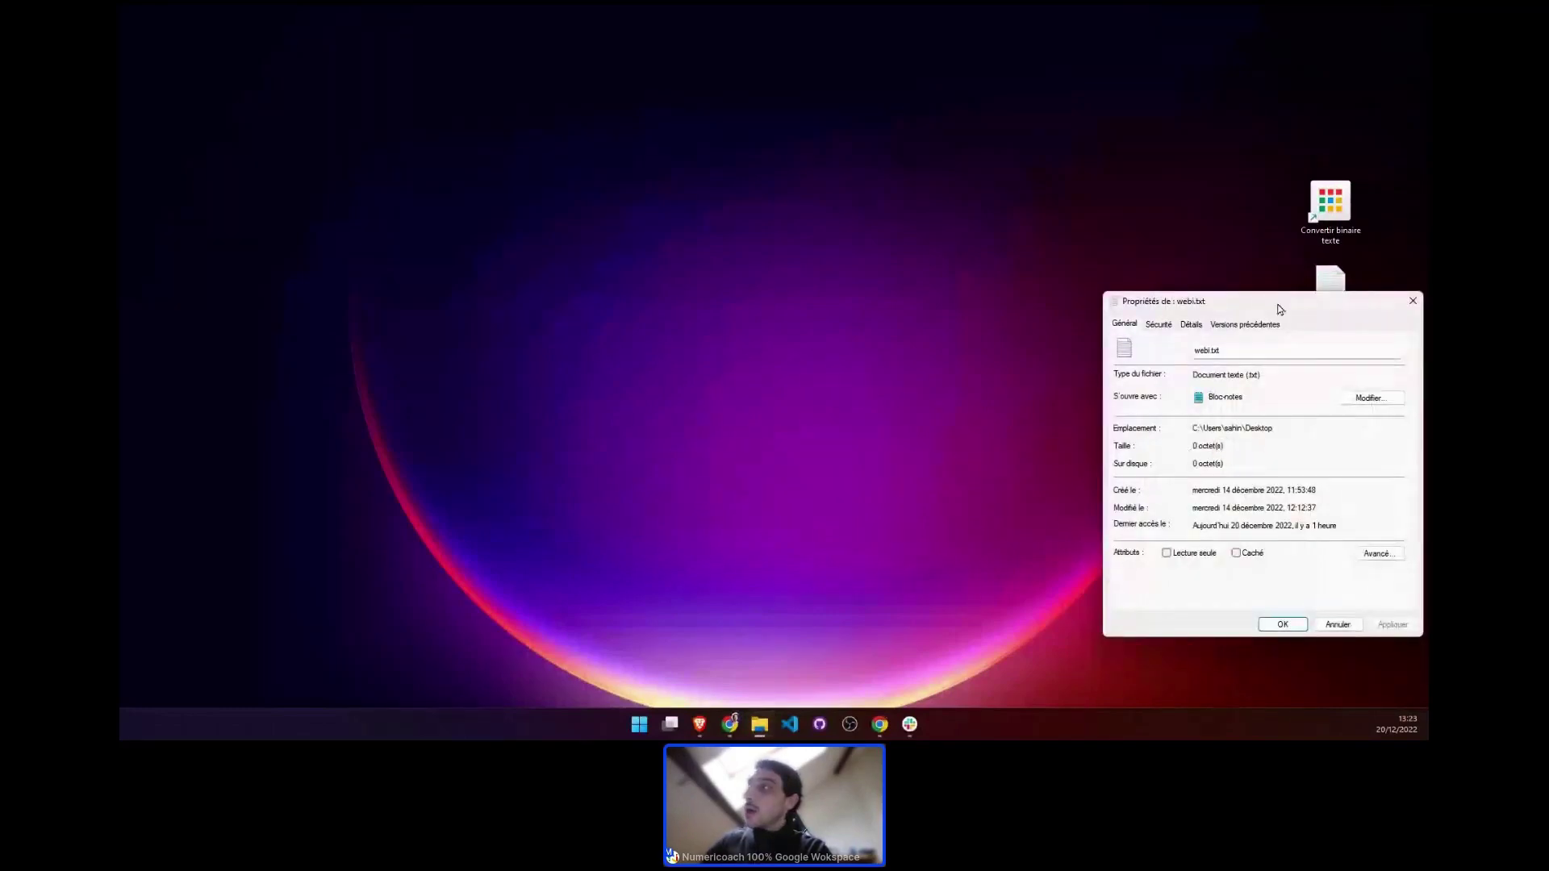
left_click_drag(1284, 307, 1297, 336)
Open webi.txt in Notepad, enter "Bonjour" and save the file
double_click(1330, 288)
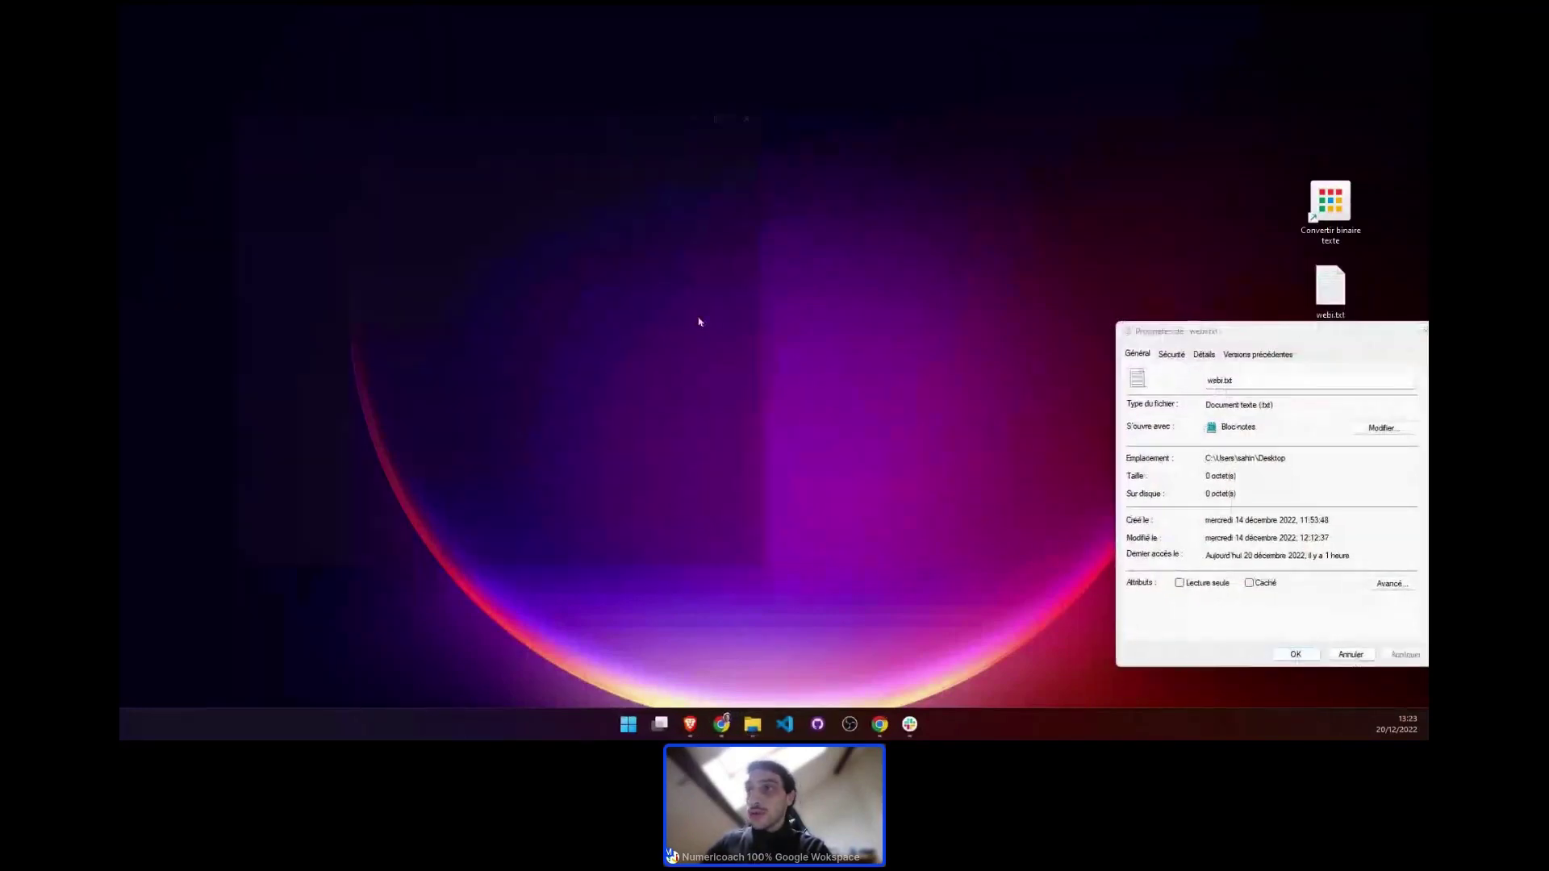
type("Bonjour")
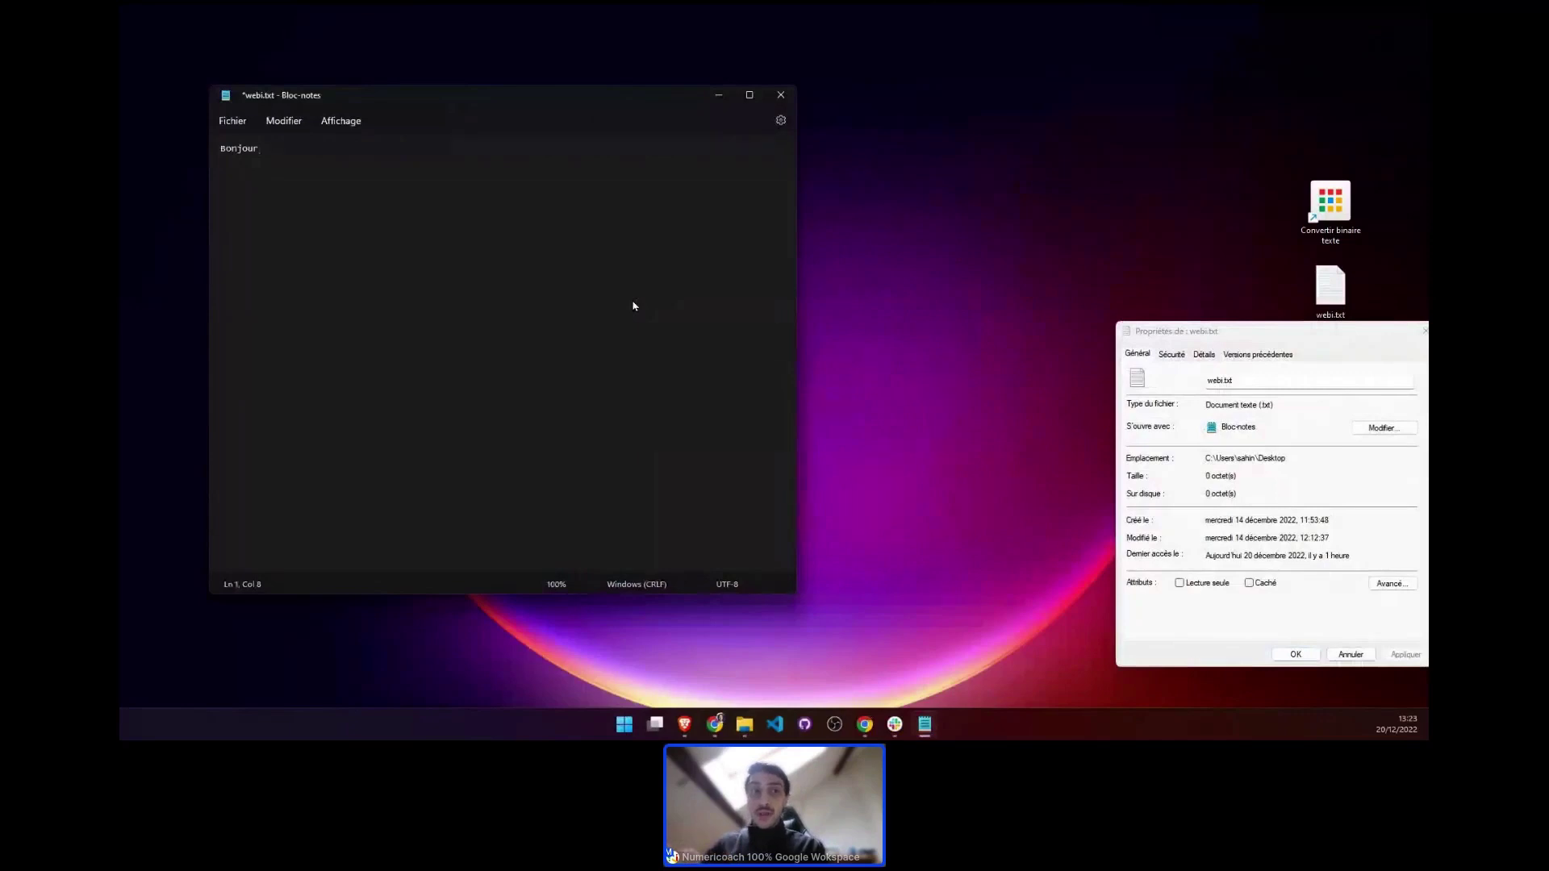
key("ctrl+s")
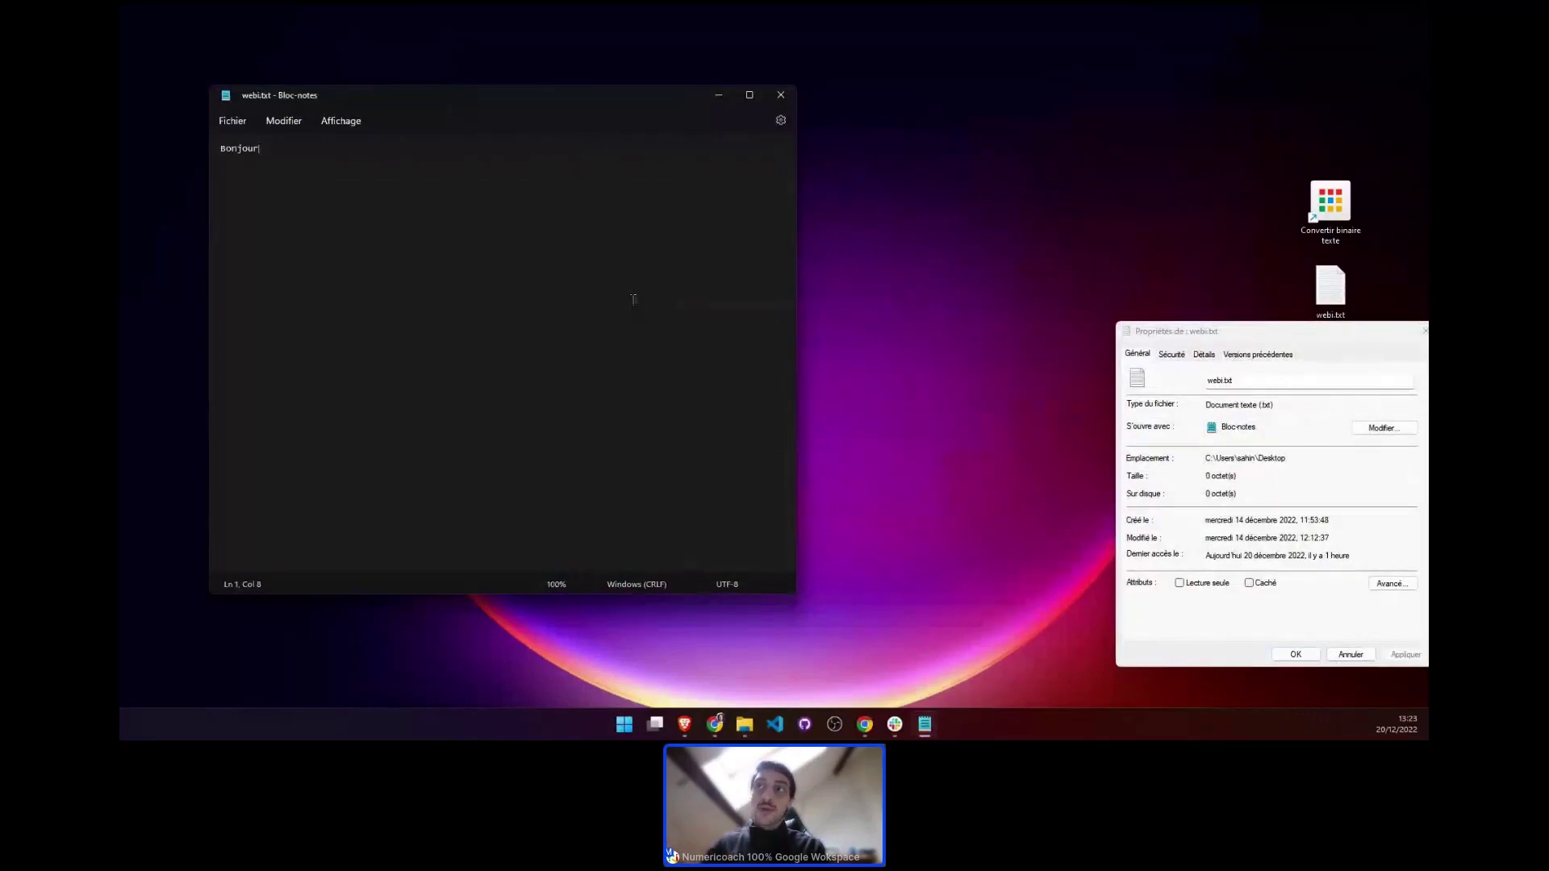
Reopen the properties of webi.txt to check the saved file's size in bytes
left_click(1424, 331)
right_click(1346, 304)
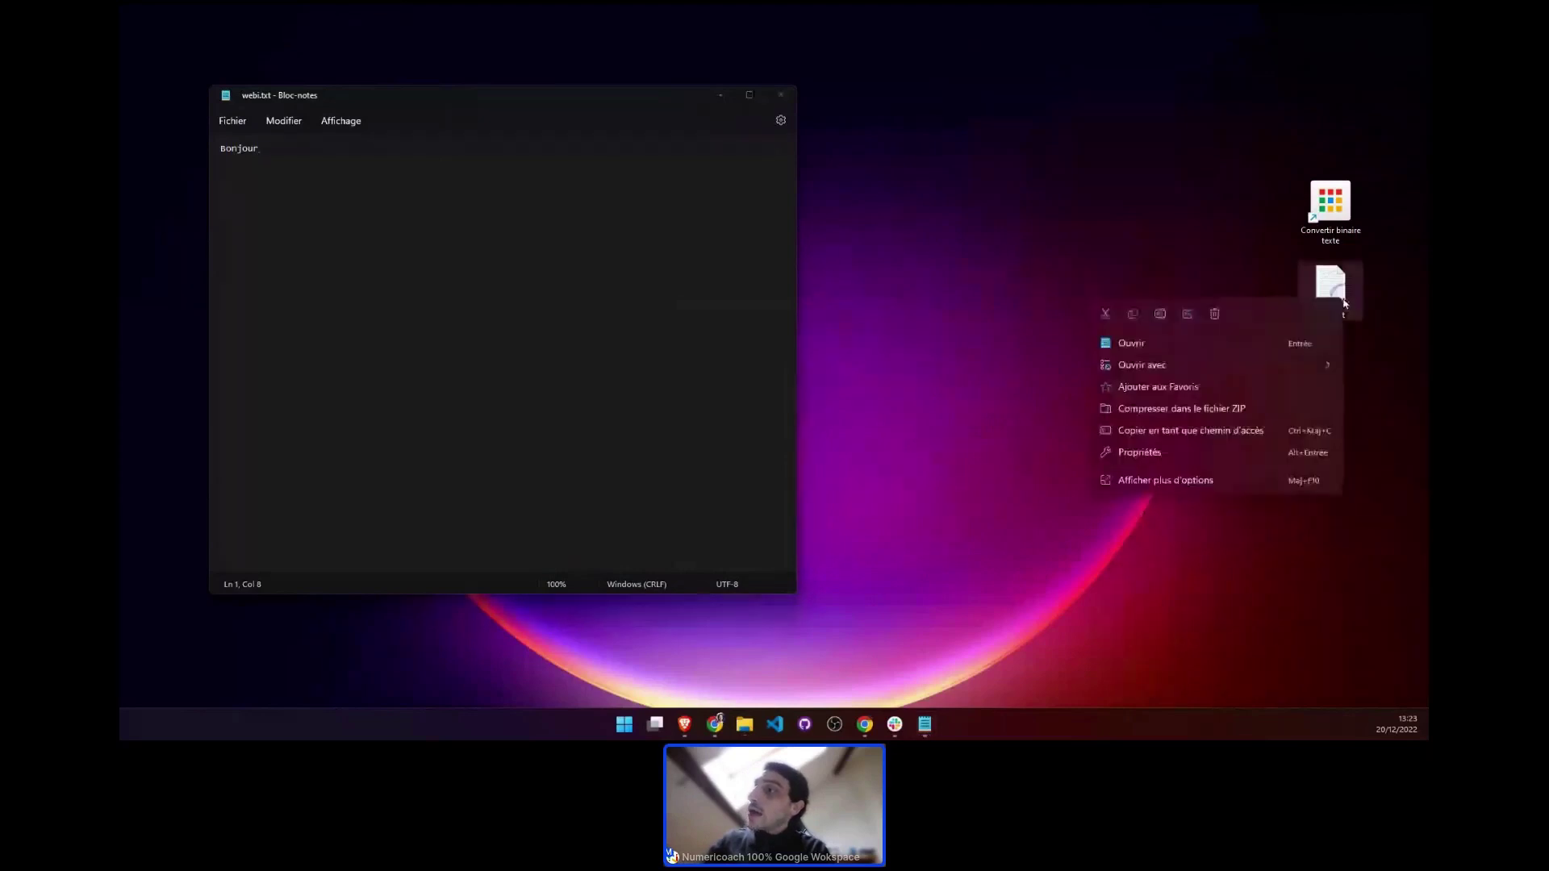
left_click(1237, 459)
left_click_drag(1193, 454, 1226, 454)
left_click(1221, 453)
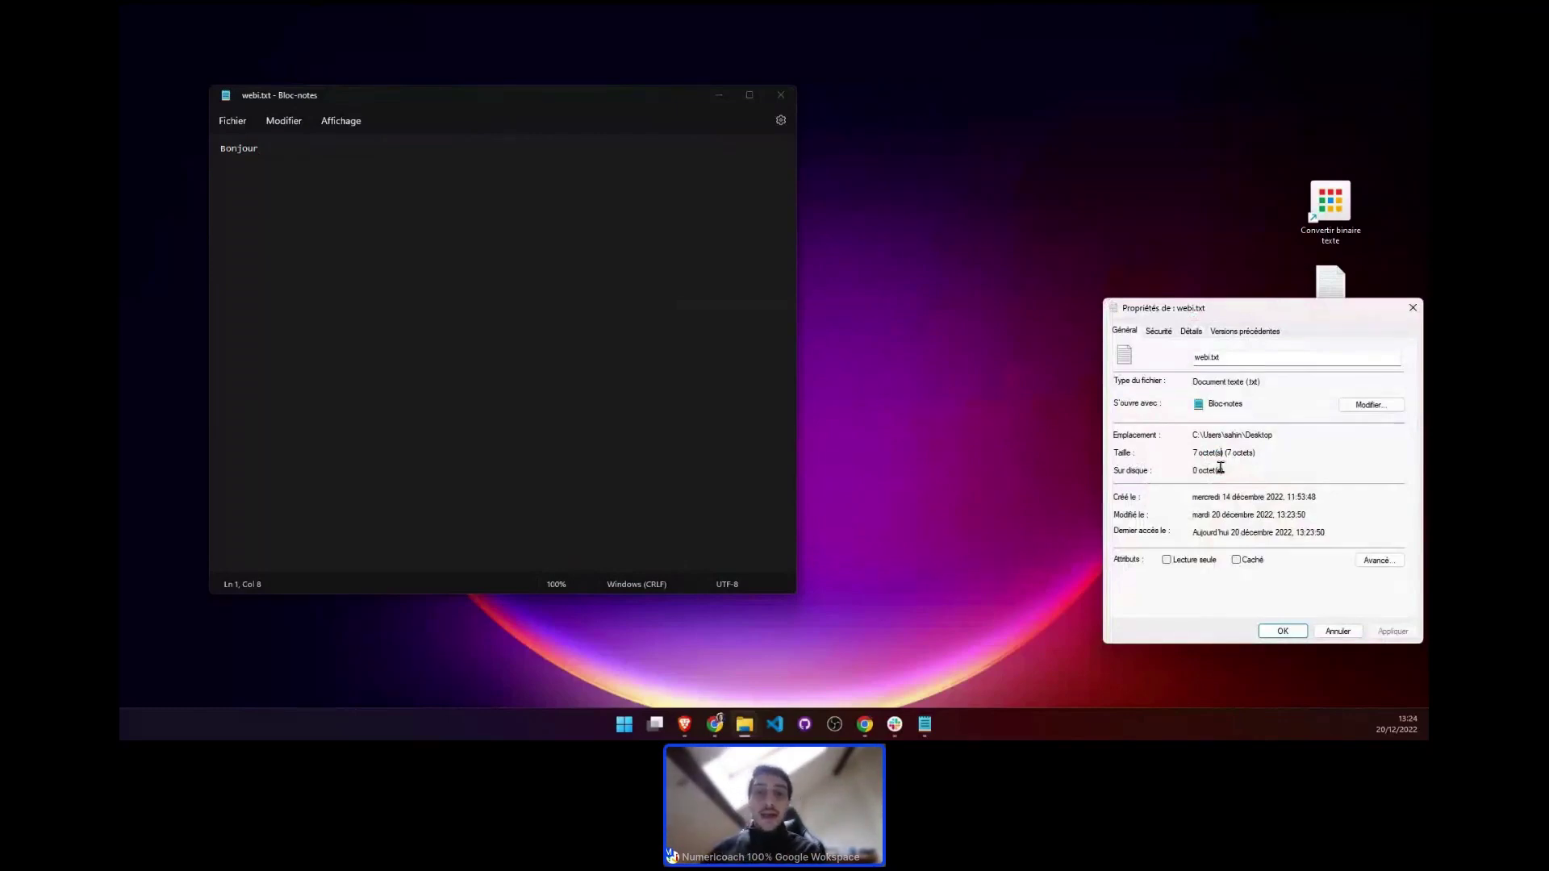
left_click_drag(1194, 453, 1225, 453)
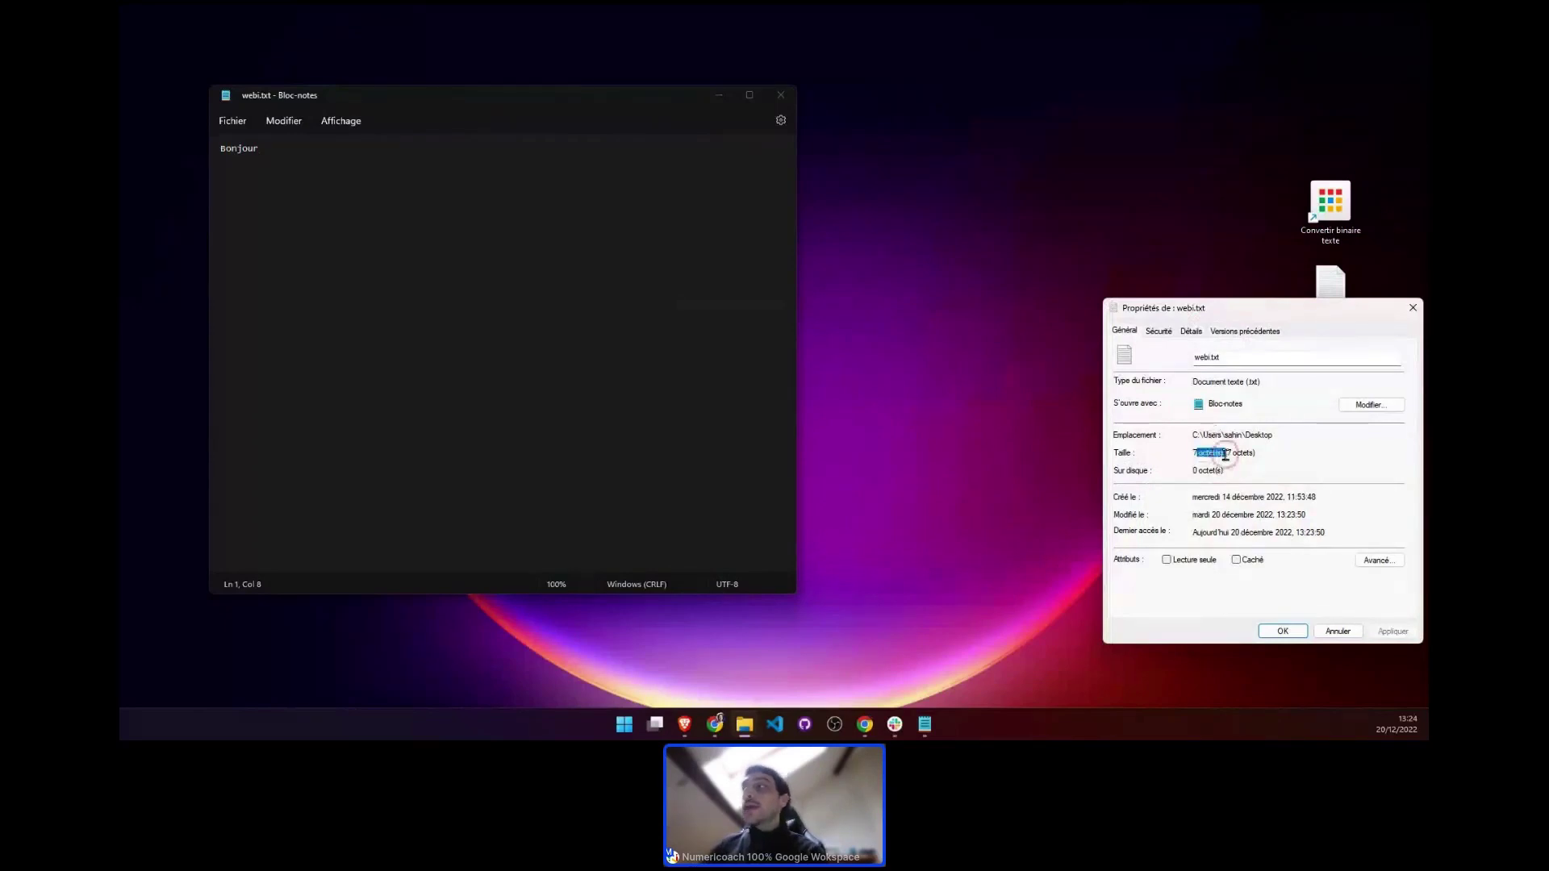
left_click(1225, 454)
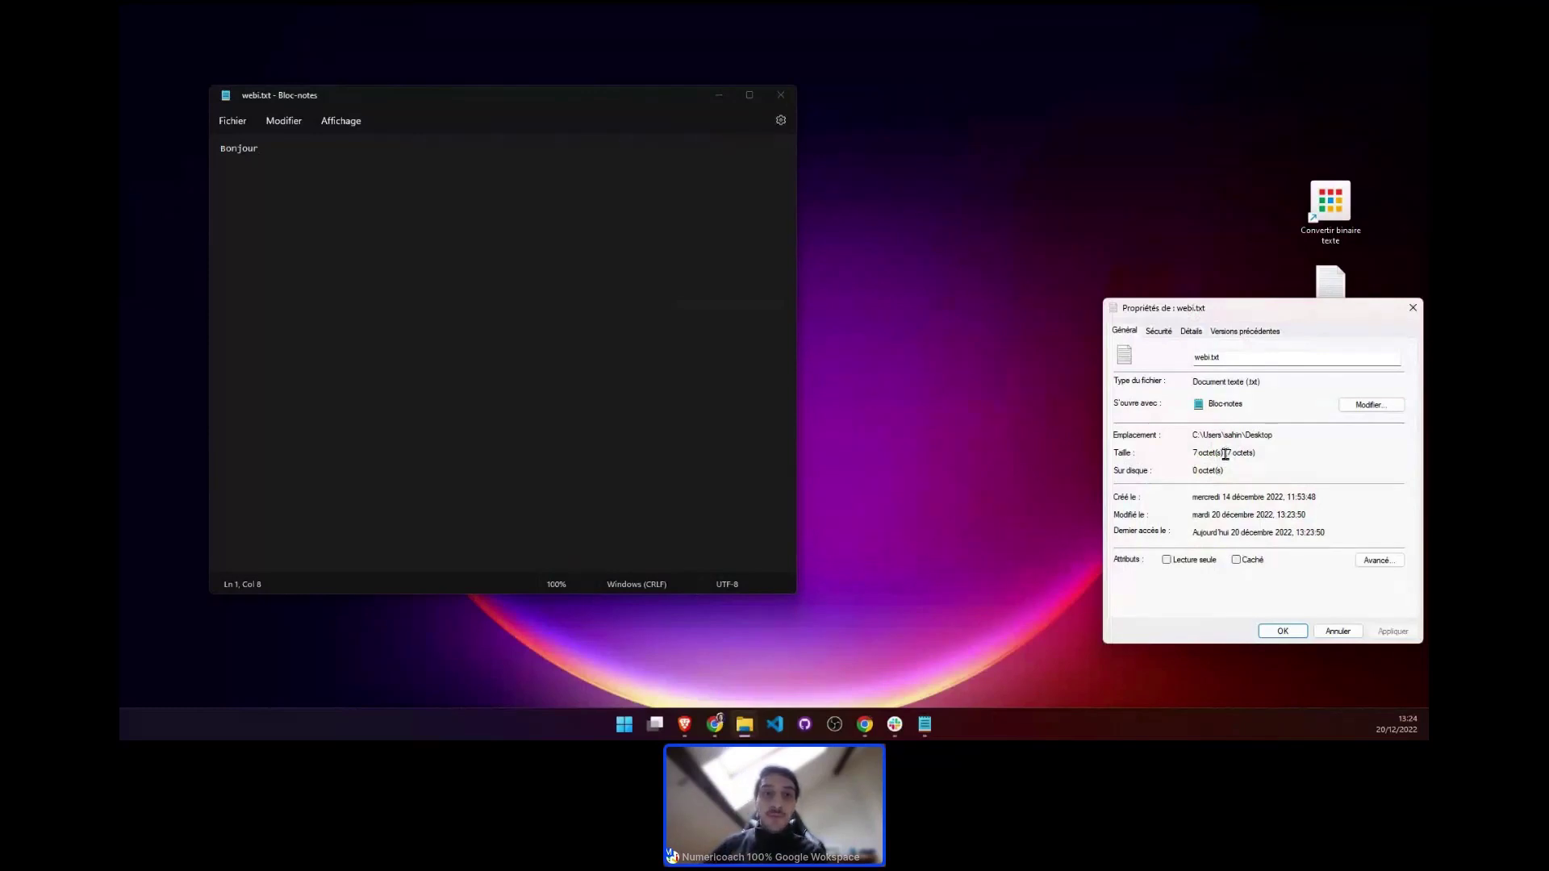
Close the file properties and Notepad, then switch back to the "13/ Ingénierie" spreadsheet
left_click(1413, 307)
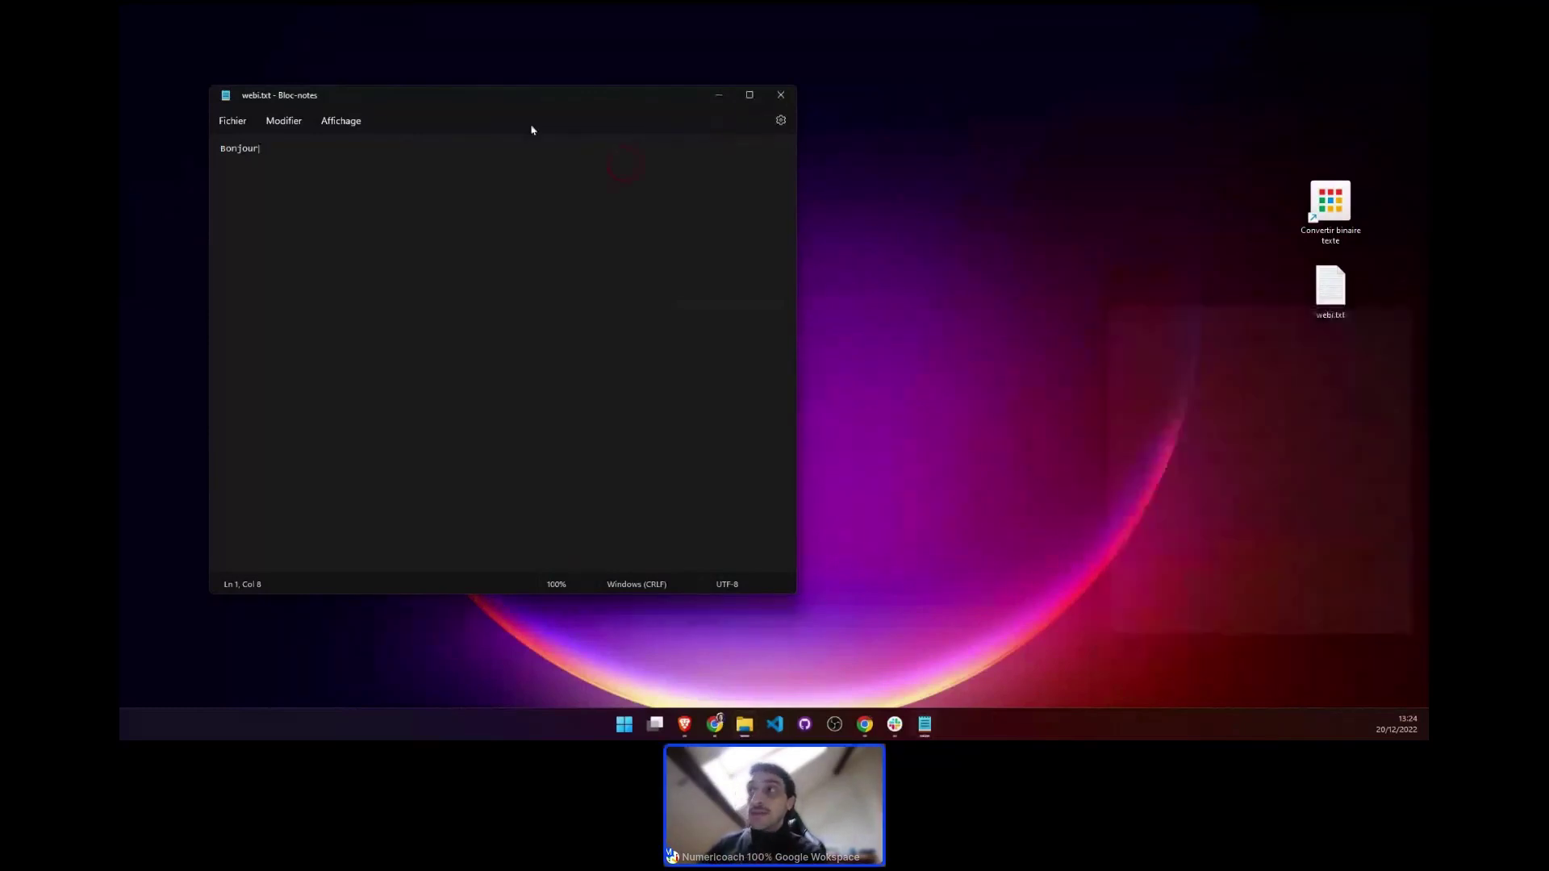
left_click(780, 95)
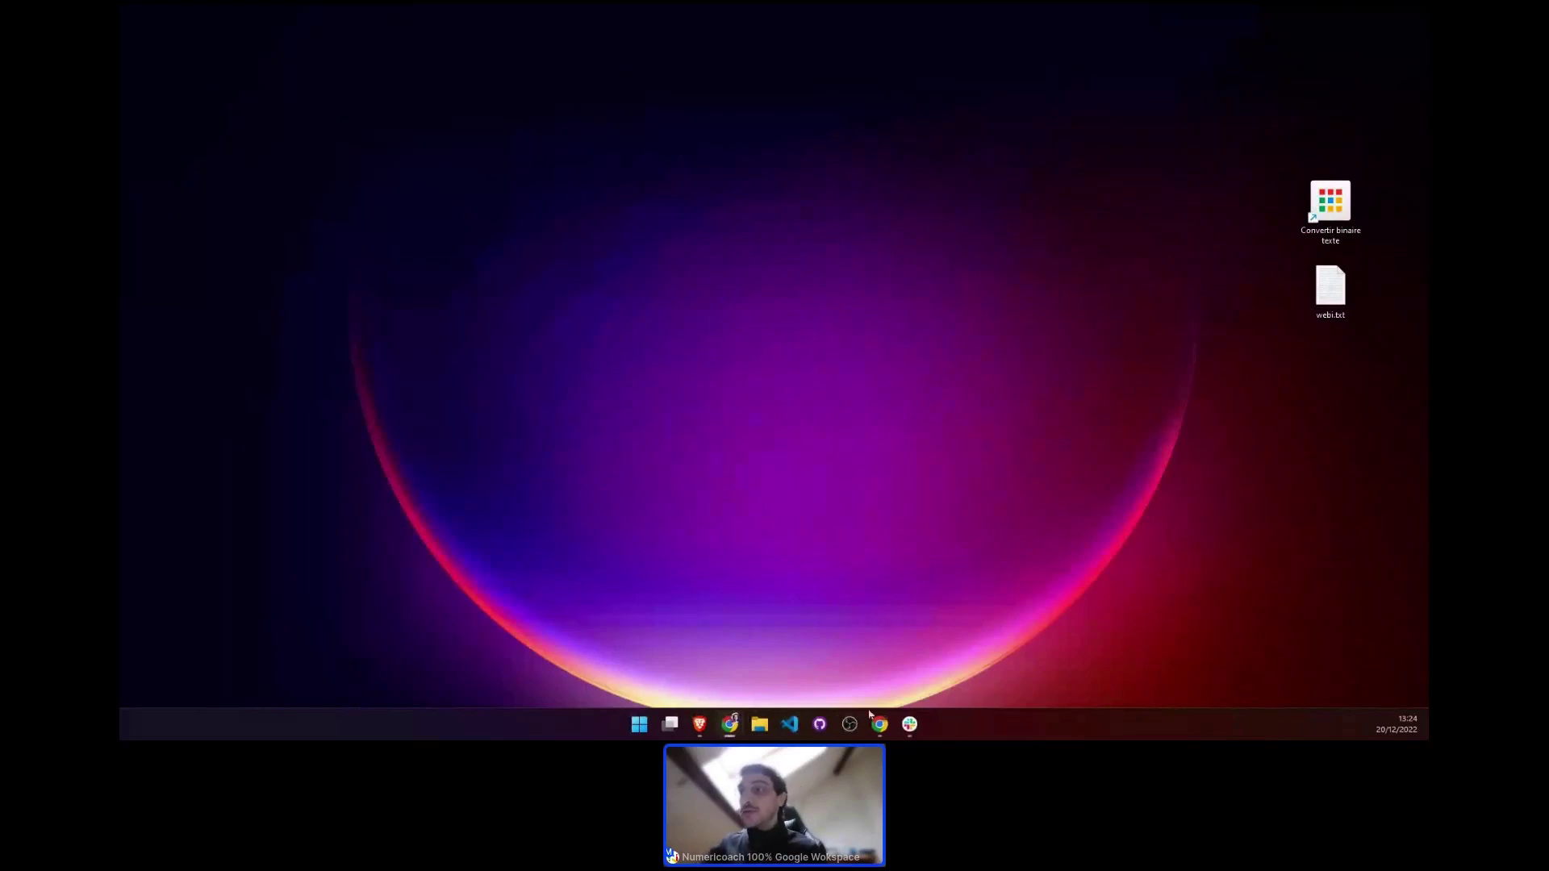
mouse_move(730, 724)
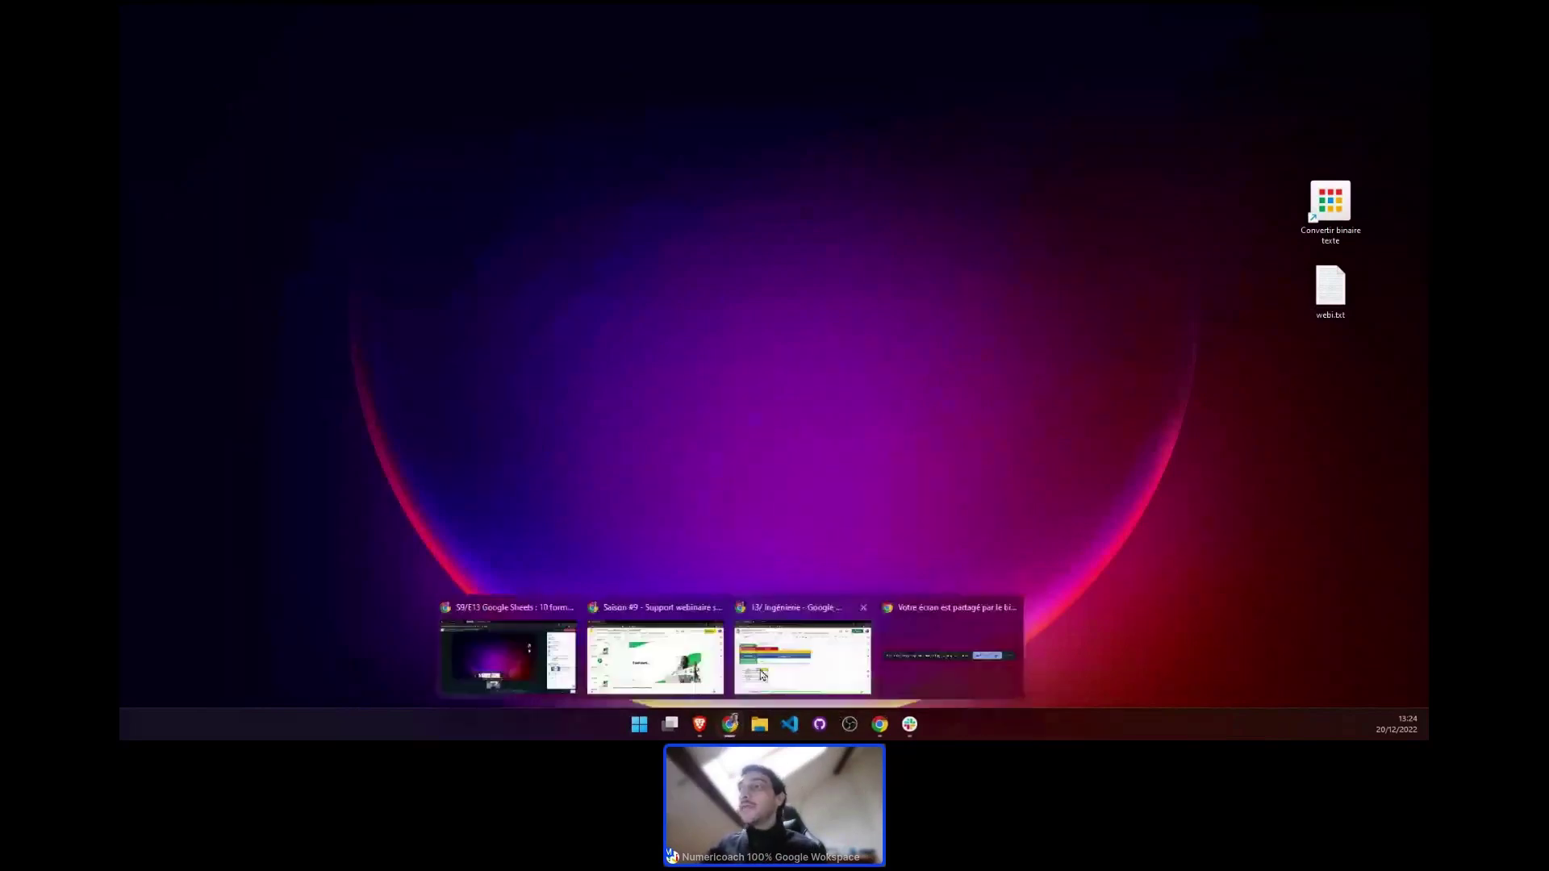
left_click(813, 671)
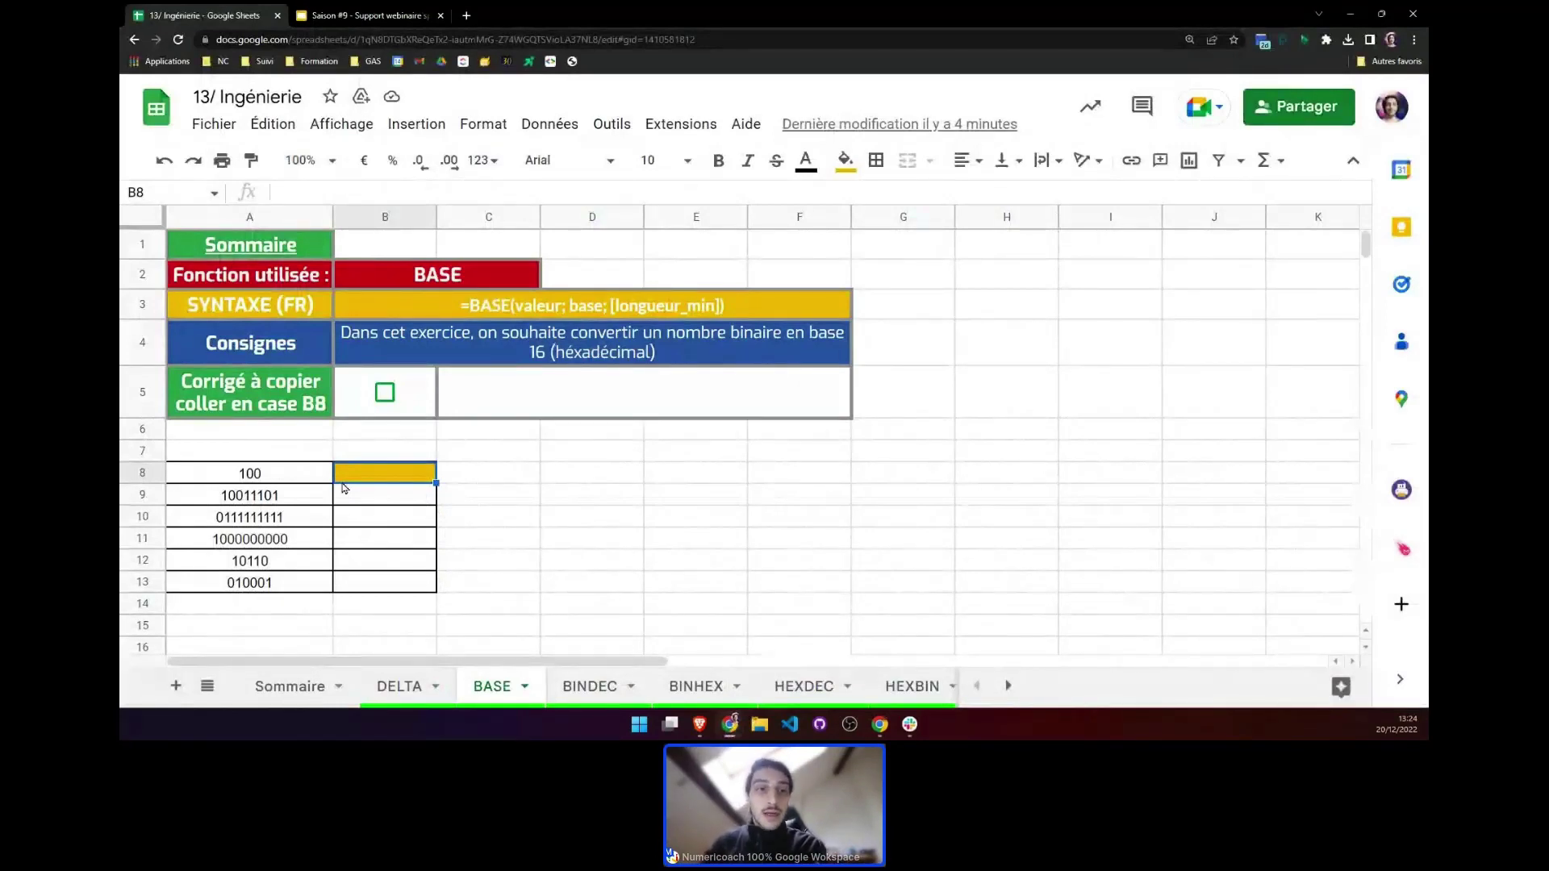
Examine the BASE exercise: the binary numbers in A8:A13, the instructions and the function syntax
left_click_drag(301, 483, 271, 589)
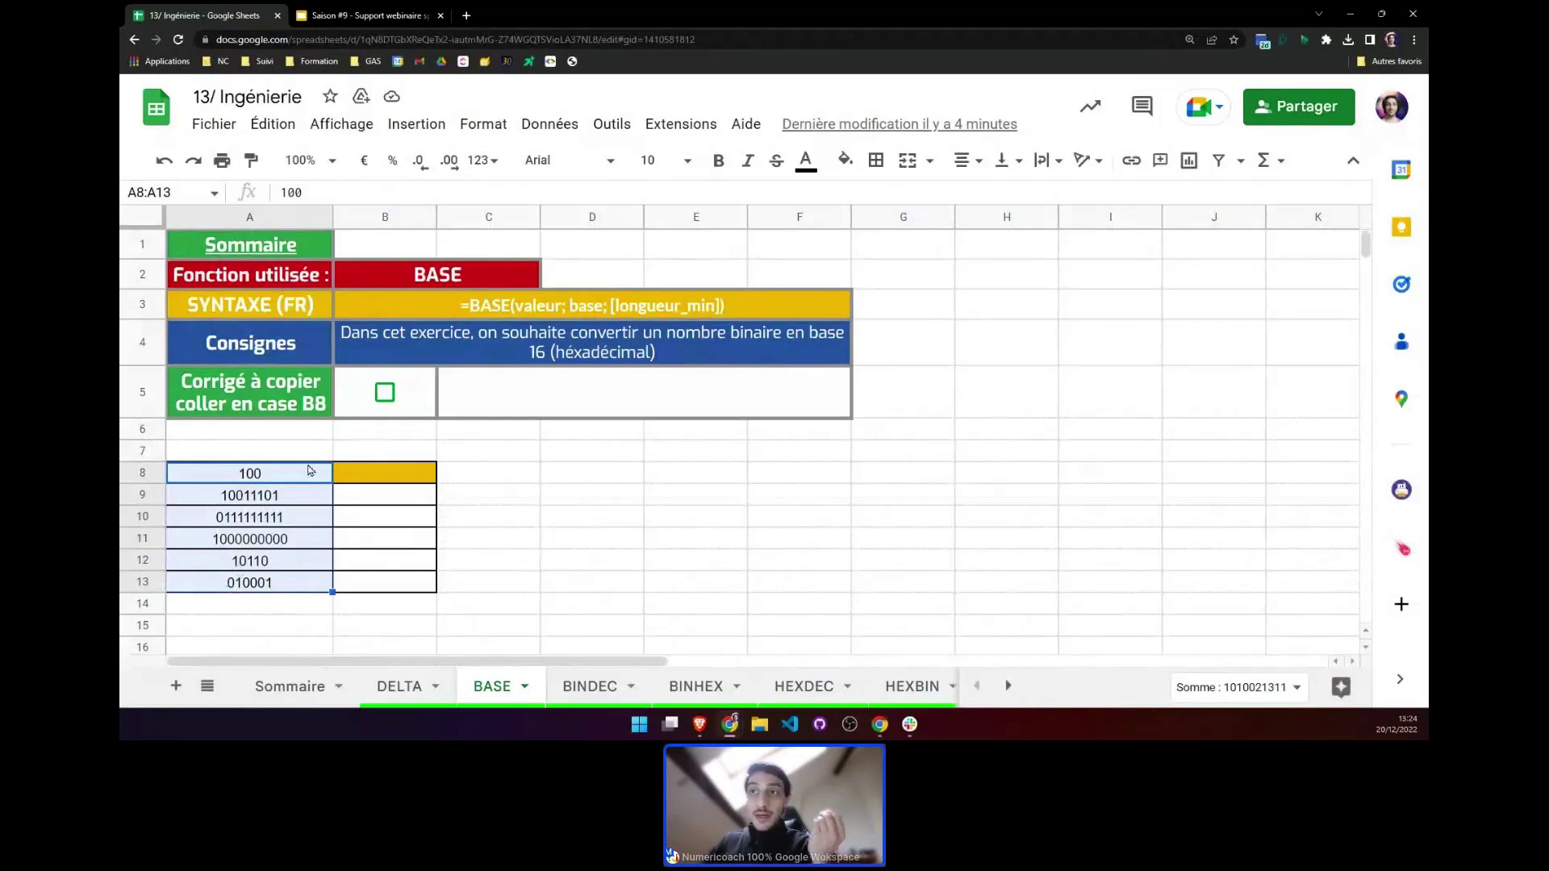
left_click(273, 477)
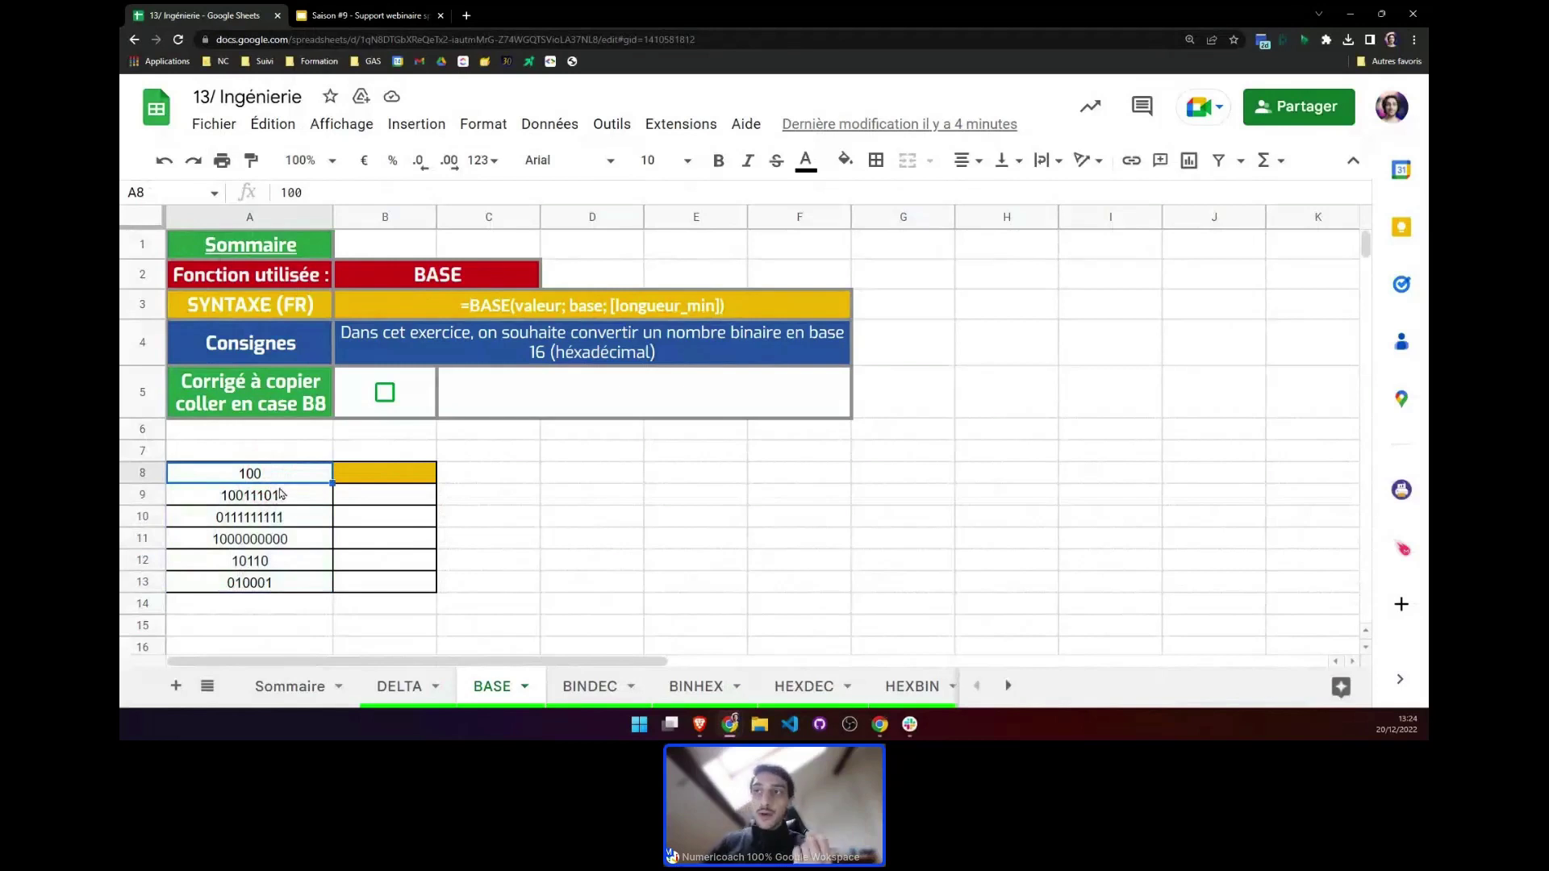
left_click(753, 332)
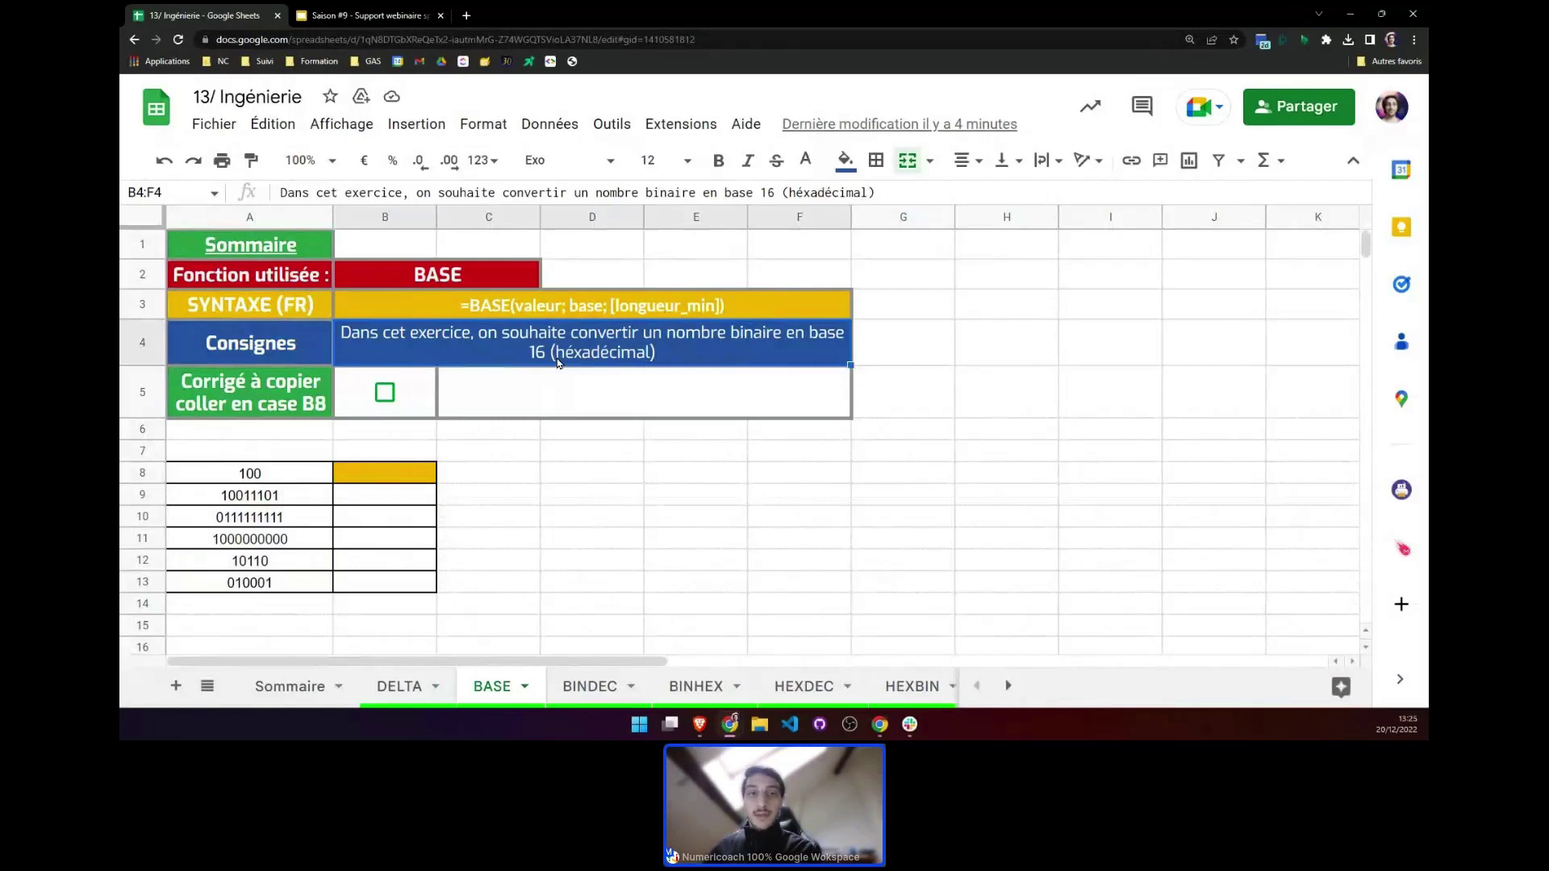
left_click(513, 314)
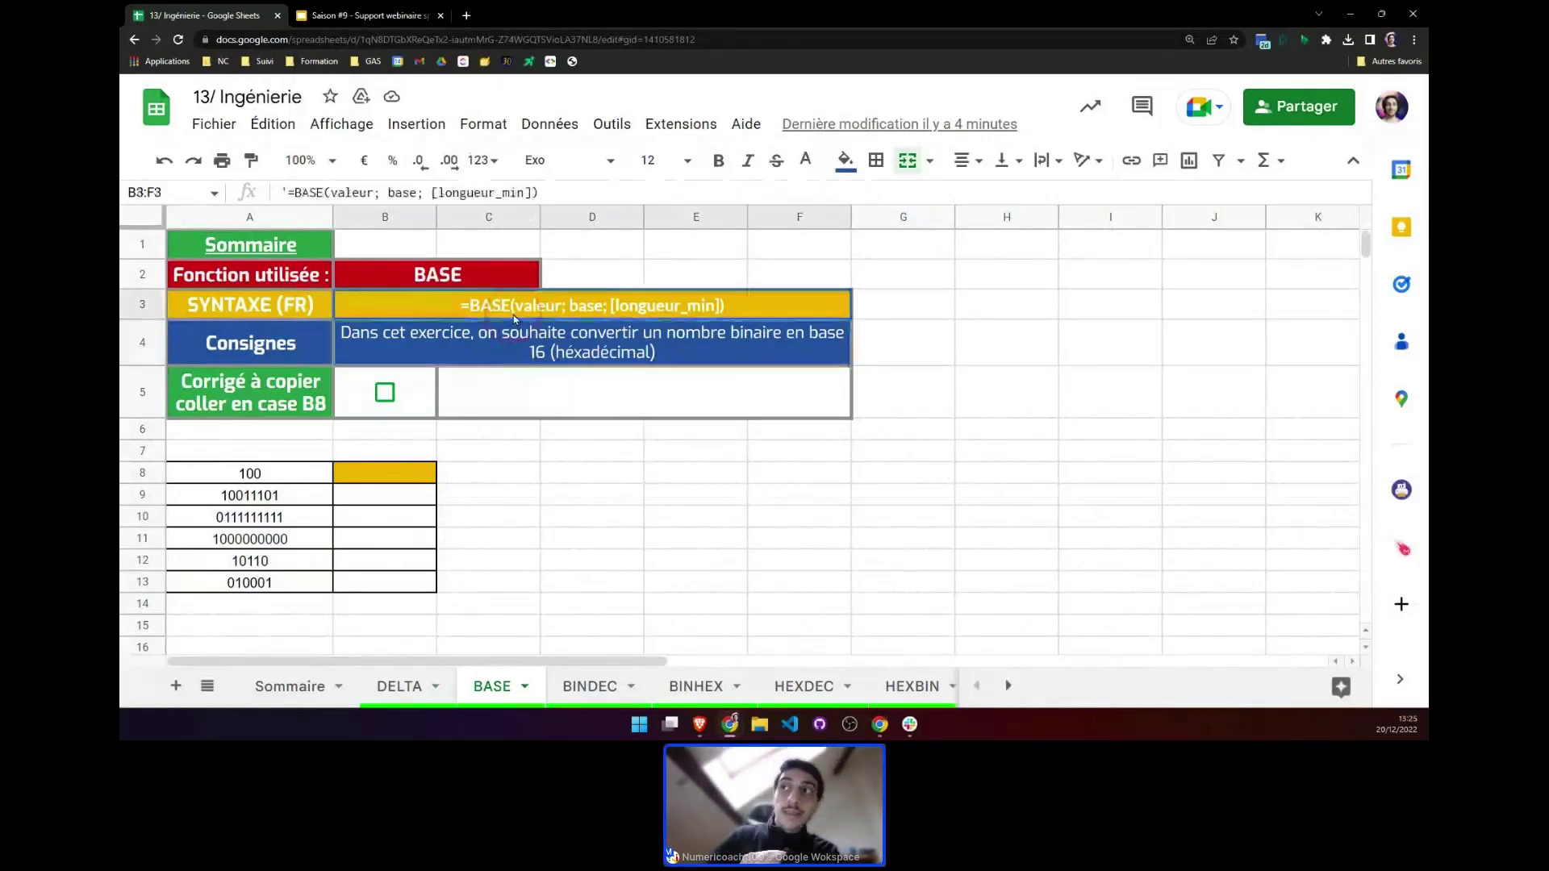
Enter the formula =BASE(A8;16) in B8 to convert the first number to base 16
left_click(410, 479)
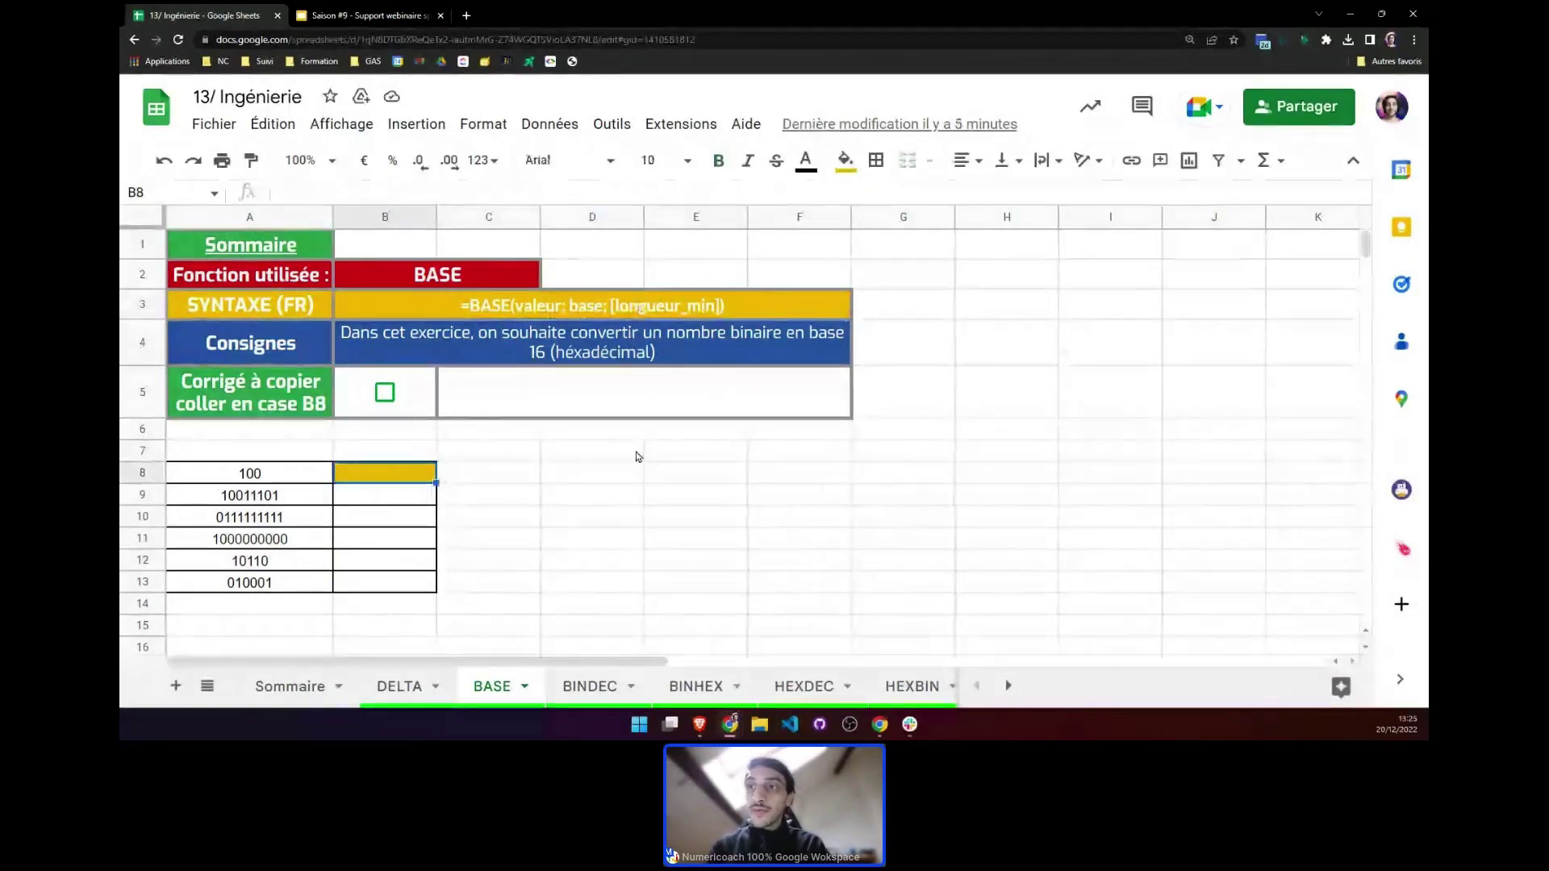
type("=BASE")
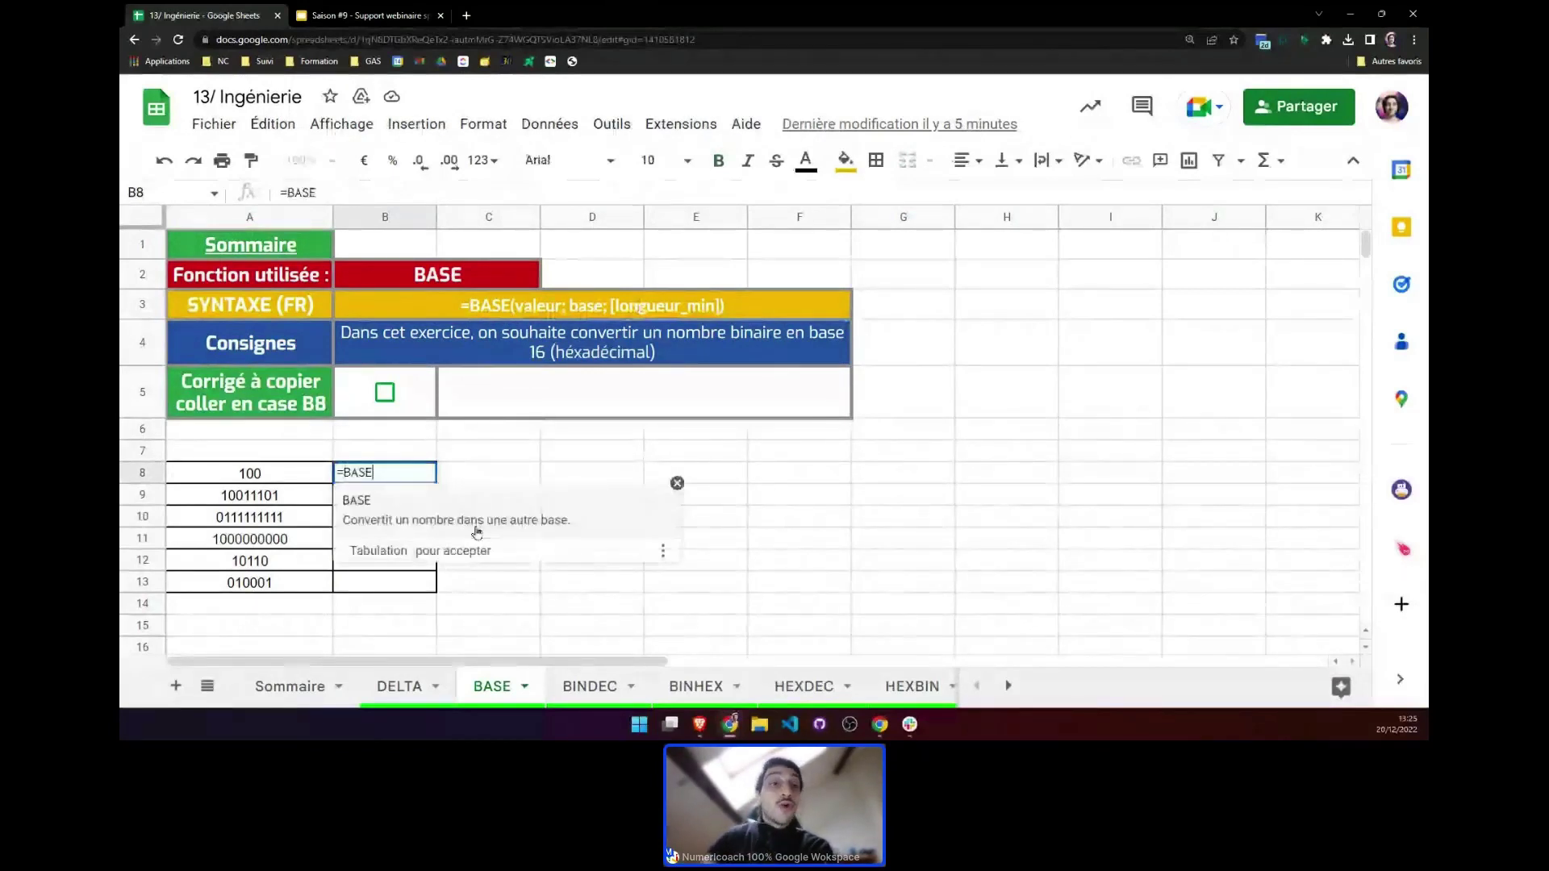
type("(")
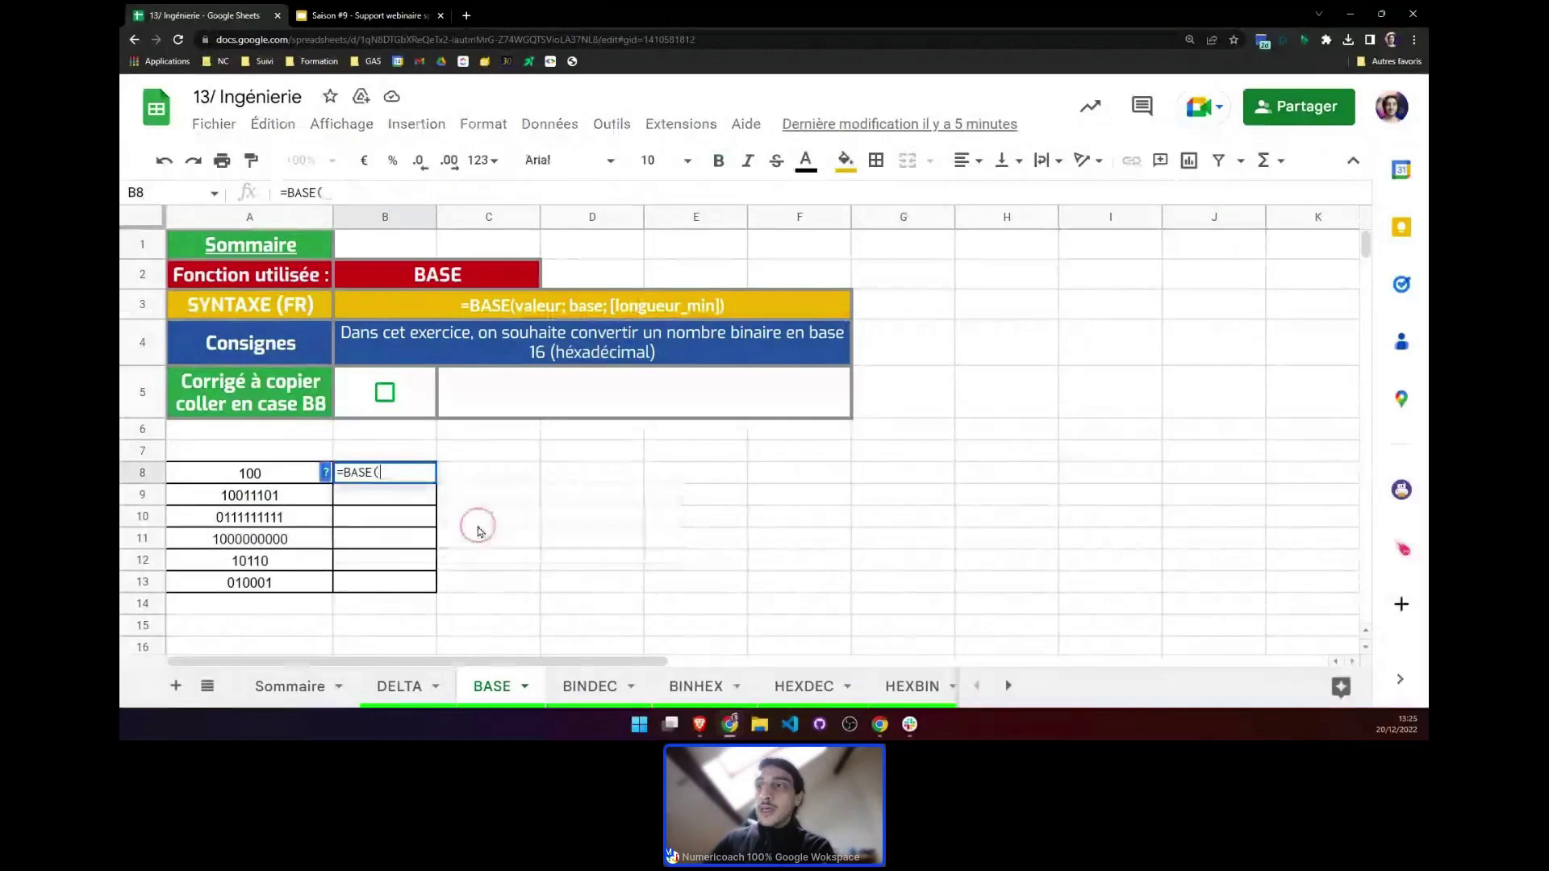
left_click(258, 476)
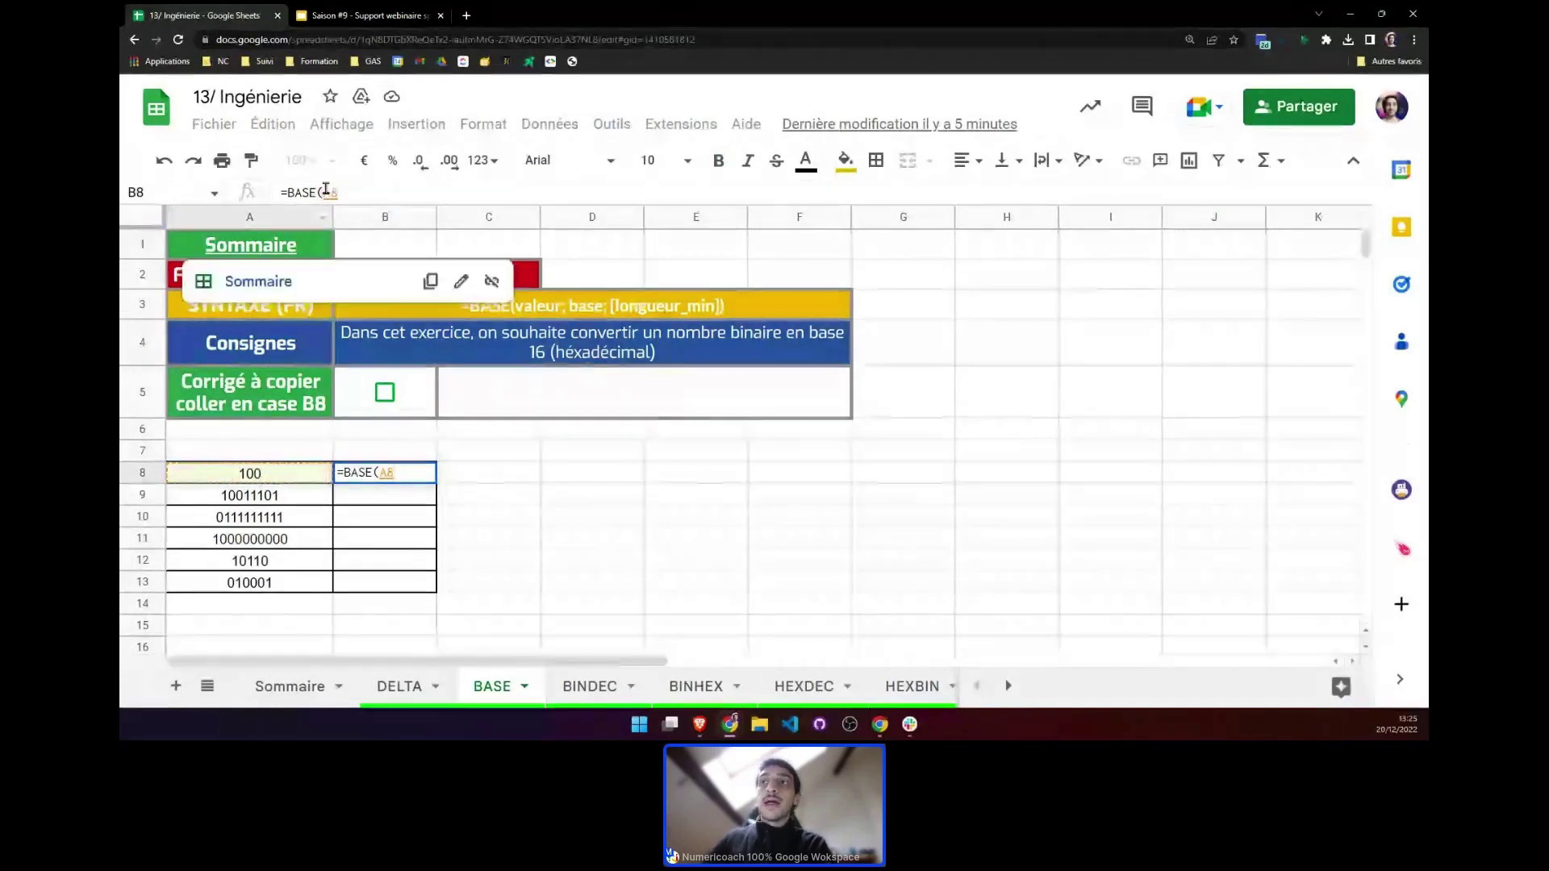
left_click(274, 195)
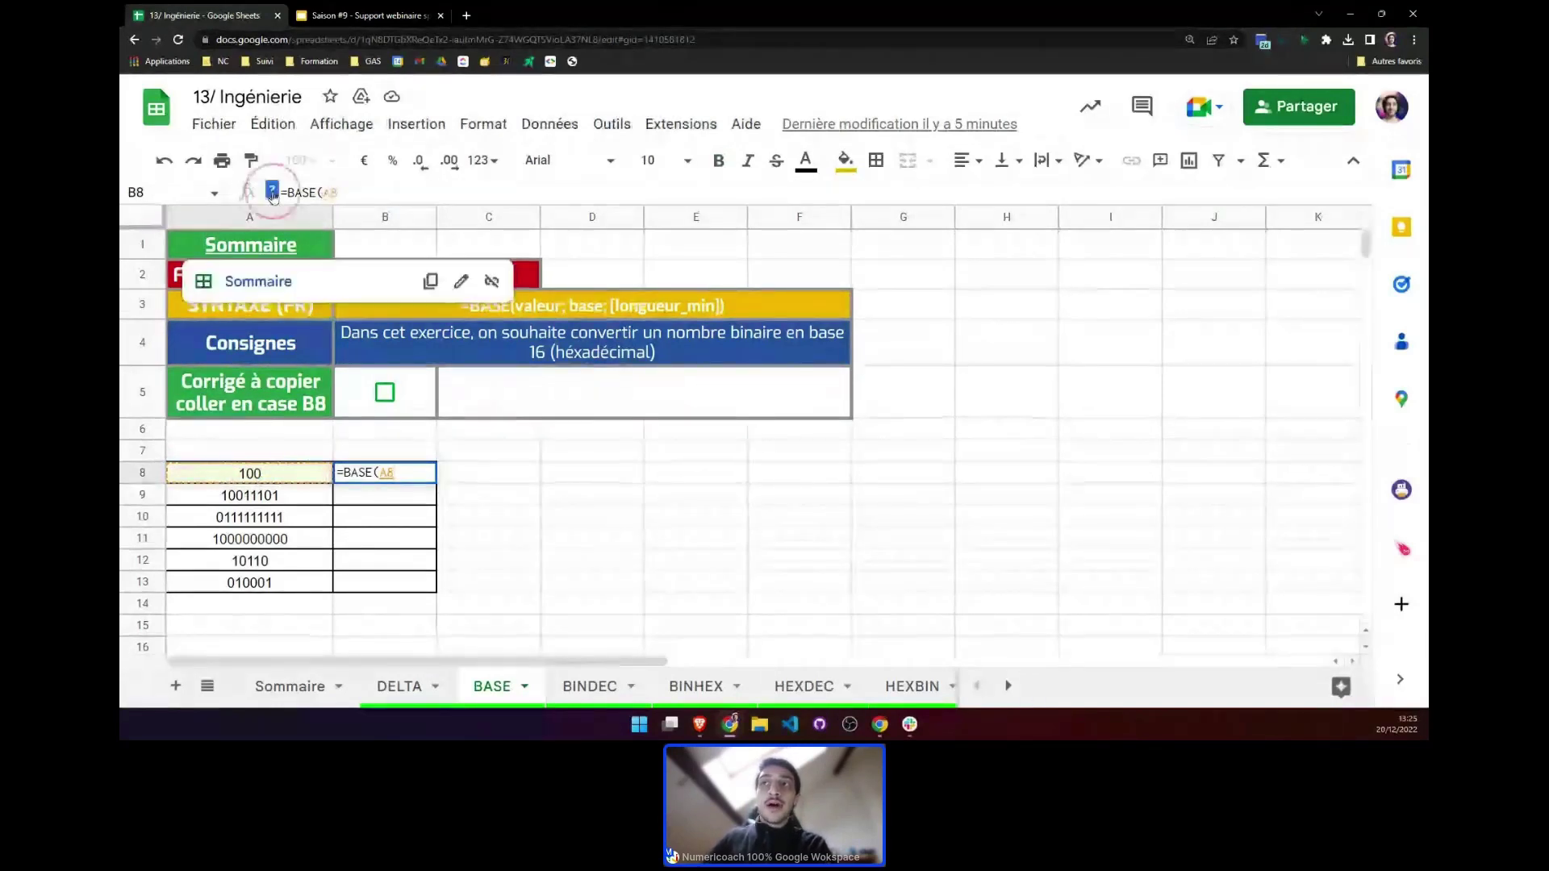
left_click(272, 193)
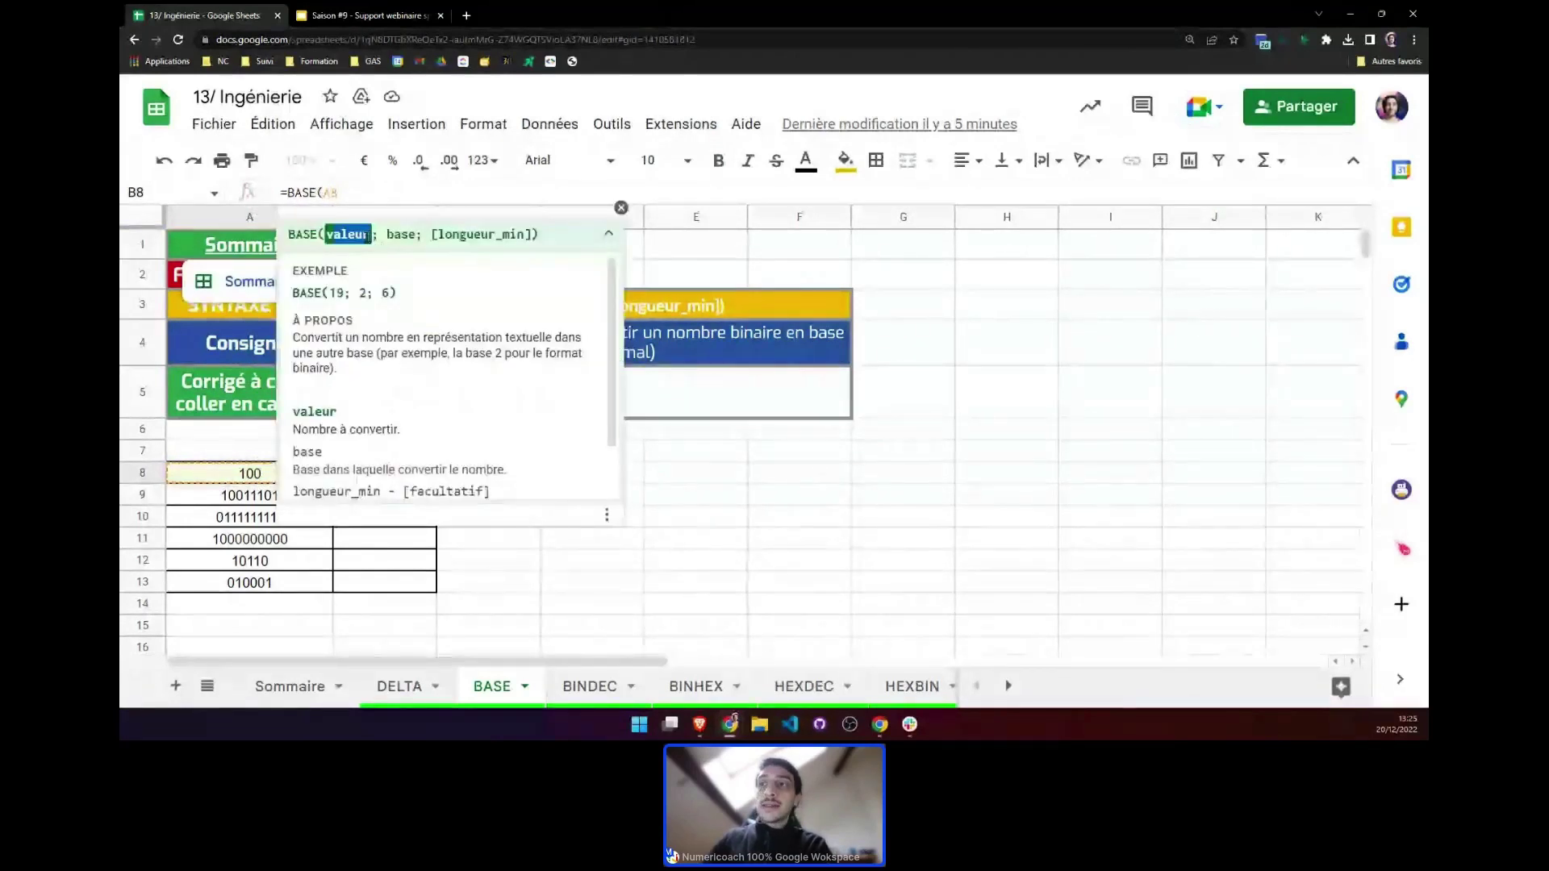
left_click(413, 470)
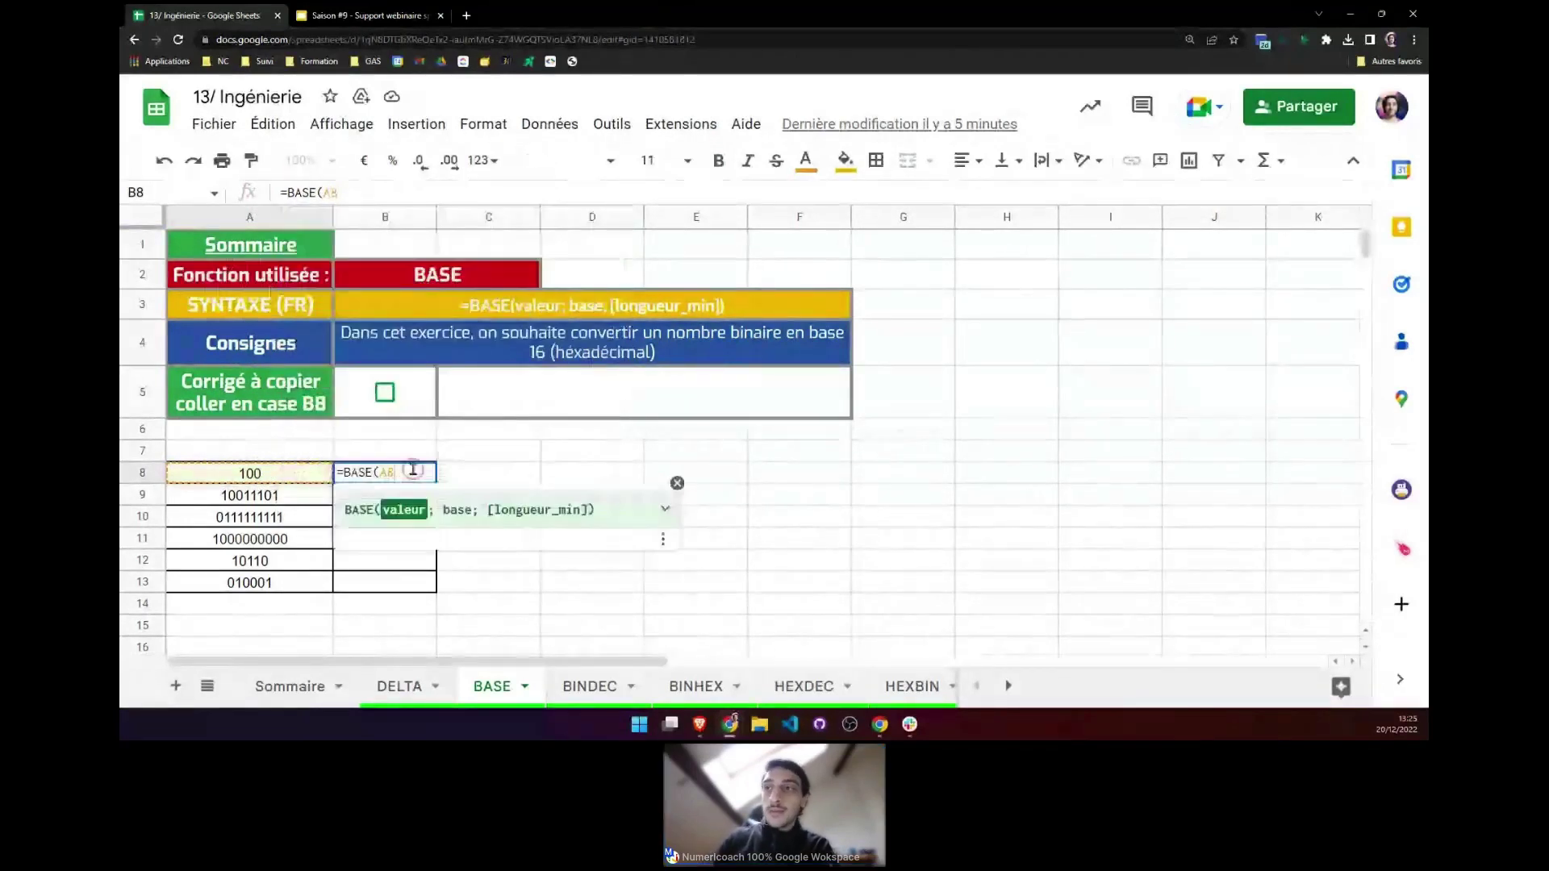
type("; 16)")
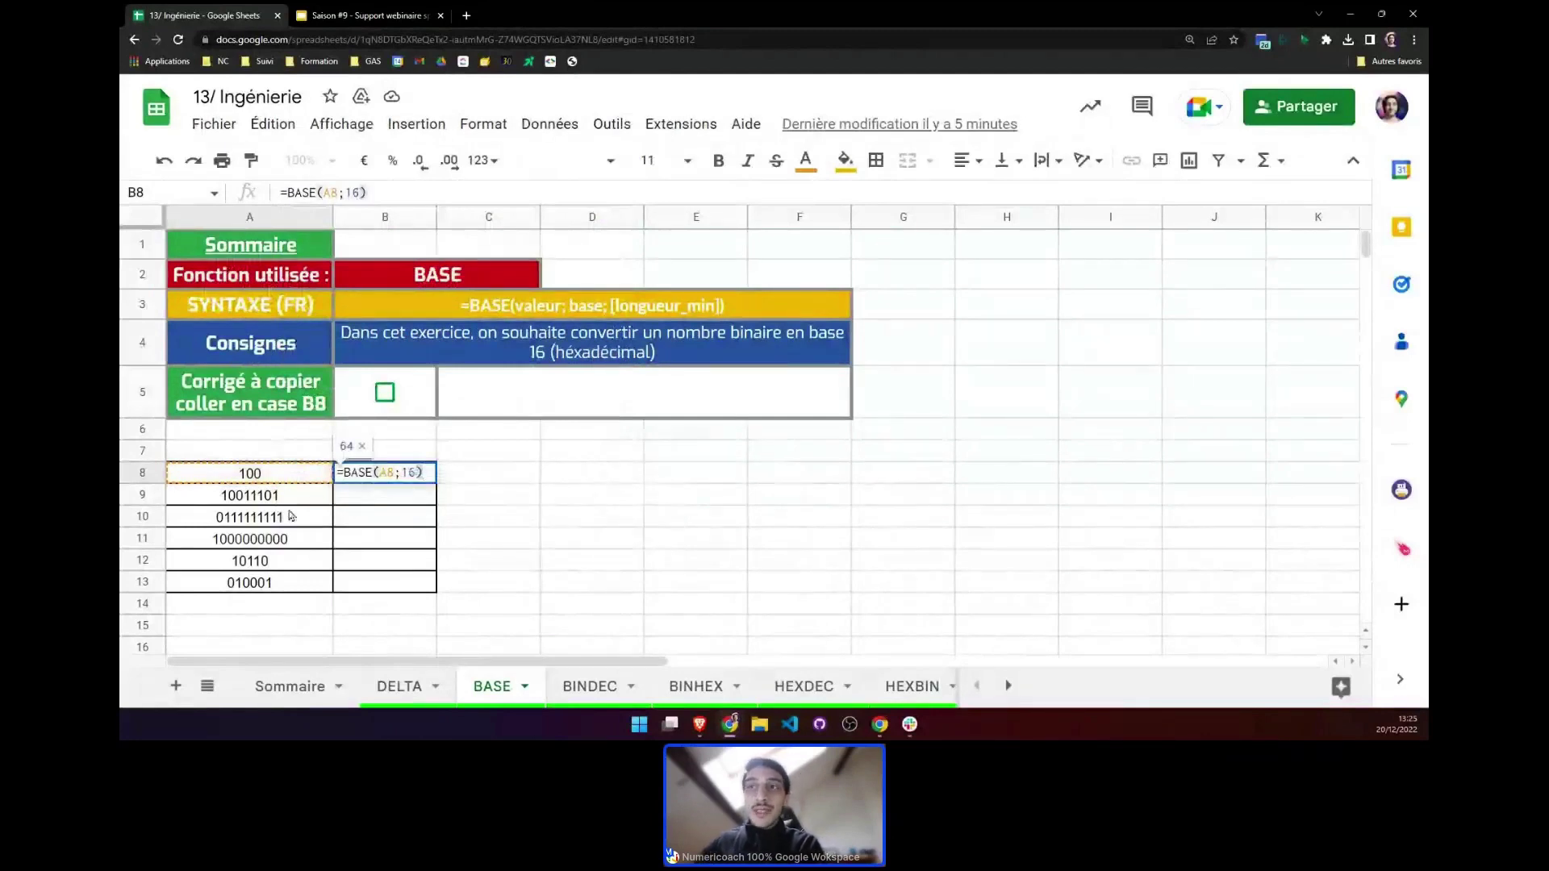
key("Return")
Fill the BASE formula from B8 down to B13
left_click(248, 479)
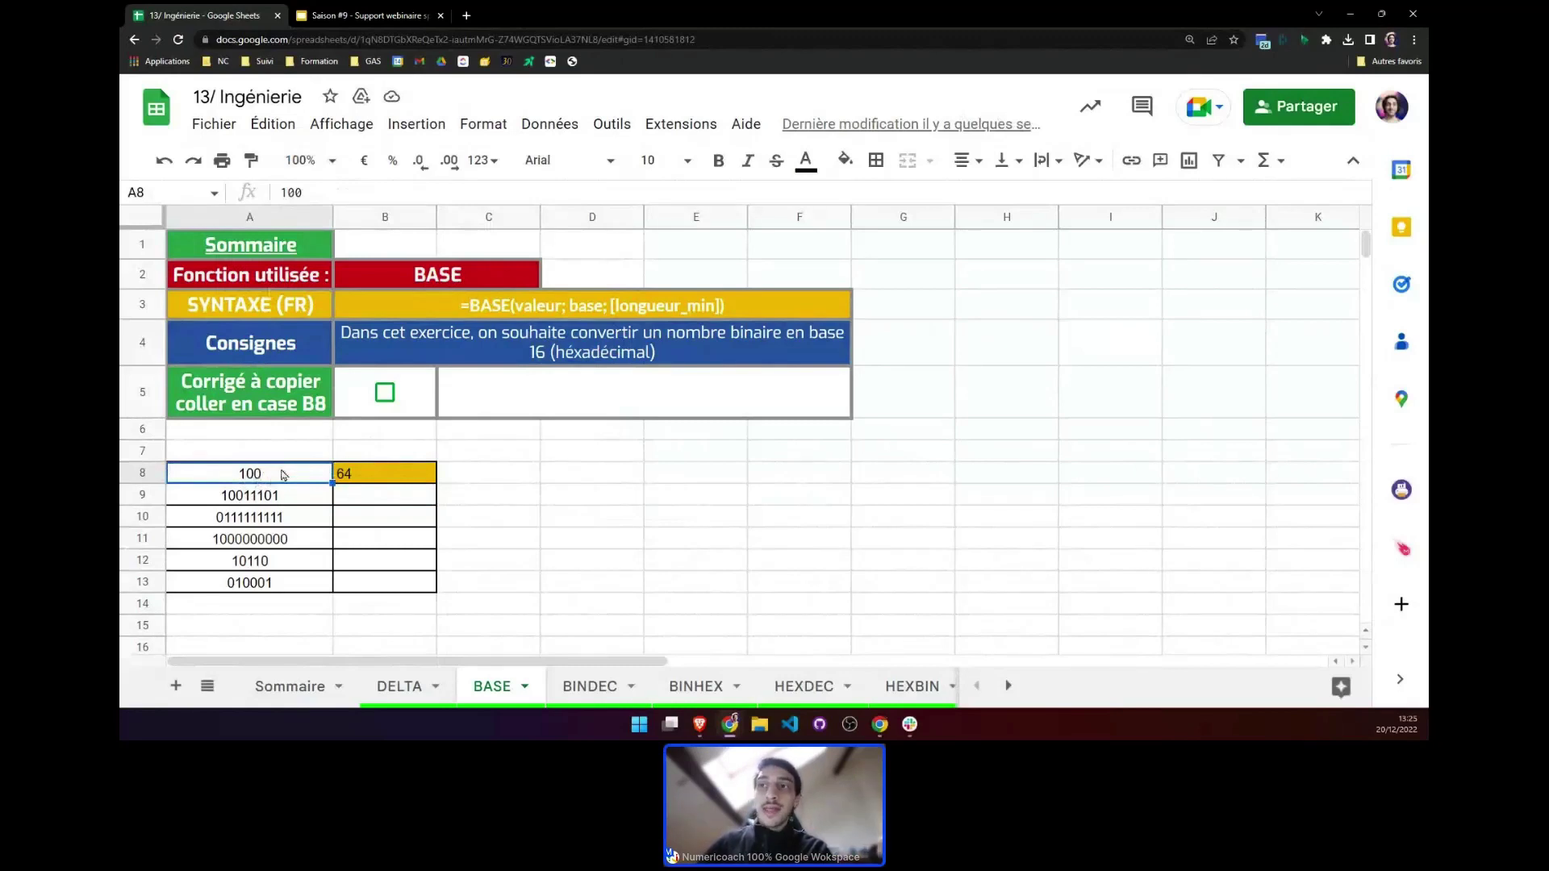
left_click(360, 471)
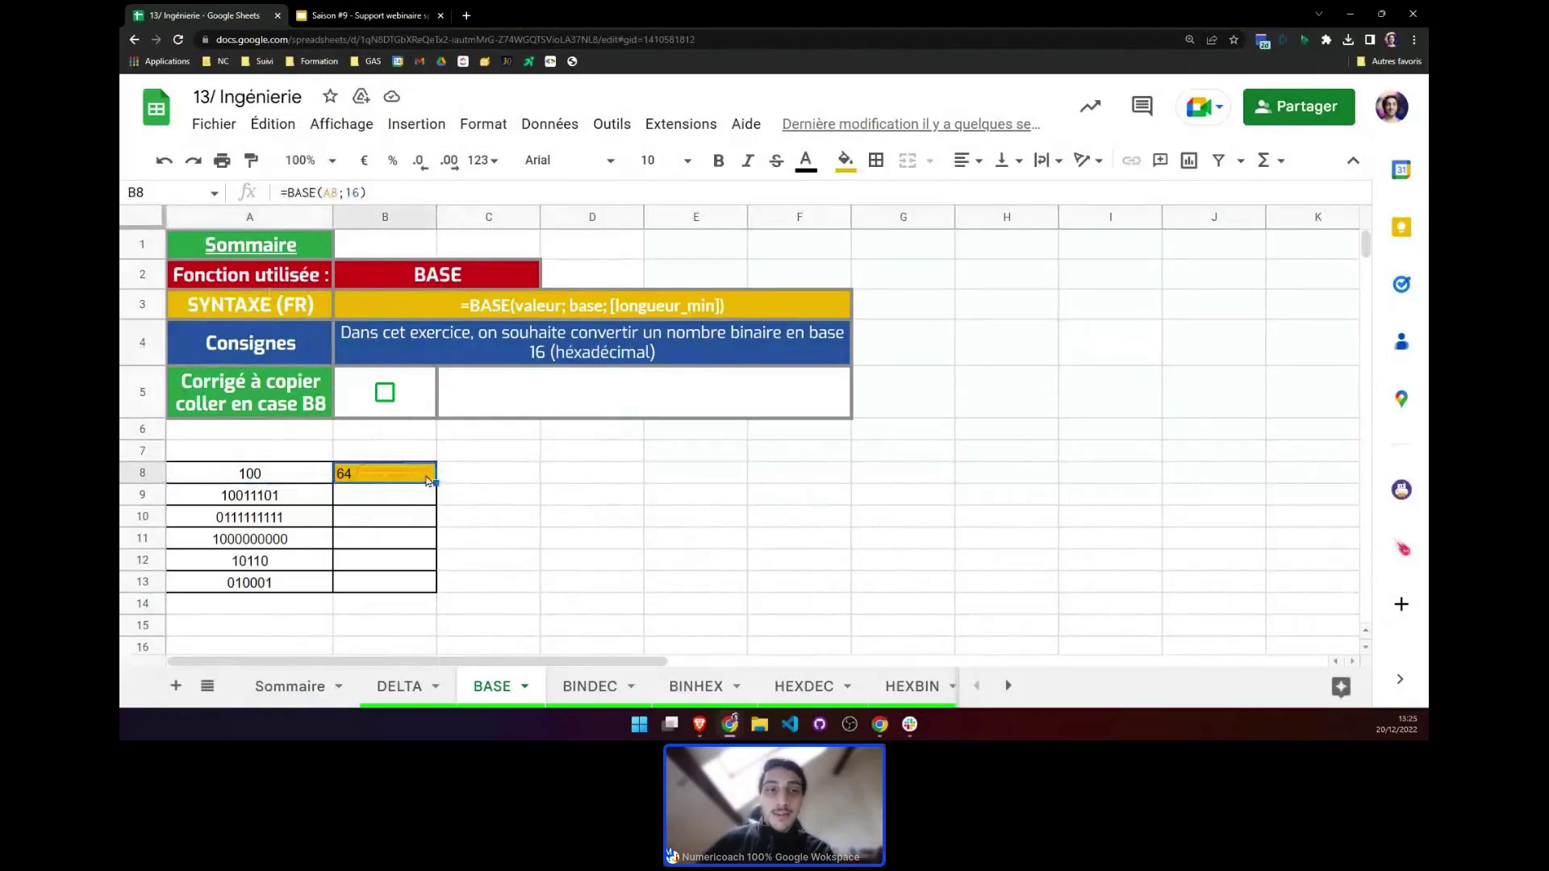
left_click_drag(428, 482, 431, 588)
Compare the binary numbers in column A with the converted values in column B, through row 13
left_click(293, 518)
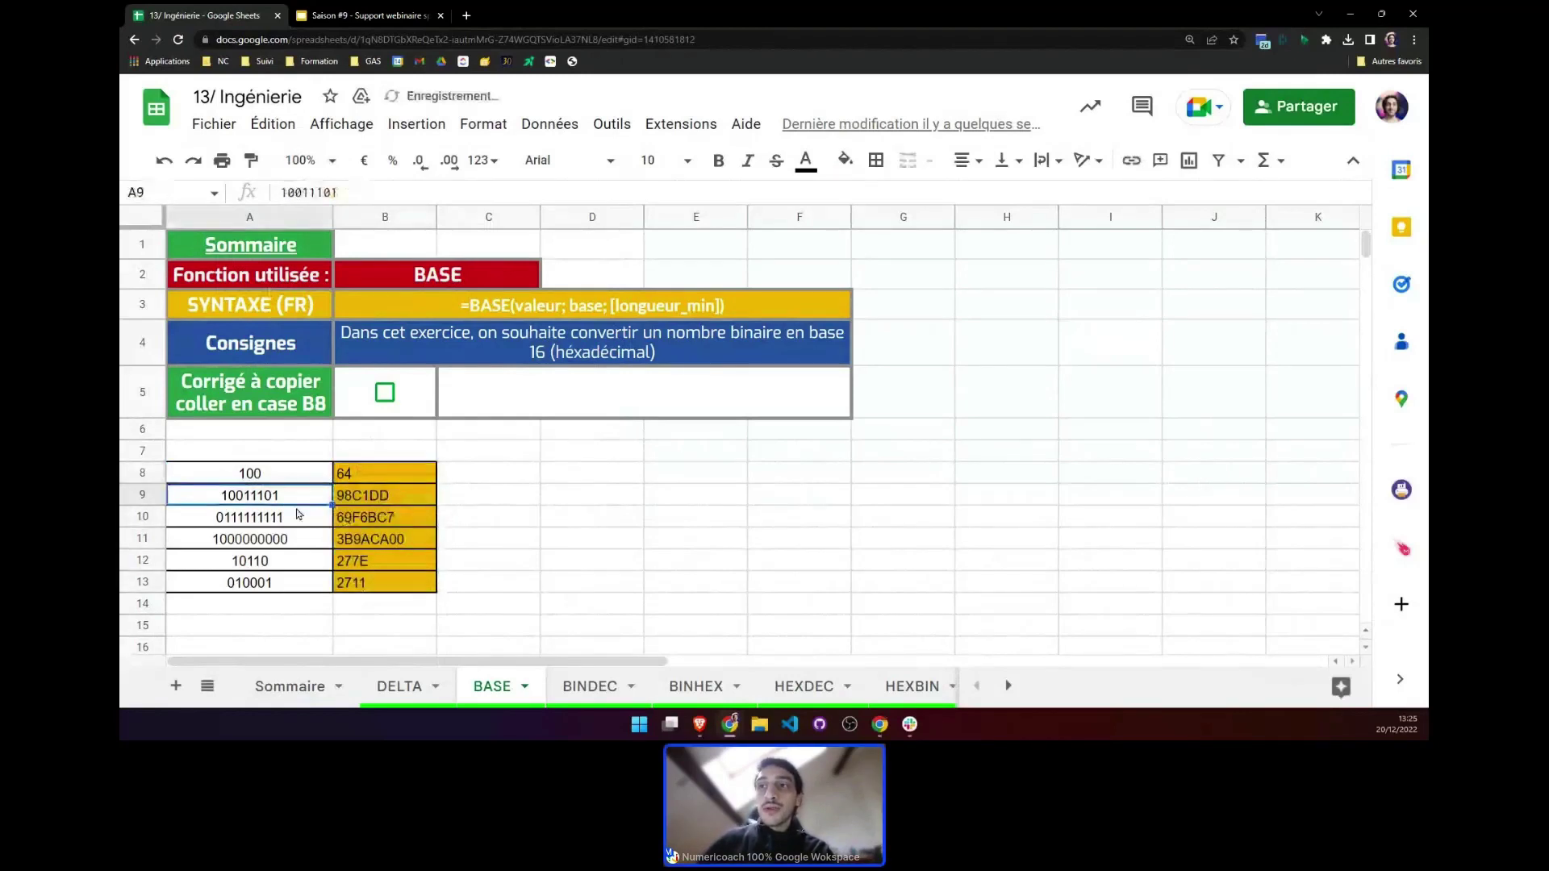
left_click(287, 545)
left_click(278, 561)
left_click(274, 582)
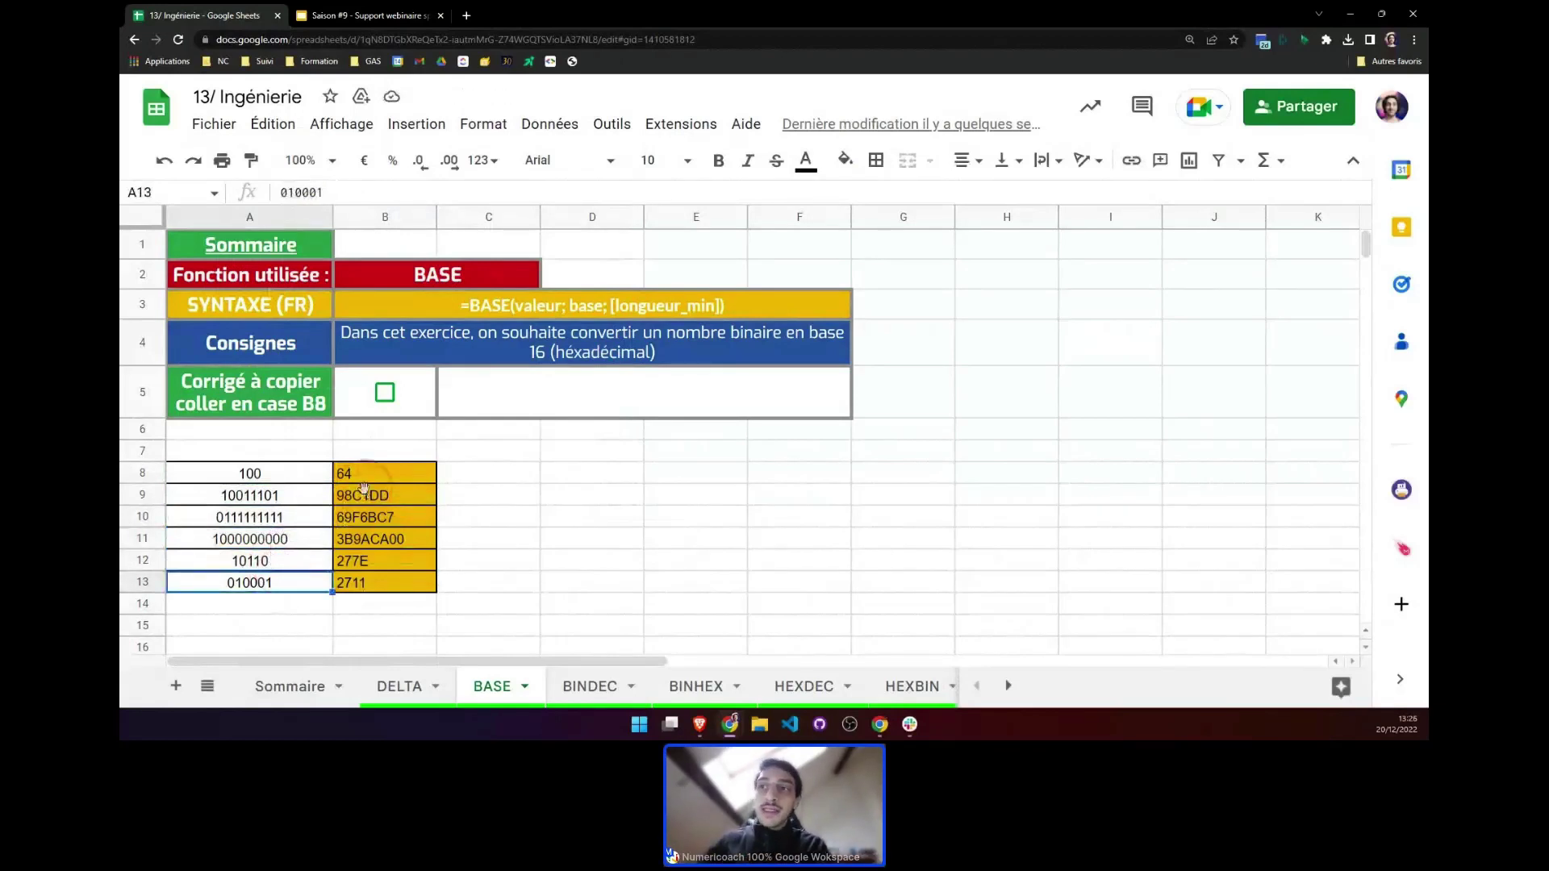
left_click(370, 521)
left_click(376, 549)
left_click(371, 561)
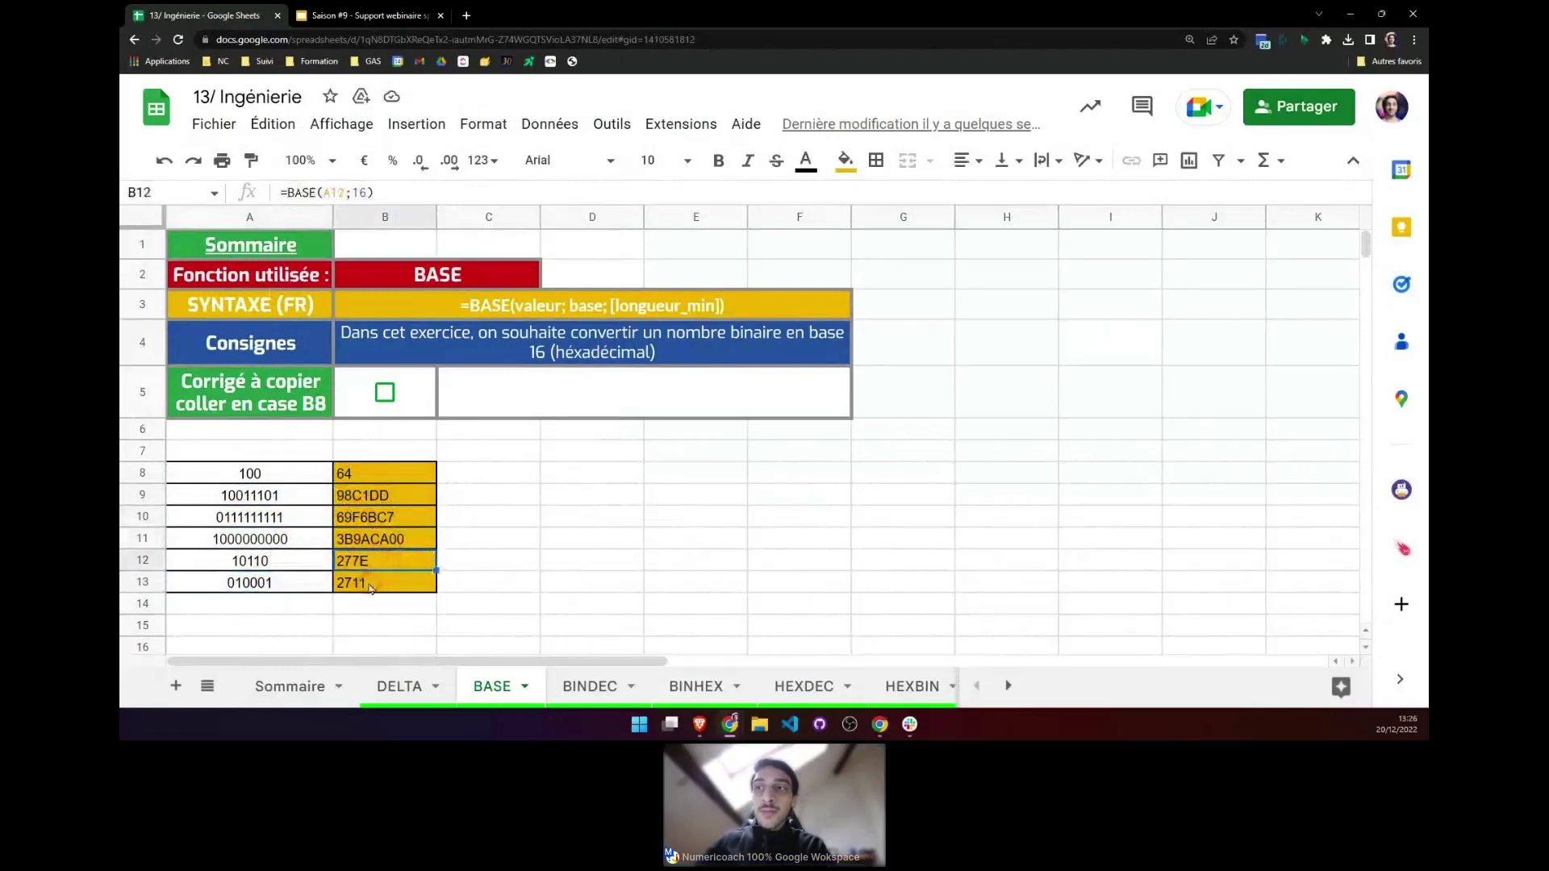
left_click(366, 577)
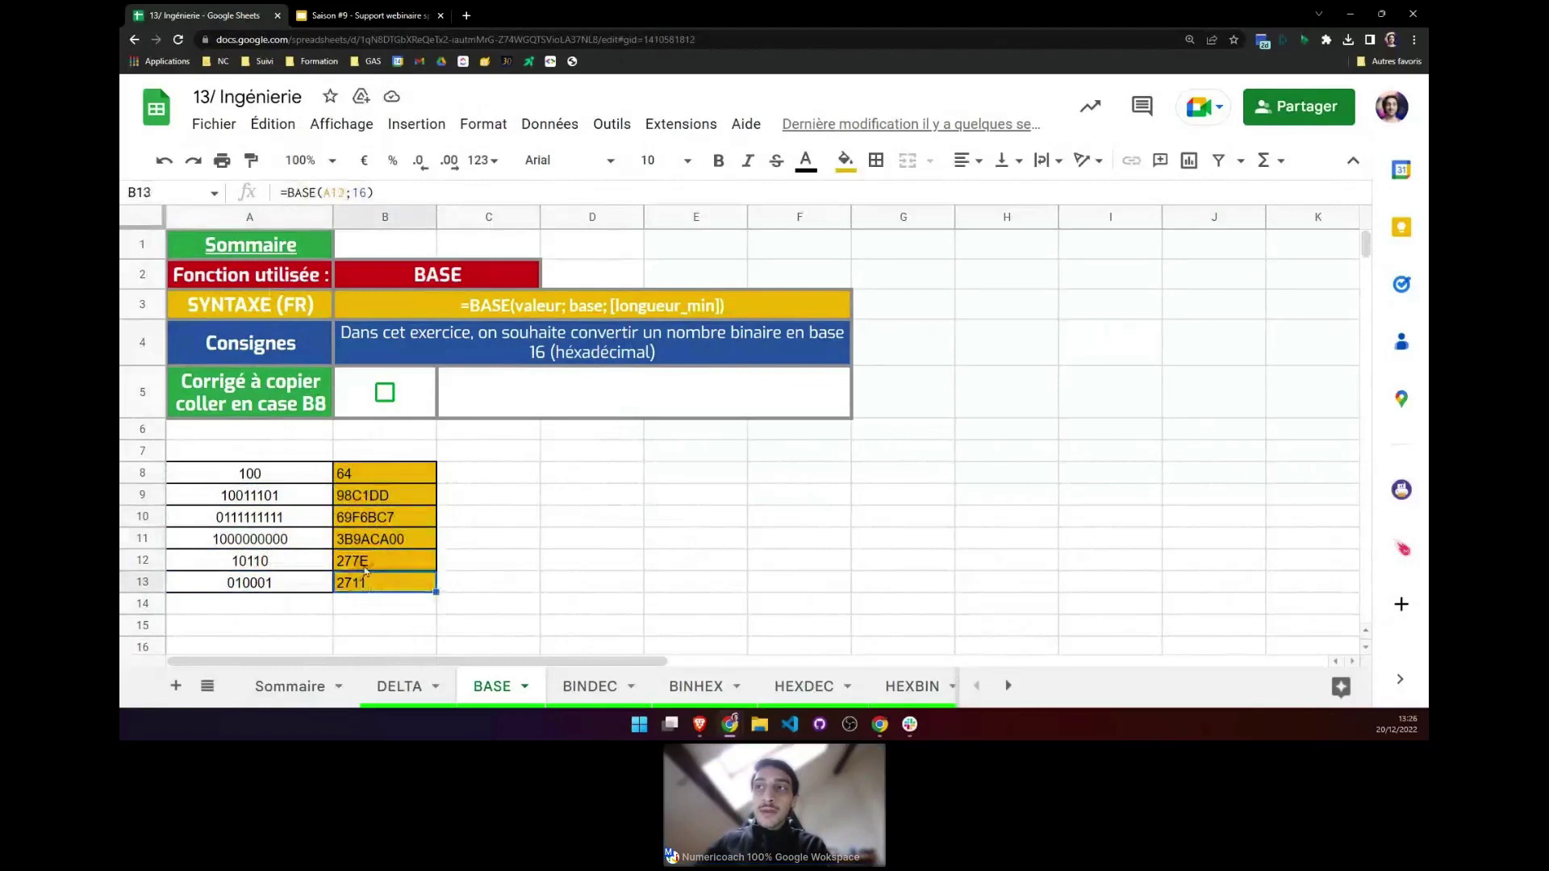
Reveal the correction of the BASE exercise and copy the formula text from B8
left_click(384, 392)
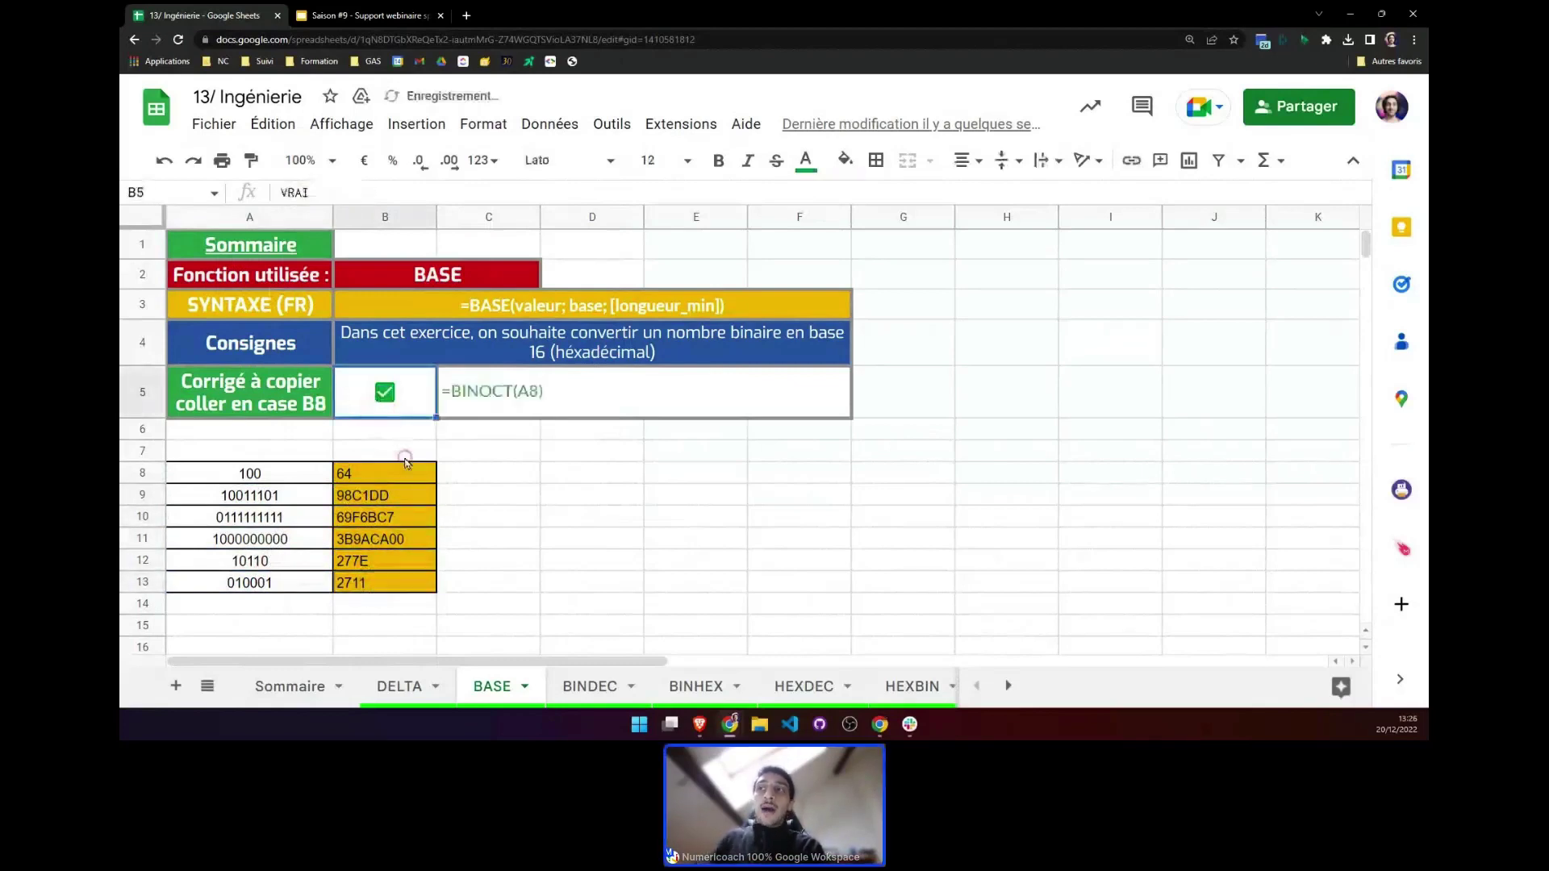
double_click(542, 401)
left_click_drag(454, 380, 541, 381)
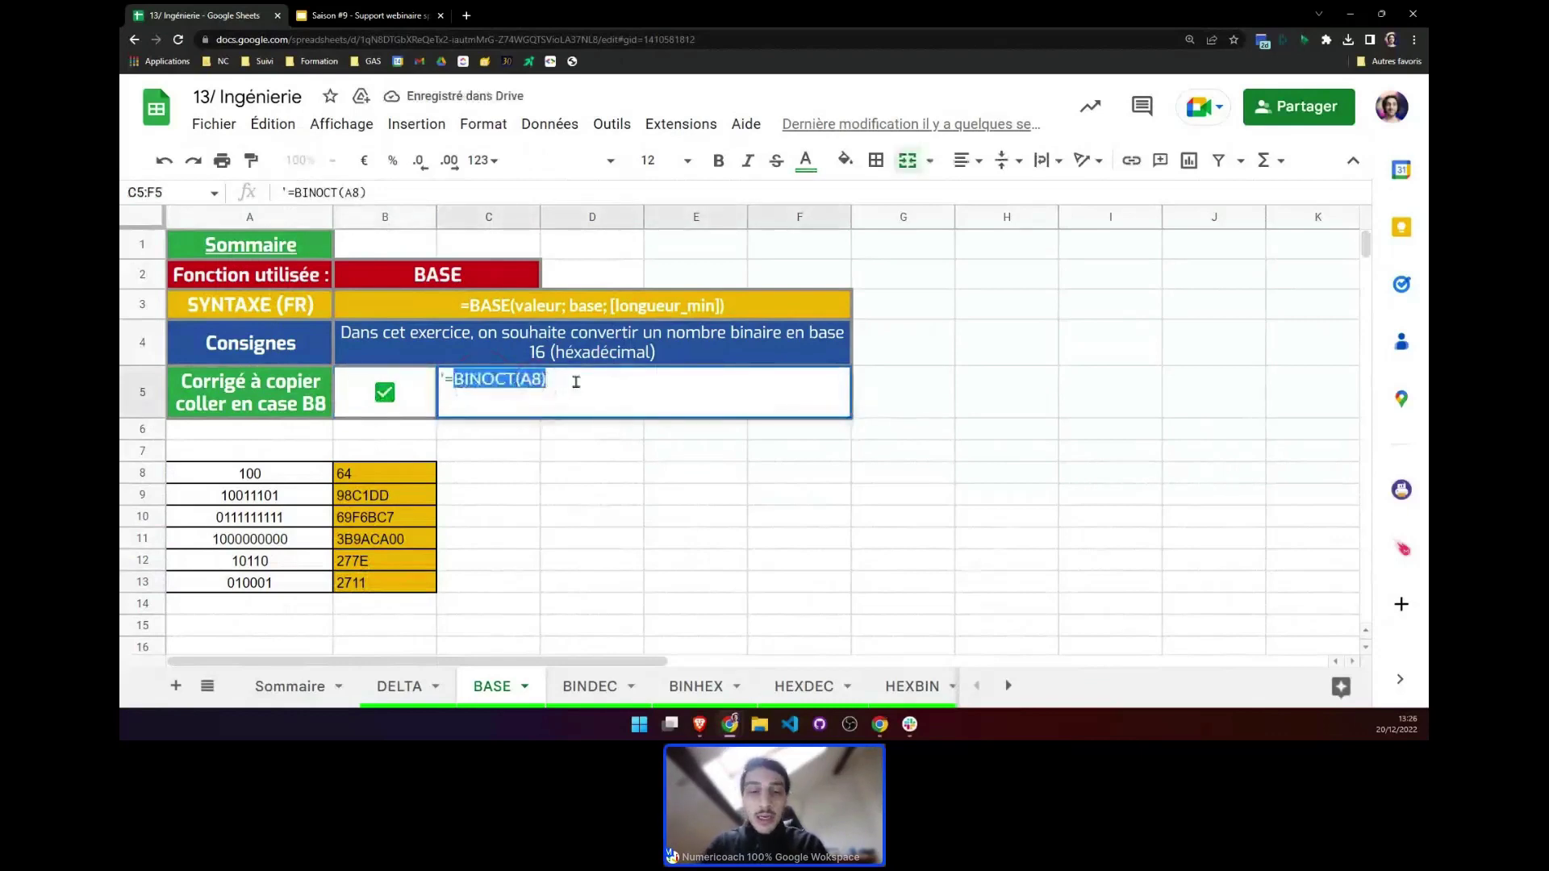
left_click(413, 478)
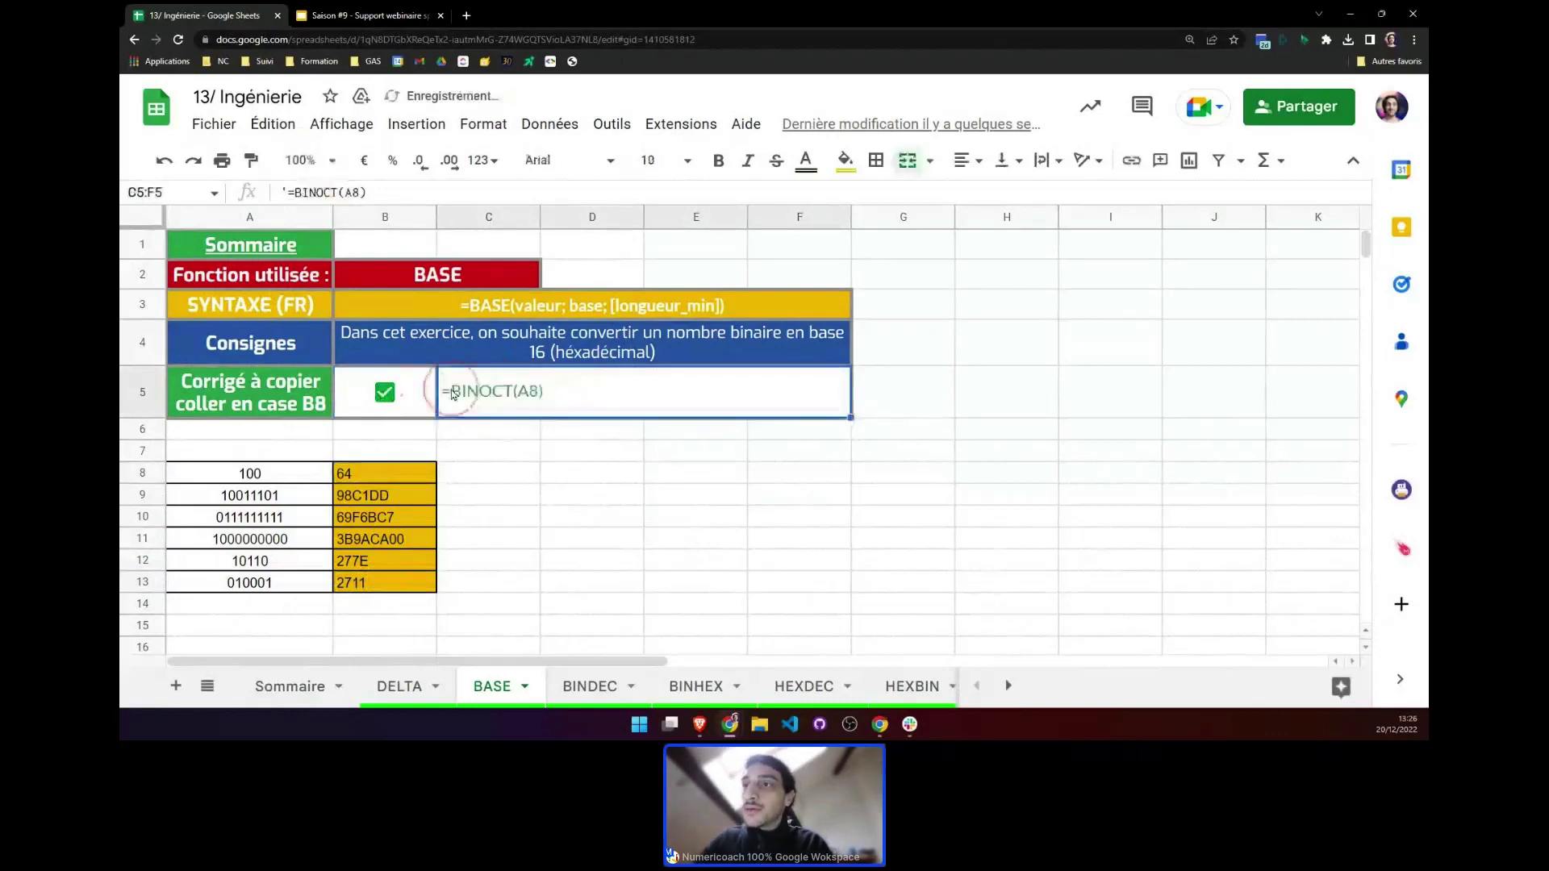
left_click(367, 192)
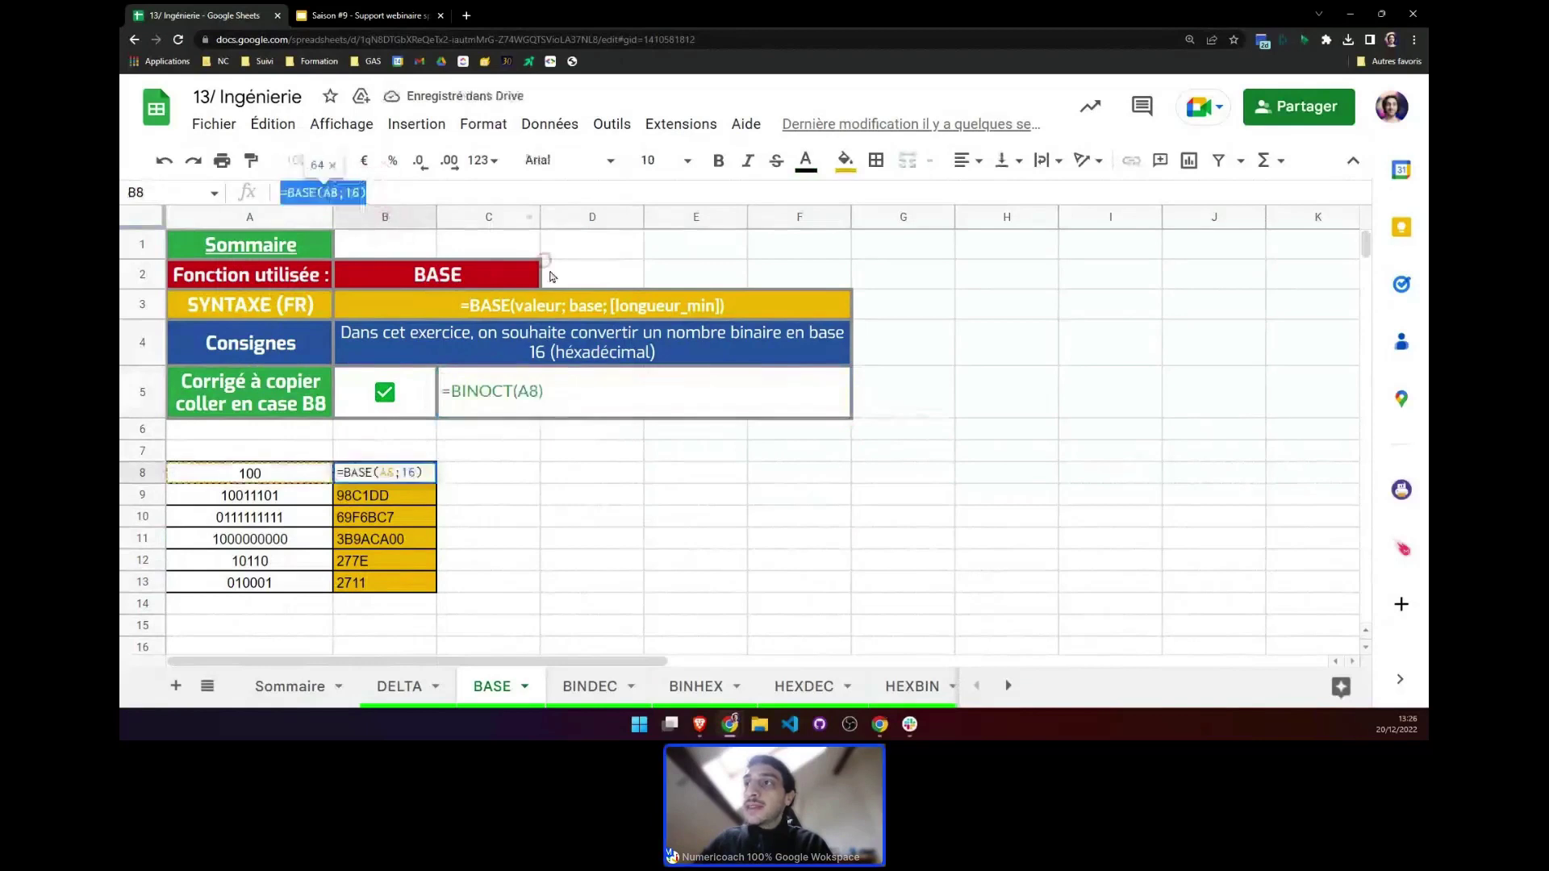
Replace the BINOCT formula in the correction cell C5 with =BASE(A8;16), kept as plain text
double_click(452, 383)
left_click_drag(453, 382, 622, 375)
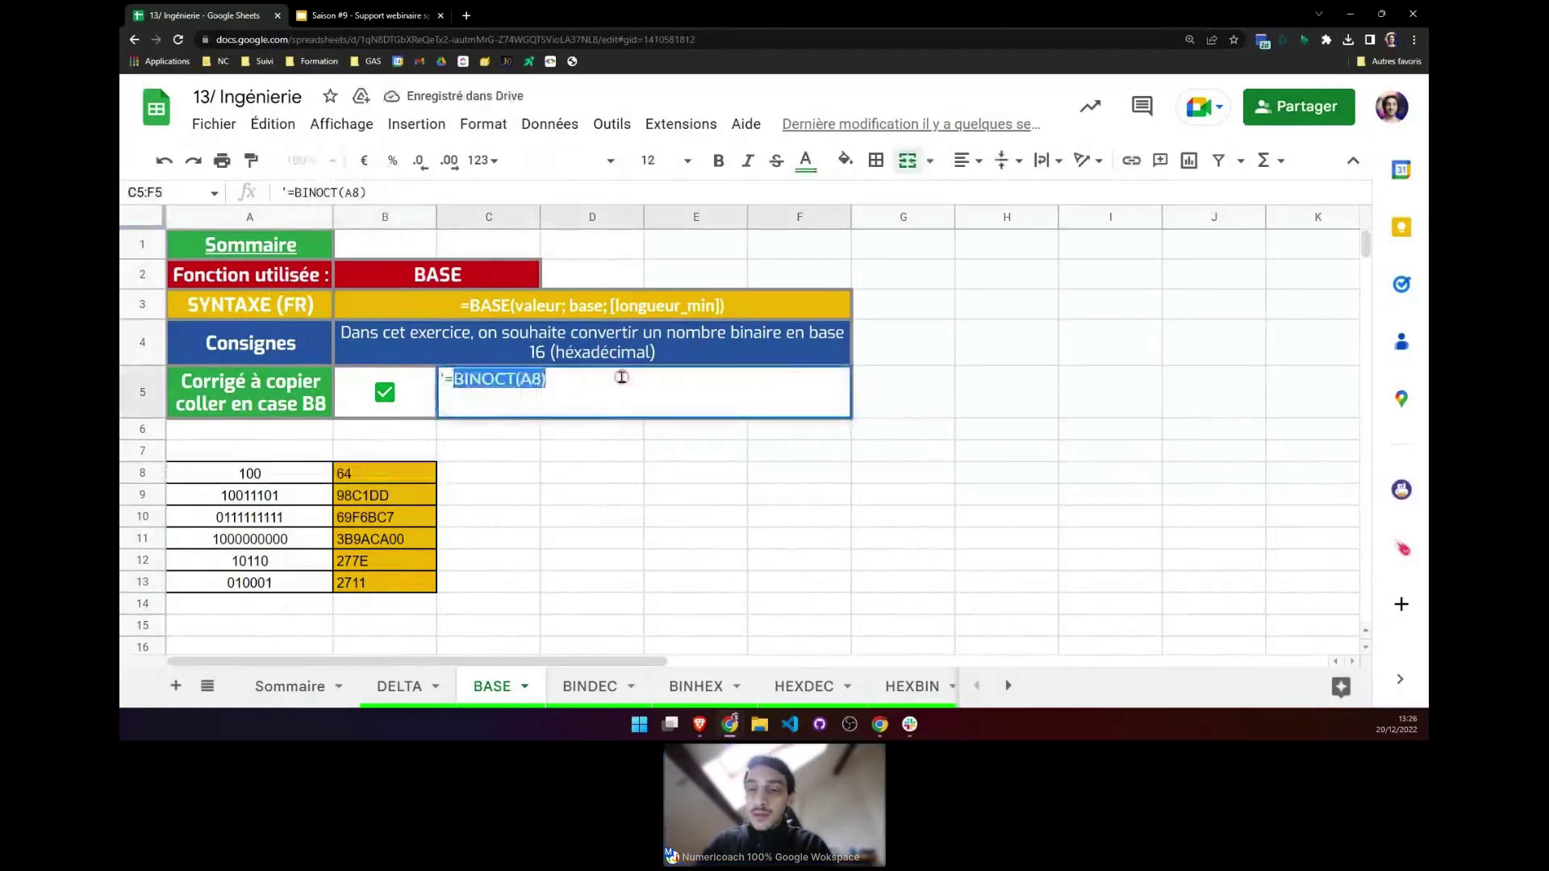
key("BackSpace")
type("=BASE(A8;16)")
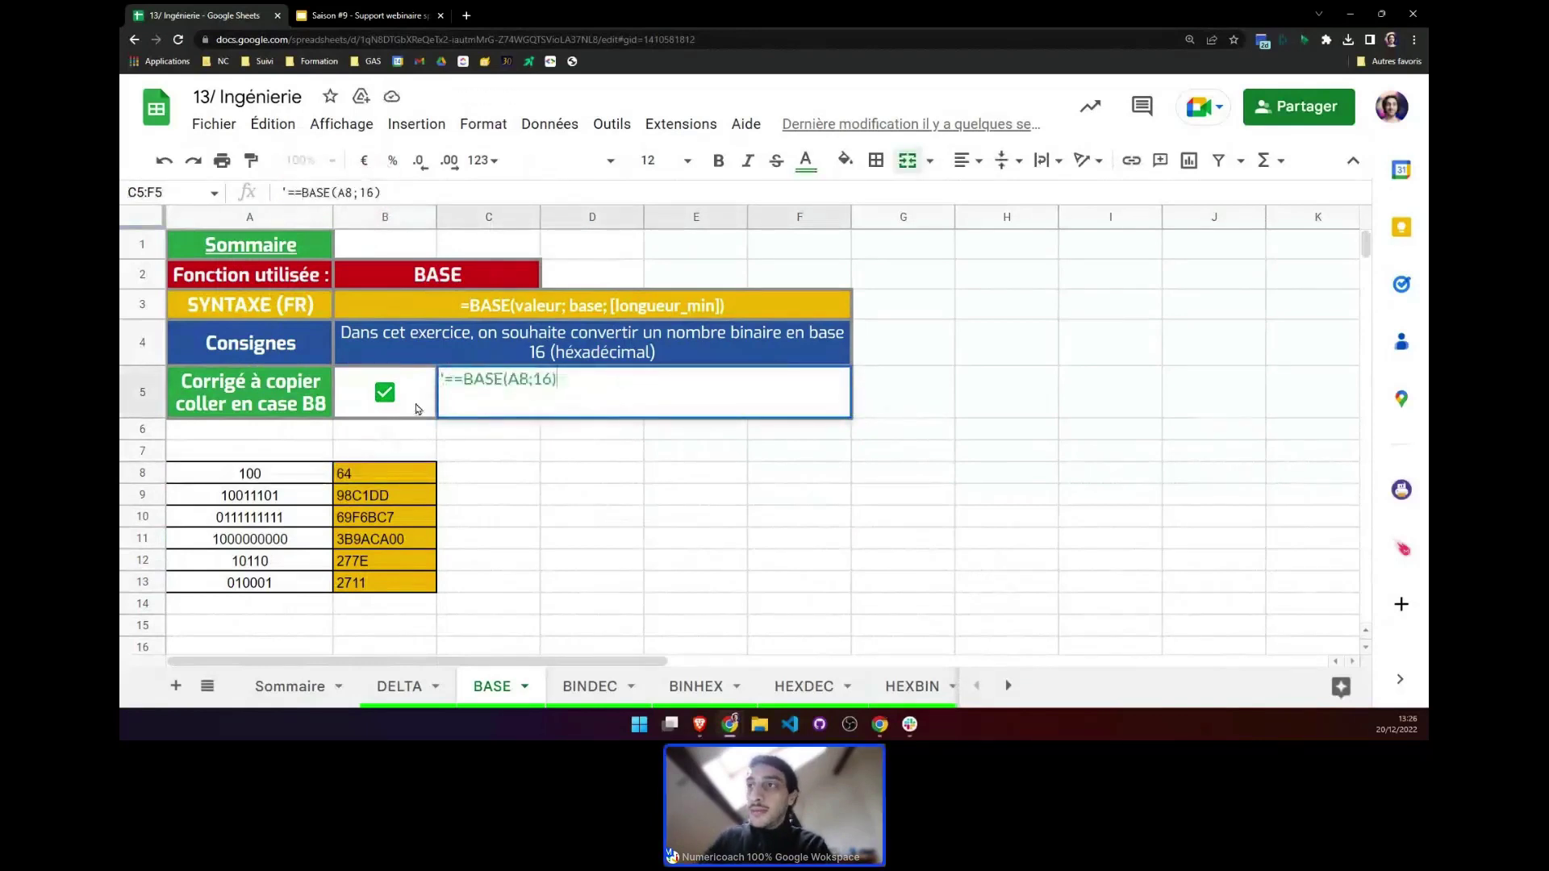
key("Home")
key("Delete")
key("Delete")
key("Return")
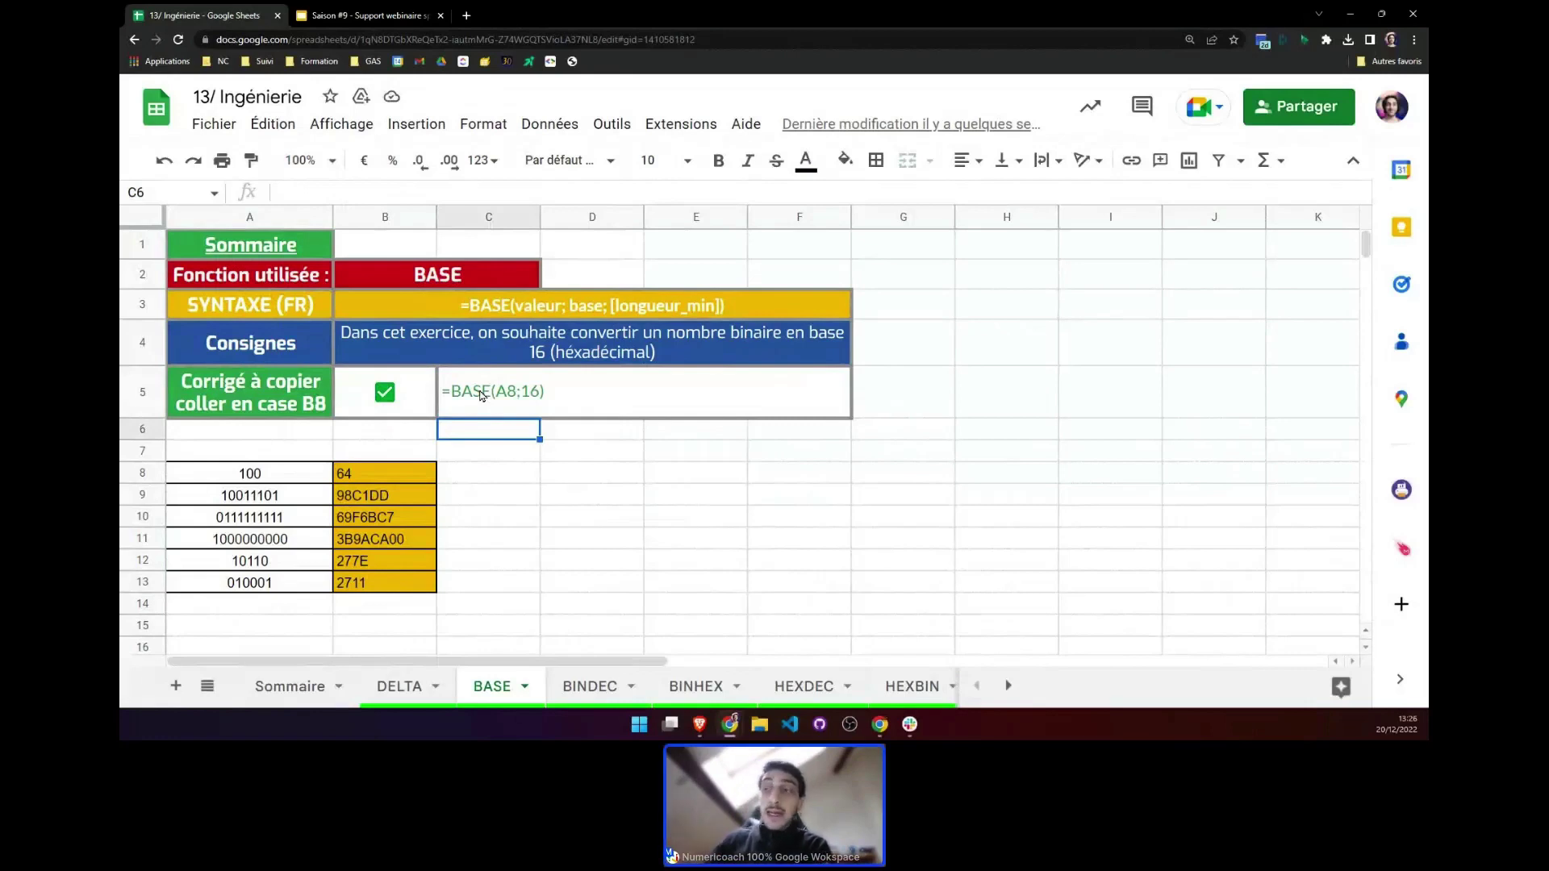
left_click(471, 392)
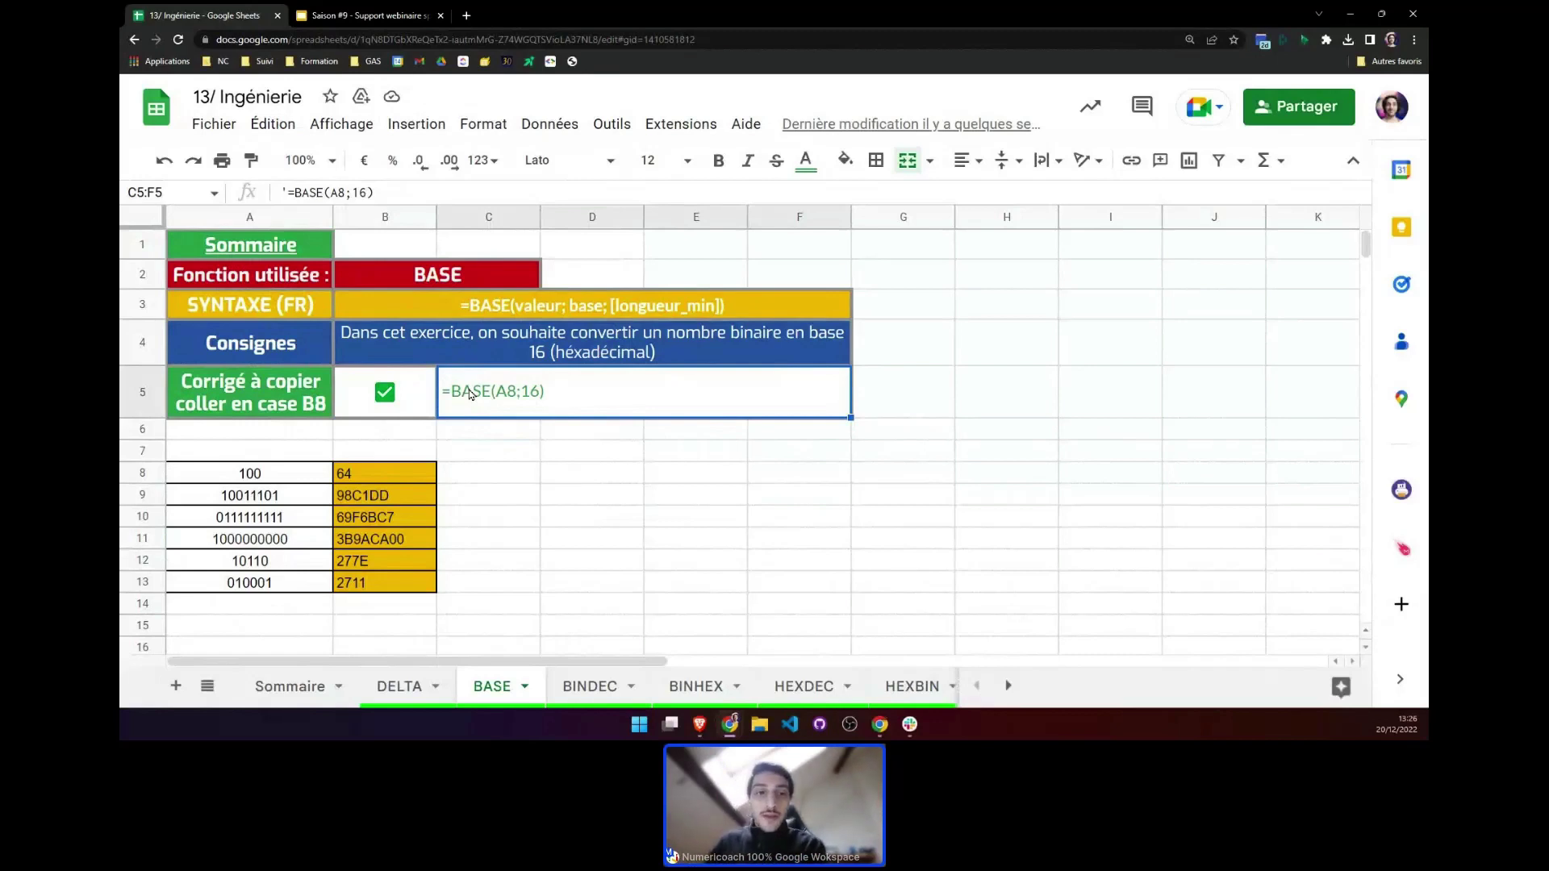
Open the BINDEC exercise sheet and enter =BINDEC(A8) in B8
left_click(600, 701)
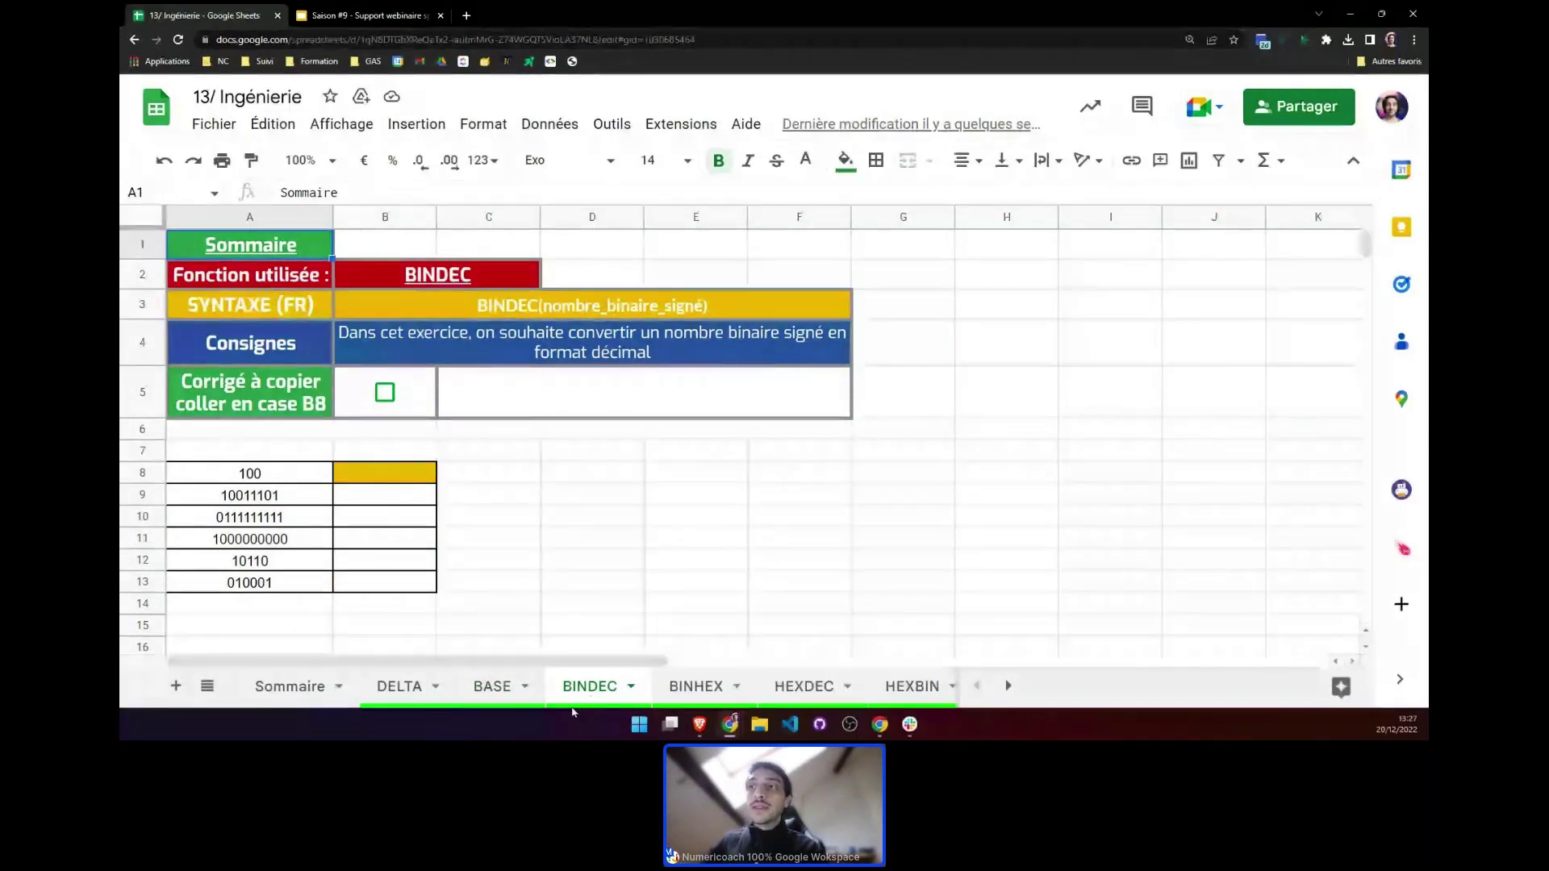
left_click(498, 688)
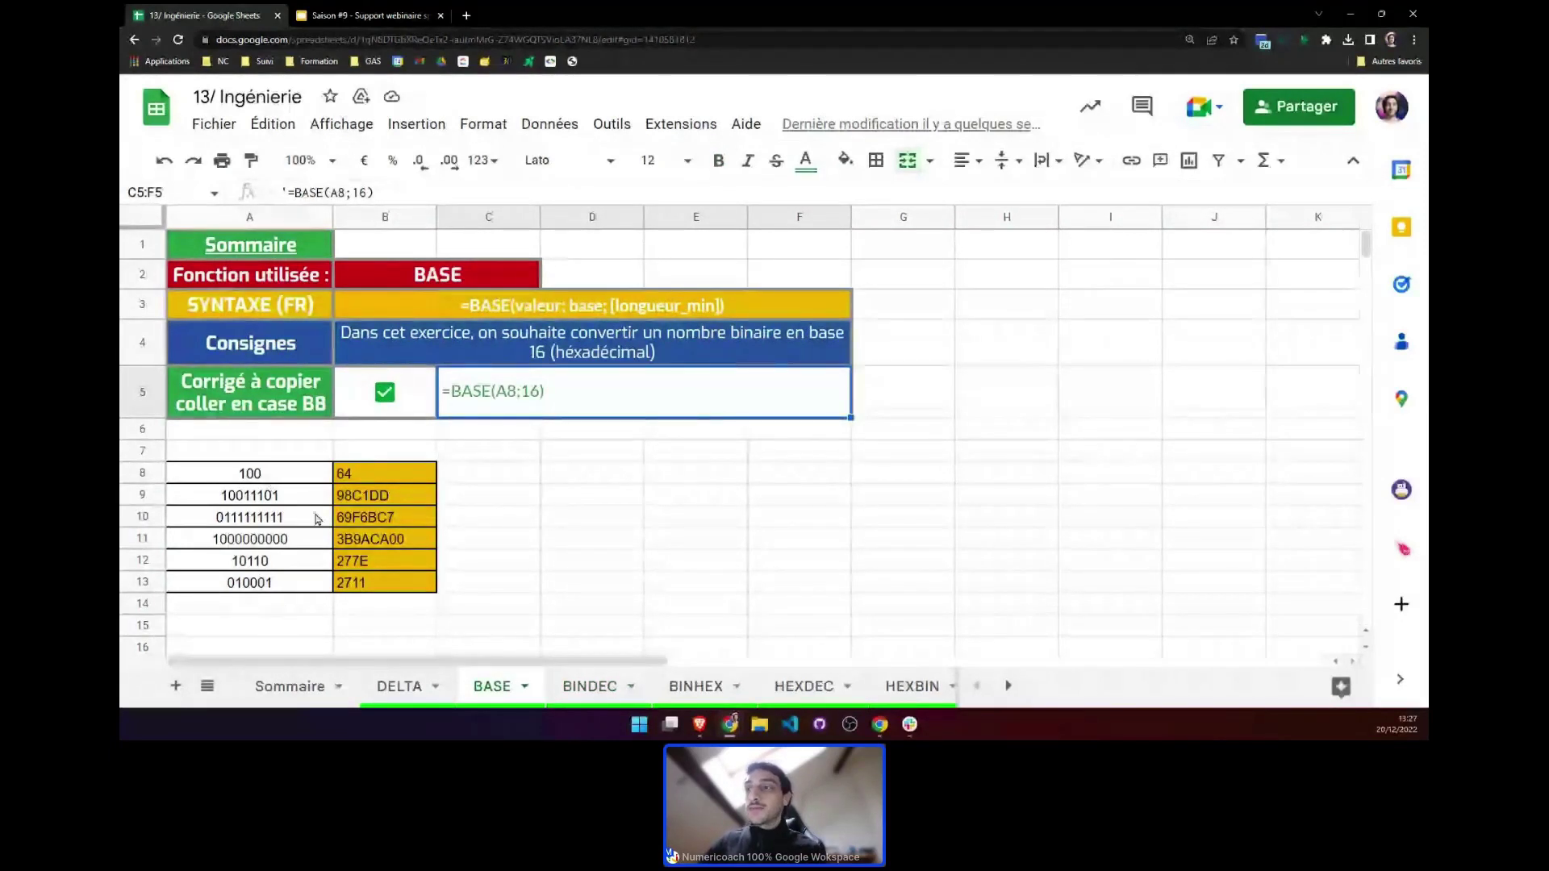
left_click(589, 686)
left_click(352, 476)
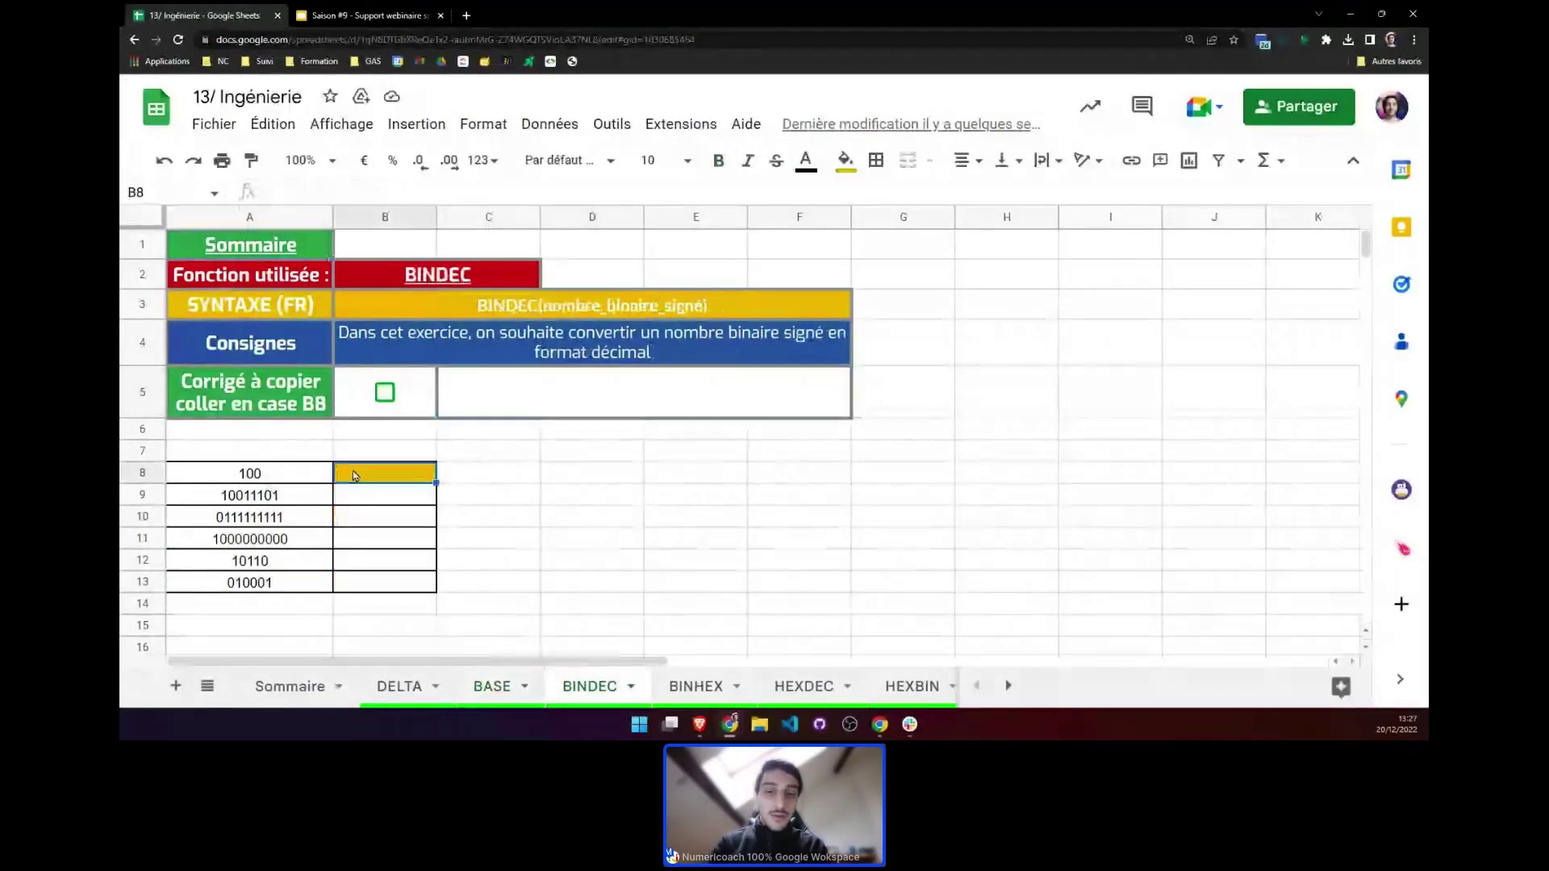
type("=bi")
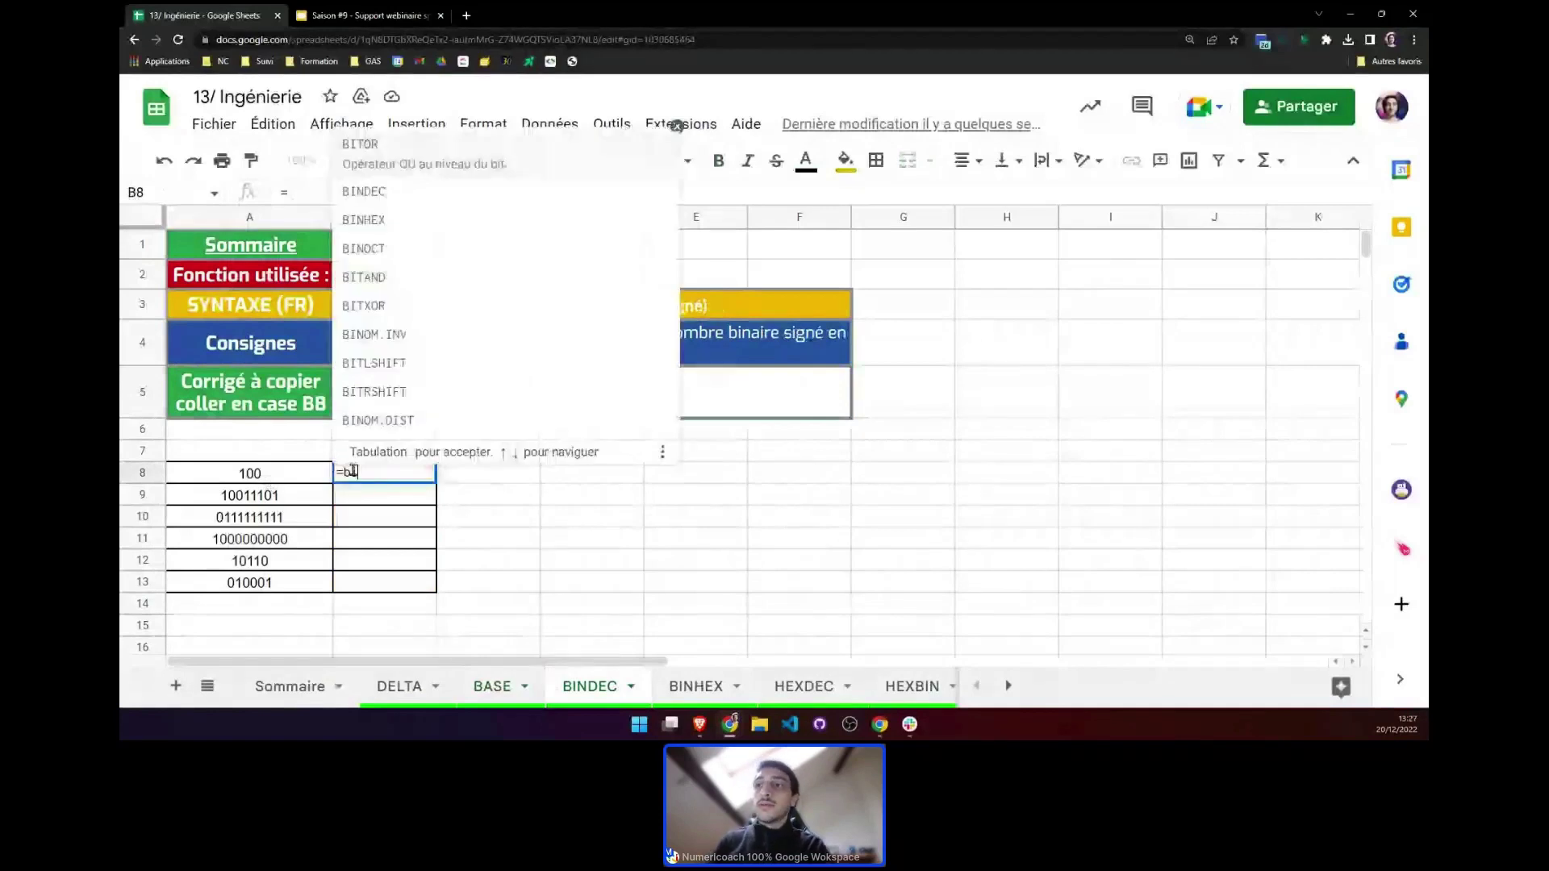
type("NDEC(")
left_click(310, 480)
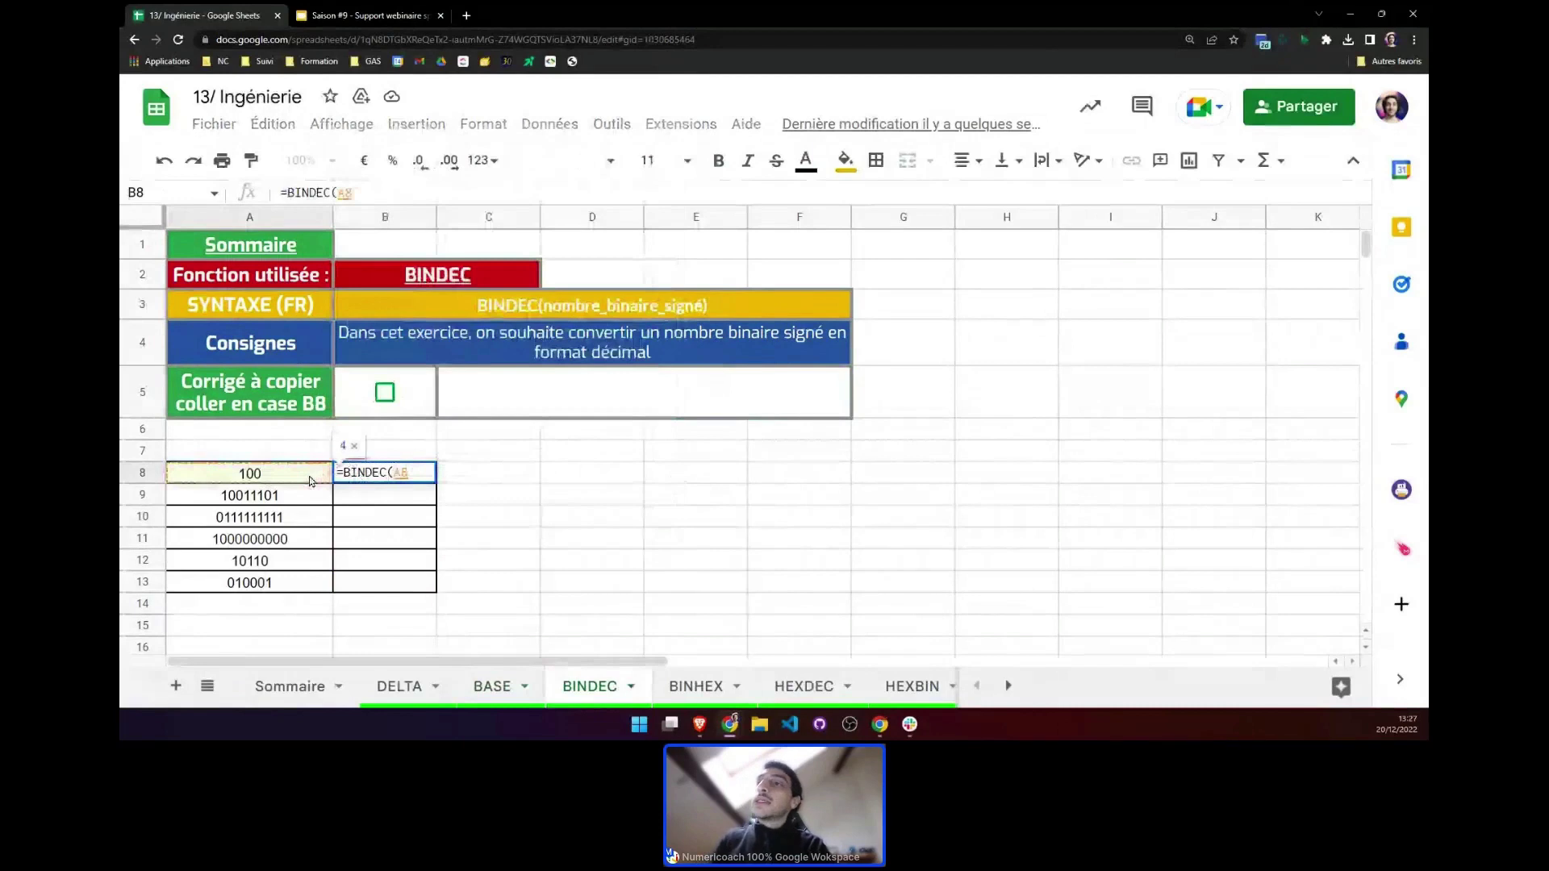
key("Return")
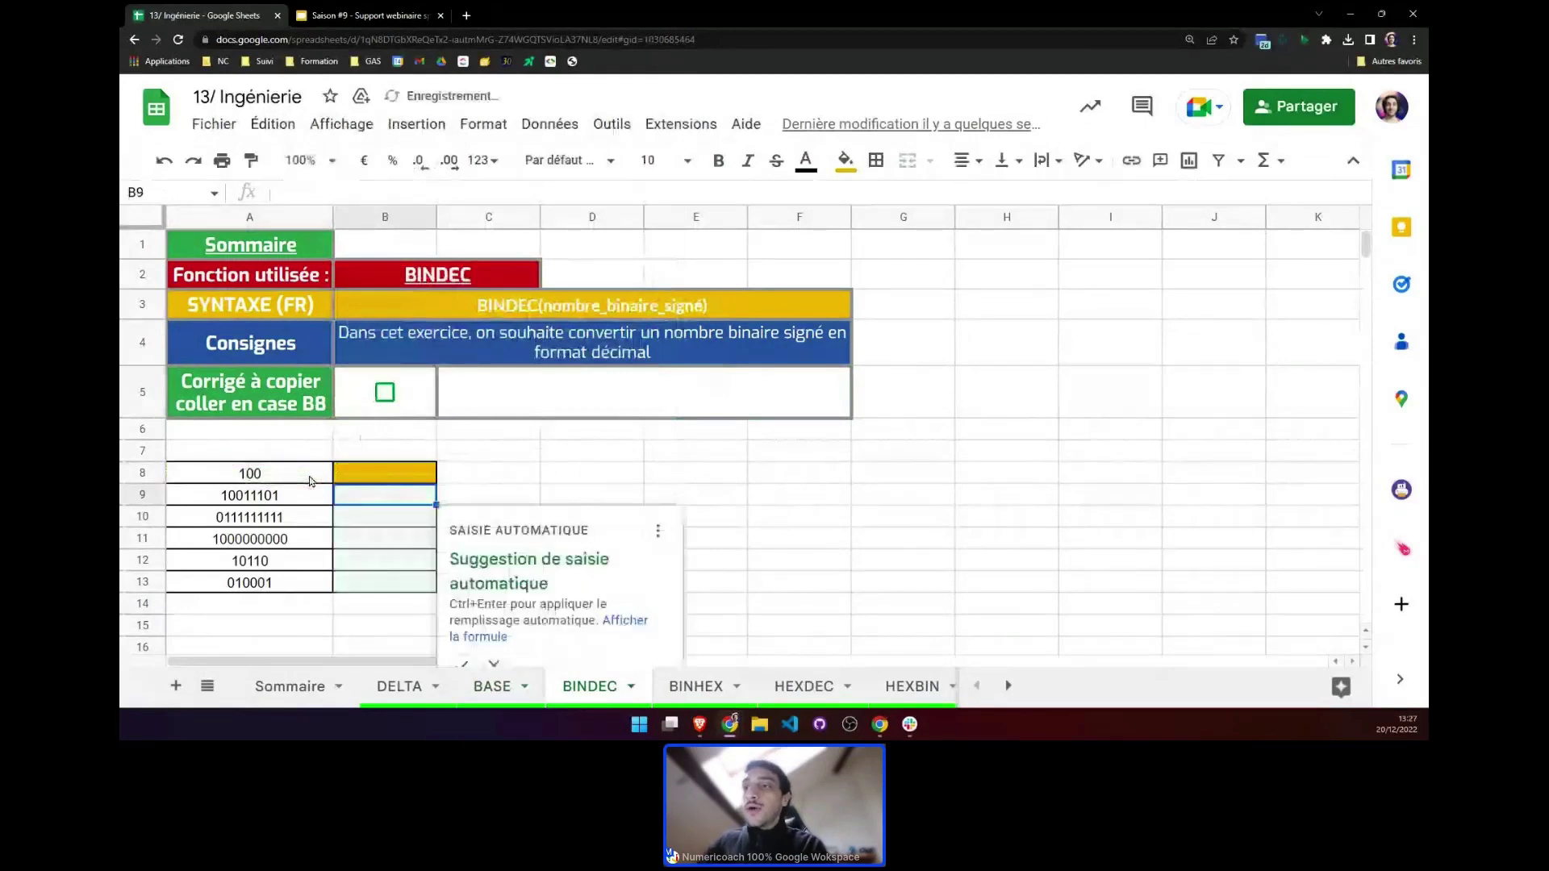
Accept the autofill suggestion to extend the BINDEC formula through B13, and dismiss the notification
scroll(311, 481, "down", 1)
key("ctrl+Return")
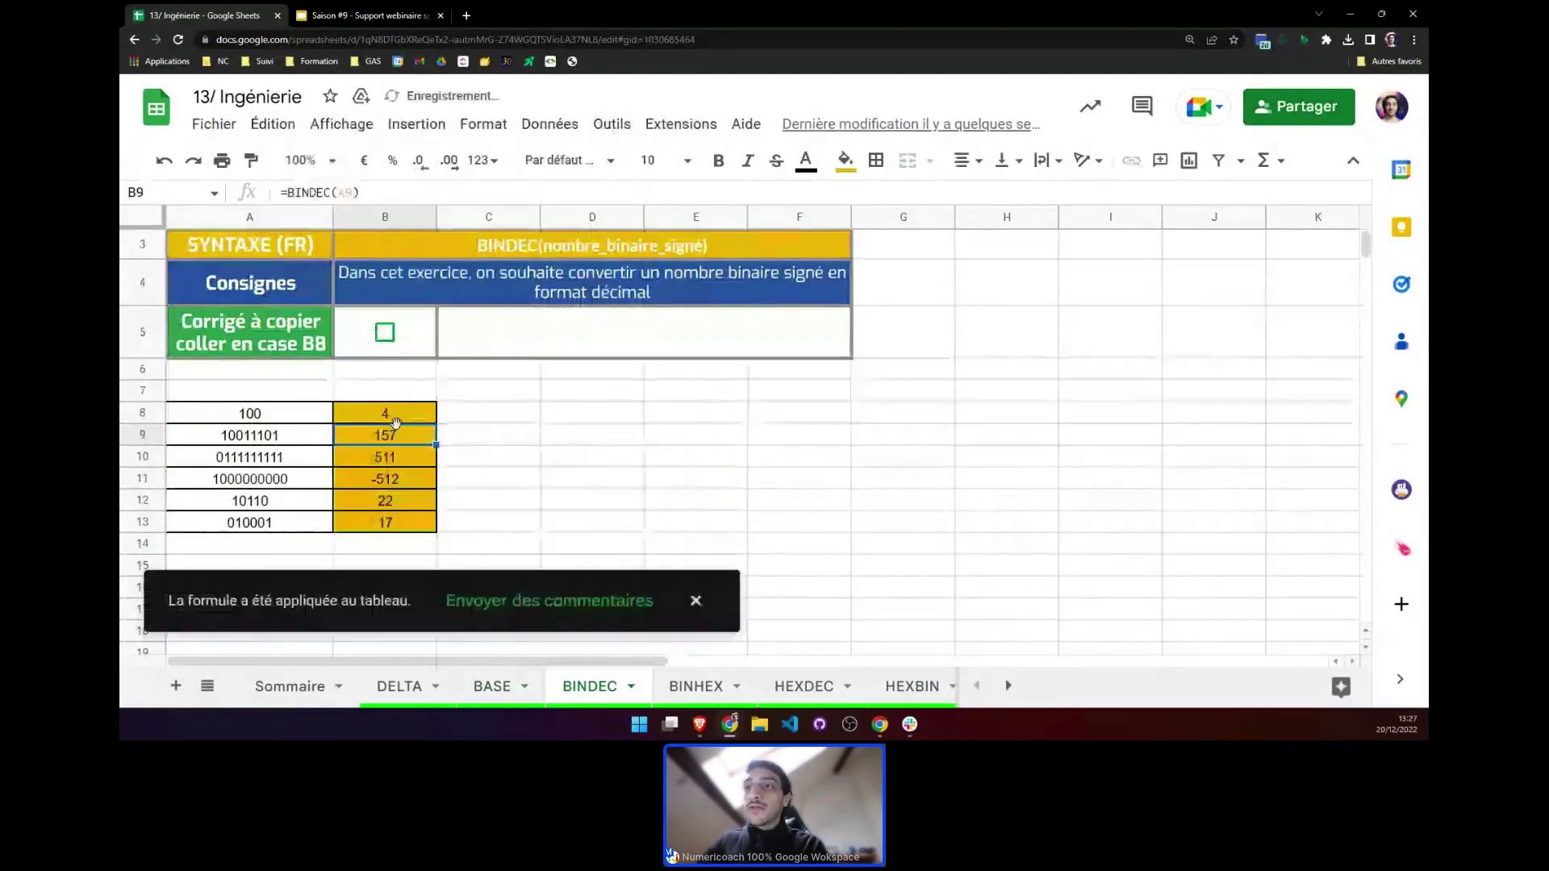
left_click(698, 601)
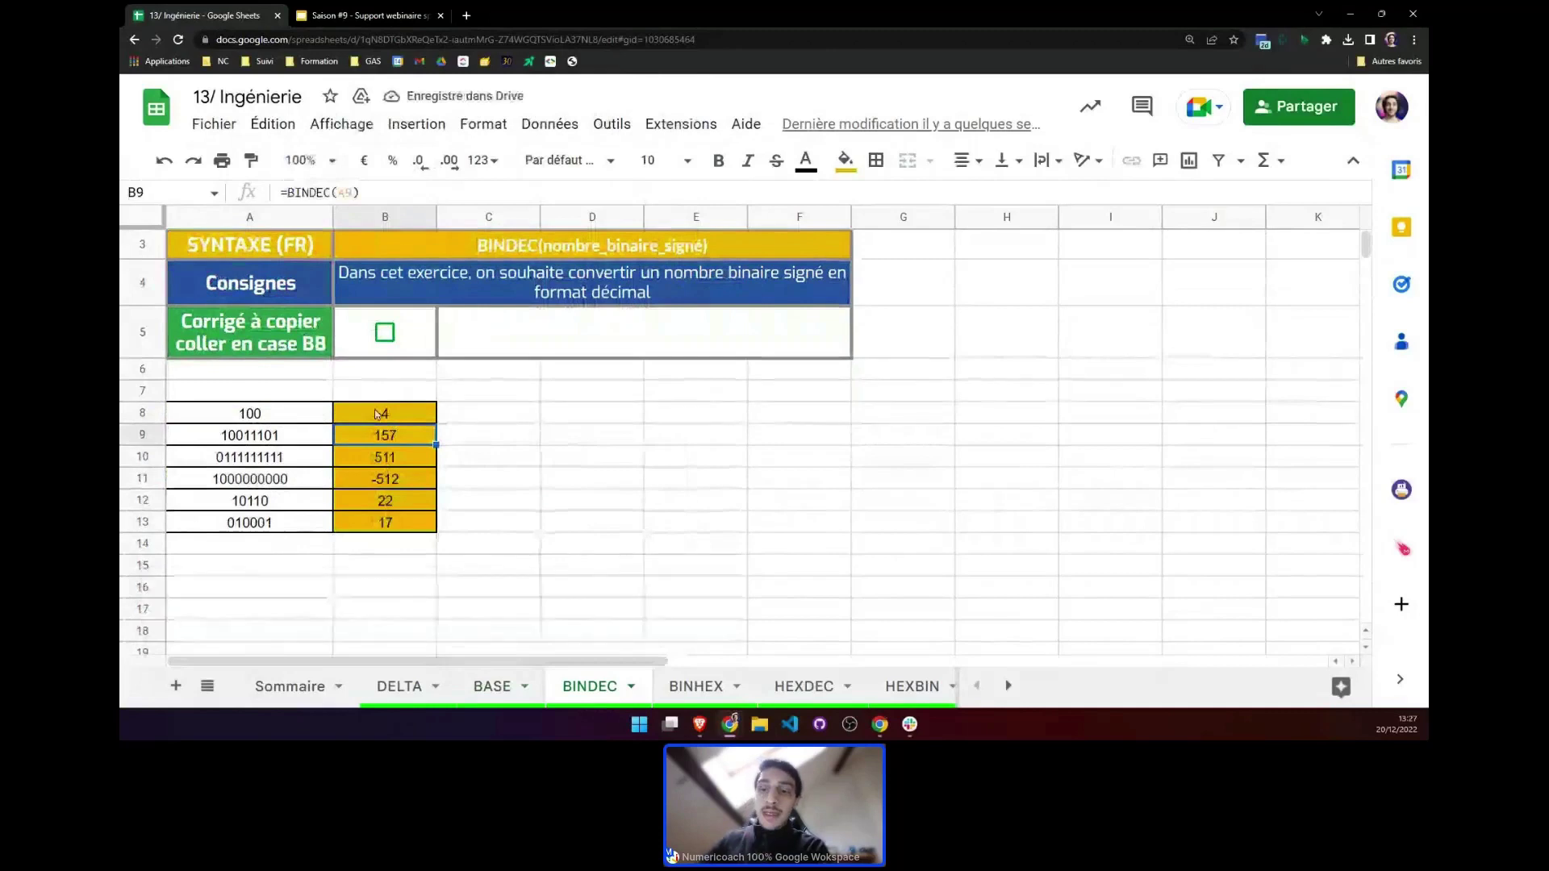
Review the decimal results in B8:B11 and reveal the correction of the BINDEC exercise
left_click(375, 408)
key("Down")
key("Down")
key("Down")
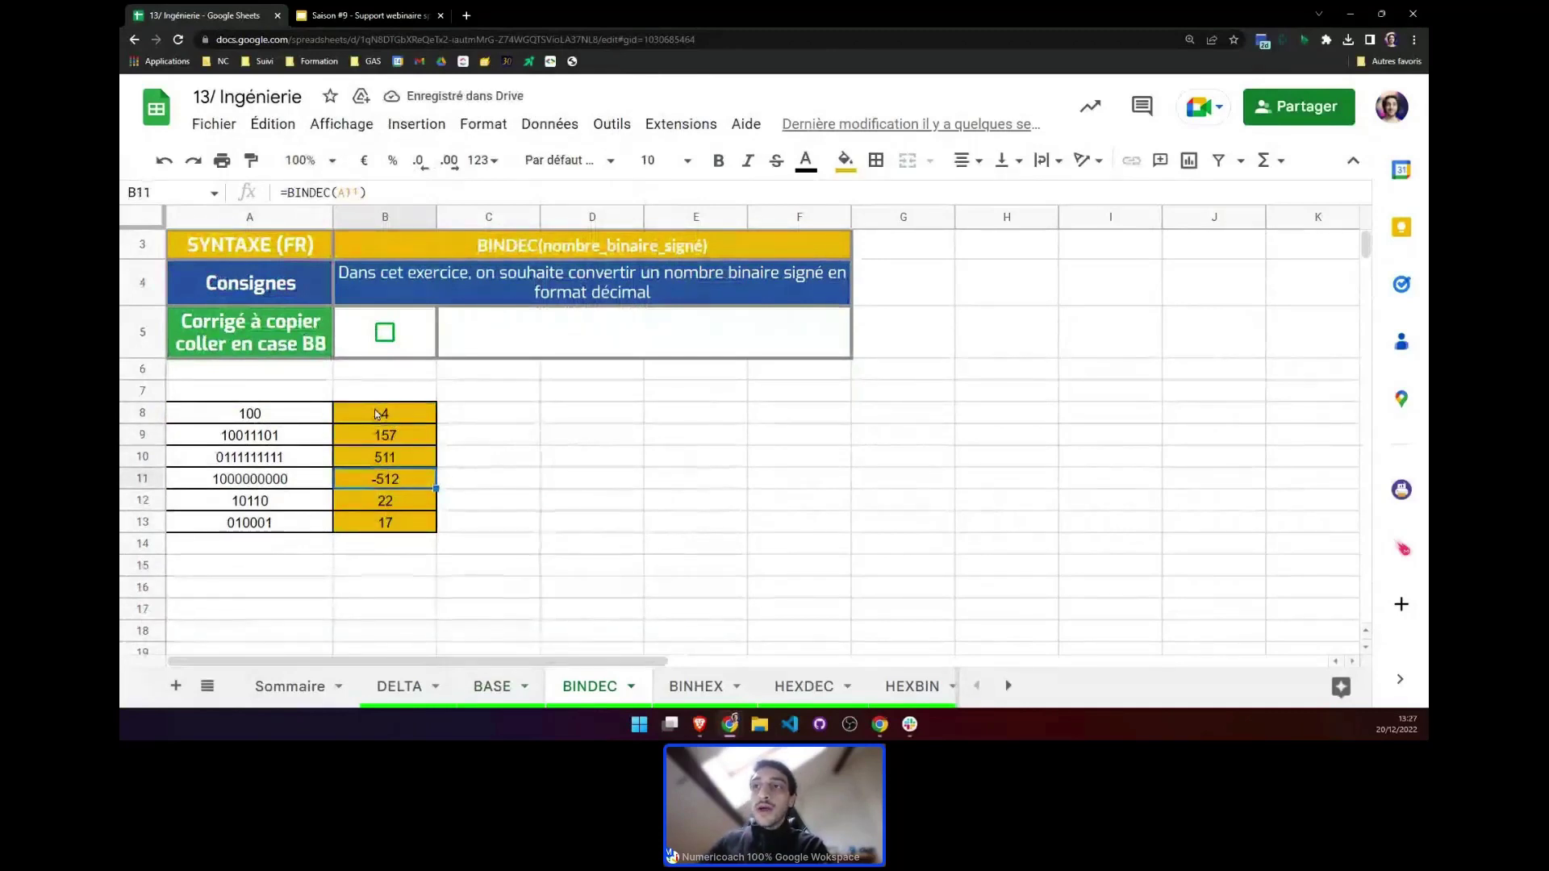
key("Up")
key("Up")
key("Up")
key("Up")
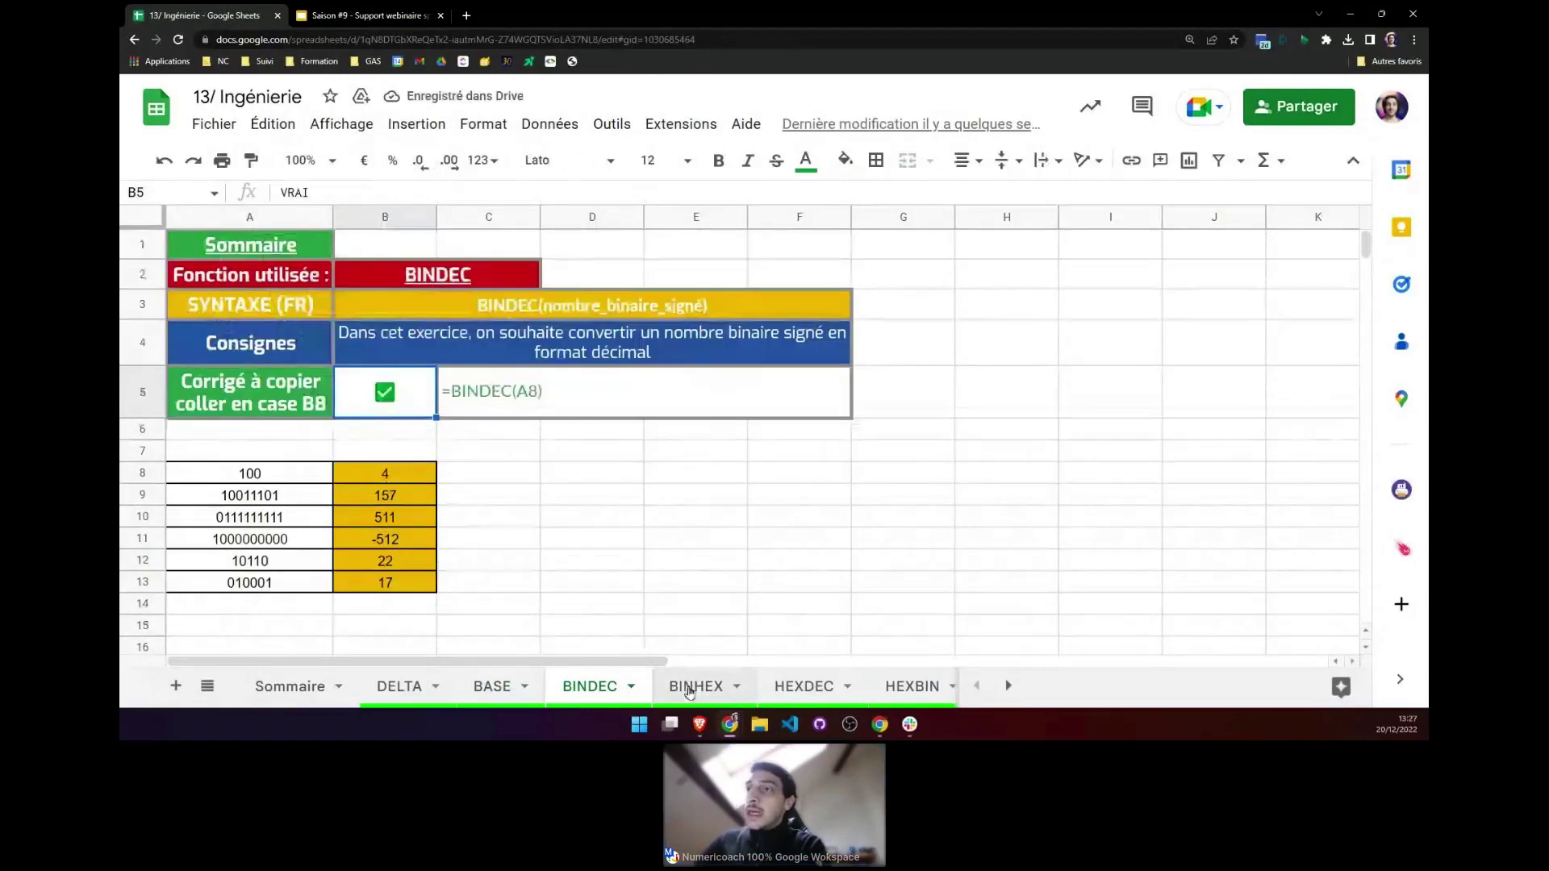
Open the BINHEX exercise sheet and enter =BINHEX(A8) in B8
left_click(689, 691)
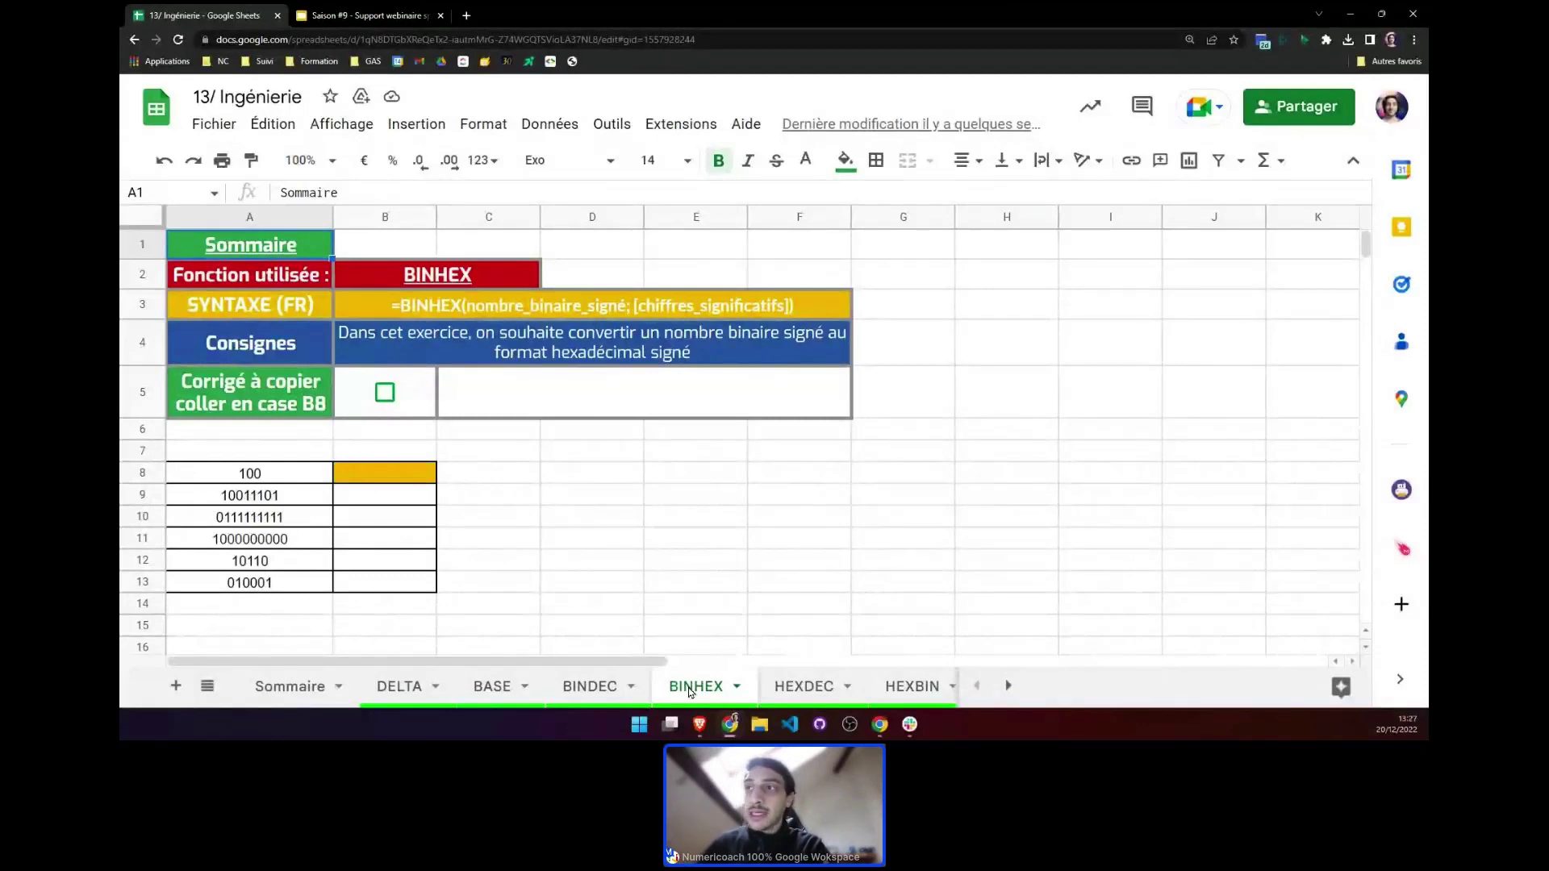
left_click(428, 472)
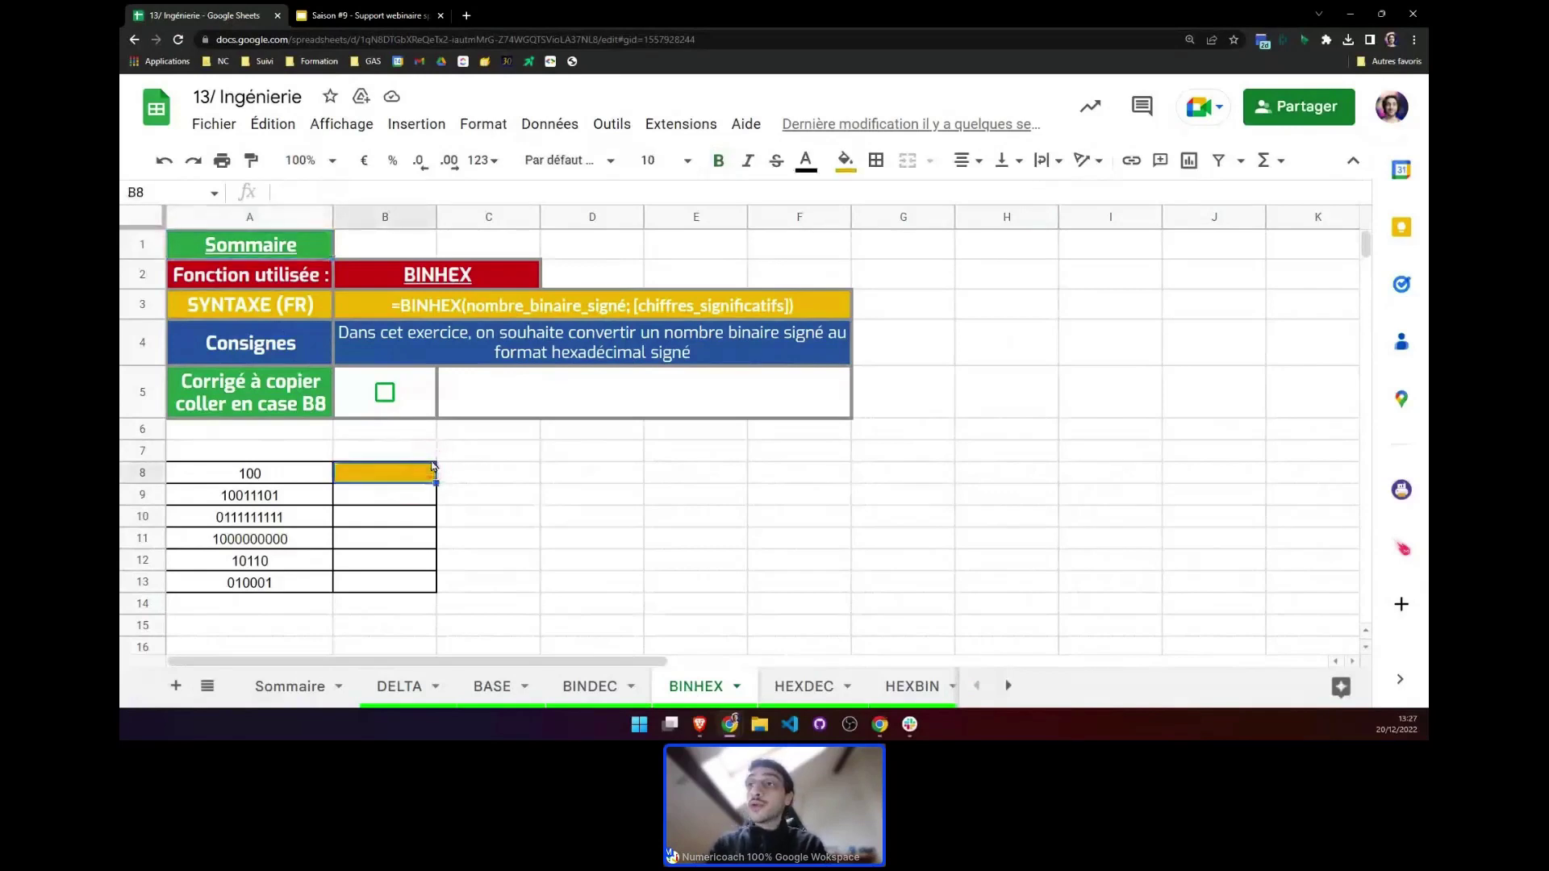
type("=bi")
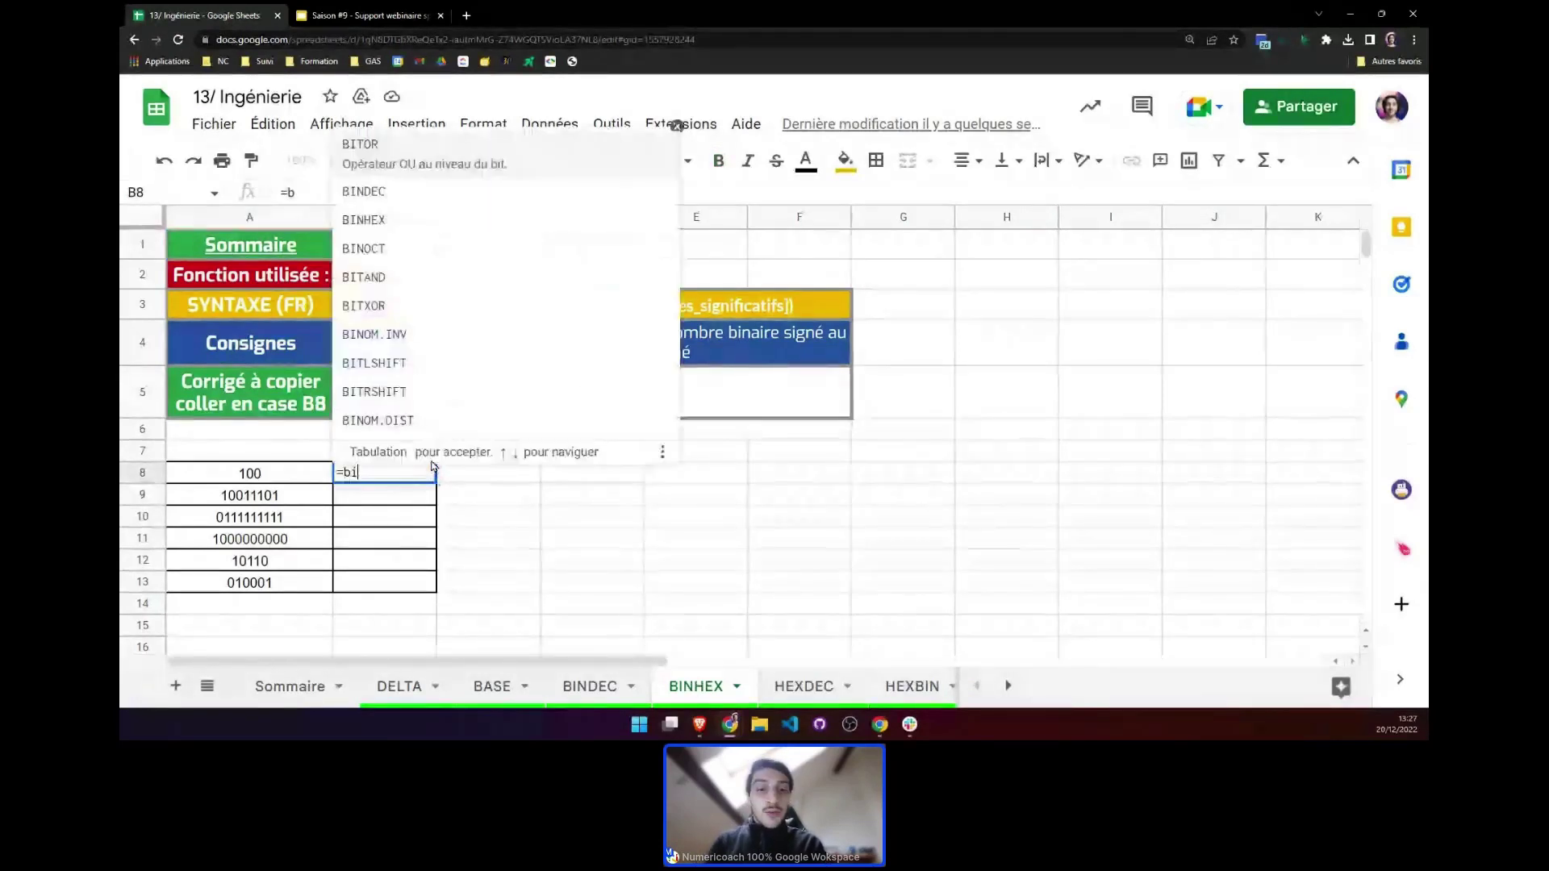
type("nhe")
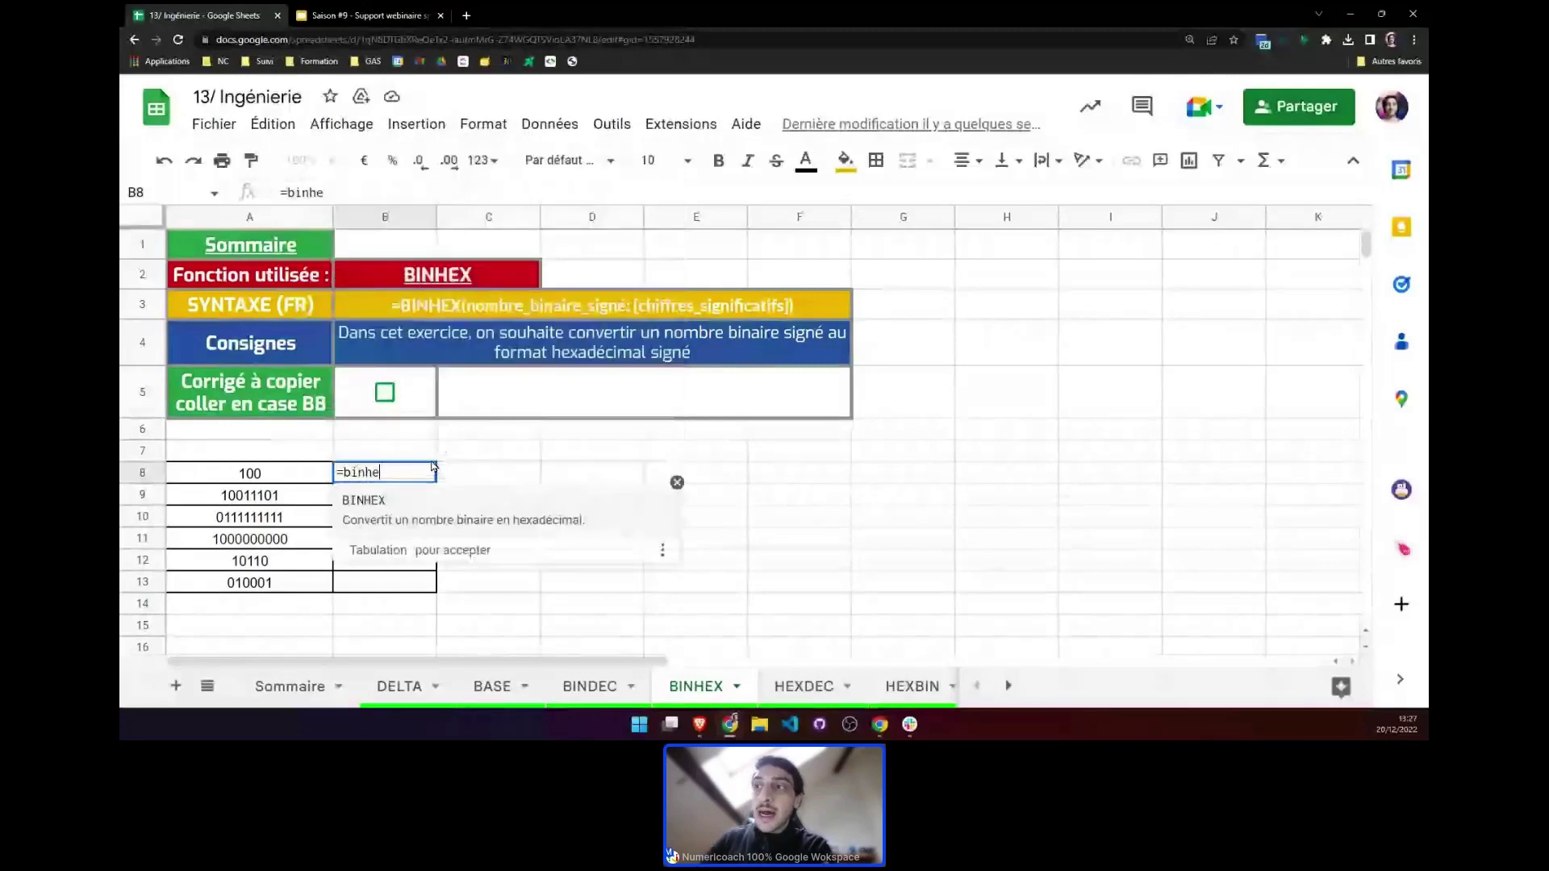
left_click(414, 511)
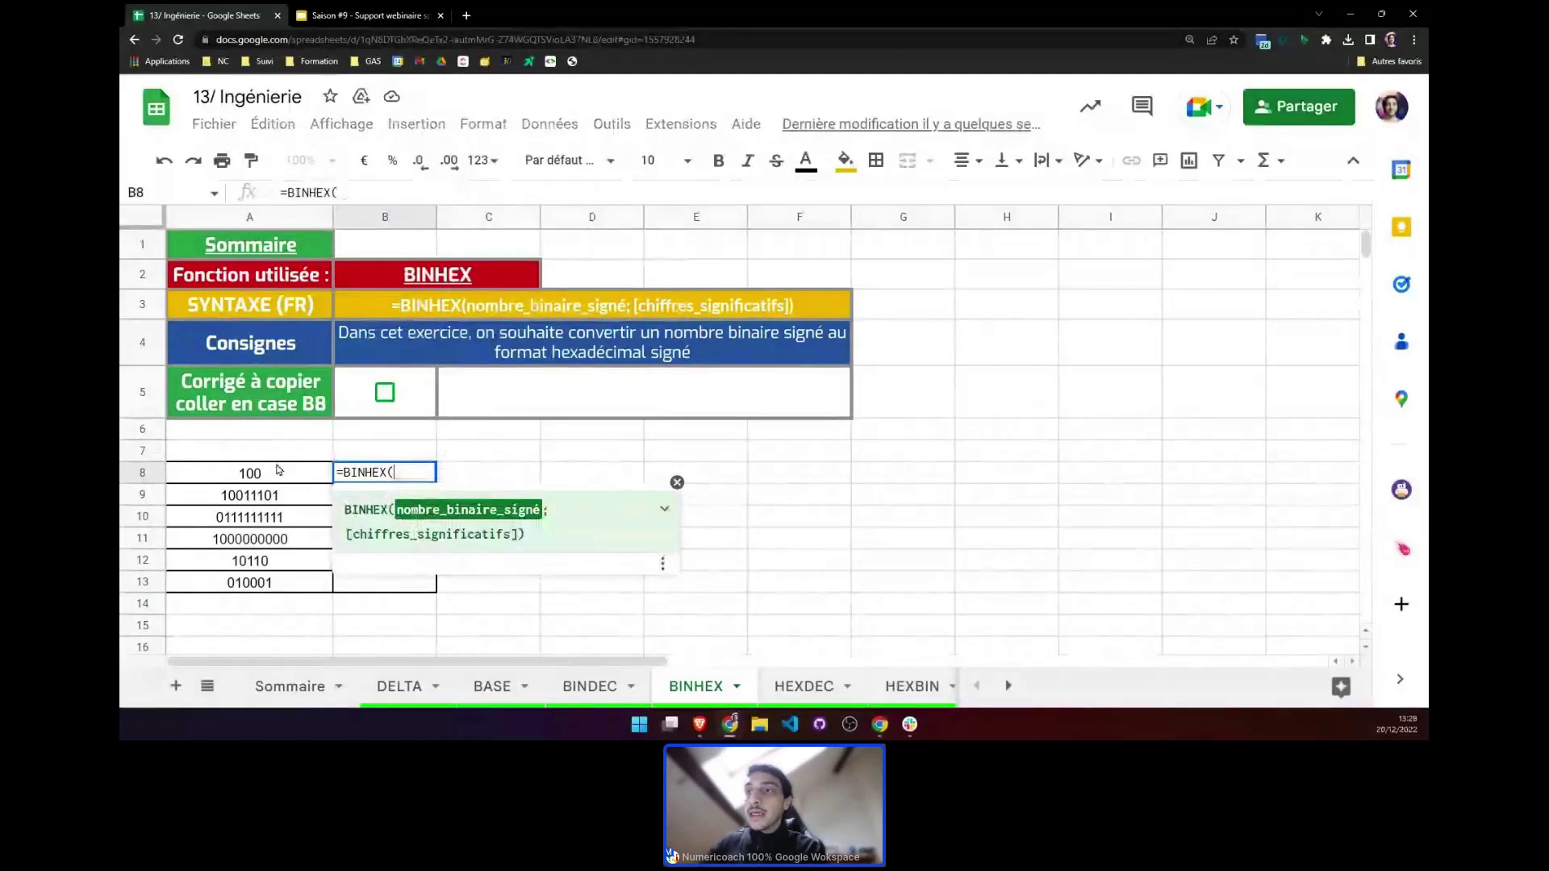
left_click(277, 472)
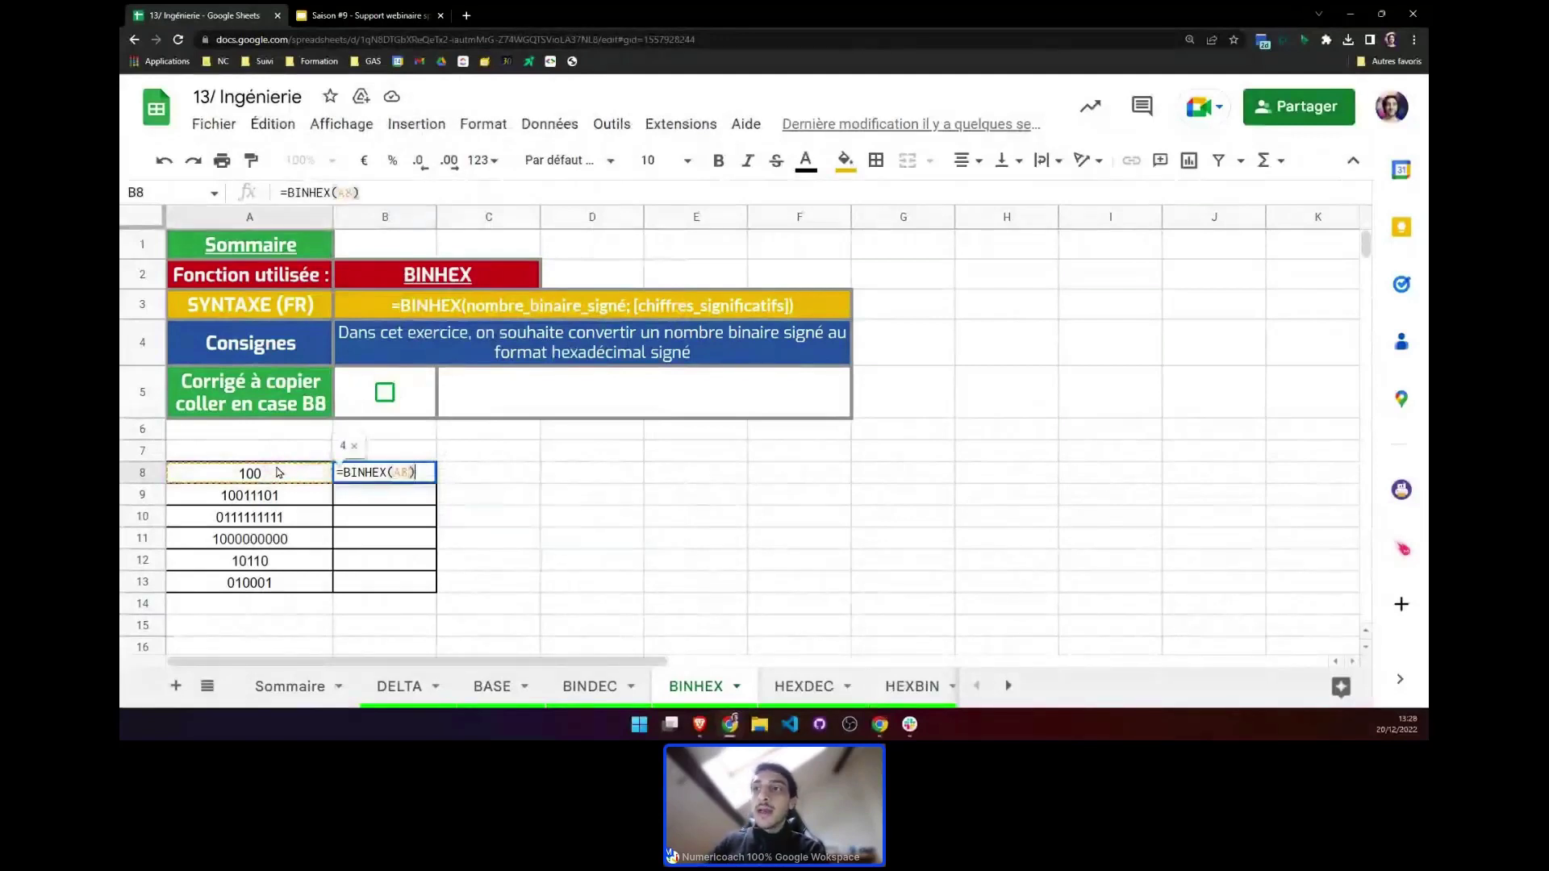
key("Return")
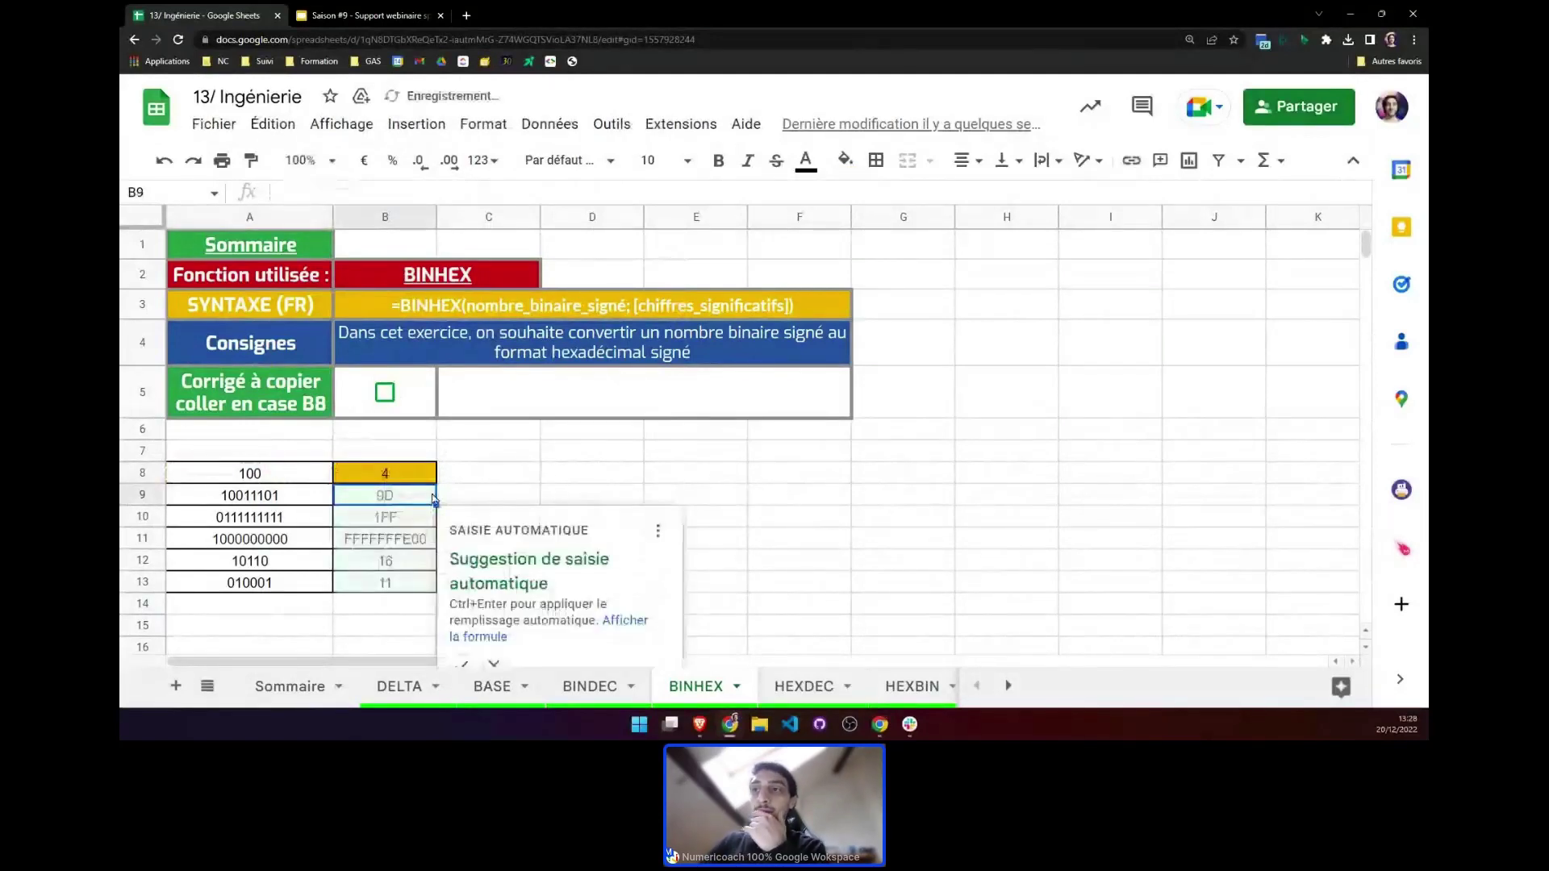
Accept the autofill suggestion to extend the BINHEX formula through B13, and reveal the correction of the exercise
left_click(462, 665)
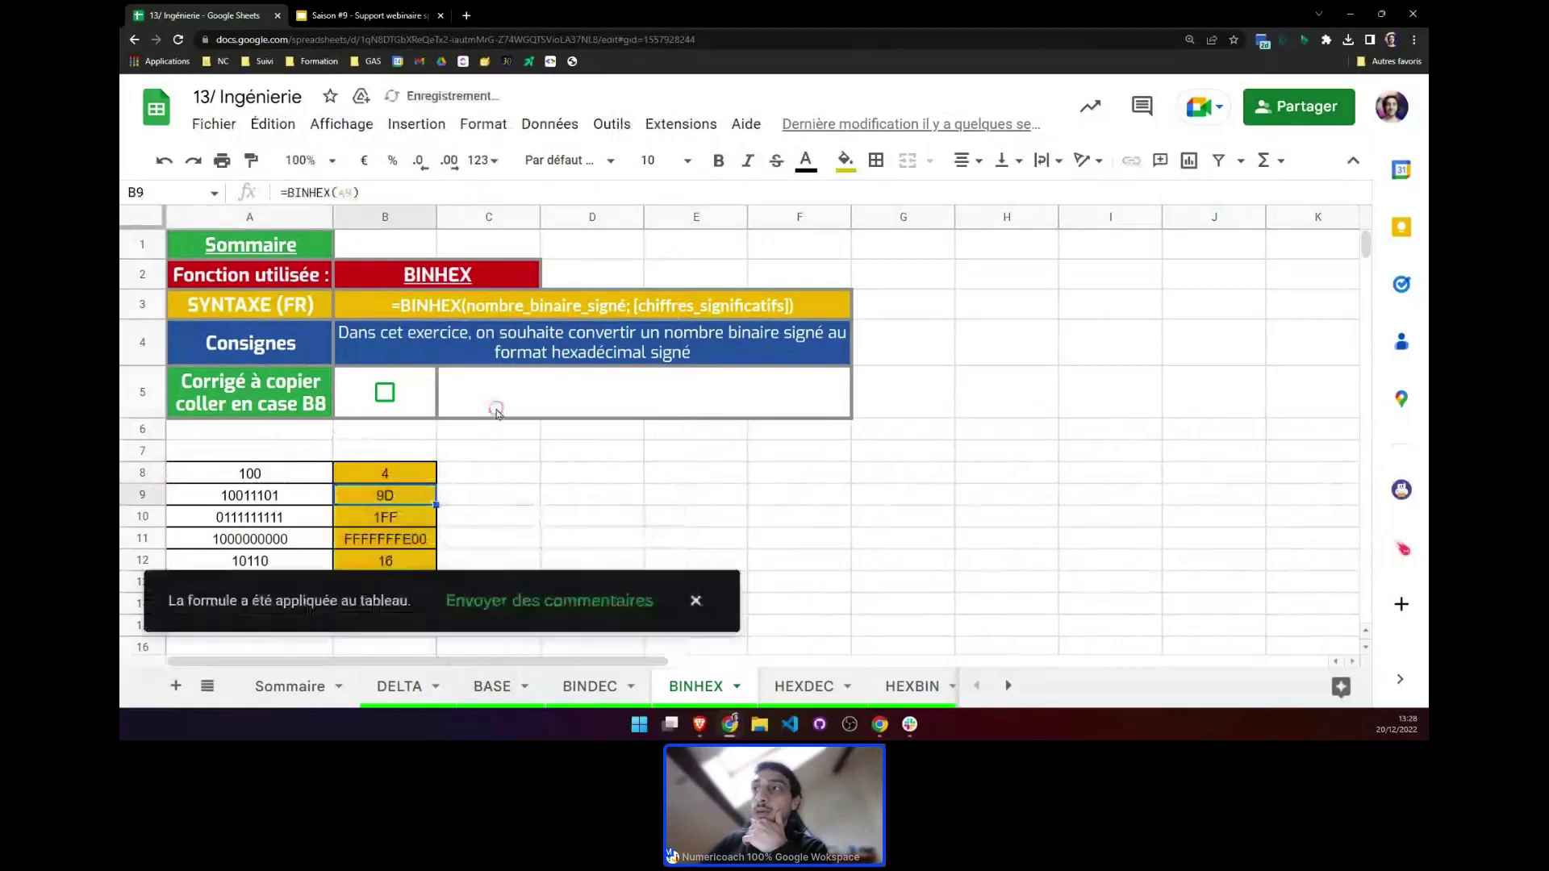
left_click(385, 393)
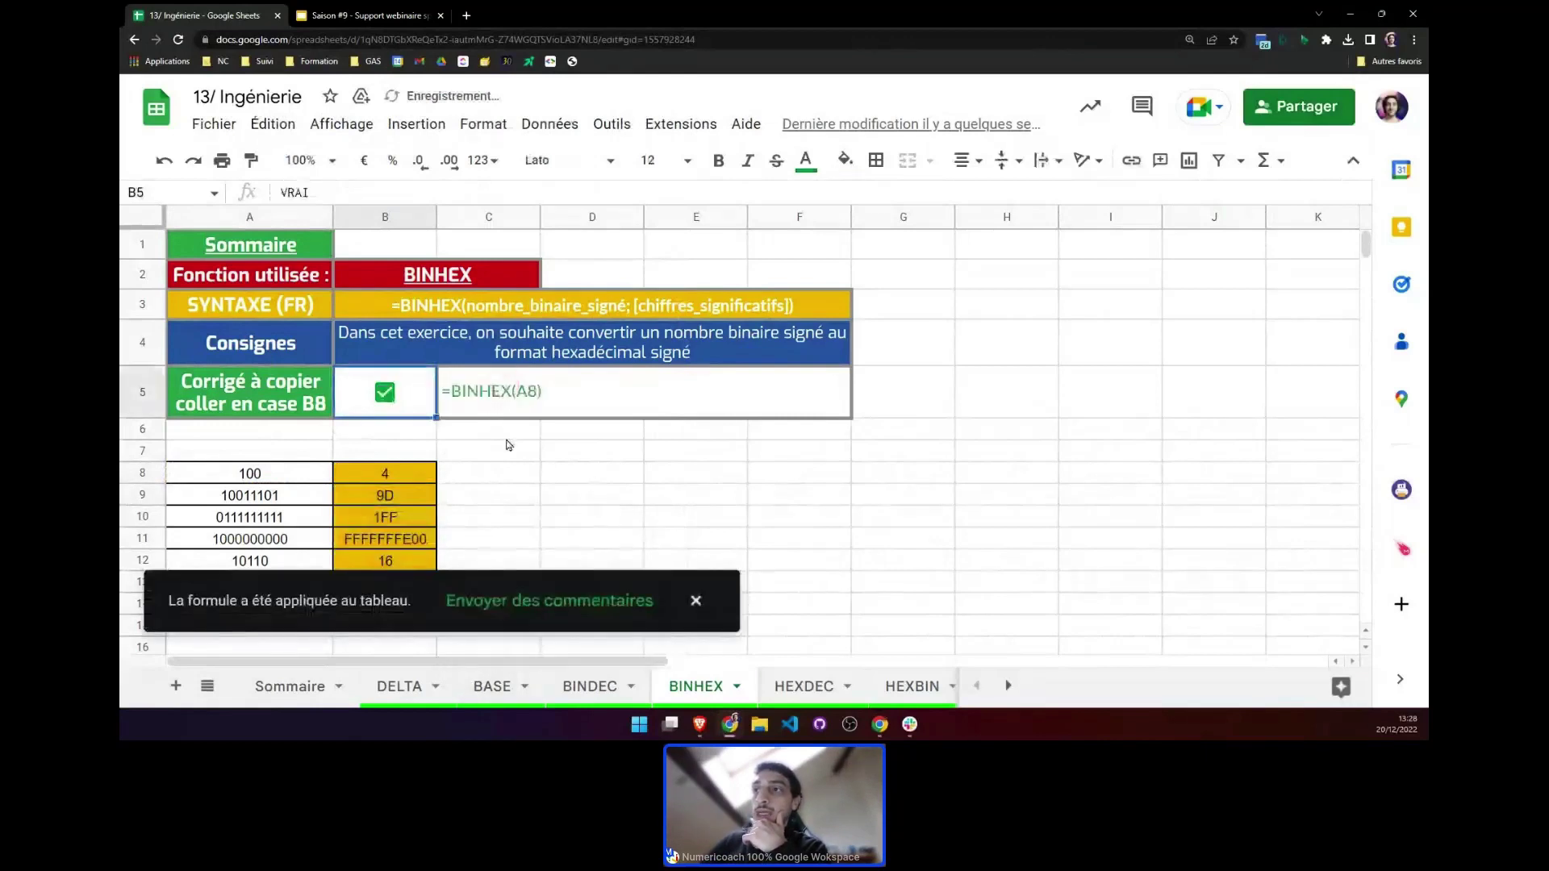
left_click(697, 601)
Read the formula help in B8 for BINHEX's nombre_binaire_signé and chiffres_significatifs arguments, and close it
left_click(420, 477)
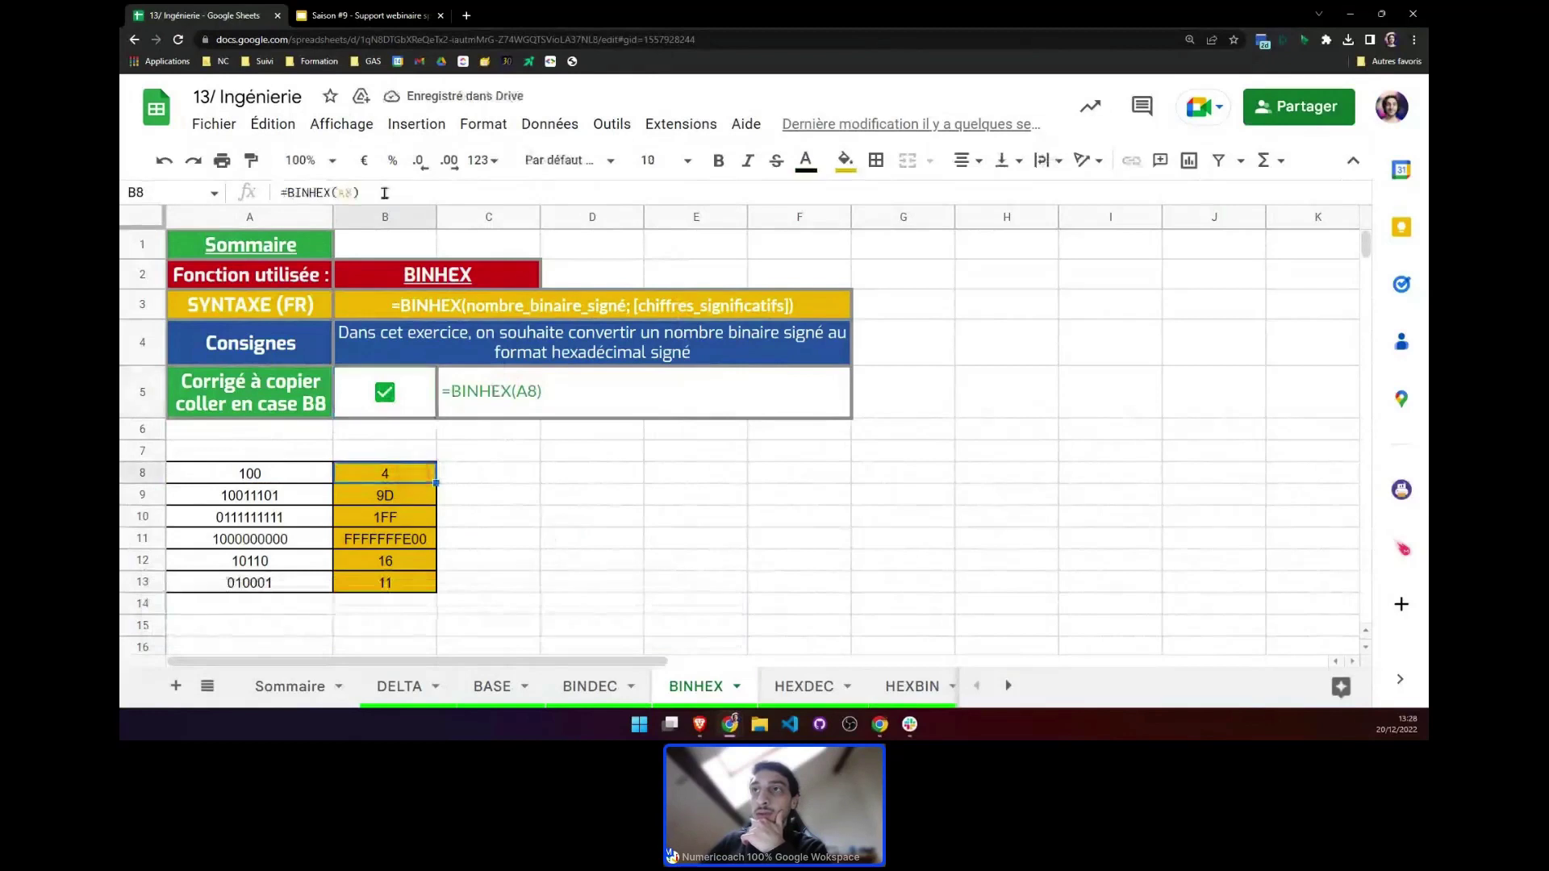
left_click(375, 193)
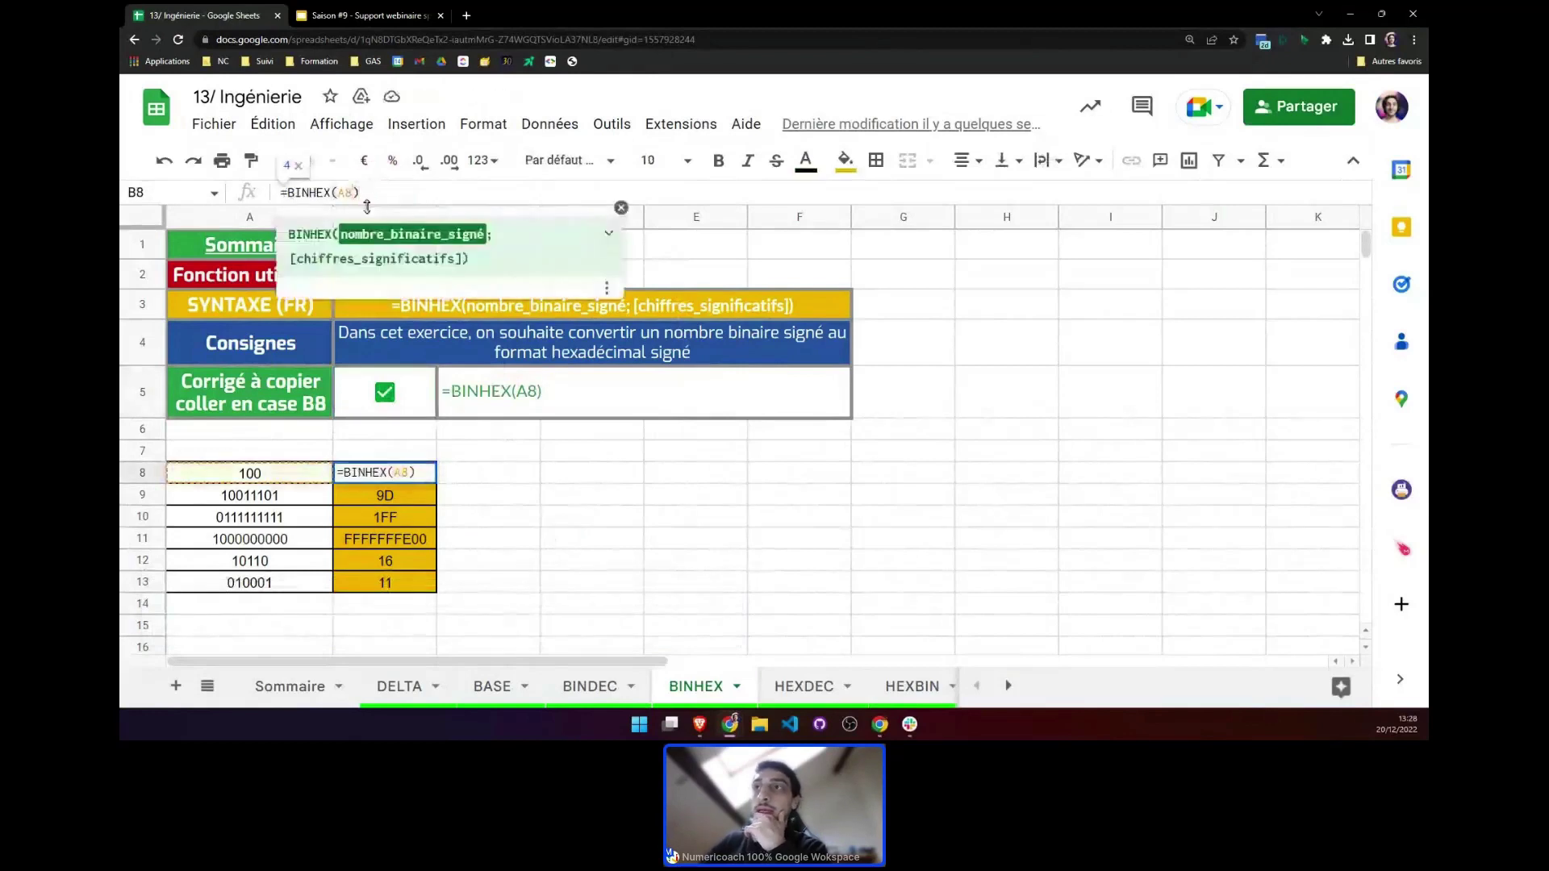
left_click(609, 234)
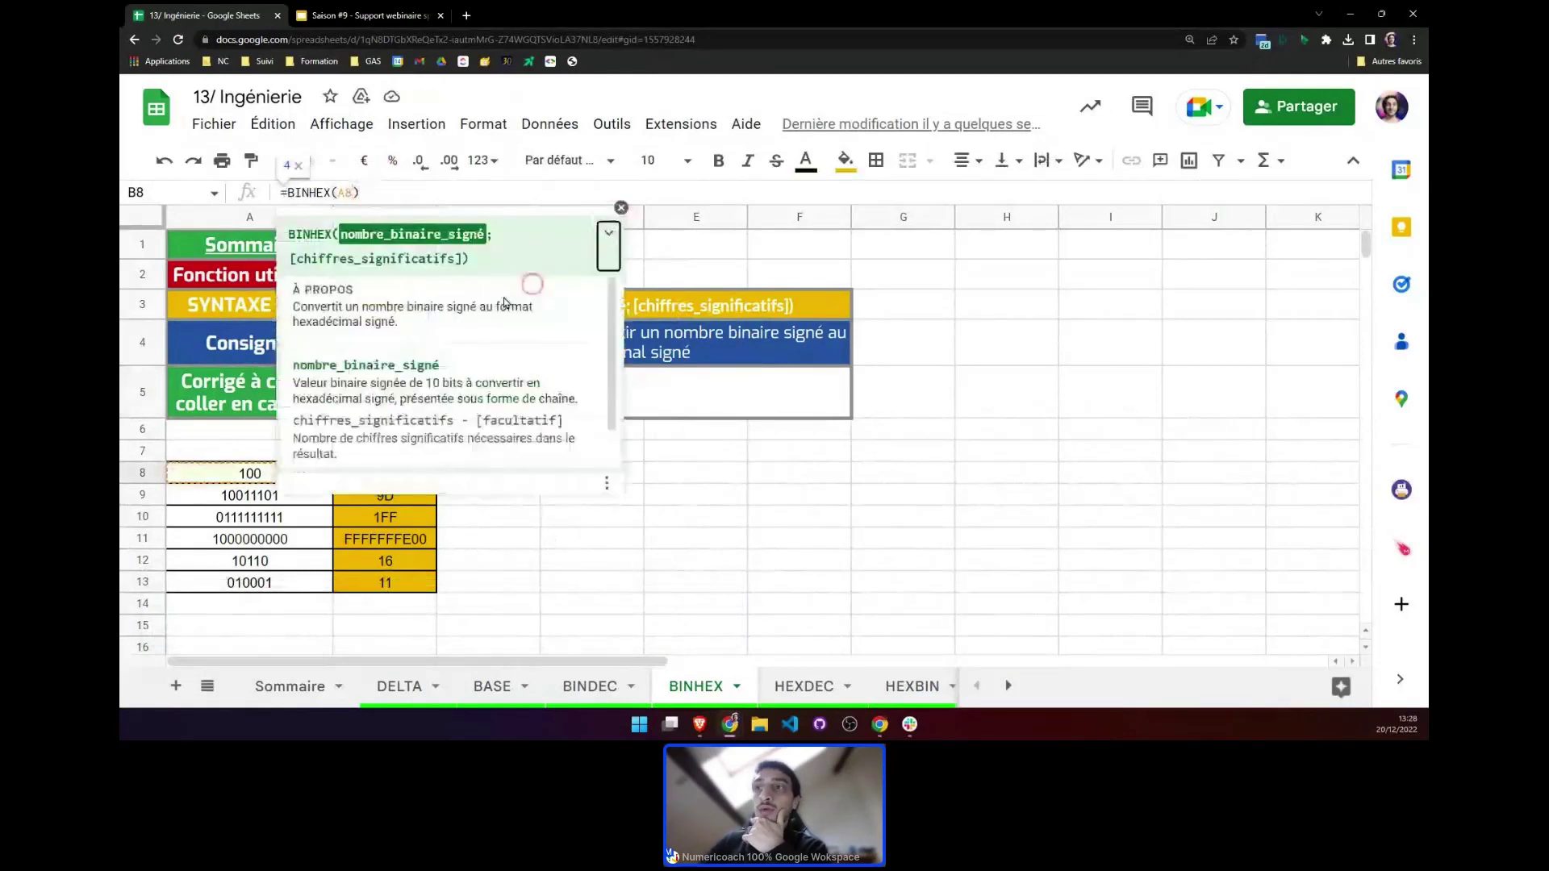
left_click_drag(307, 439, 366, 440)
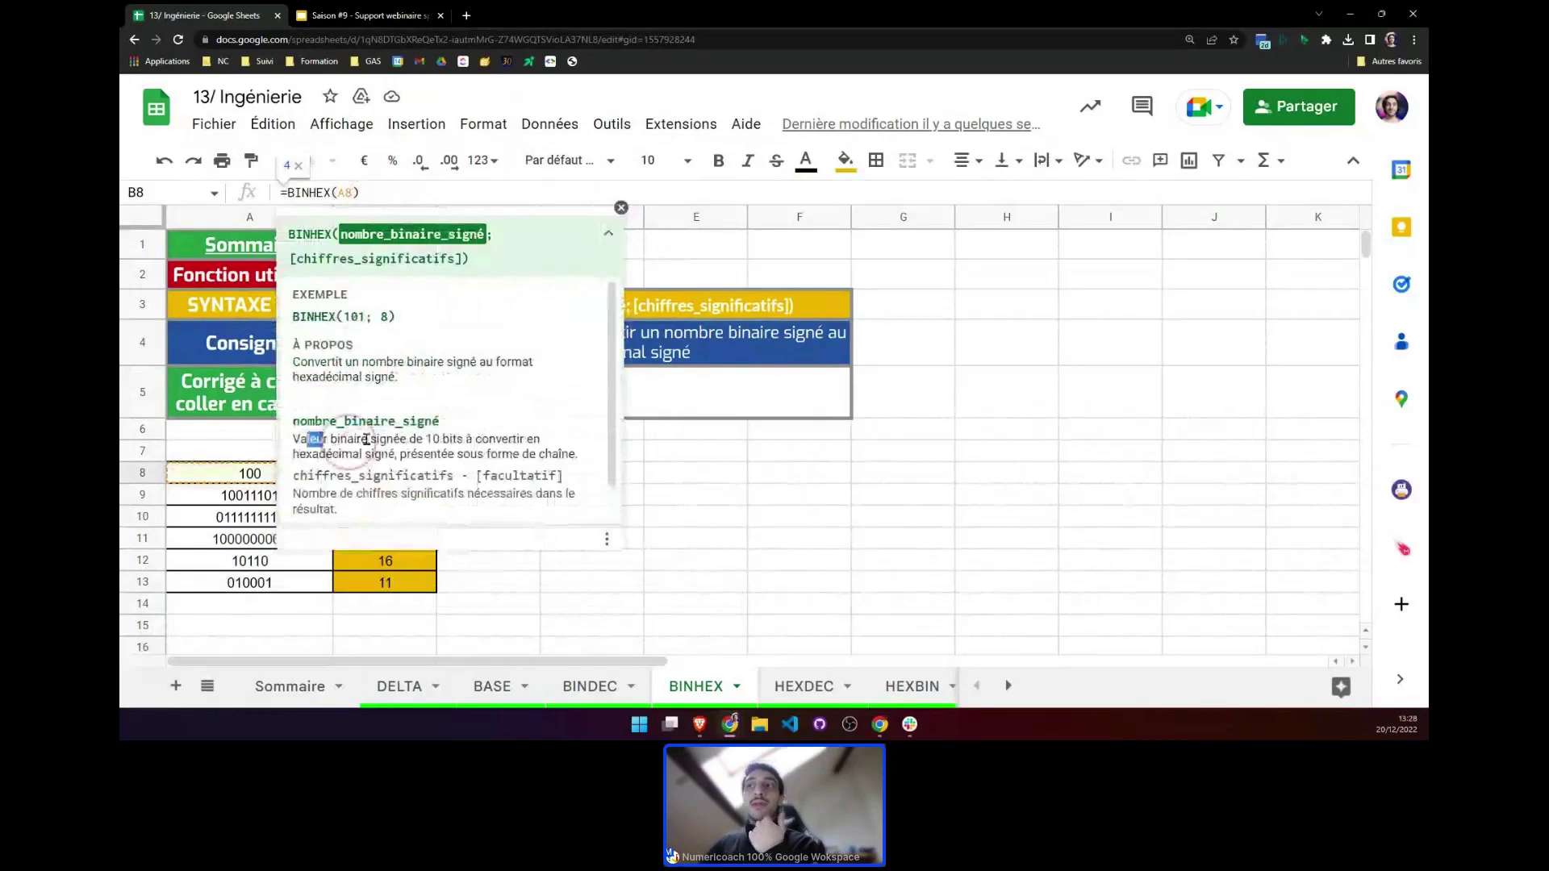
left_click(517, 442)
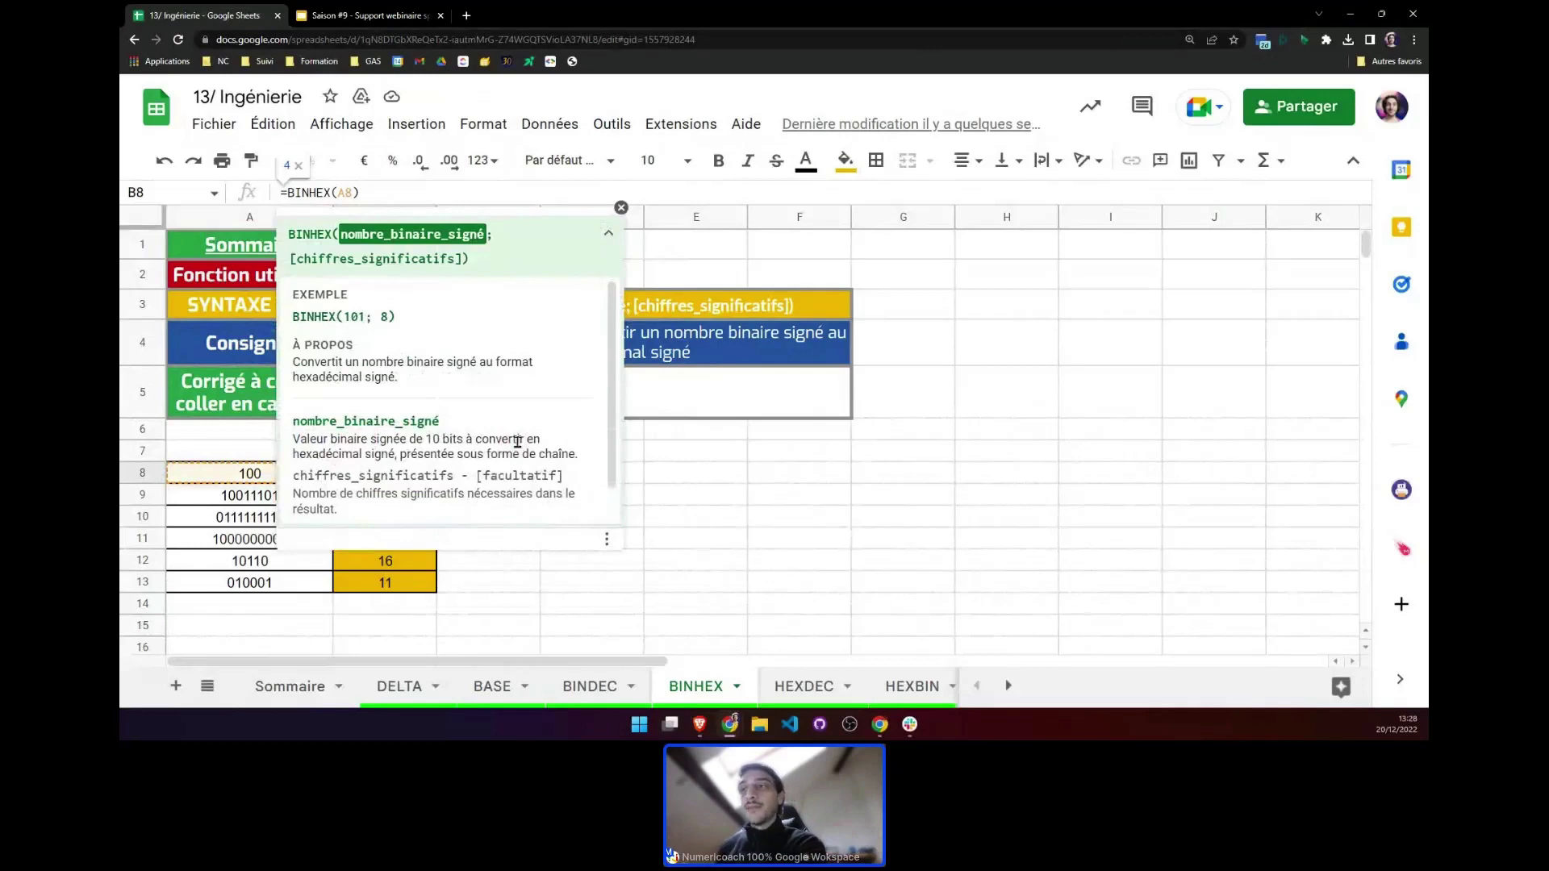
scroll(405, 460, "down", 1)
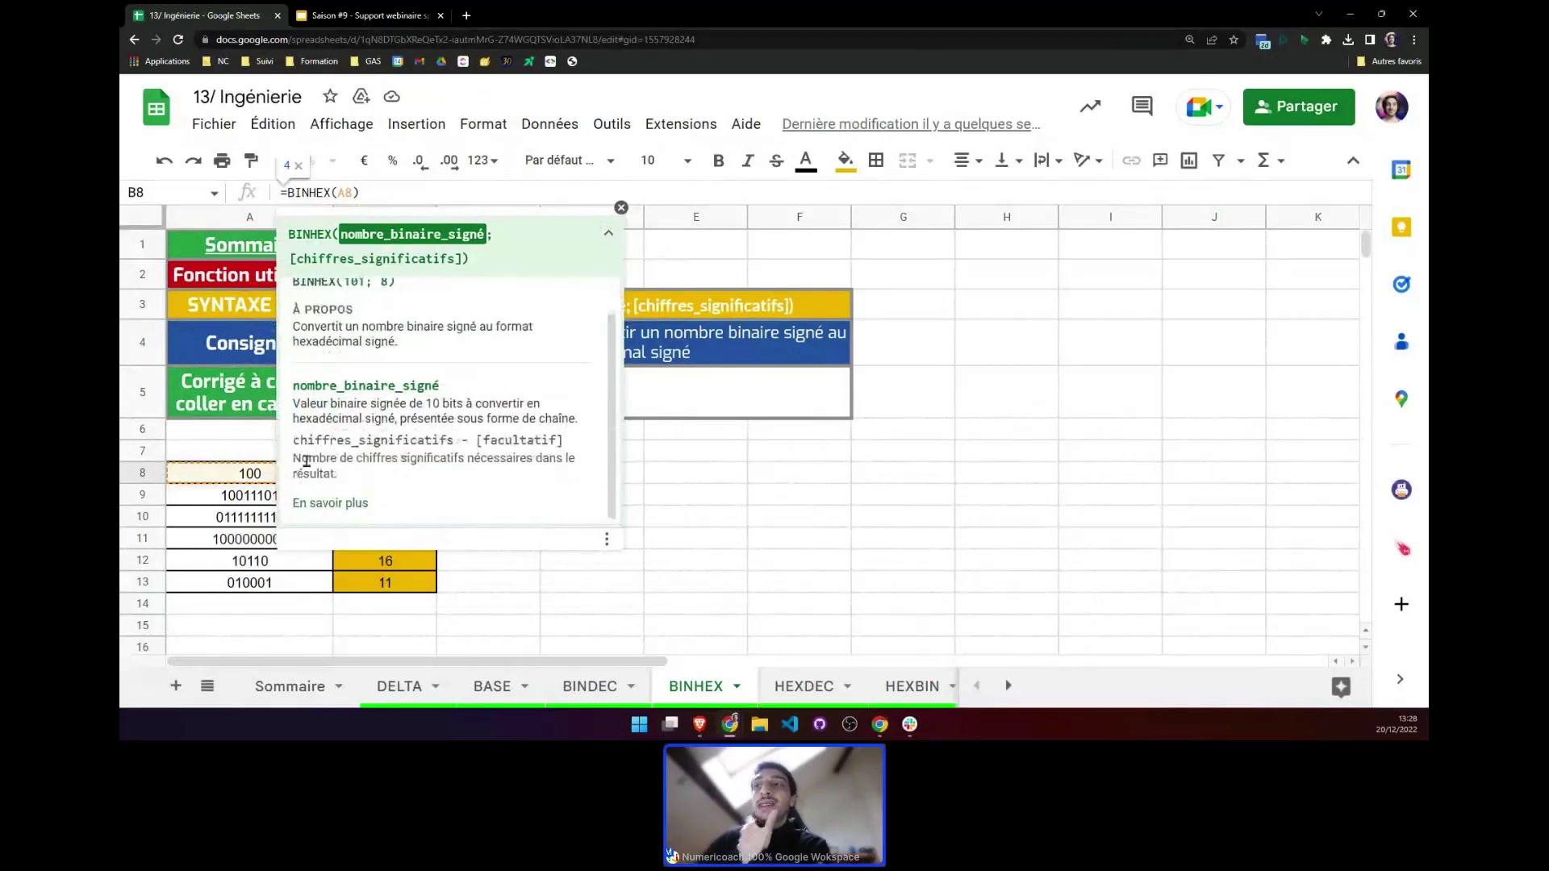
left_click_drag(308, 459, 544, 464)
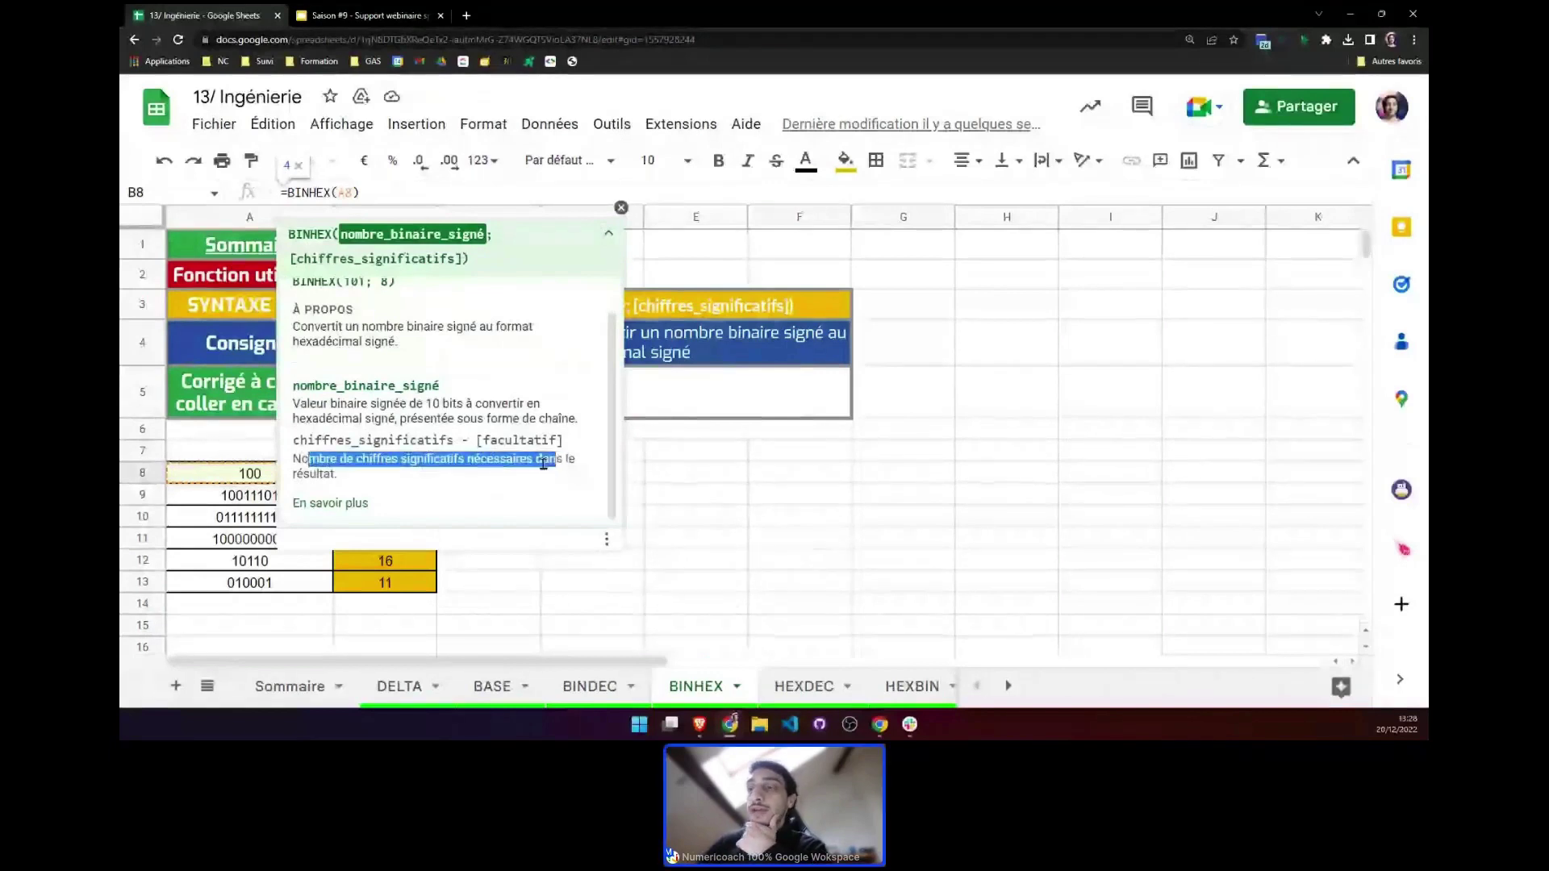
left_click(544, 464)
left_click(621, 207)
Add 2 as the significant digits argument in B8, making the formula =BINHEX(A8;2)
left_click(415, 474)
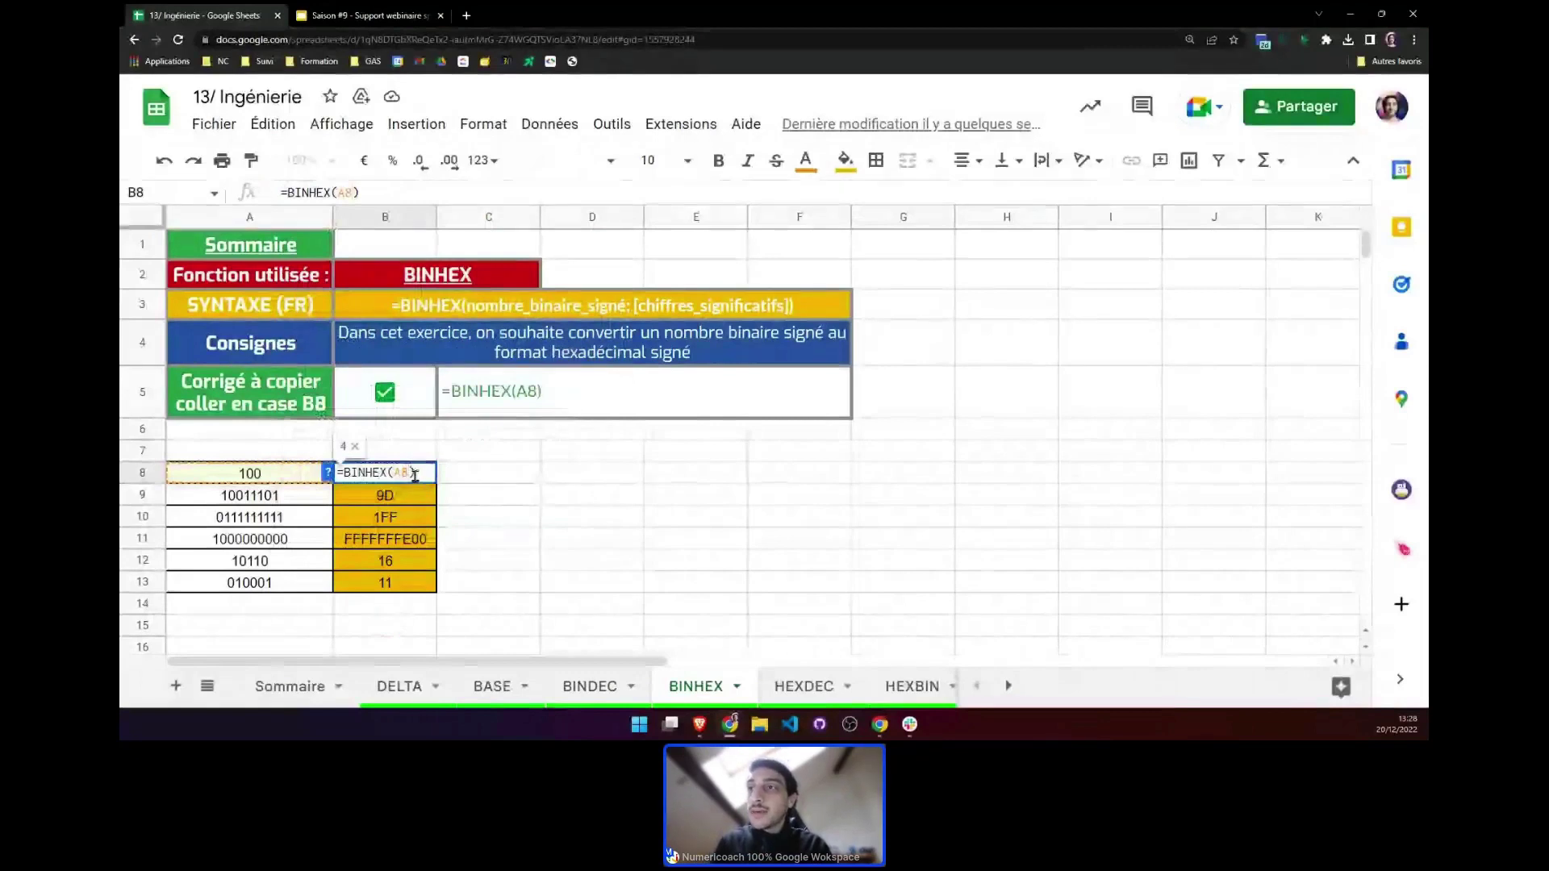
type("; ")
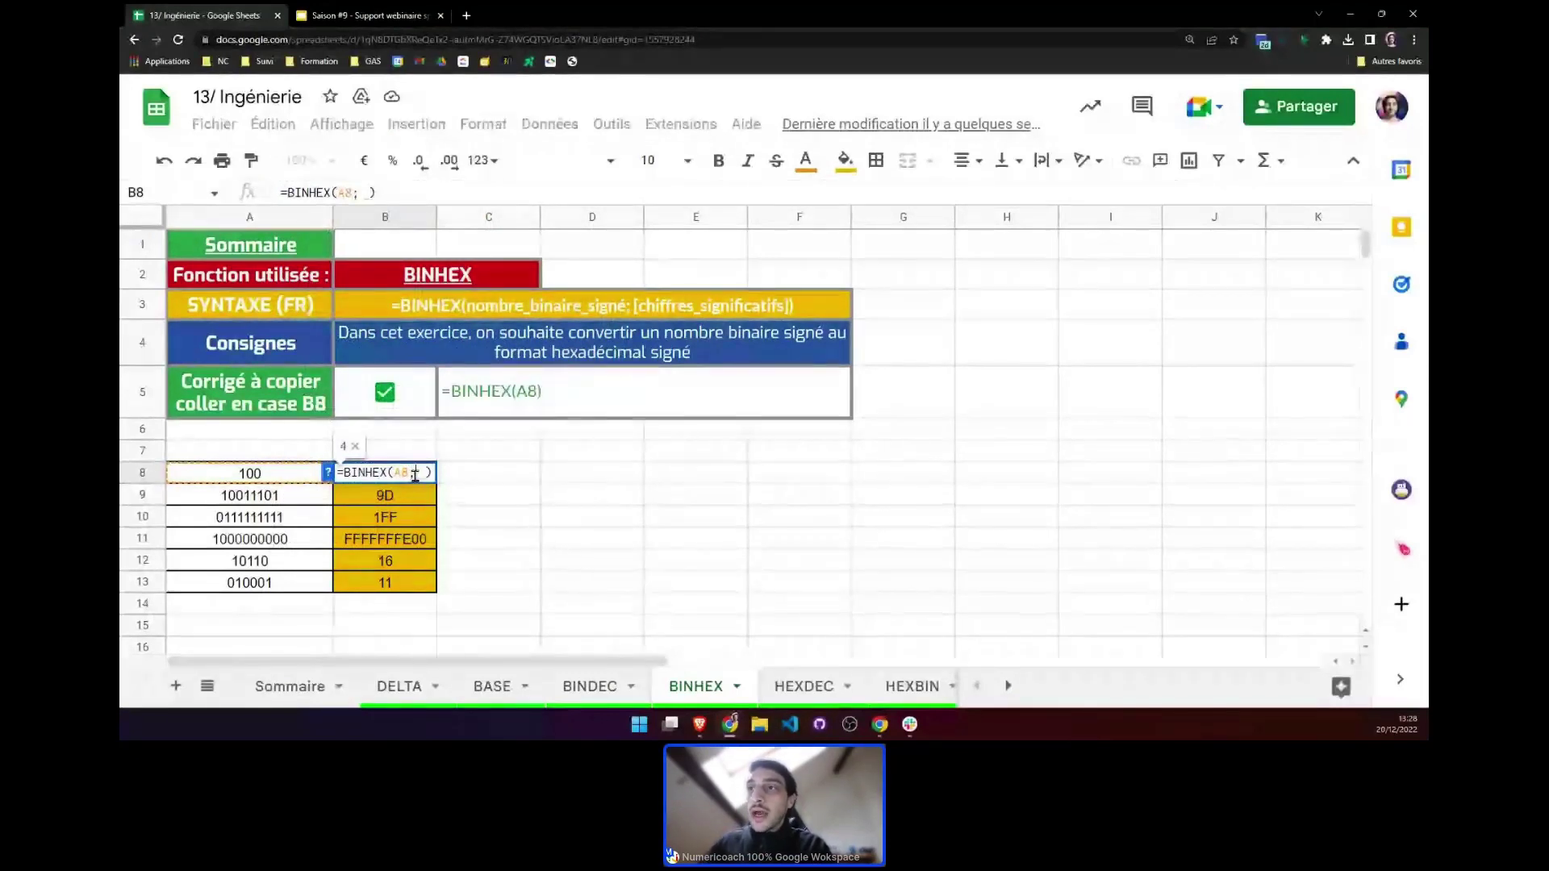
type("2")
key("Return")
left_click(390, 476)
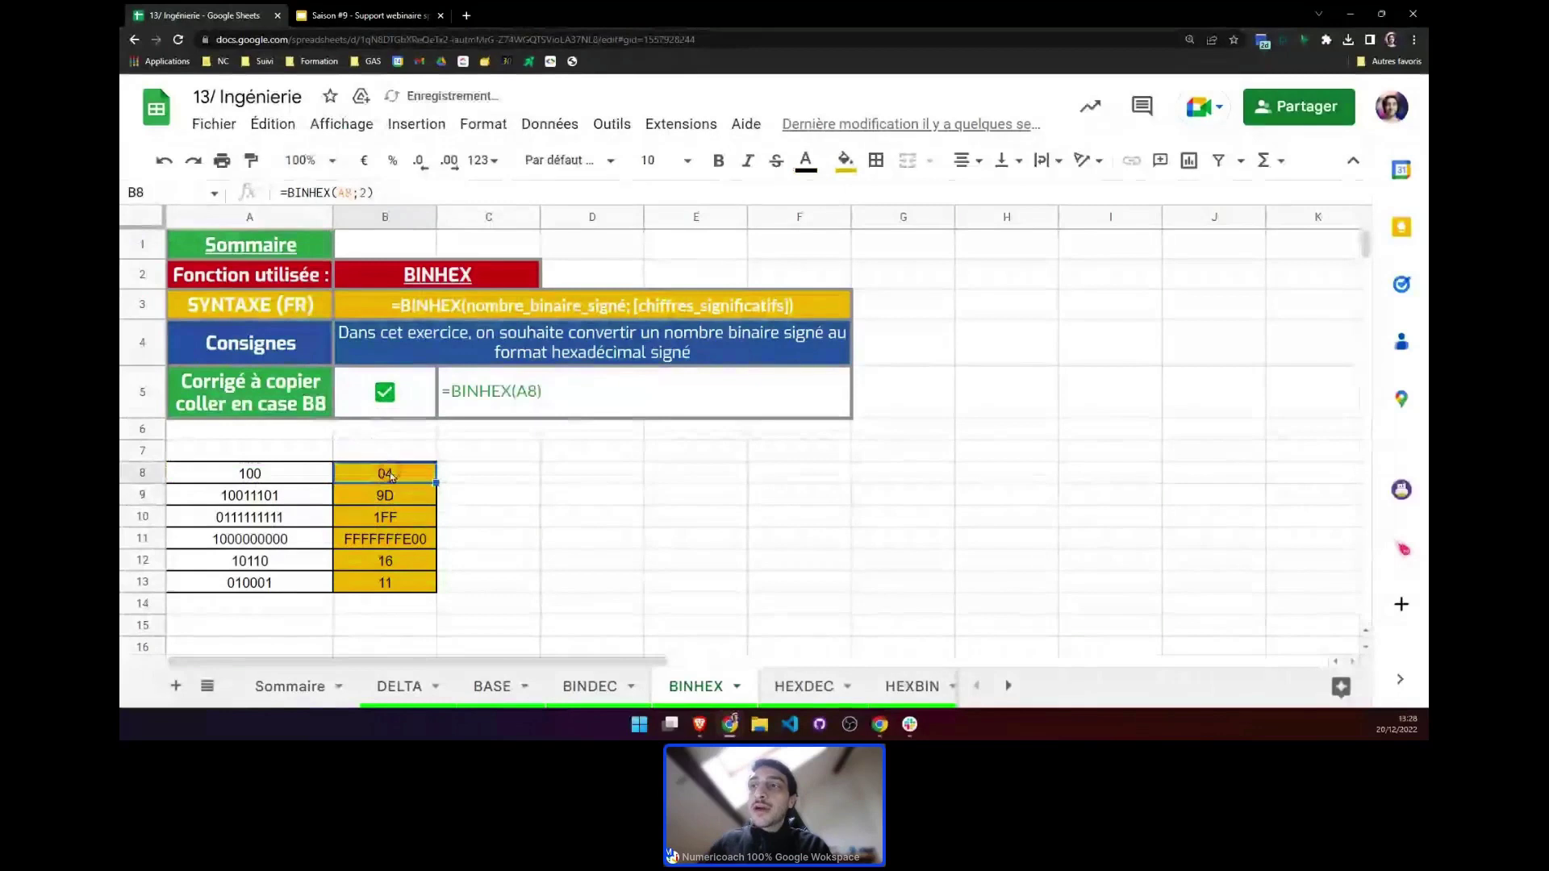
Try 10 as the significant digits argument of the BINHEX formula in B8, and undo the change
double_click(422, 473)
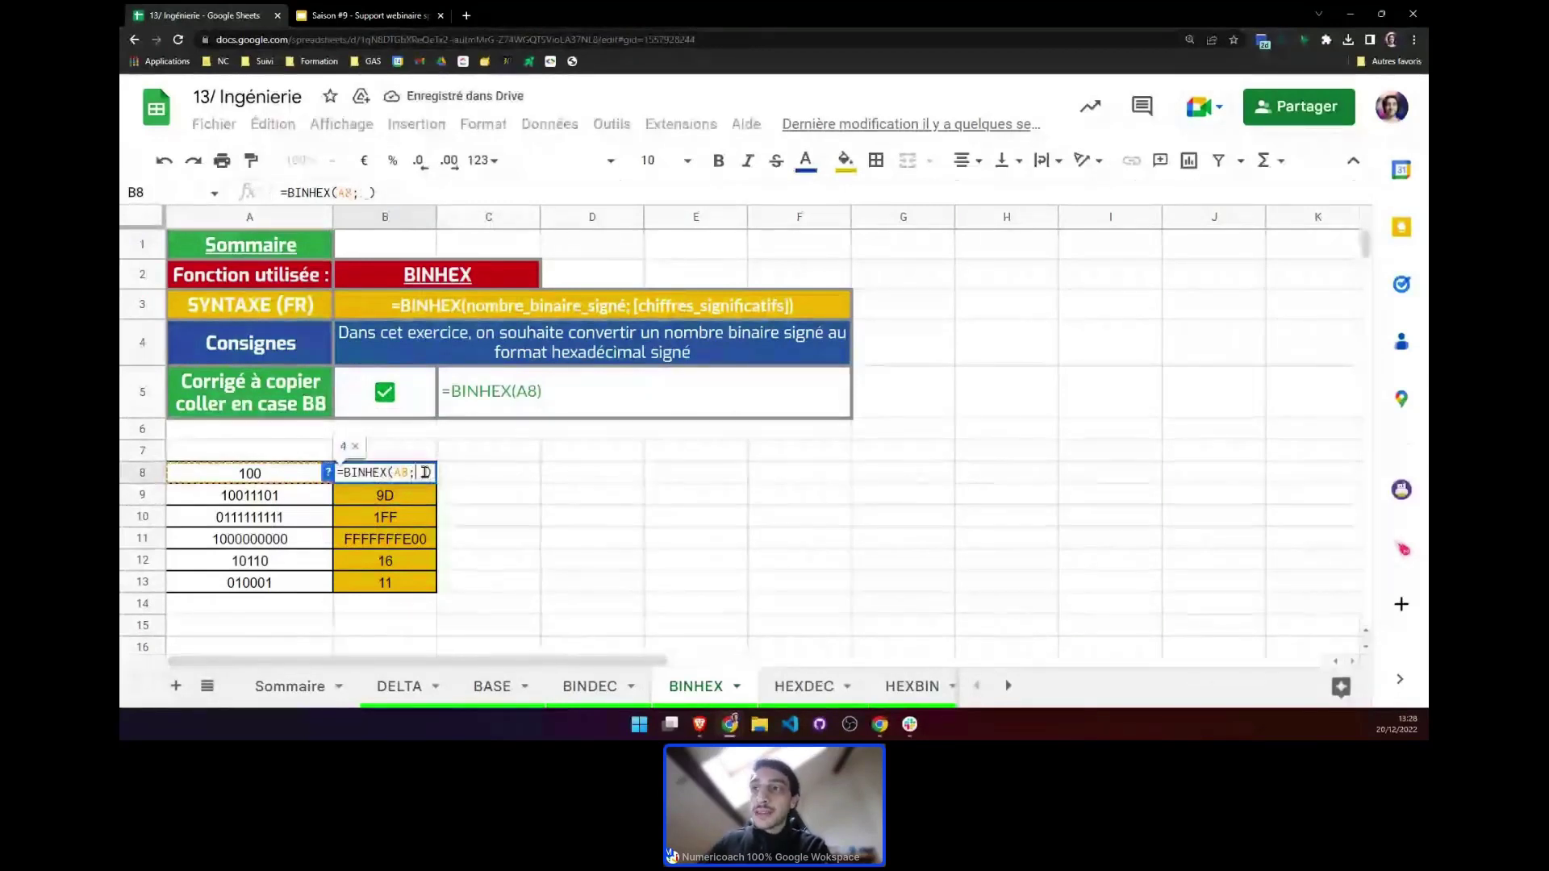
key("BackSpace")
type("310")
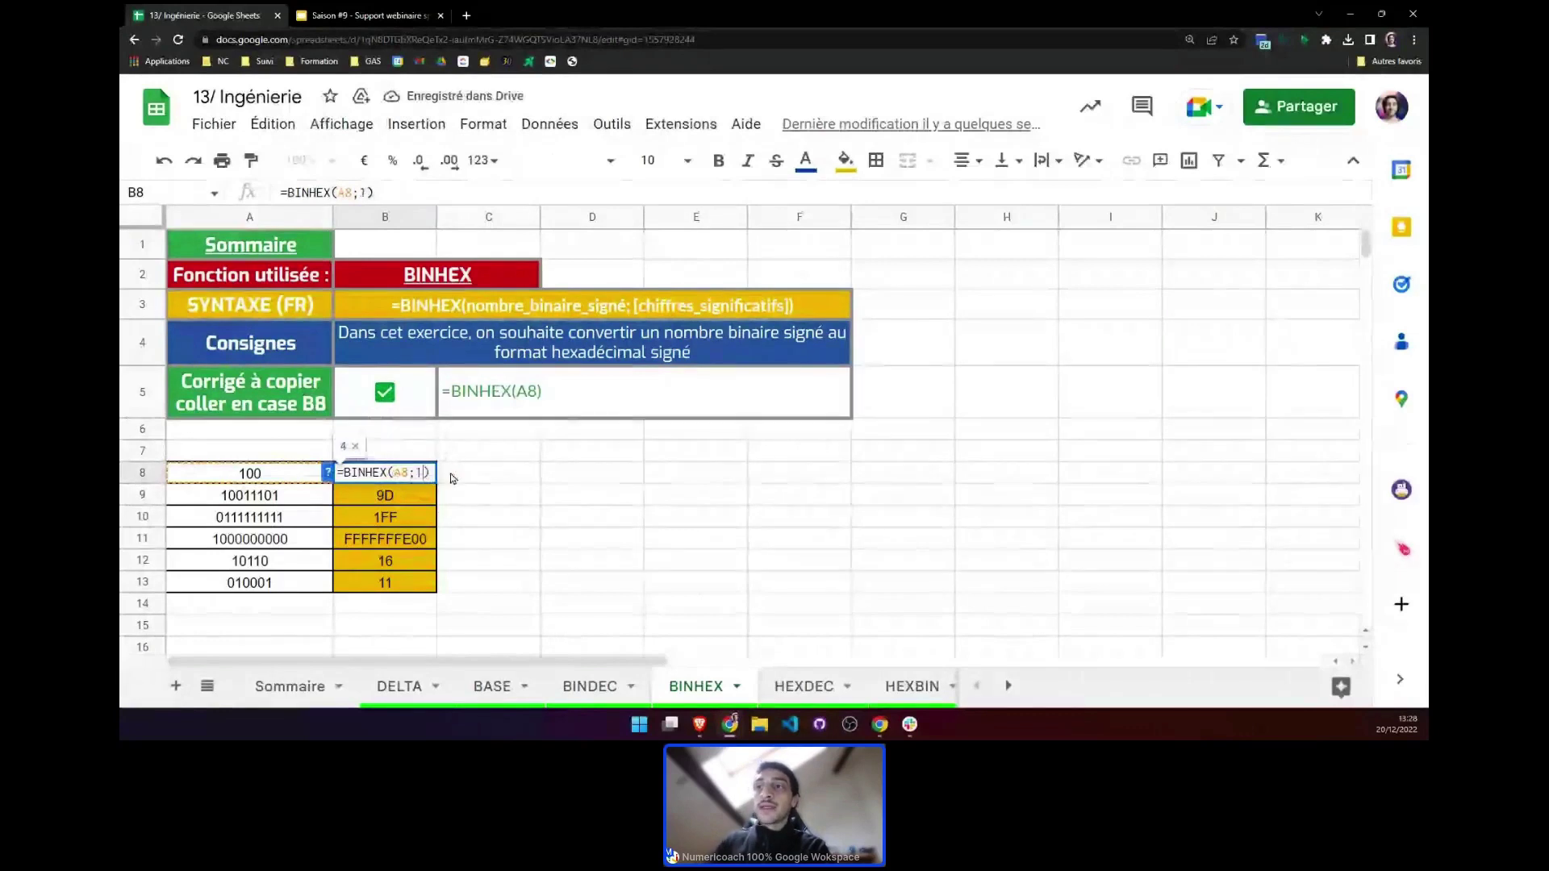
key("Return")
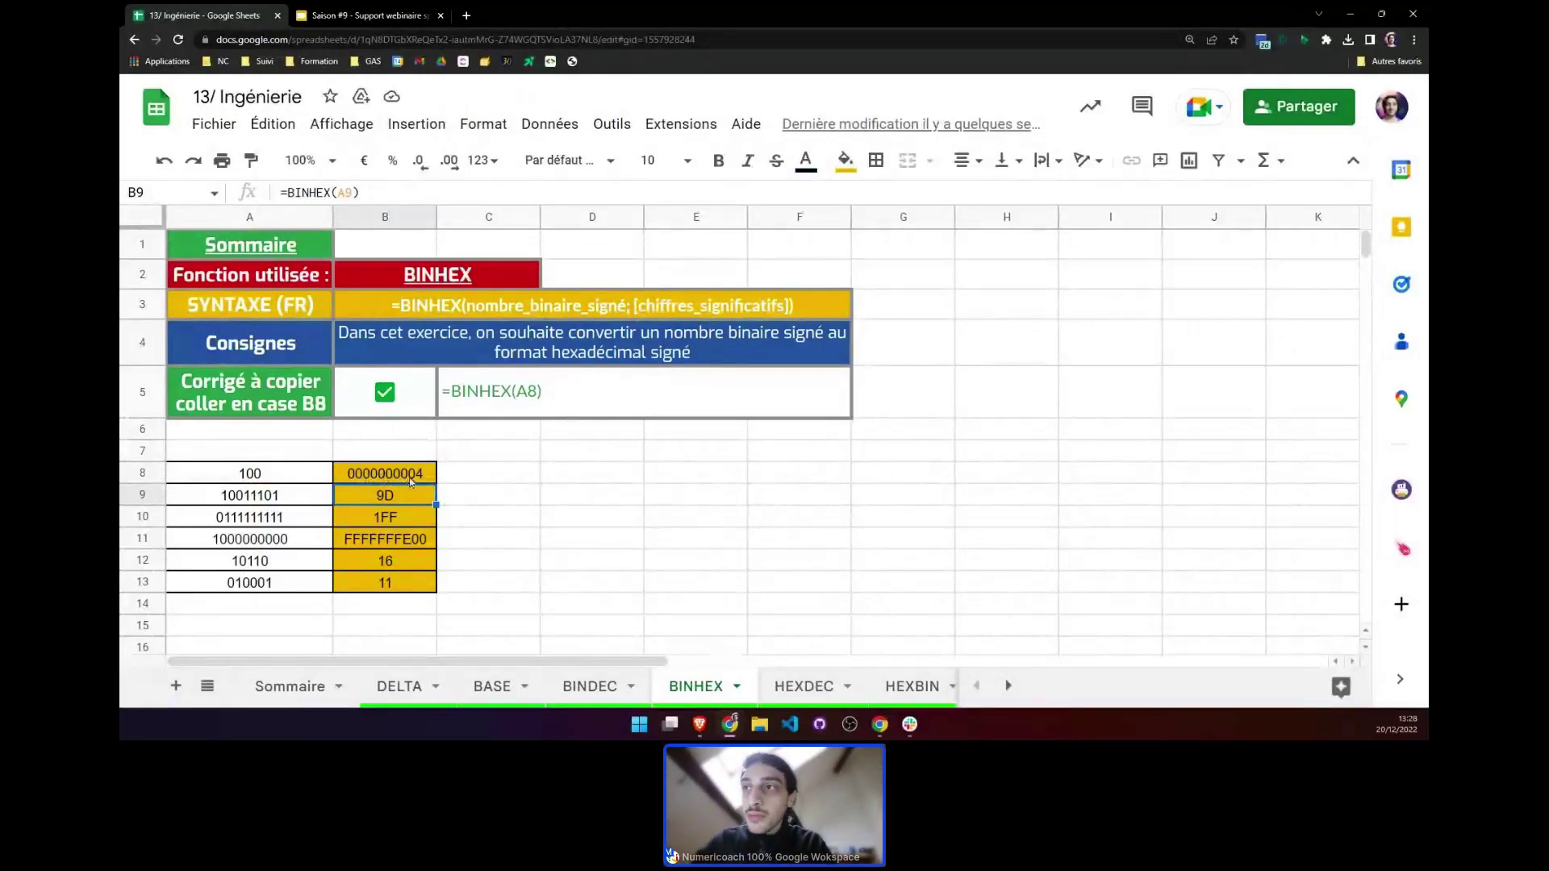
key("ctrl+z")
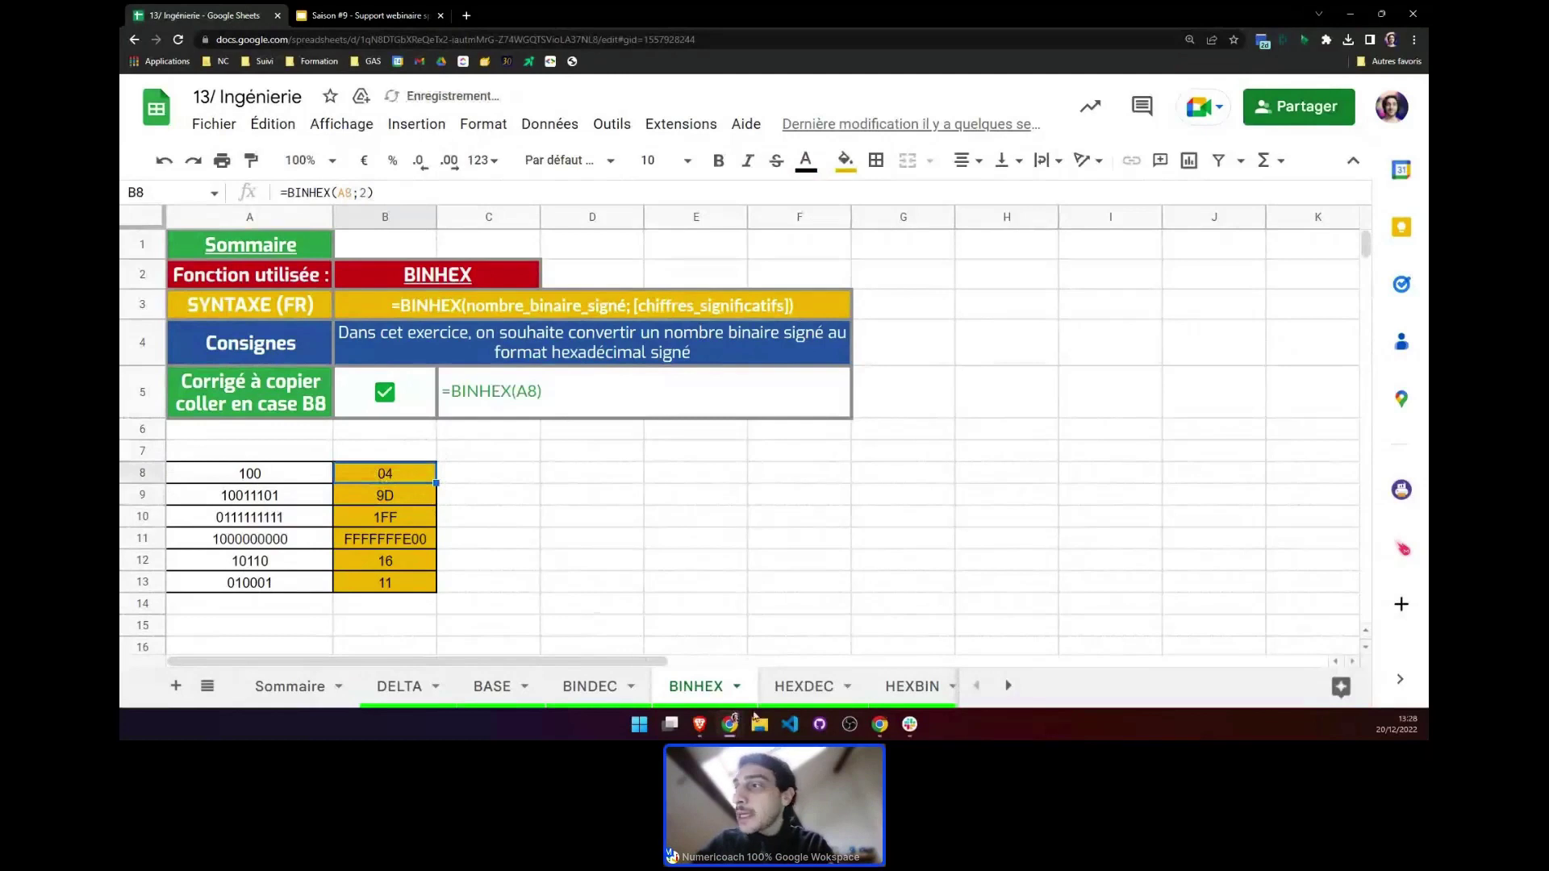
Open the HEXDEC exercise sheet and enter =HEXDEC(A8) in B8
scroll(403, 685, "down", 2)
scroll(403, 687, "down", 1)
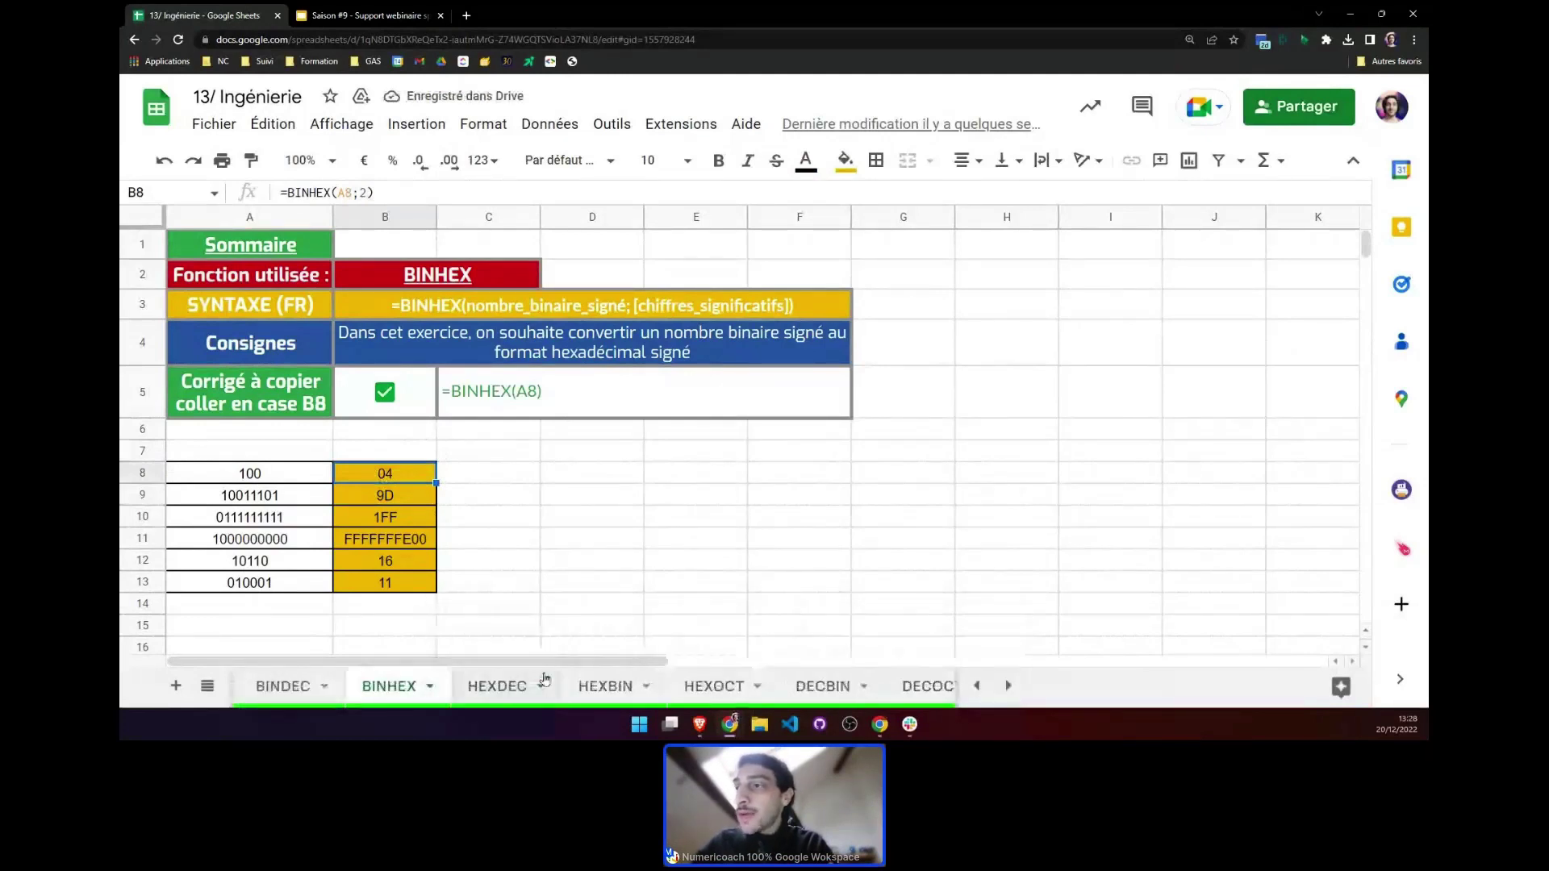
left_click(499, 690)
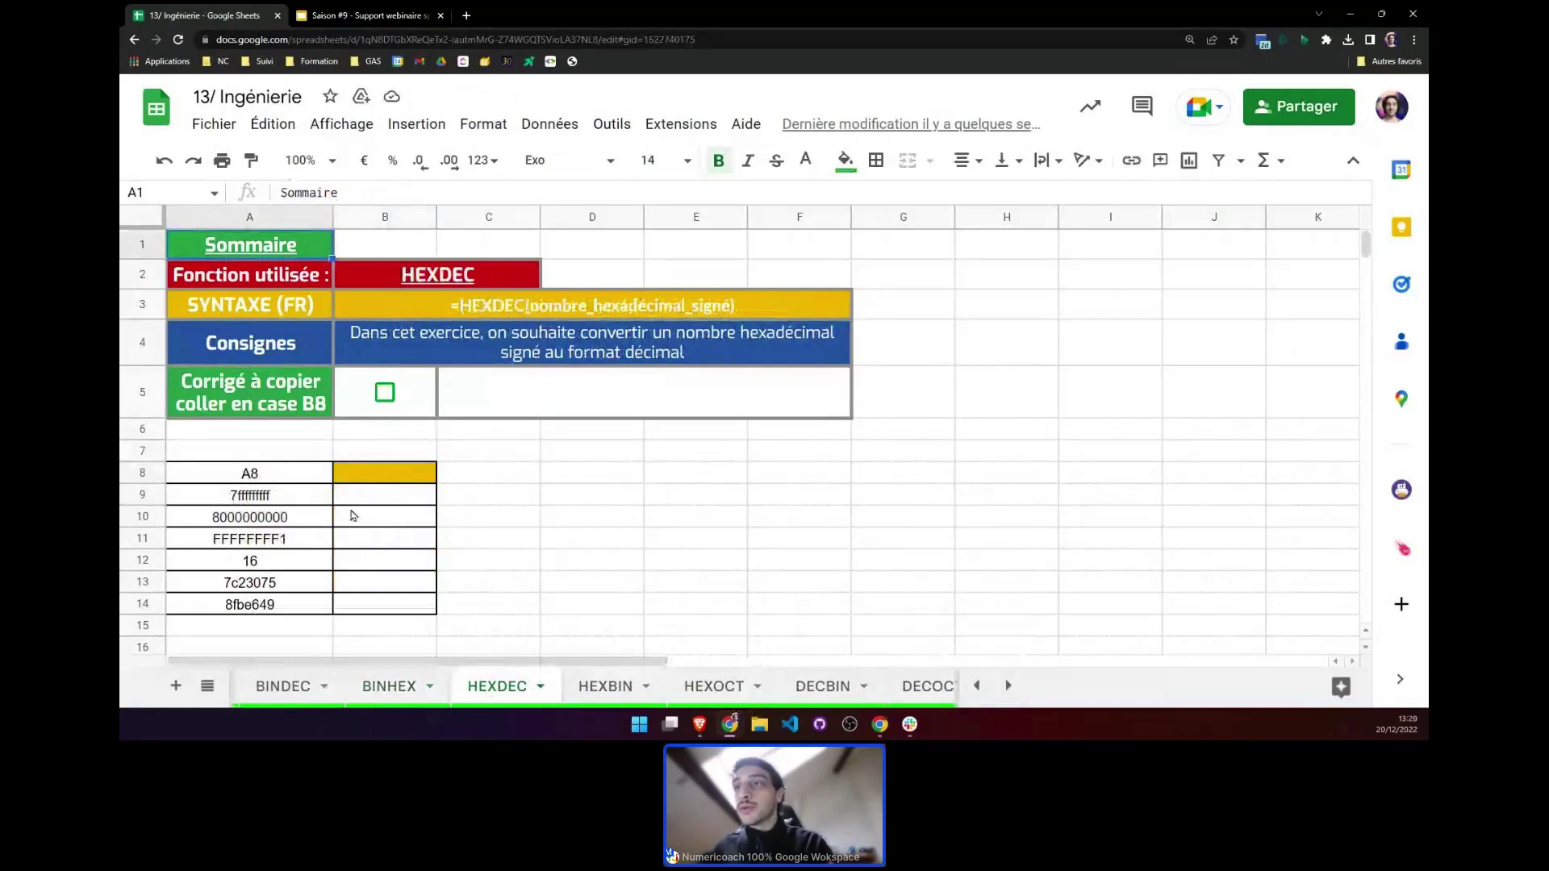
left_click(361, 476)
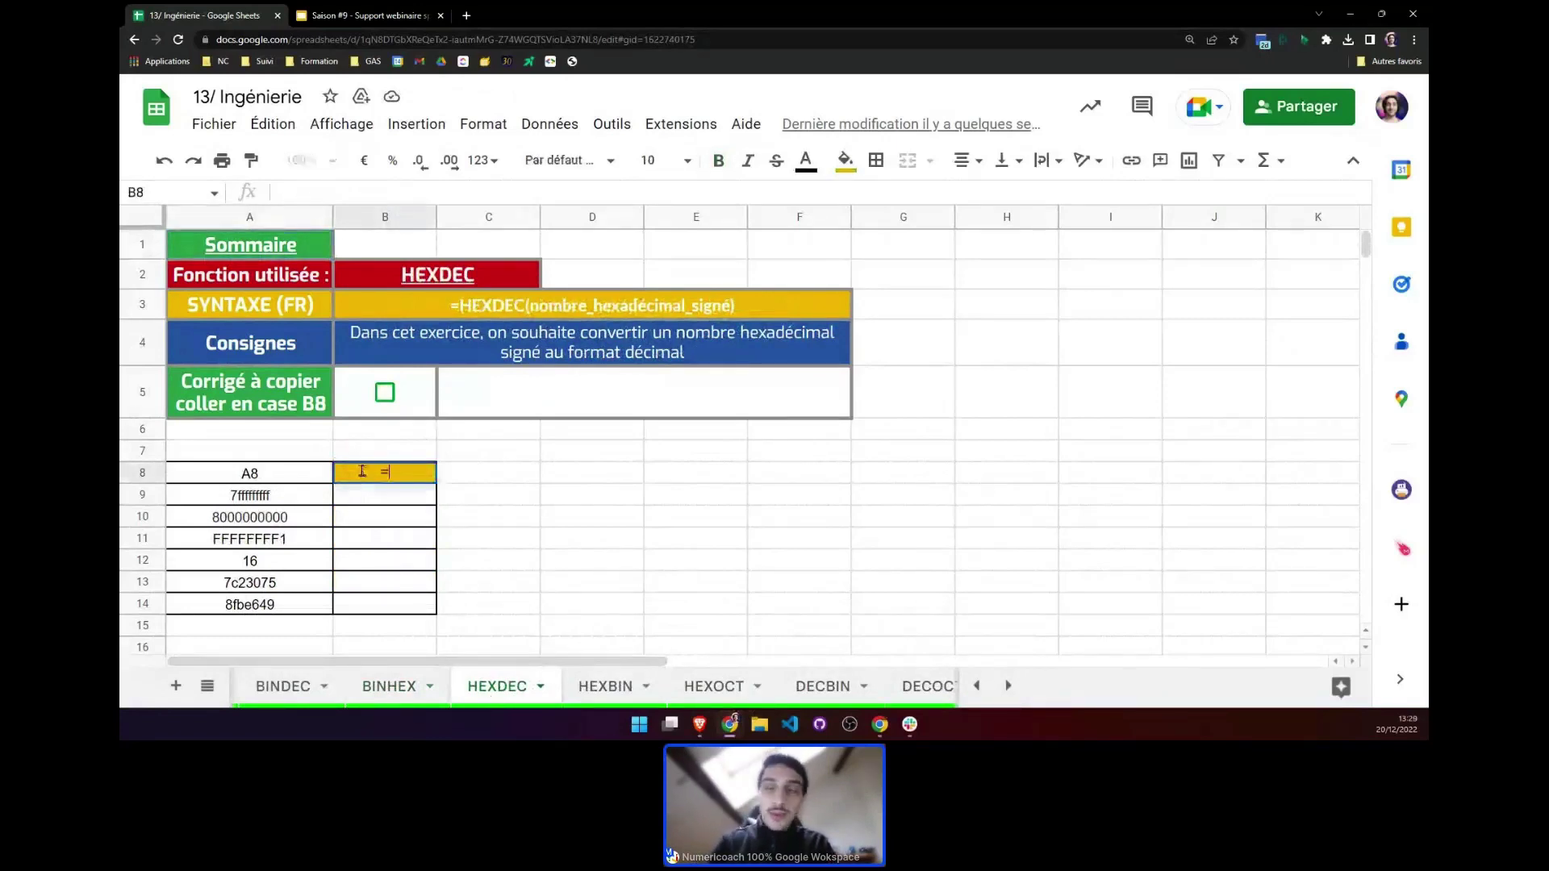
type("=dex")
key("BackSpace")
key("BackSpace")
key("BackSpace")
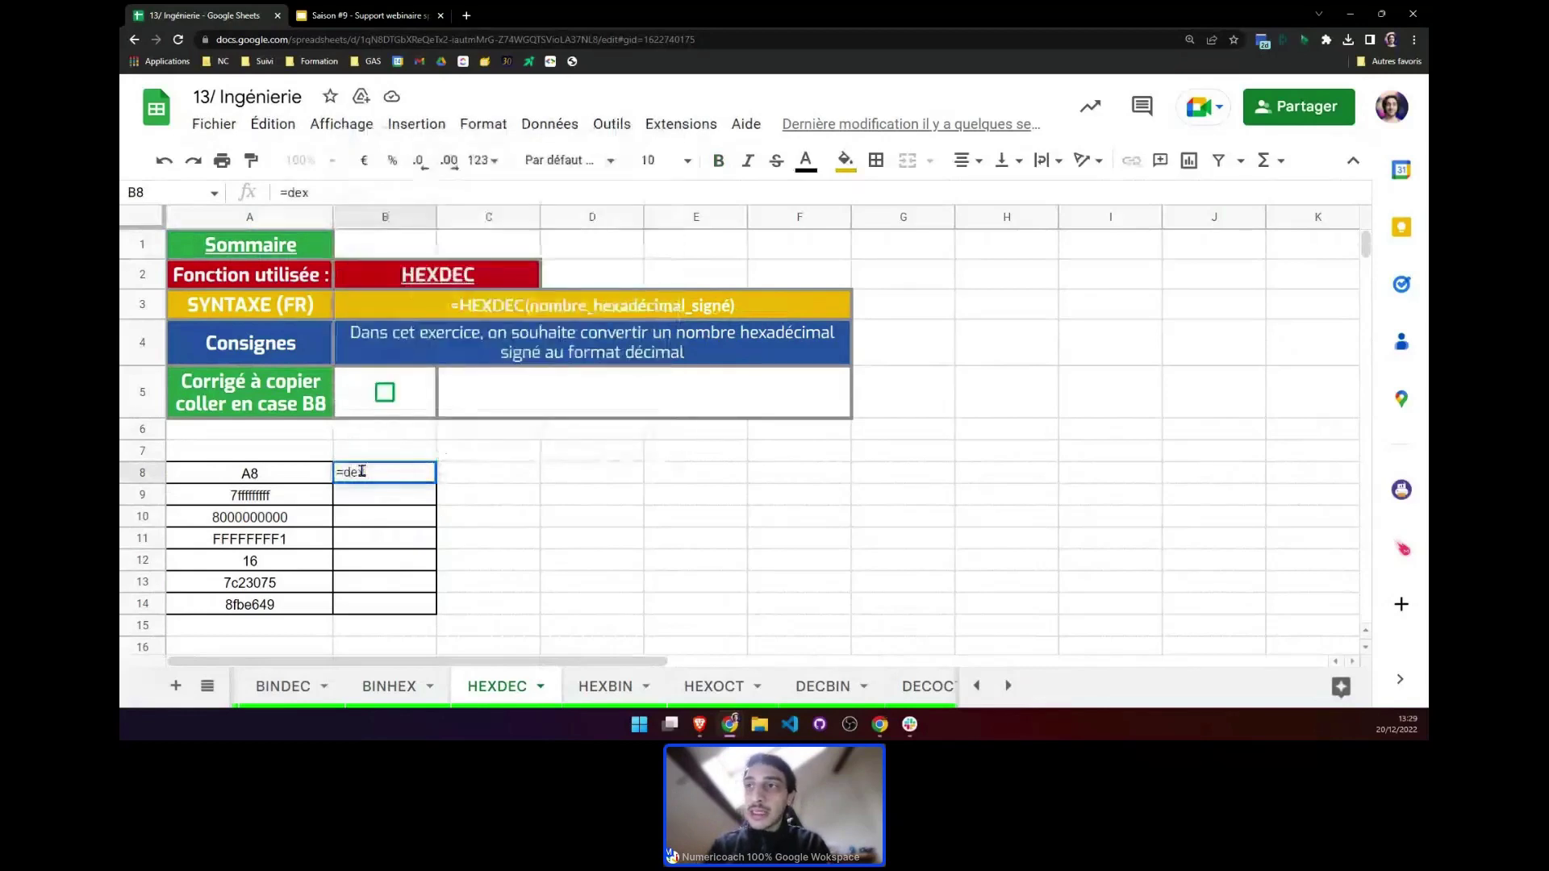
type("he")
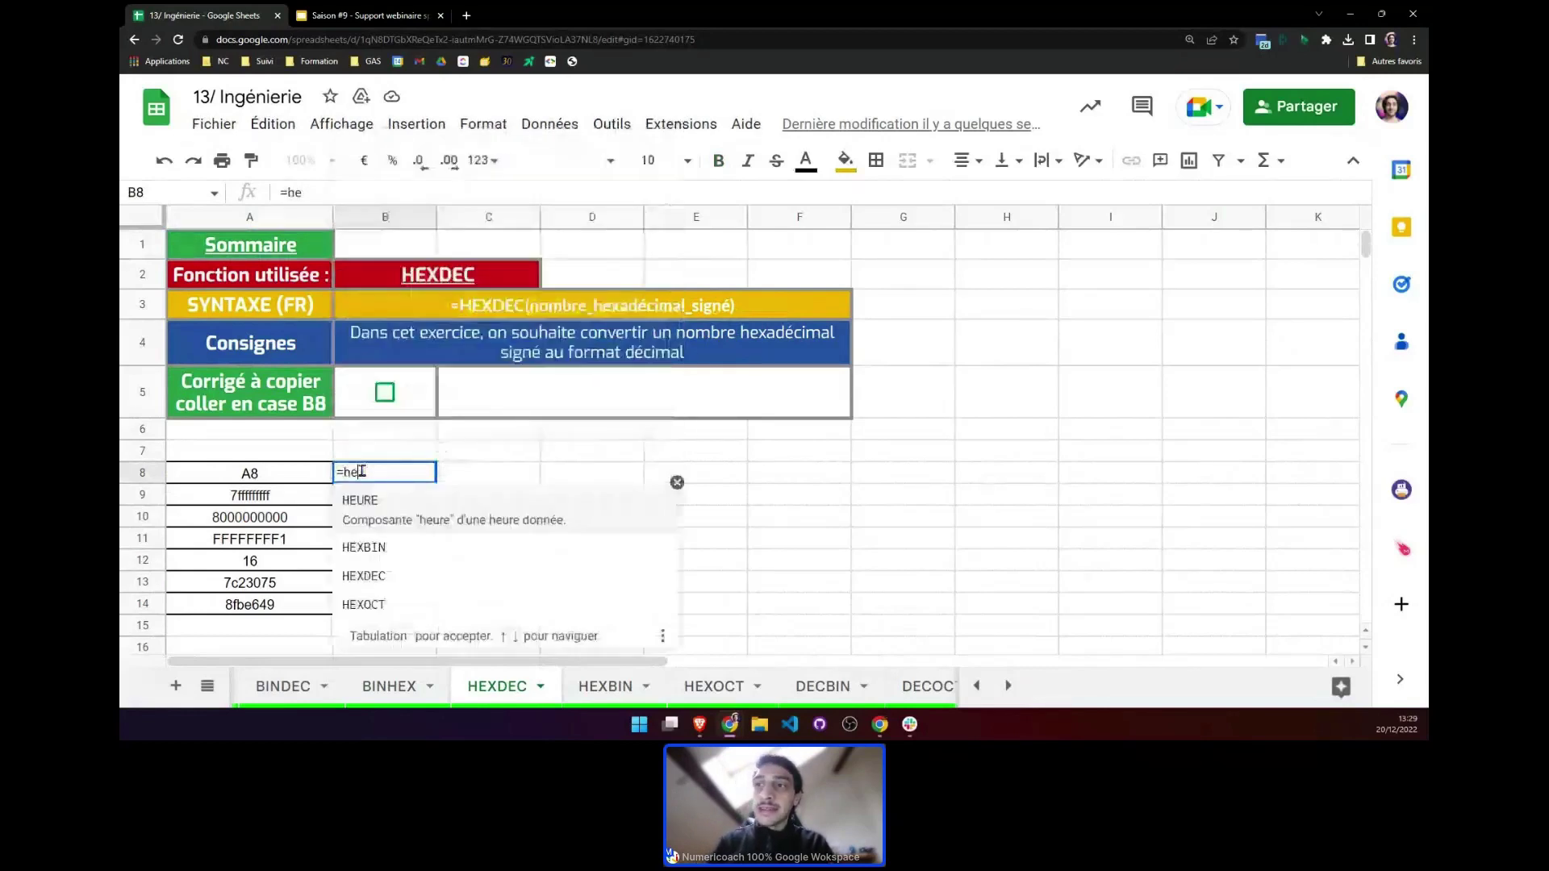
type("xdec")
key("Tab")
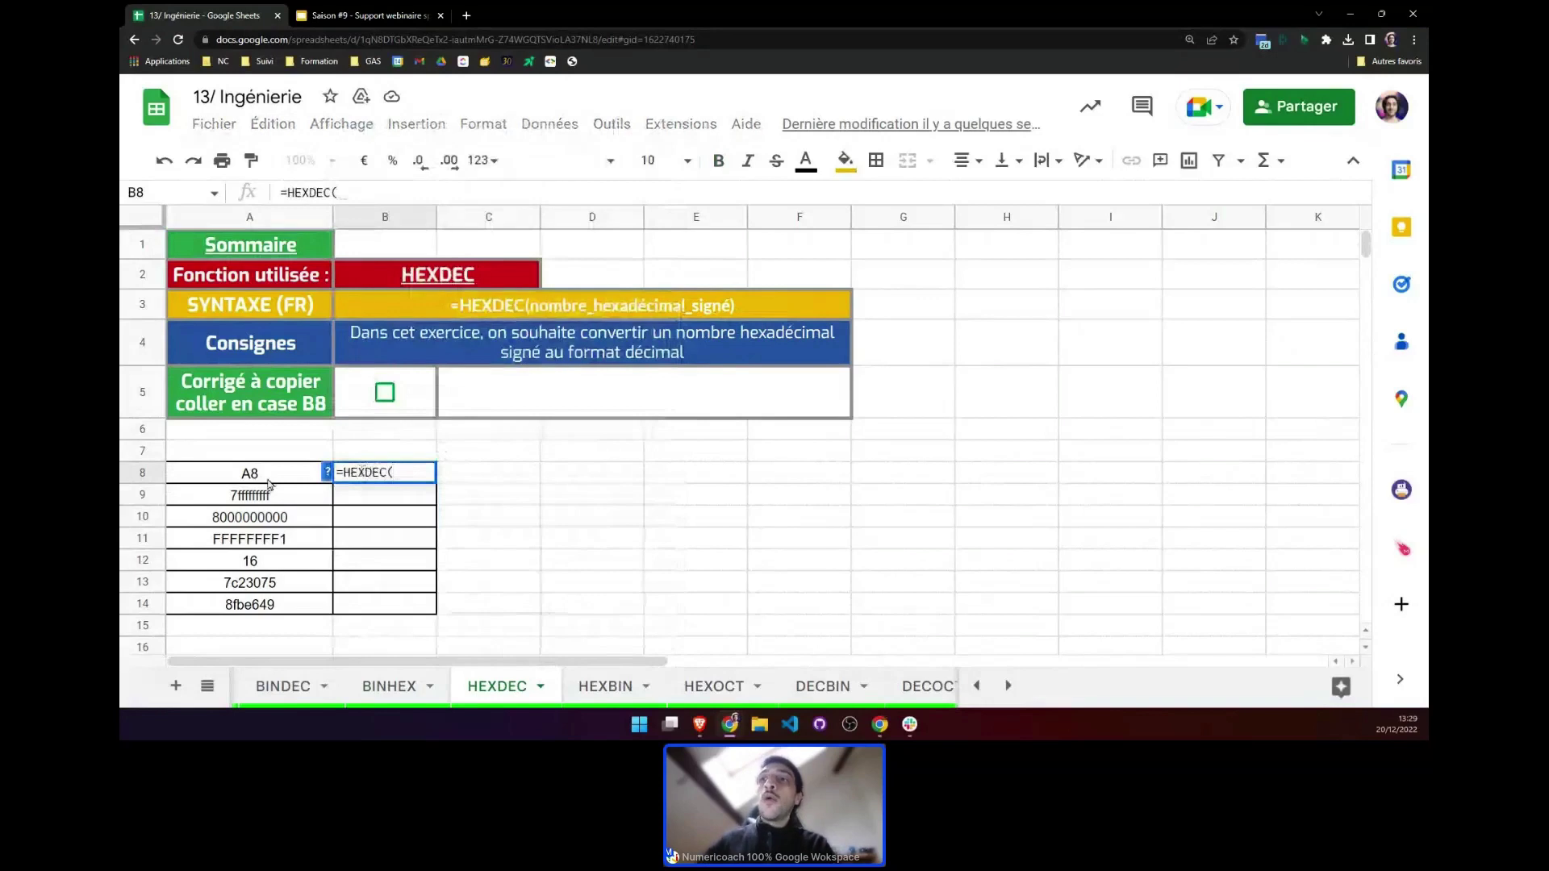
left_click(268, 483)
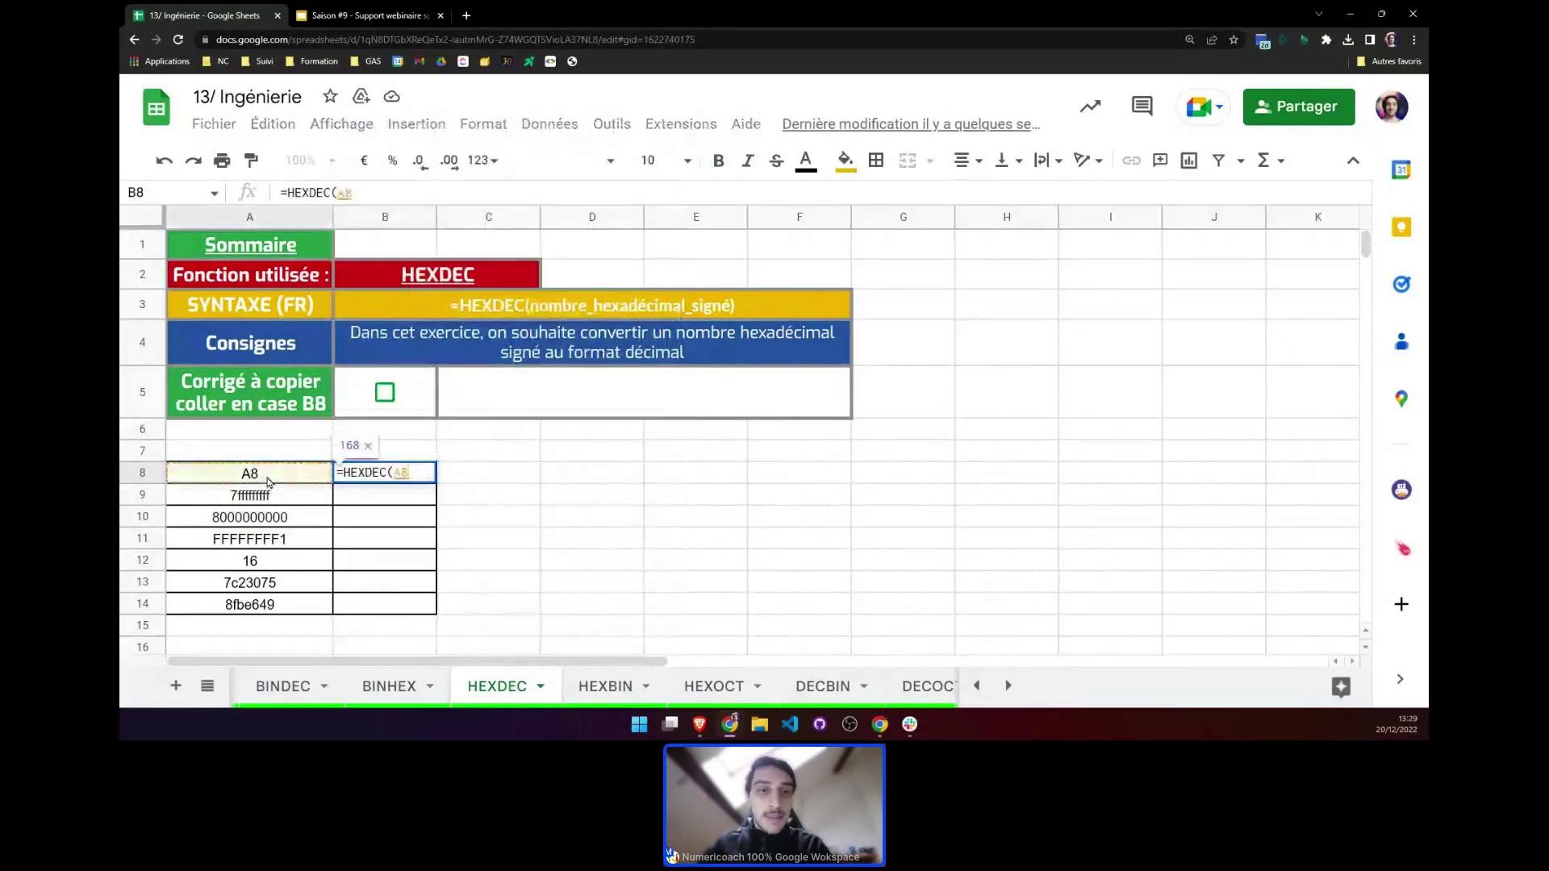
type(")")
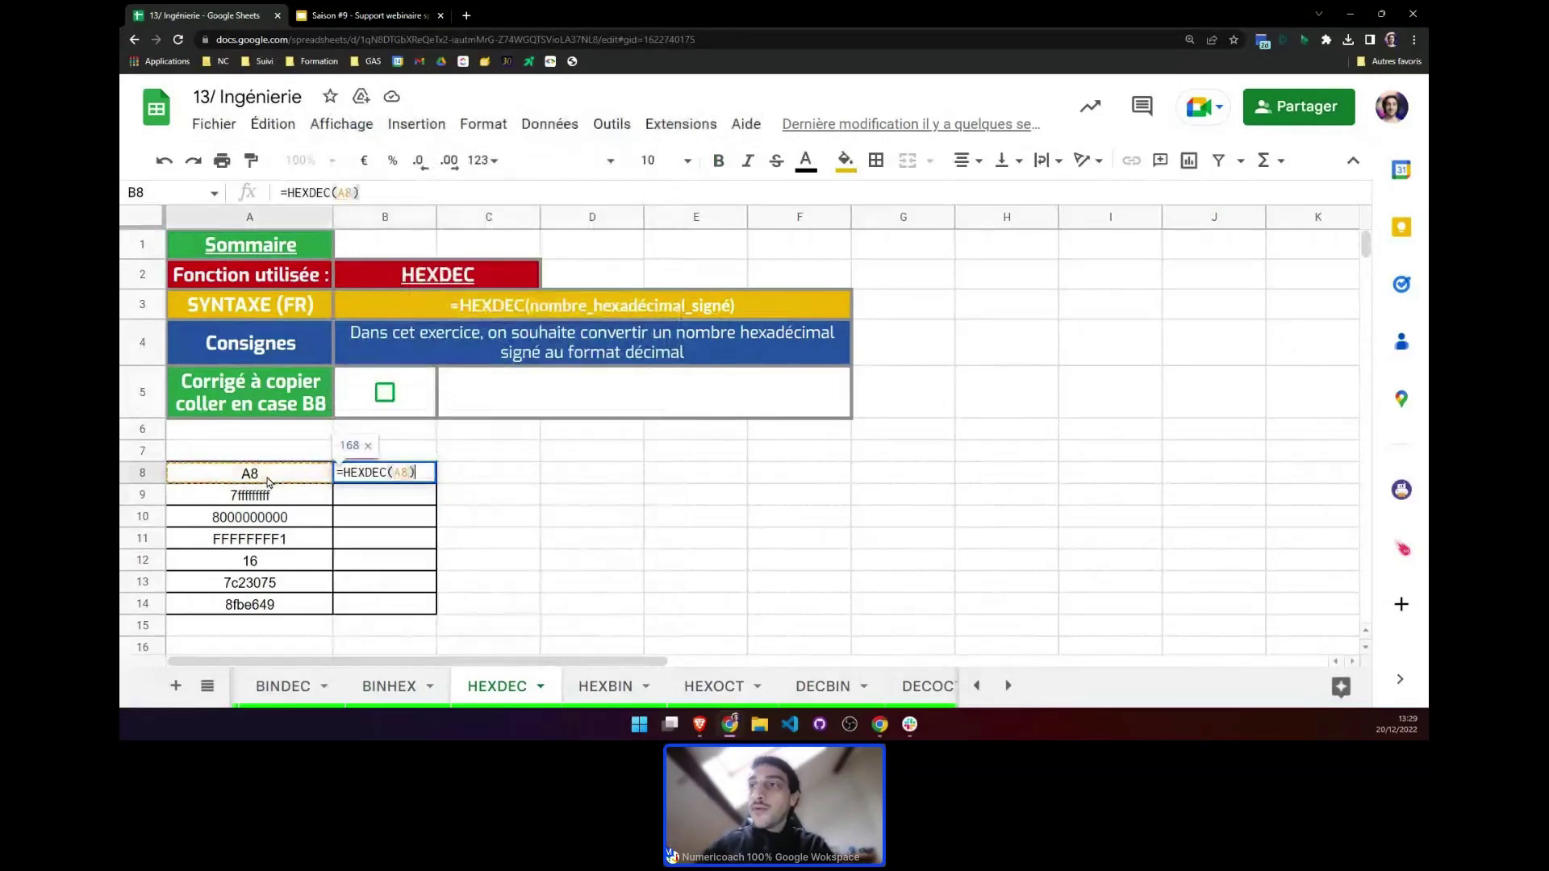
key("Return")
Accept the autofill suggestion to extend the HEXDEC formula through B14, and reveal the correction of the exercise
left_click(463, 664)
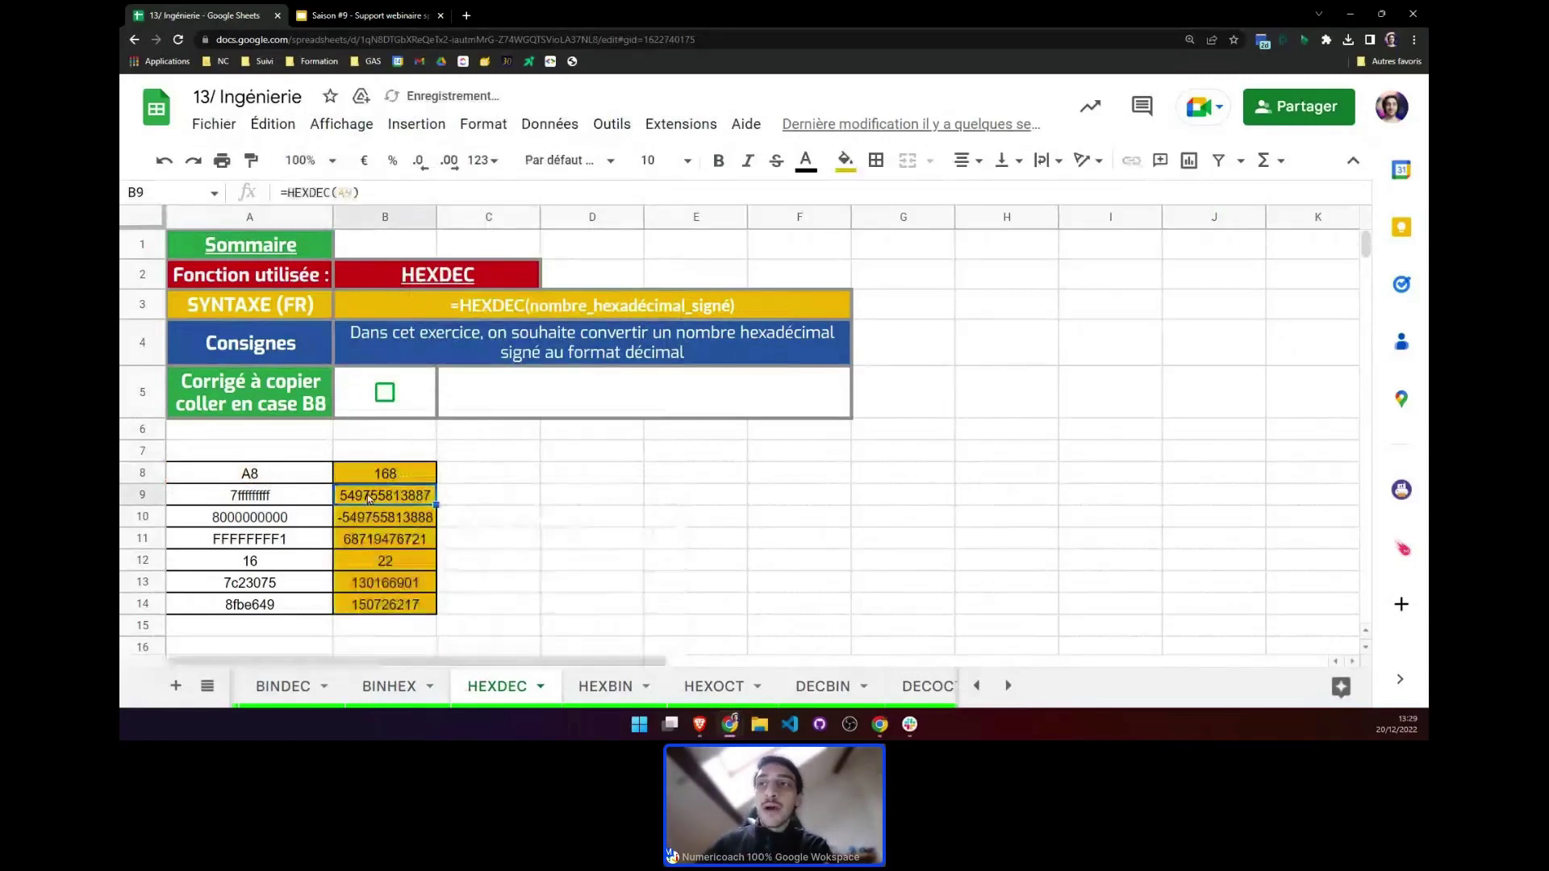
scroll(366, 494, "down", 1)
left_click_drag(266, 436, 288, 547)
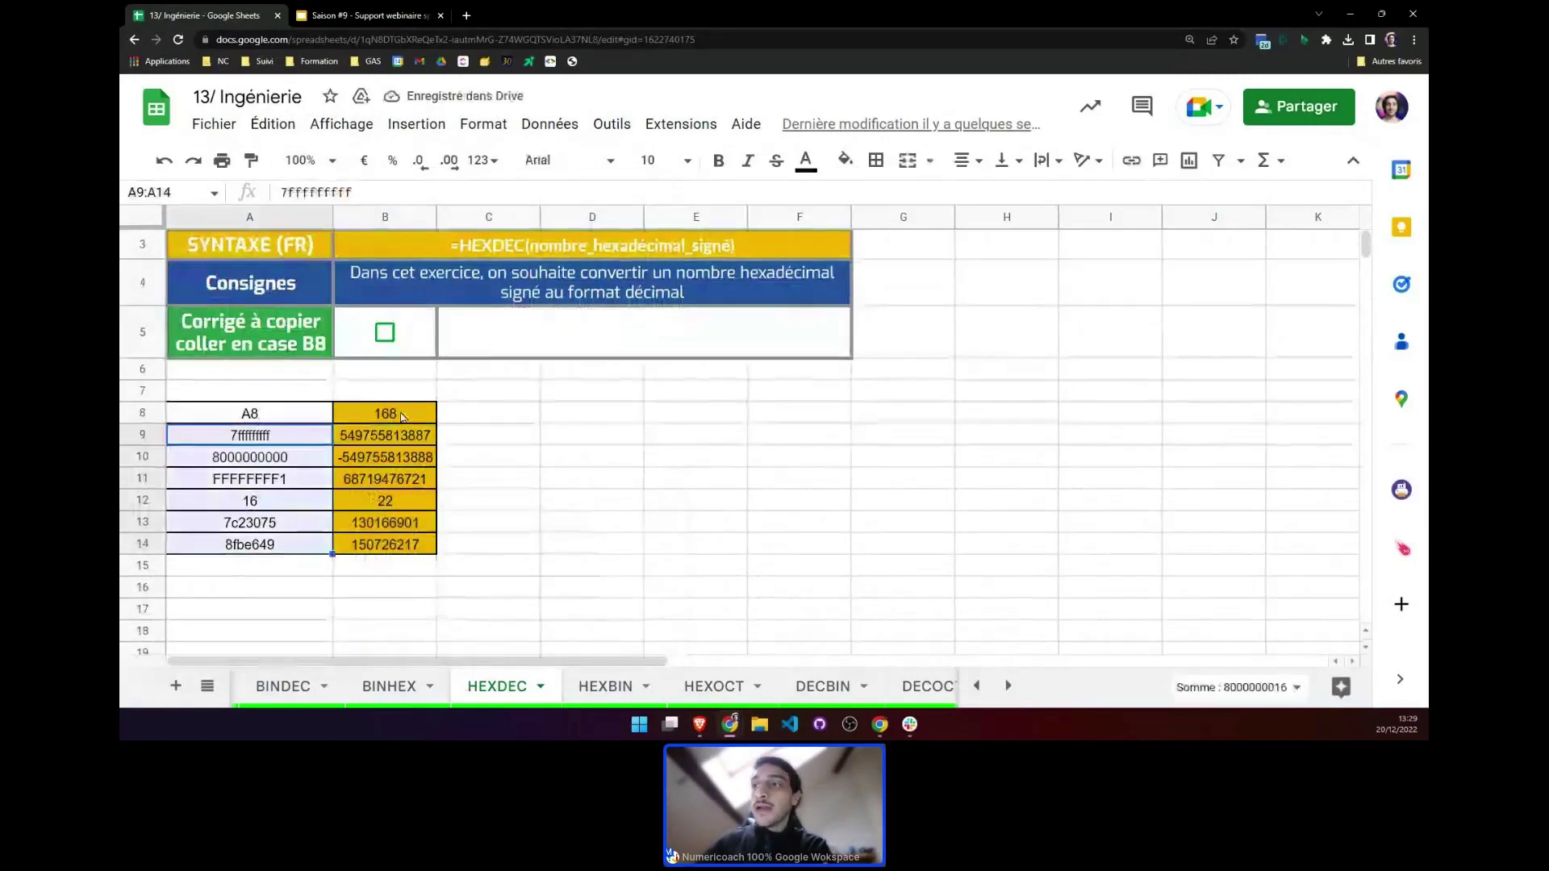
left_click_drag(403, 416, 409, 548)
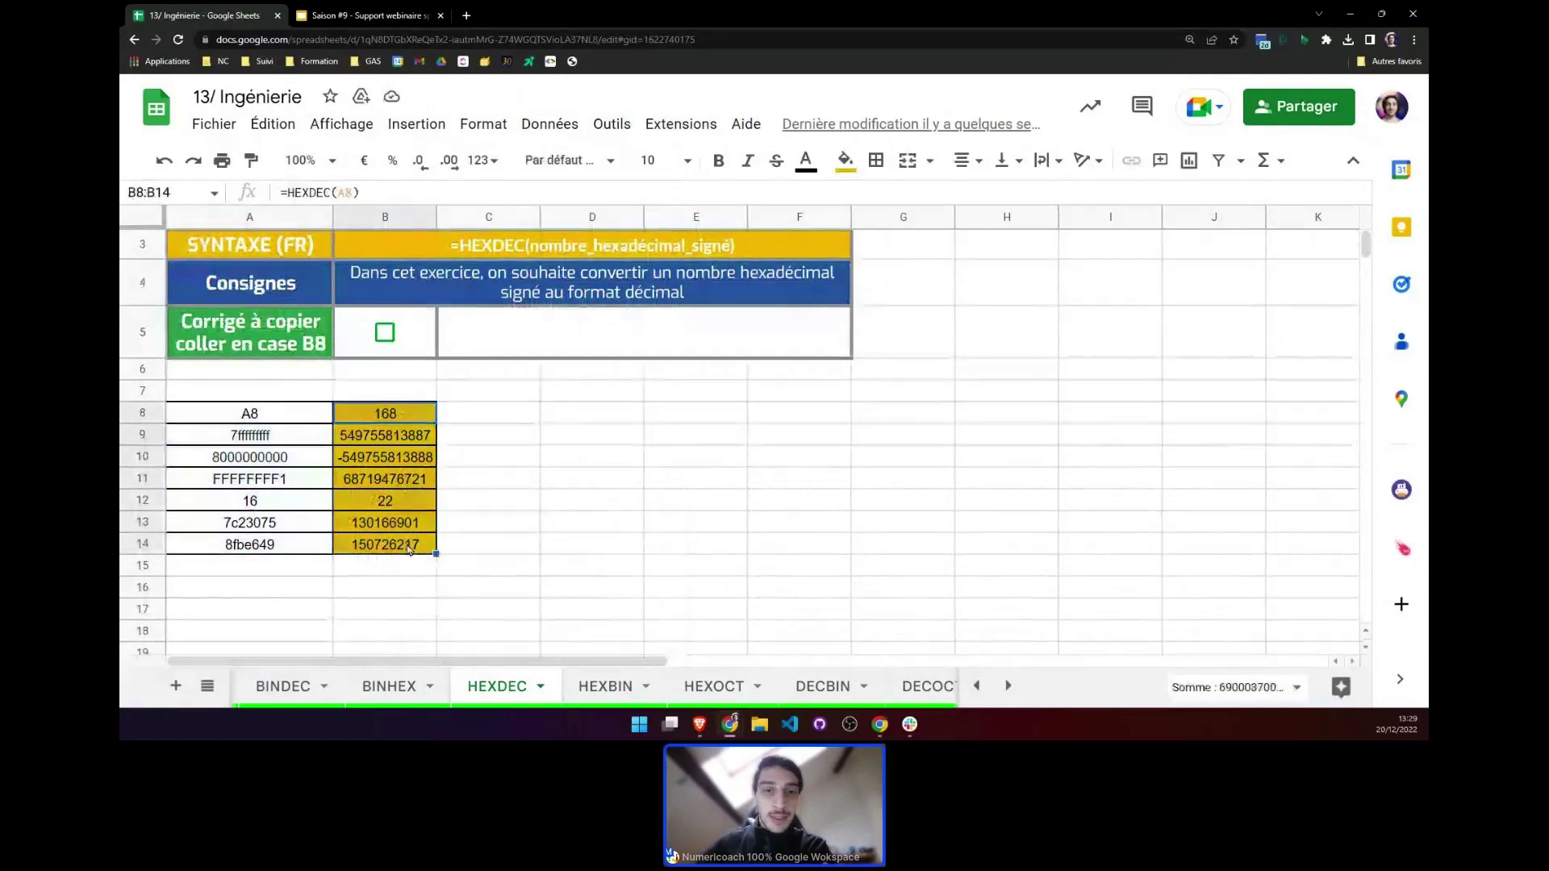
left_click(386, 333)
scroll(517, 684, "right", 1)
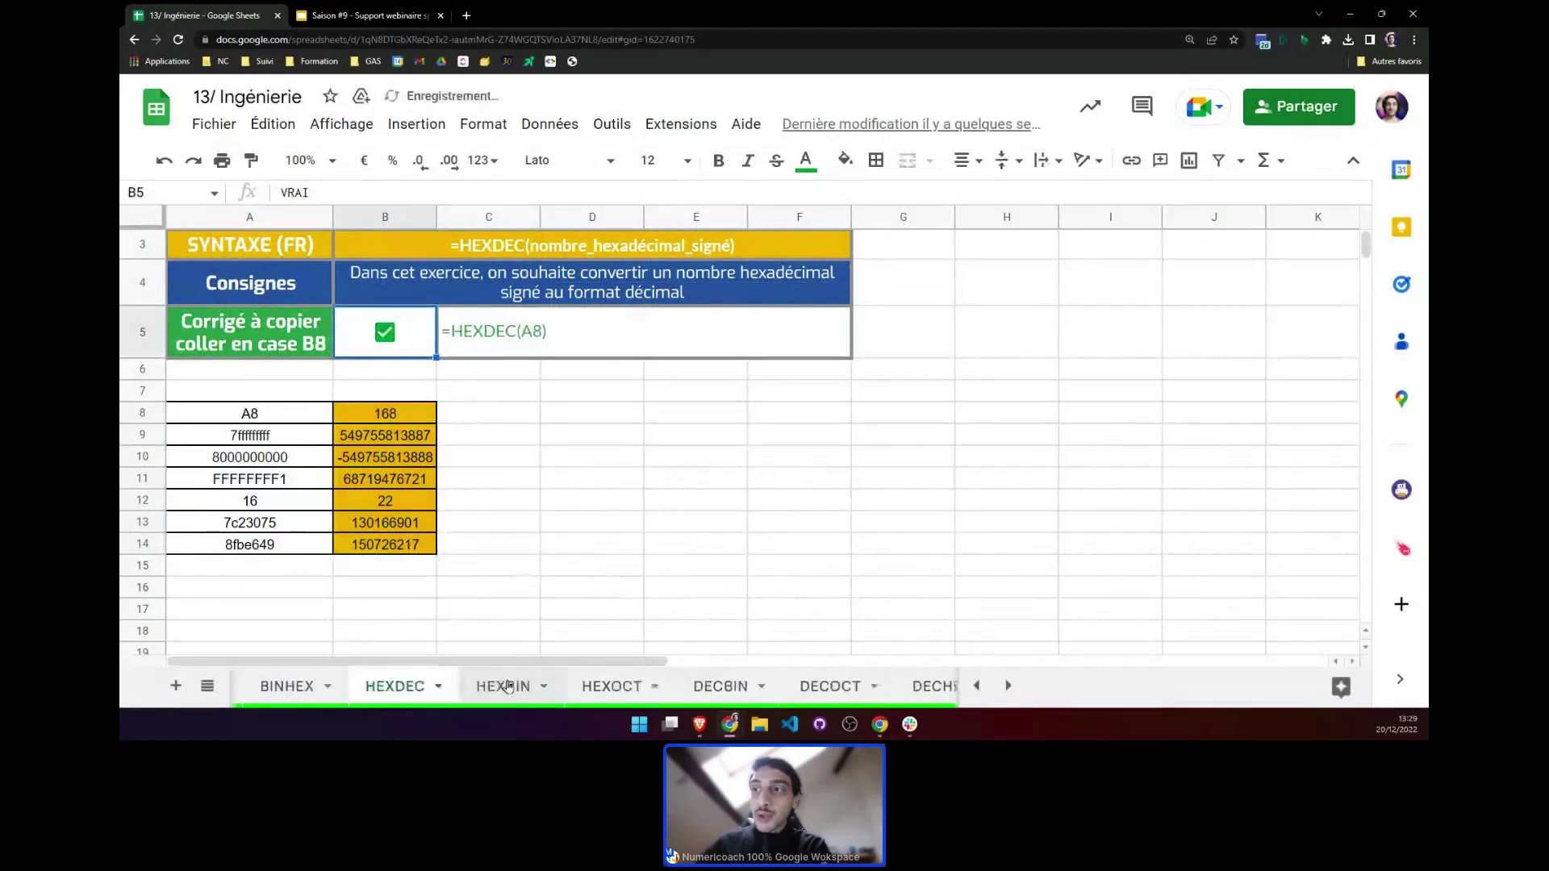
Open the HEXBIN exercise sheet and correct the function name in the syntax row from HEXDEC to HEXBIN
left_click(512, 690)
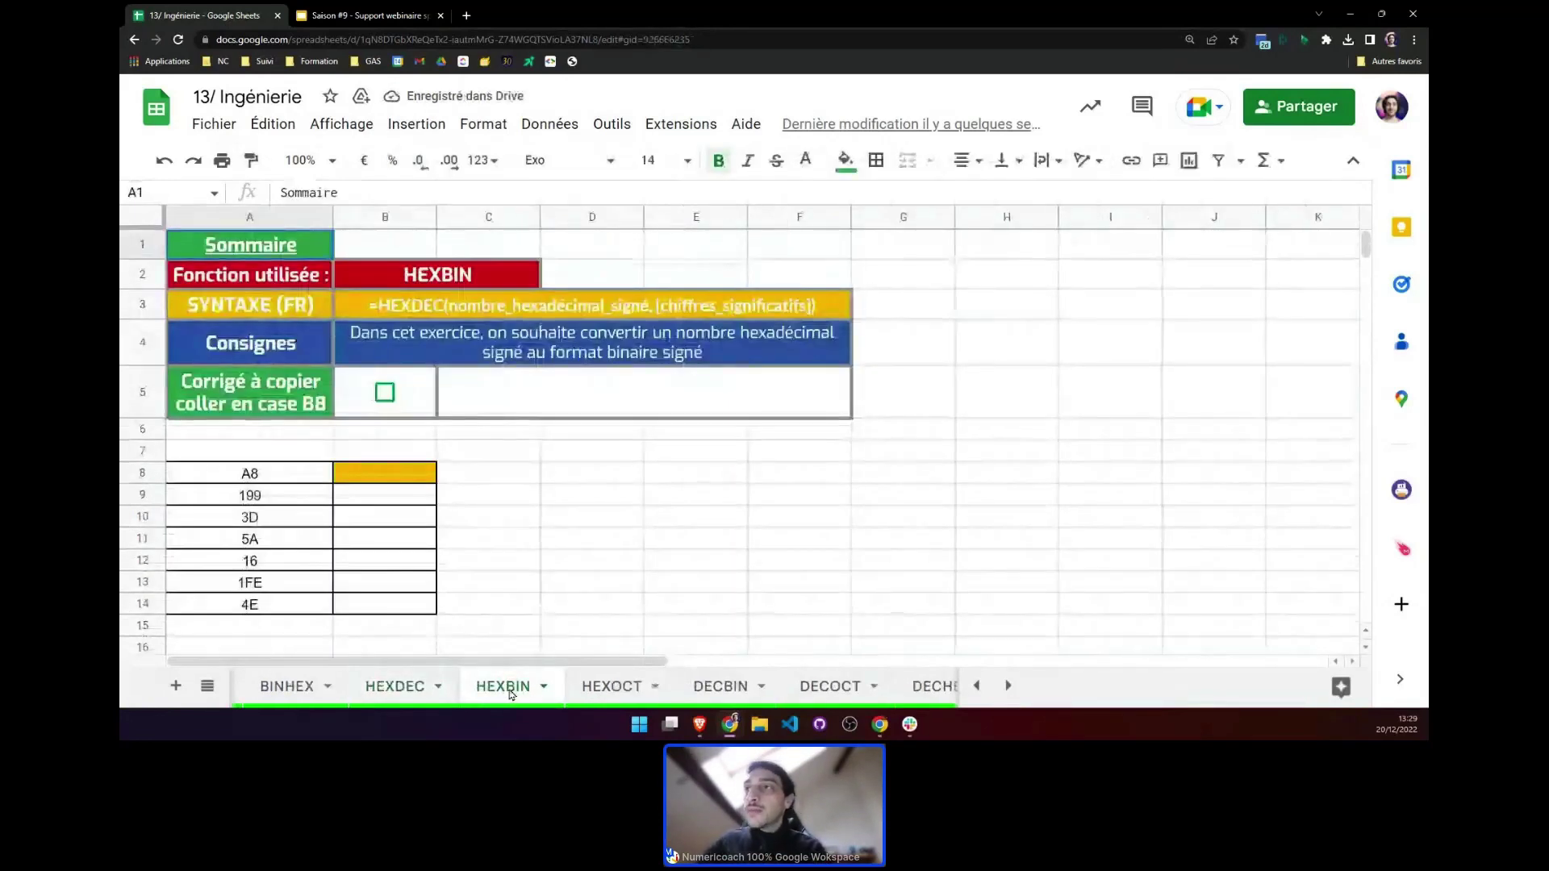
left_click(440, 302)
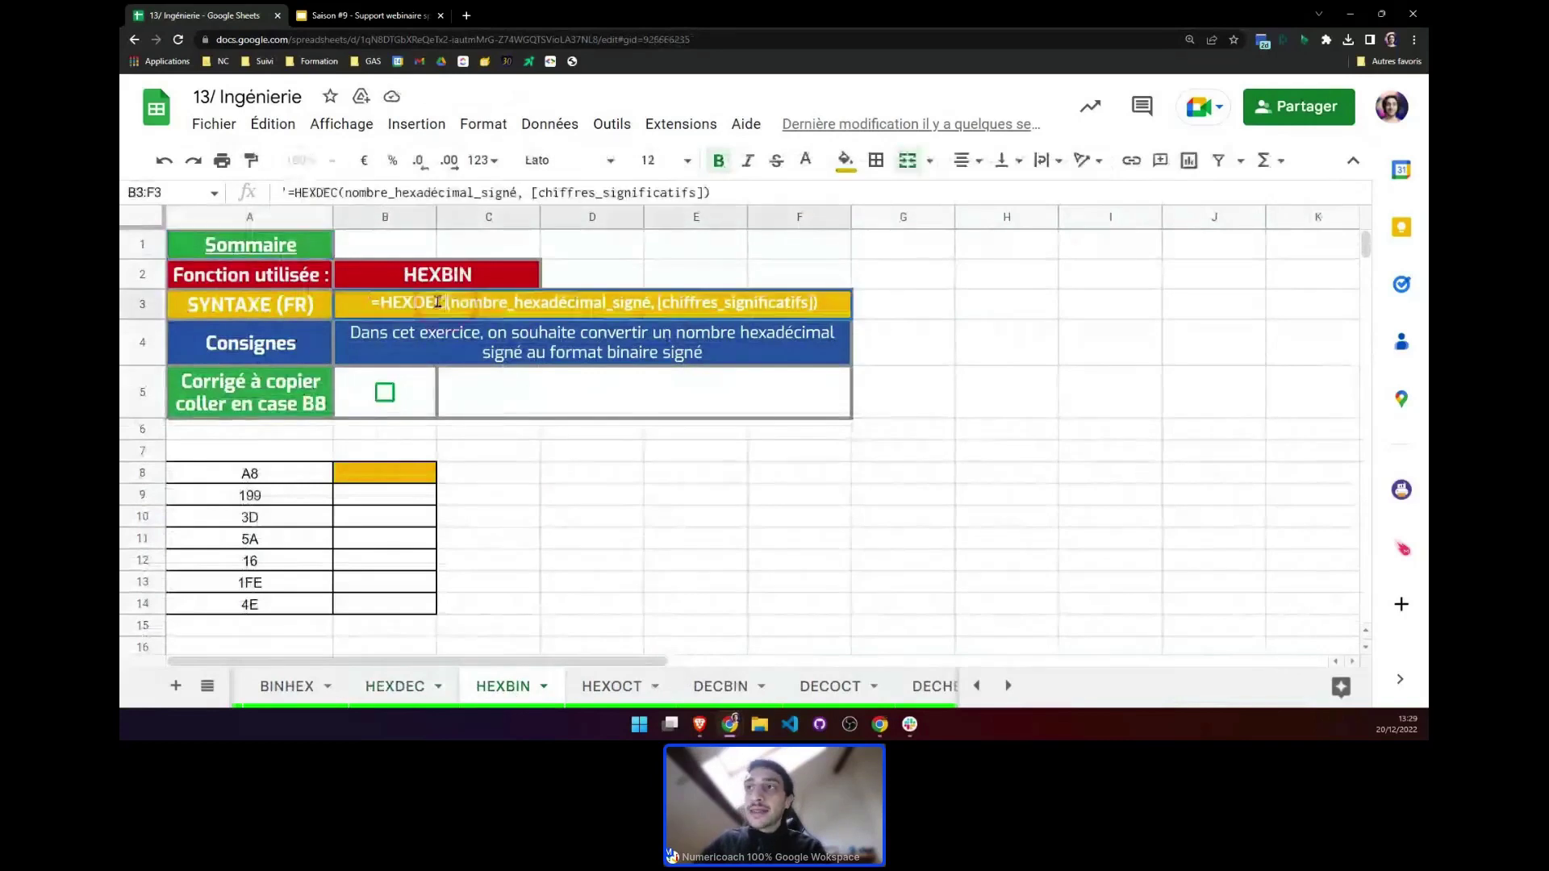
left_click_drag(445, 302, 415, 305)
type("BIBN")
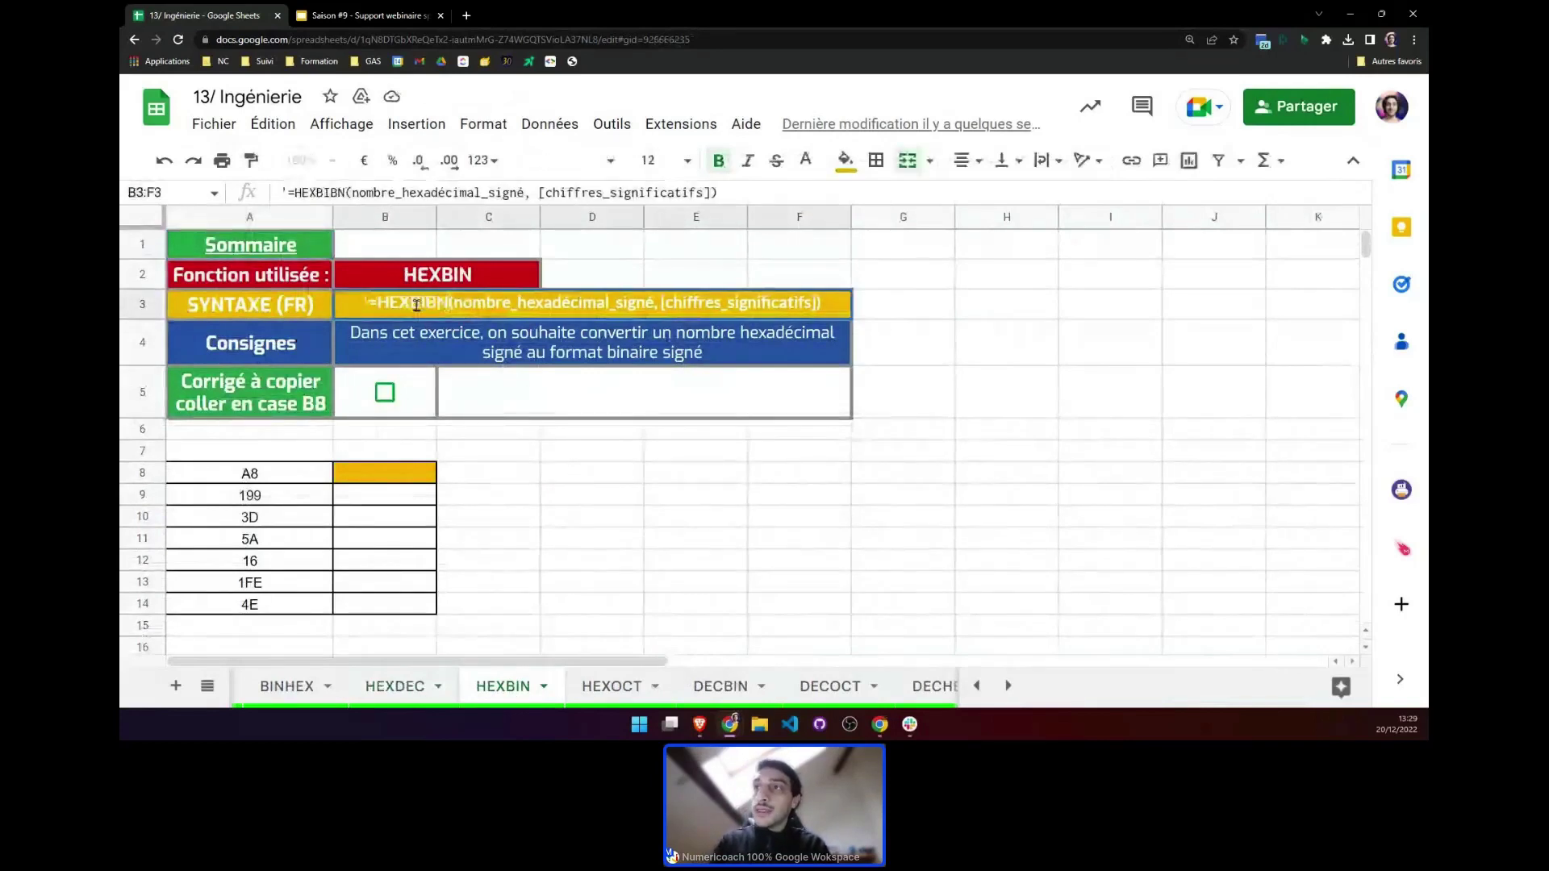
key("BackSpace")
key("BackSpace")
type("N")
key("Return")
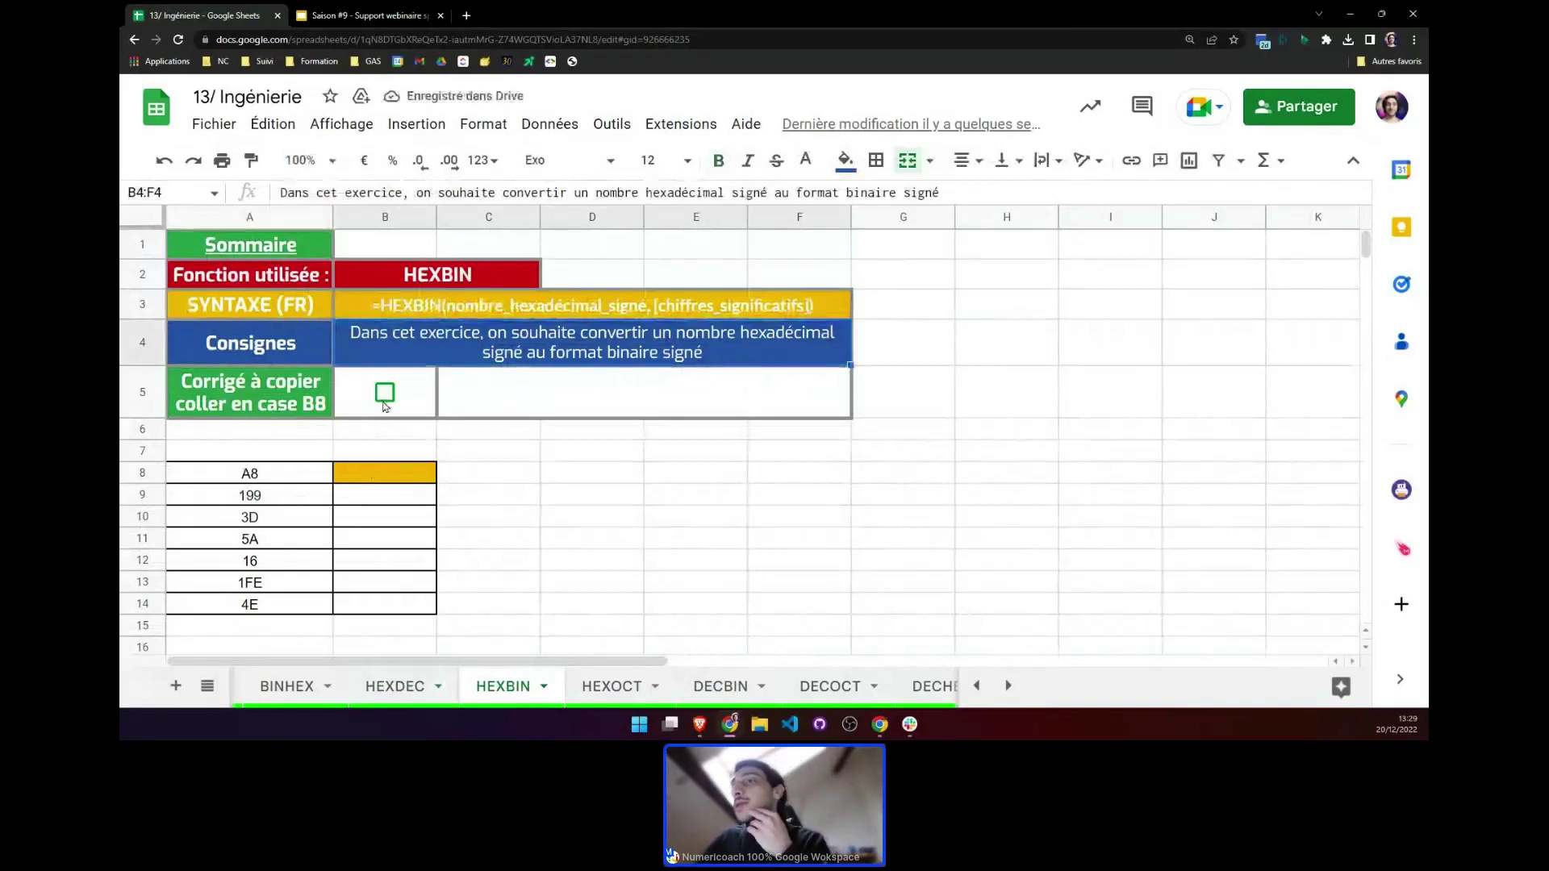
Enter =HEXBIN(A8) in B8 to convert the first hexadecimal number to binary
left_click(376, 472)
type("=hex")
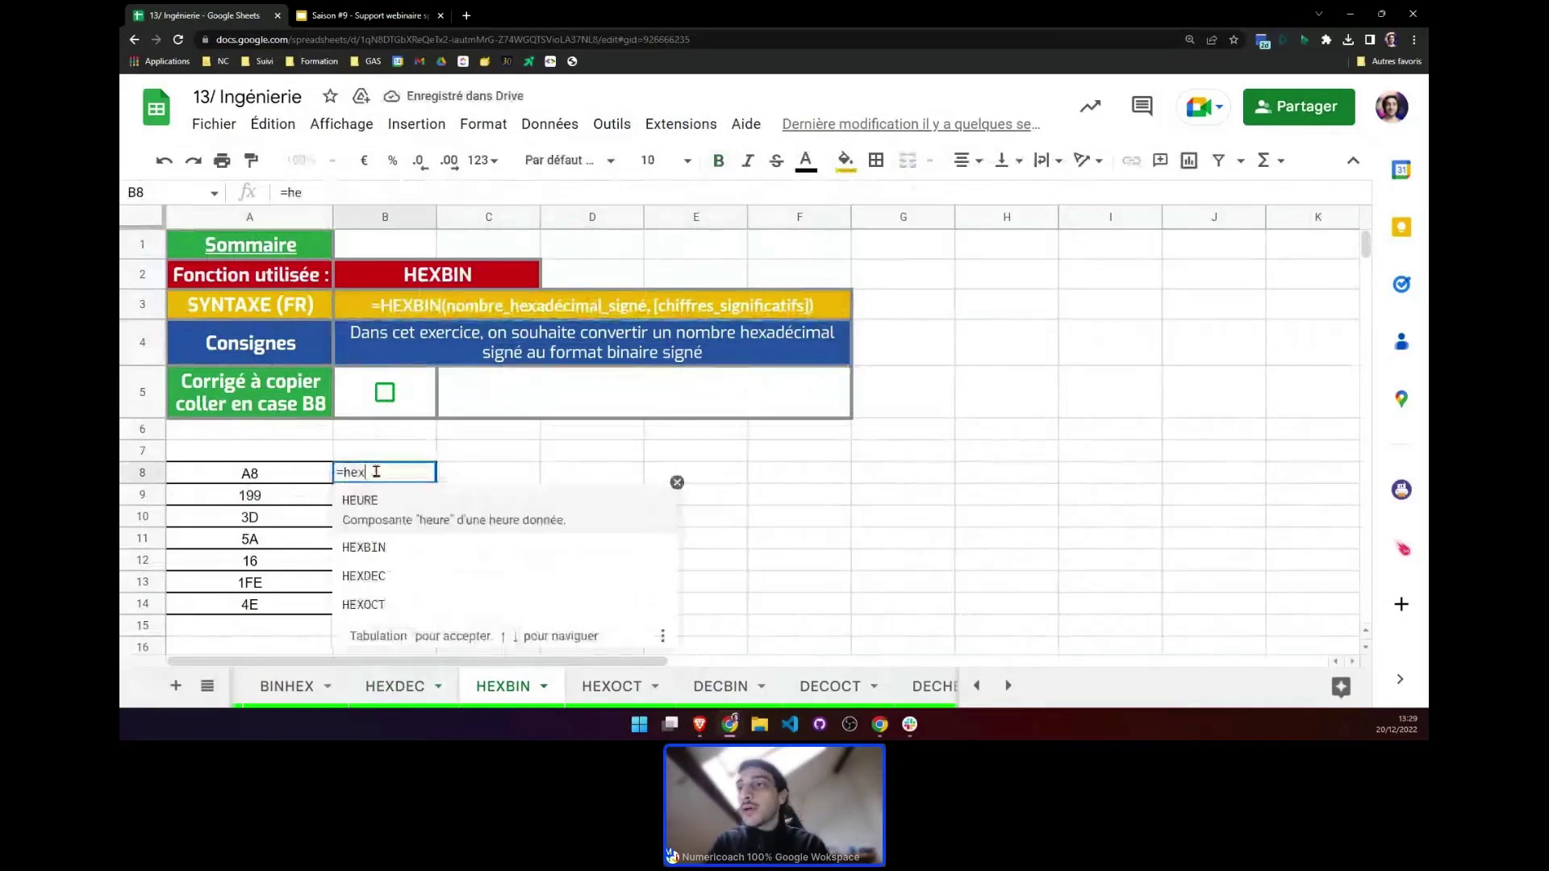
key("Tab")
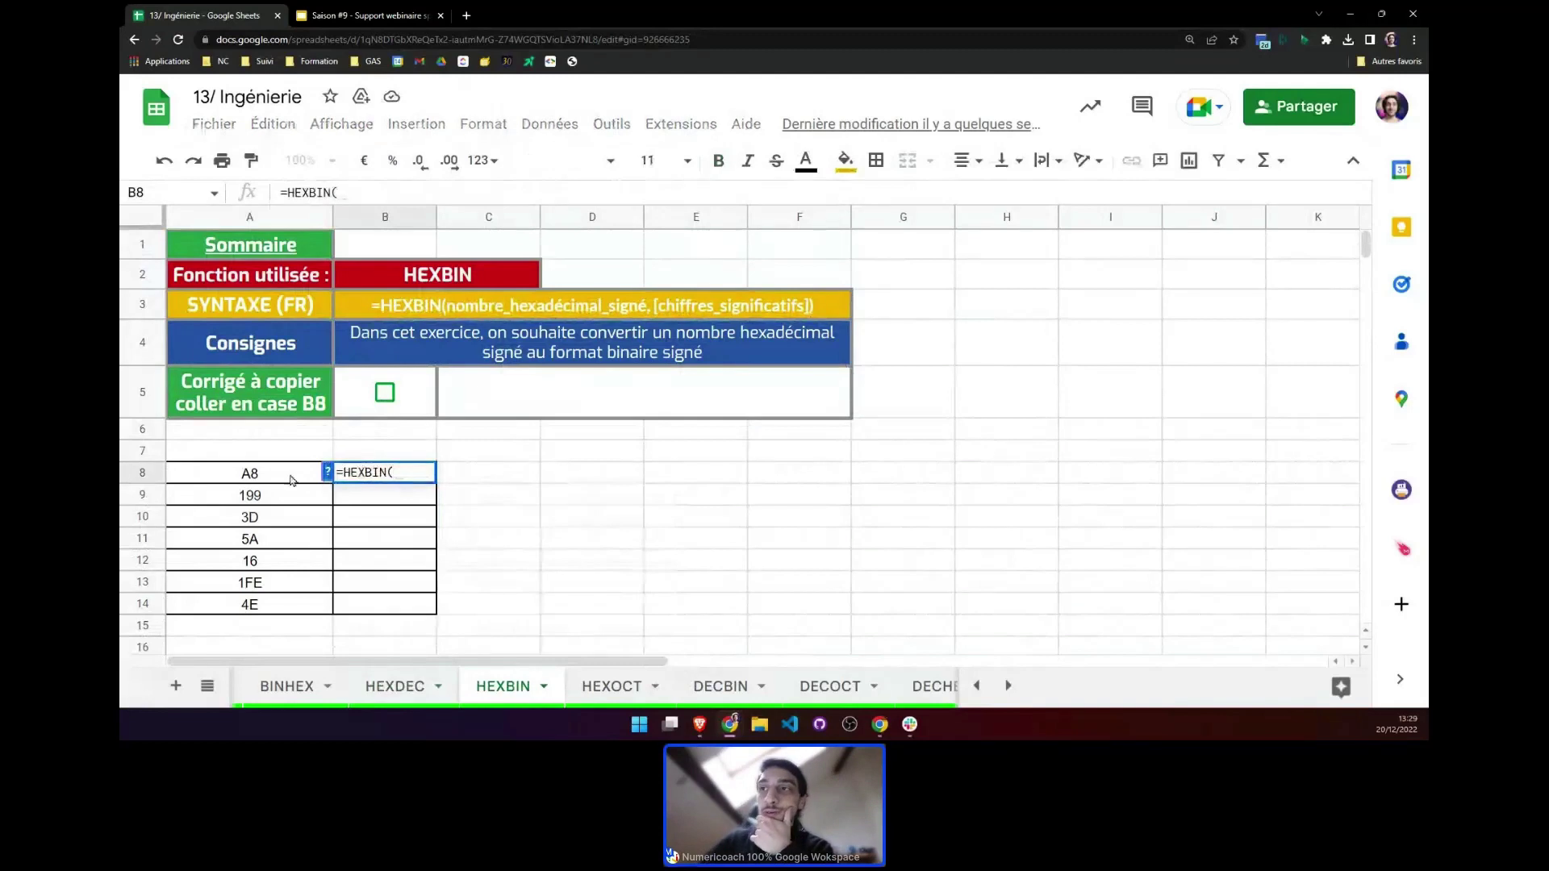
left_click(290, 479)
key("Return")
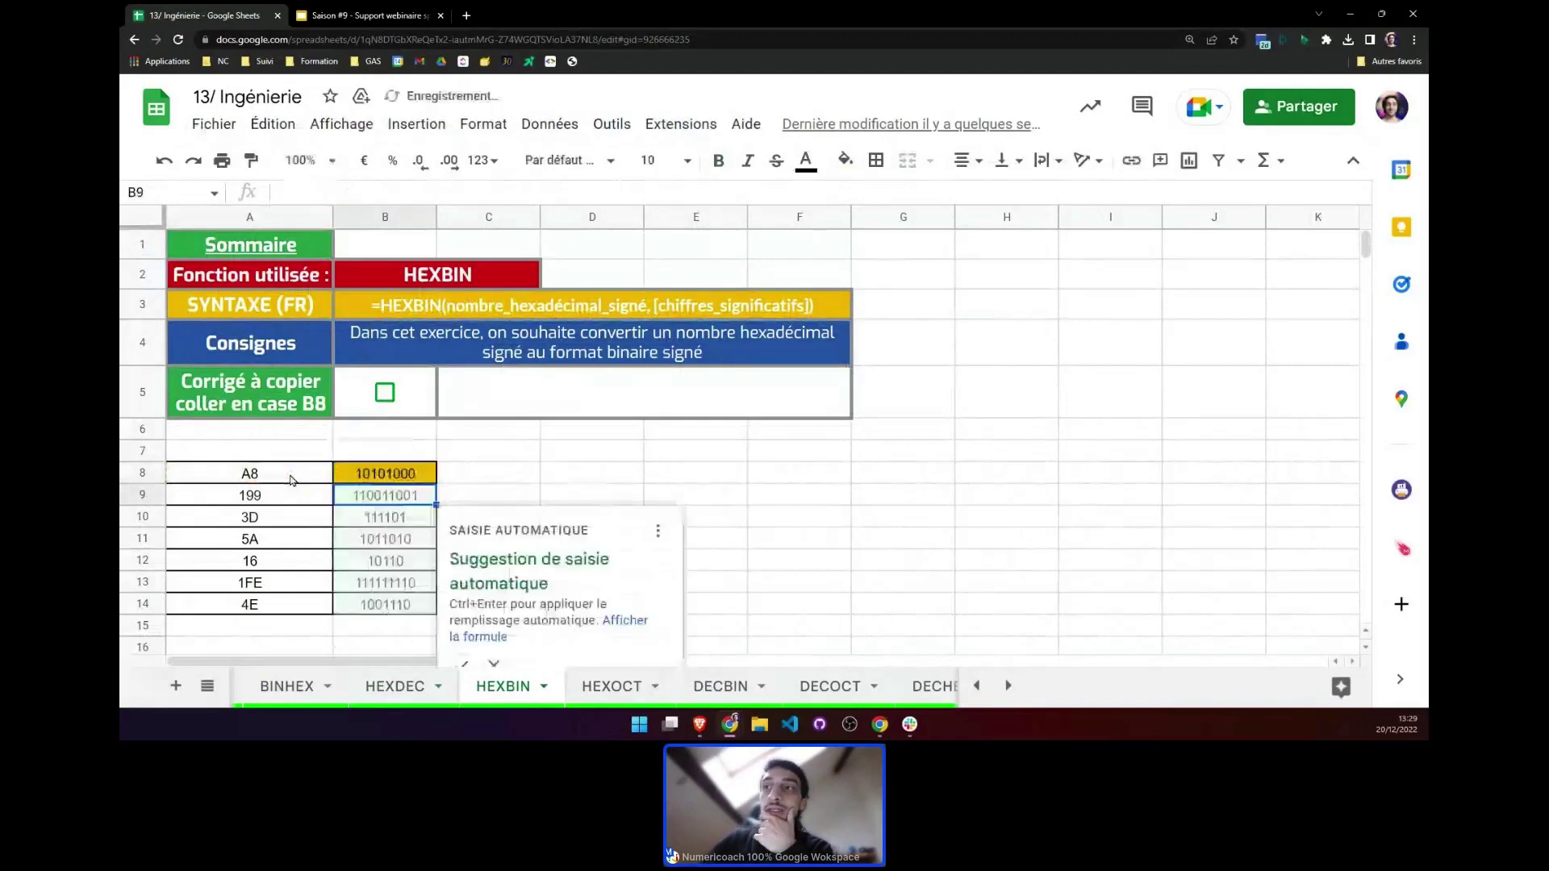
Accept the autofill suggestion to extend the HEXBIN formula through B14, and reveal the correction of the exercise
left_click(461, 666)
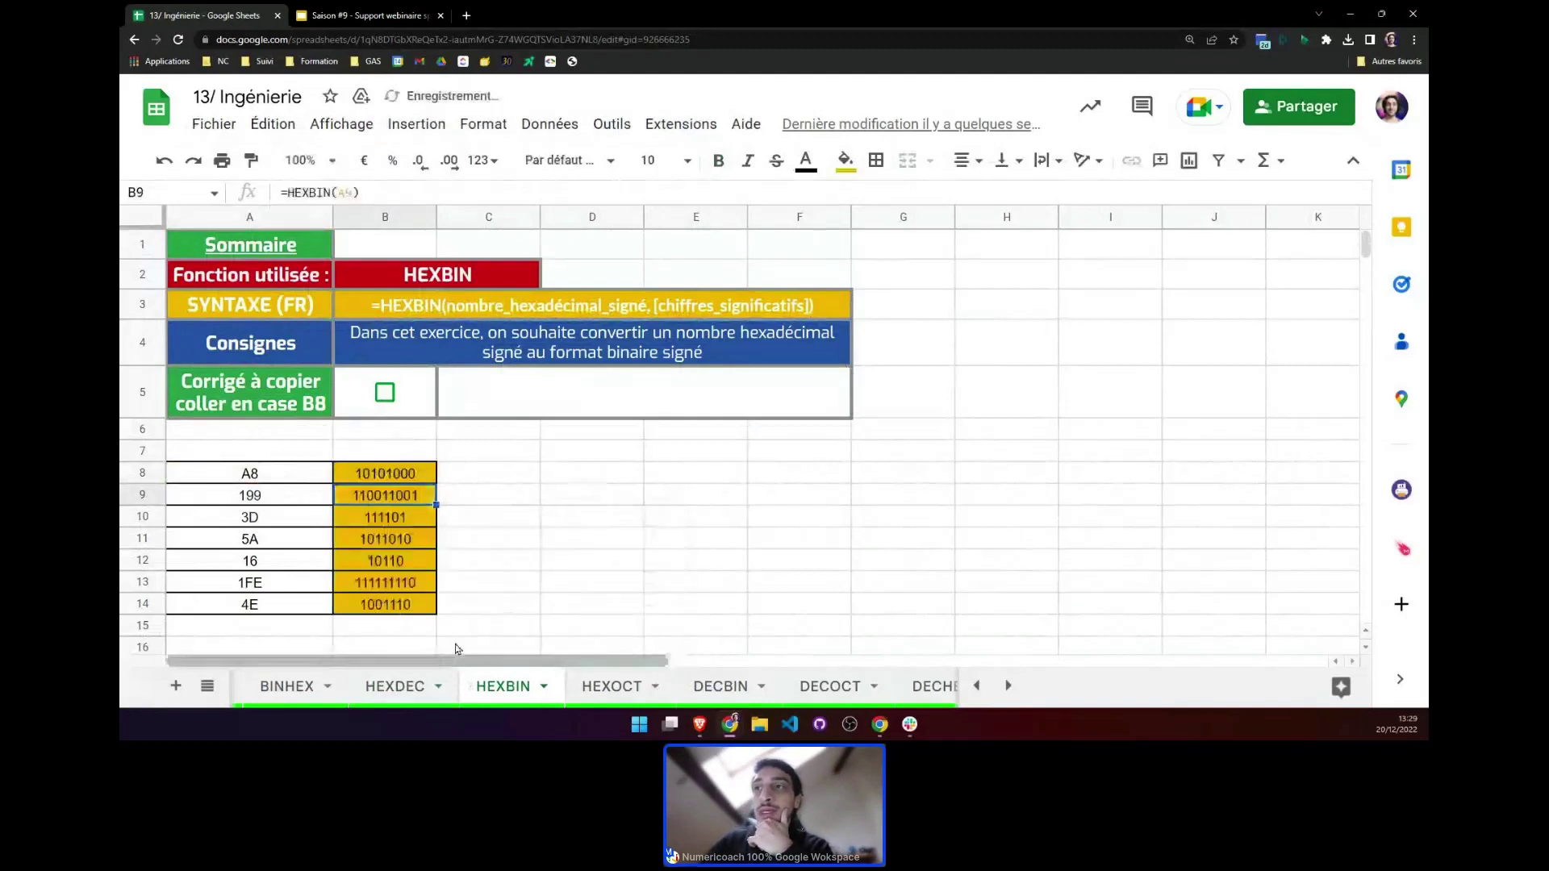
left_click(289, 474)
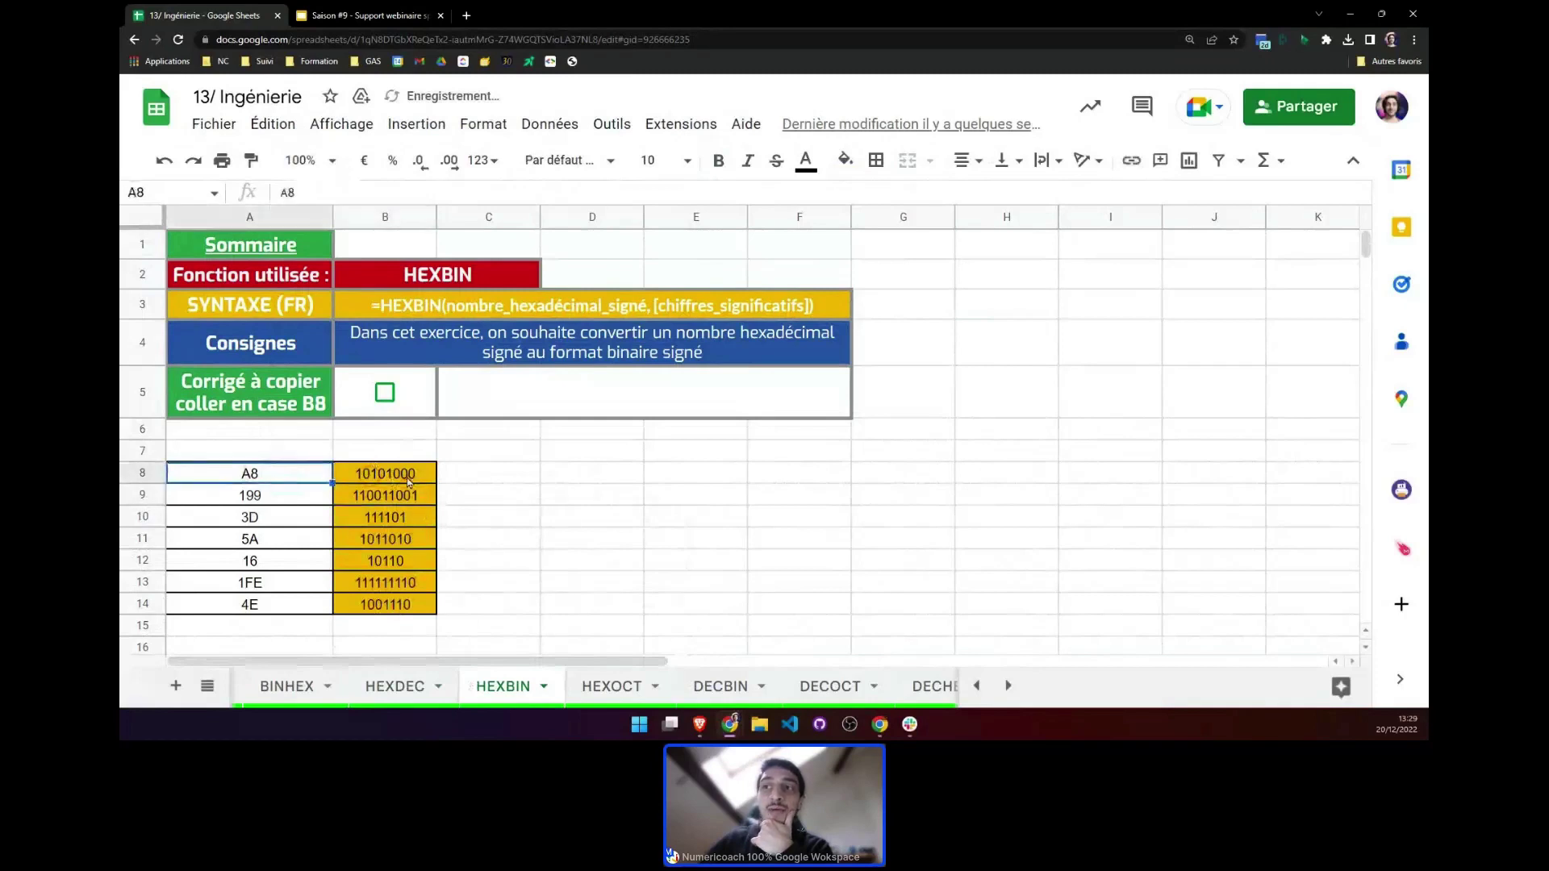
left_click_drag(385, 476, 408, 595)
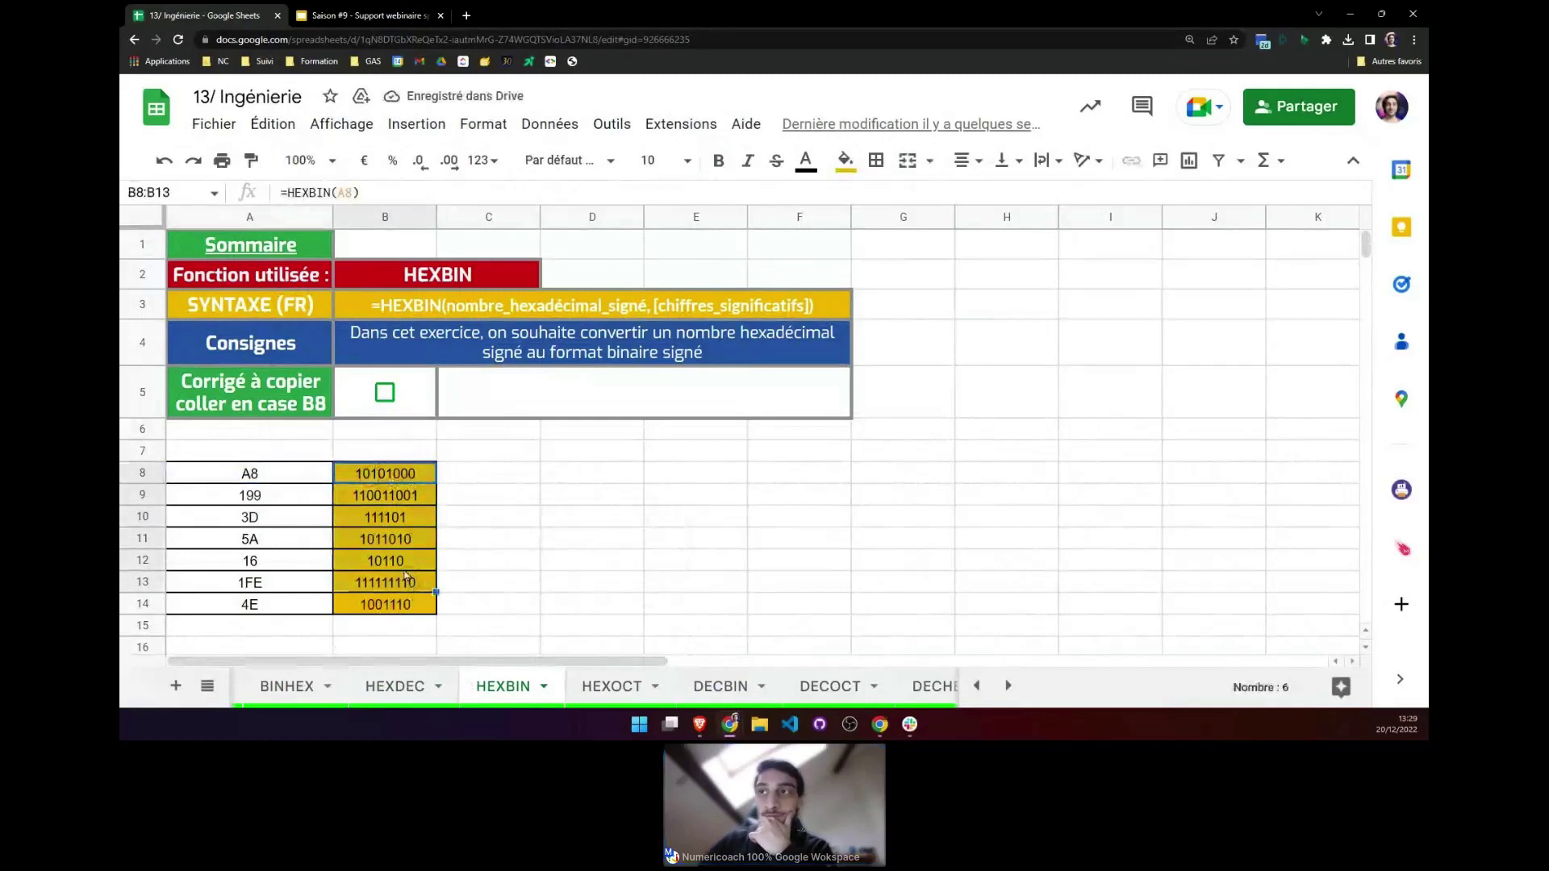
left_click(385, 392)
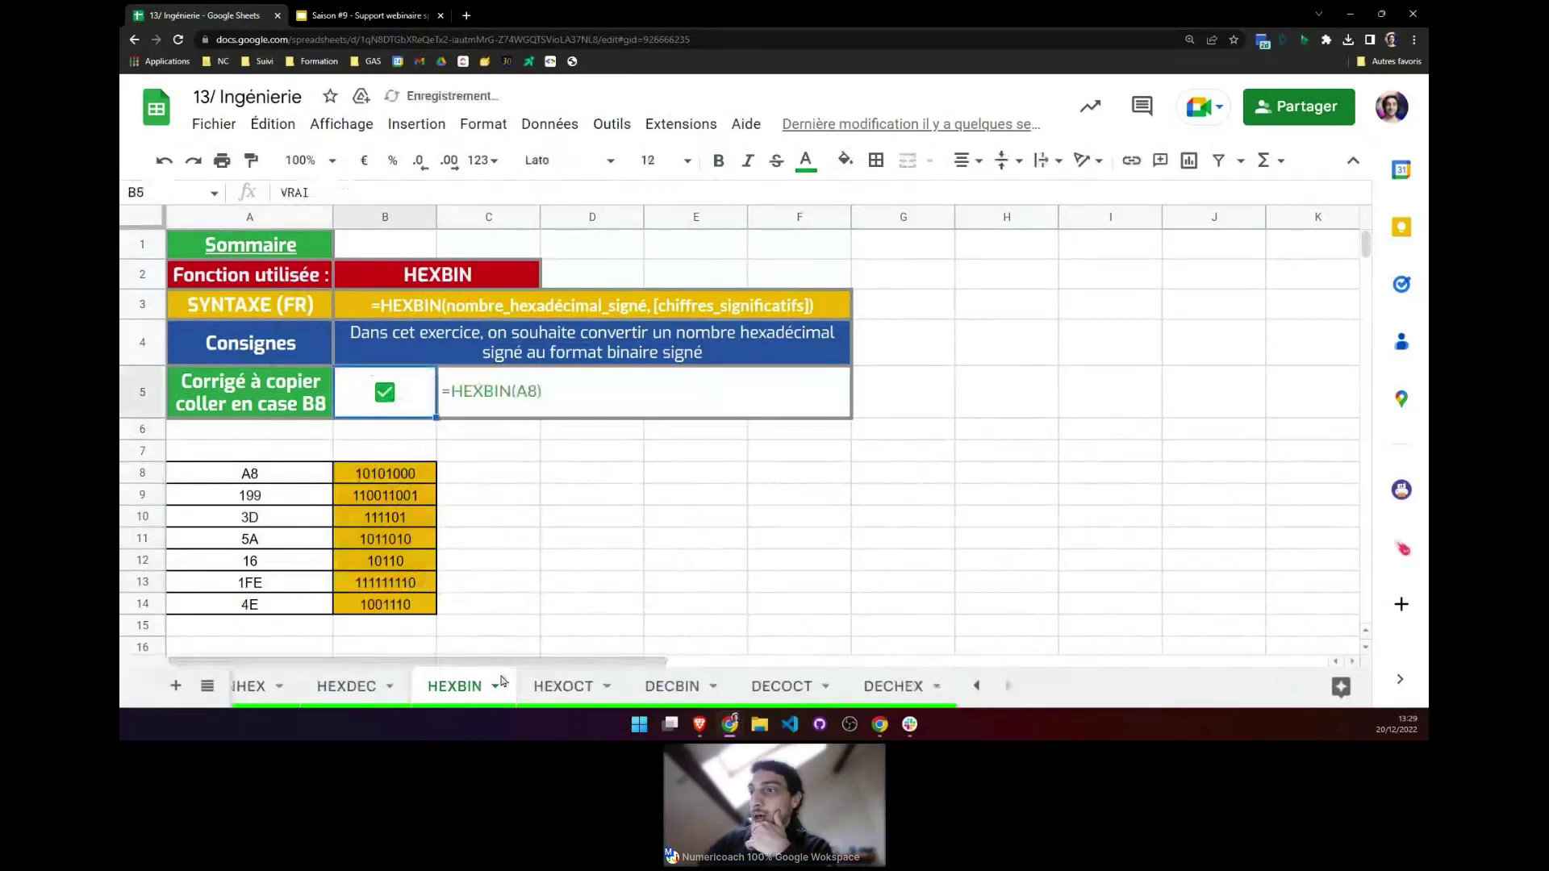
On the HEXOCT exercise sheet, enter =HEXOCT(A8) in B8, extended through B14 with the autofill suggestion, and reveal the correction
left_click(559, 690)
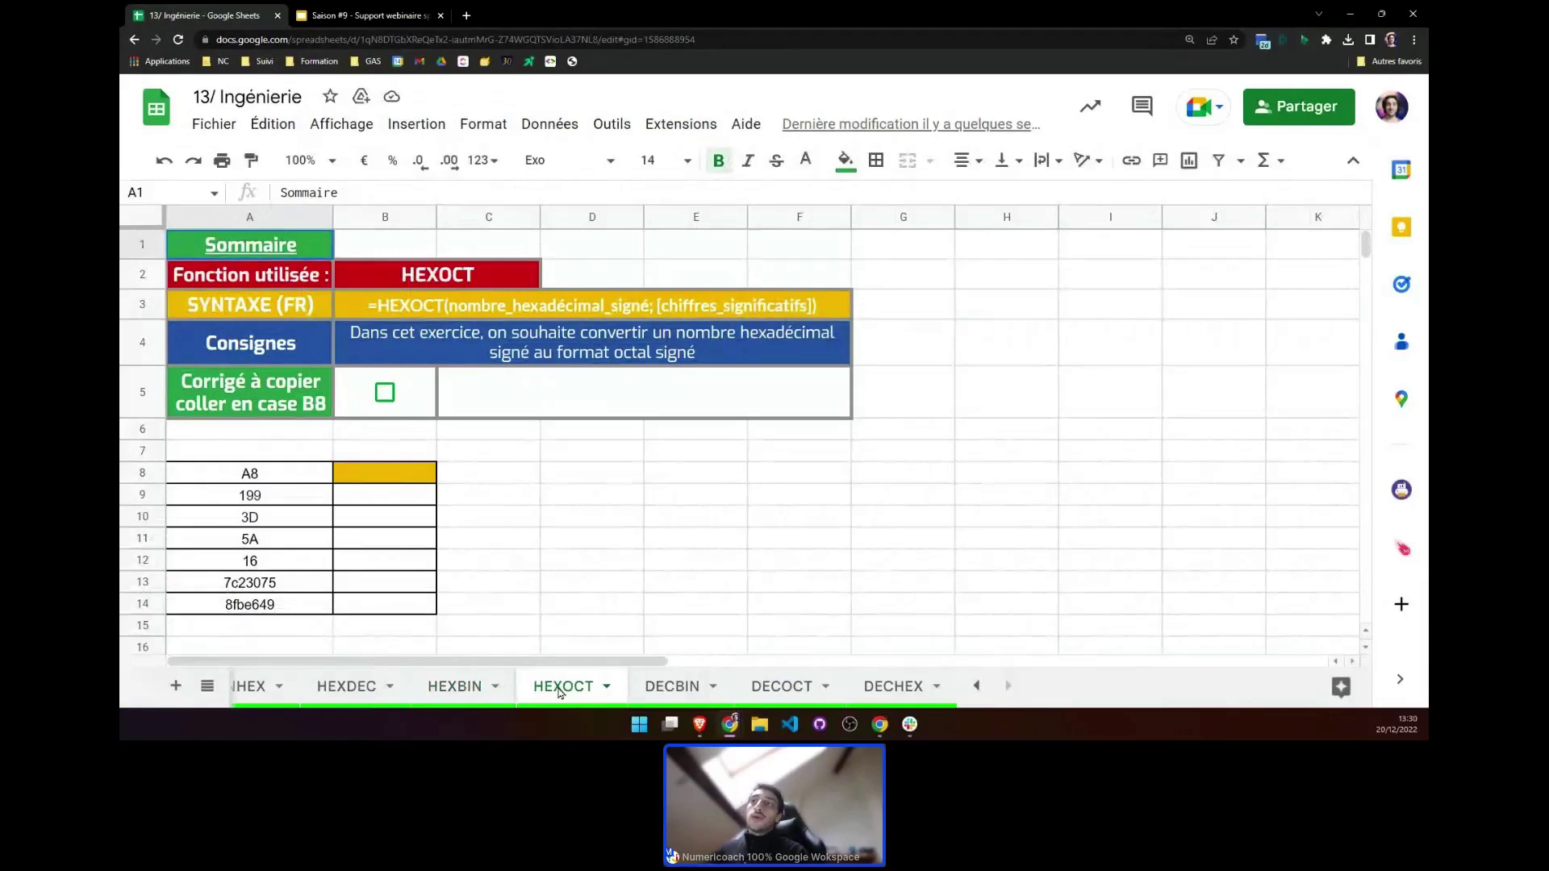
left_click(388, 477)
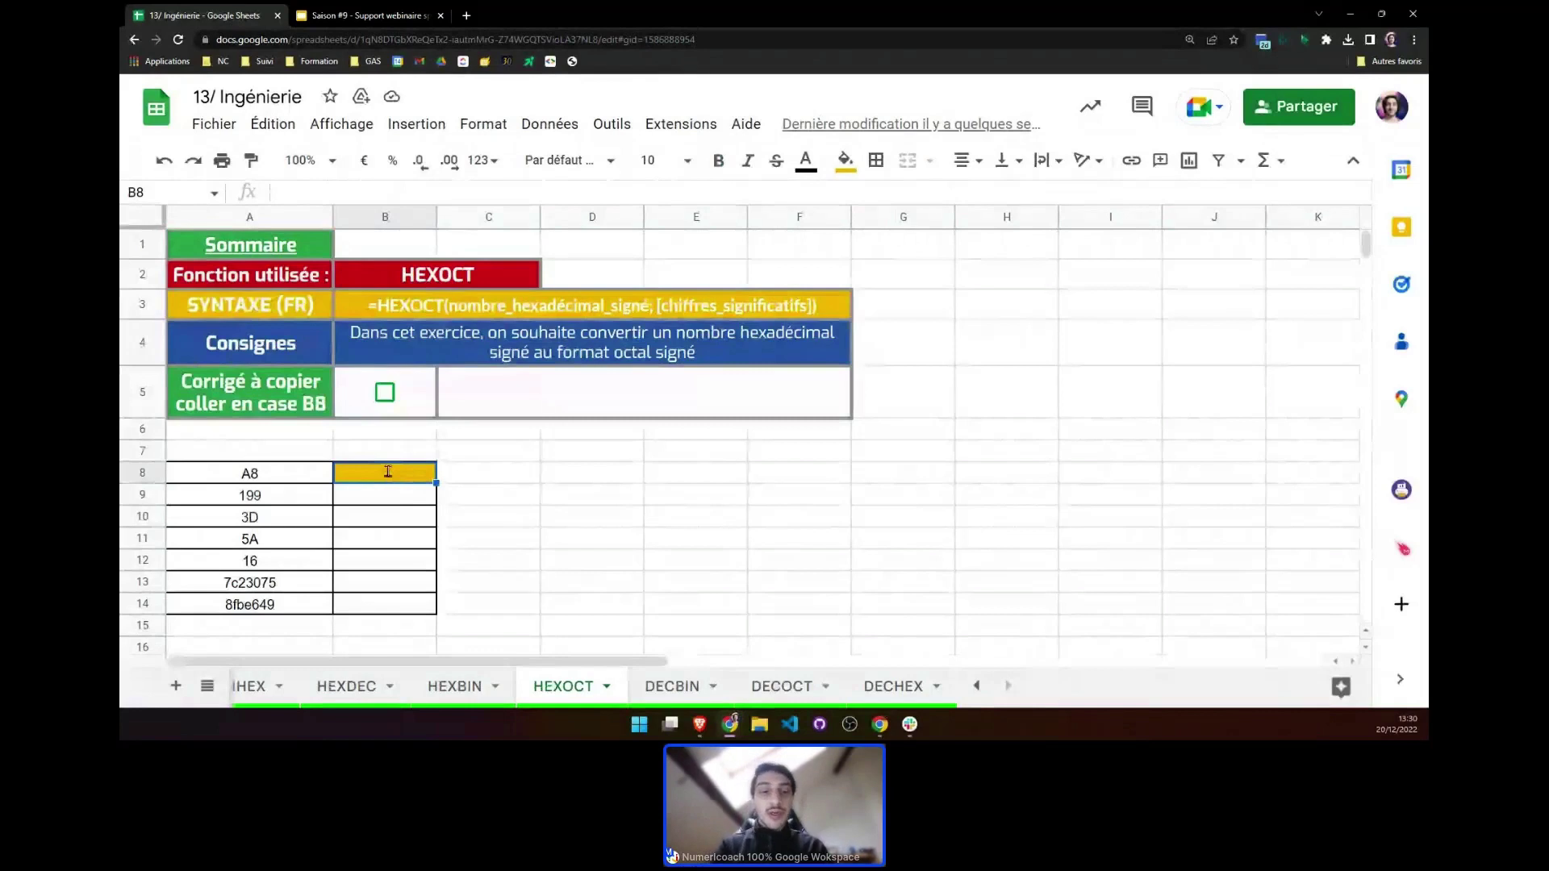
type("=hexoct")
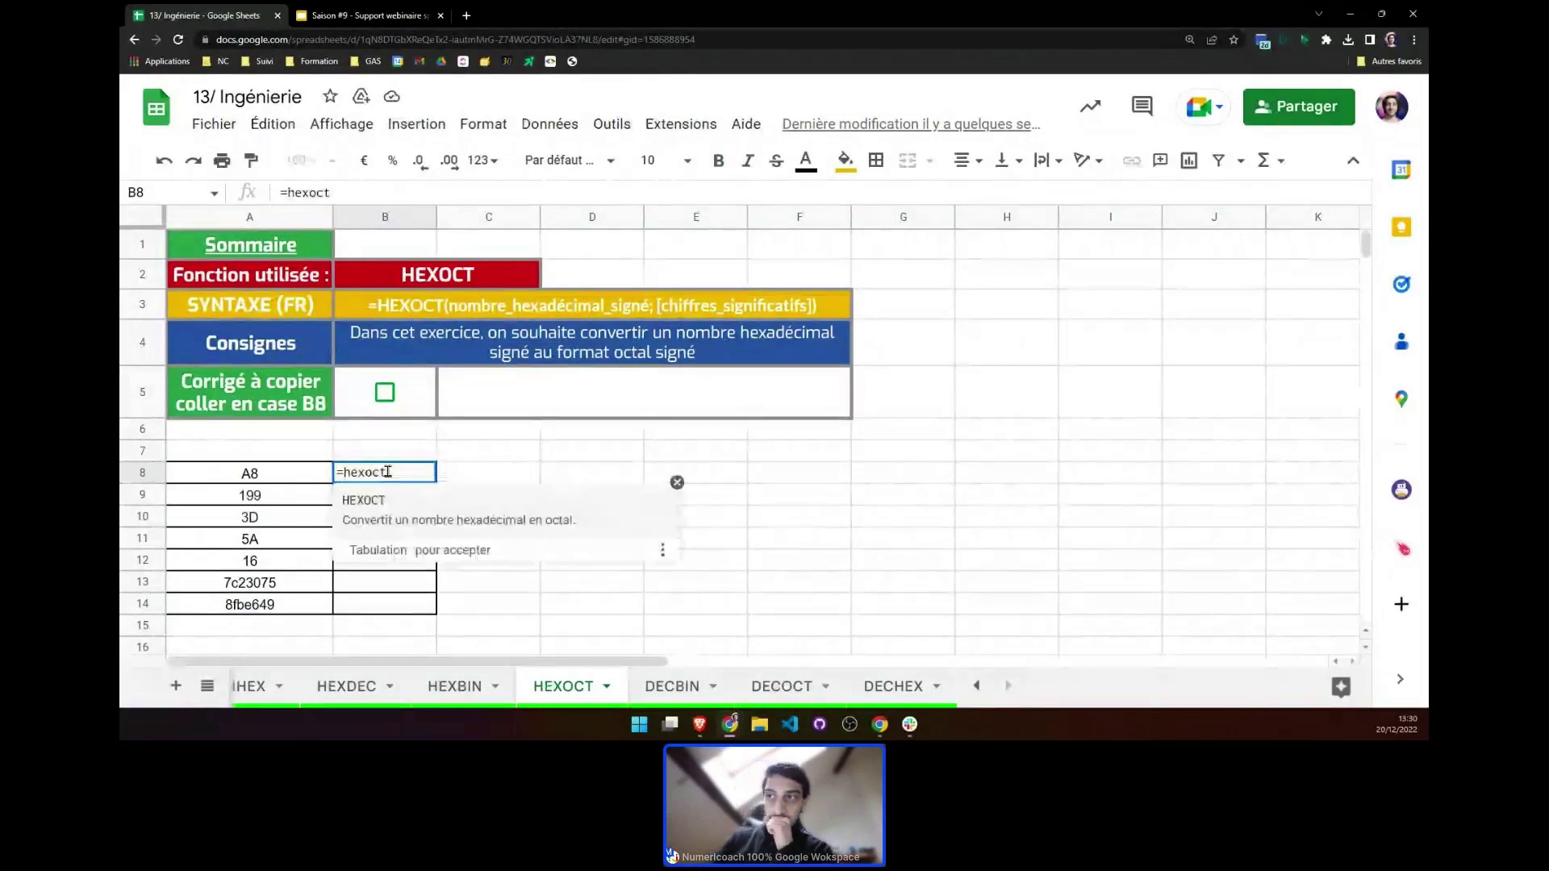
key("Tab")
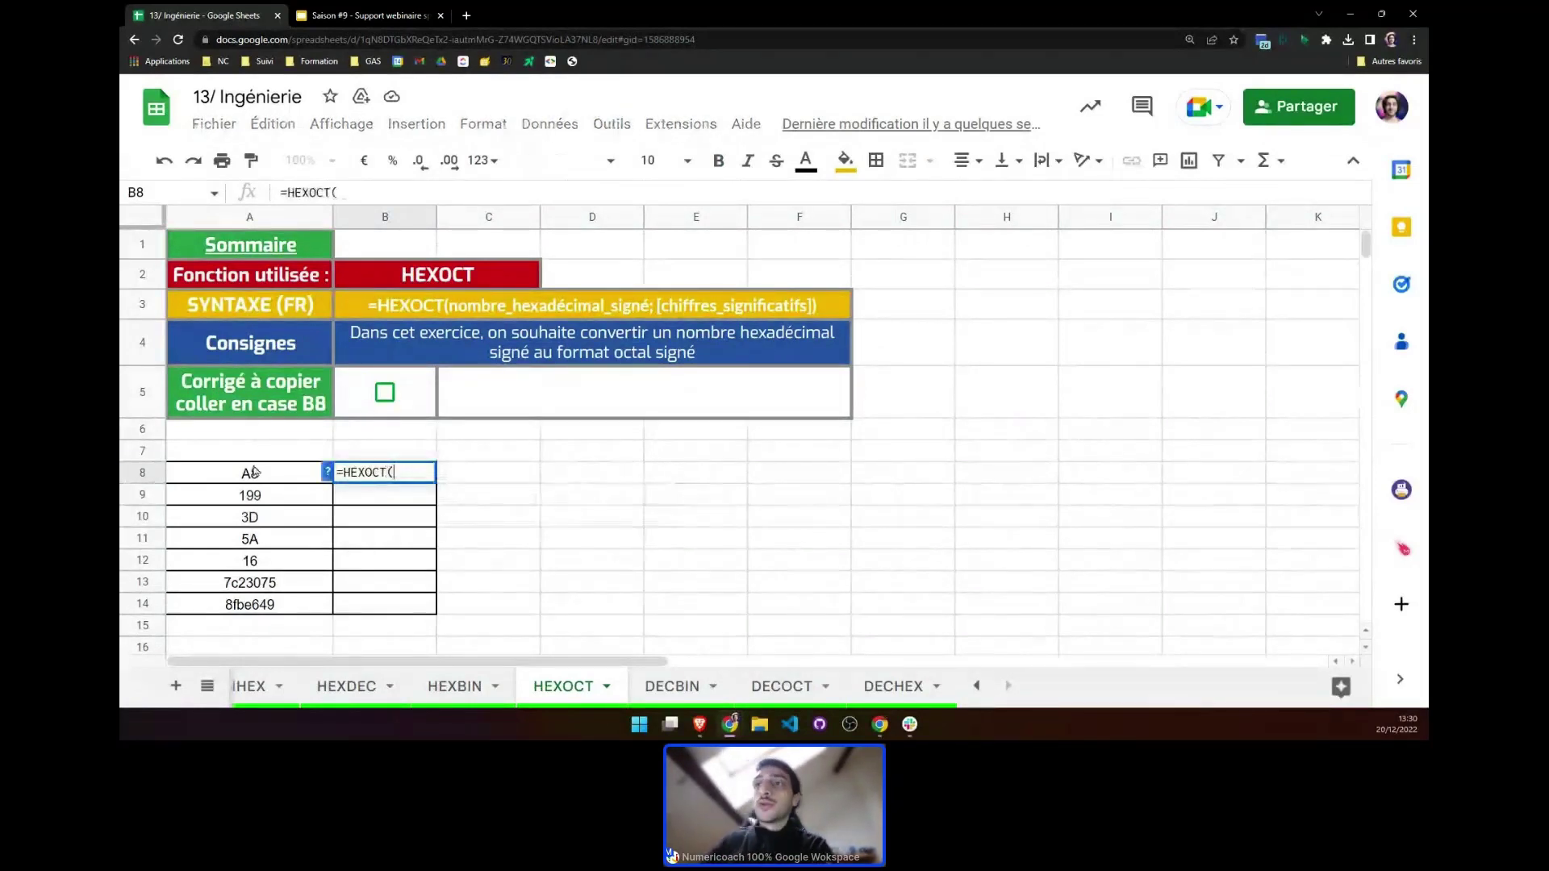
left_click(284, 481)
type(")")
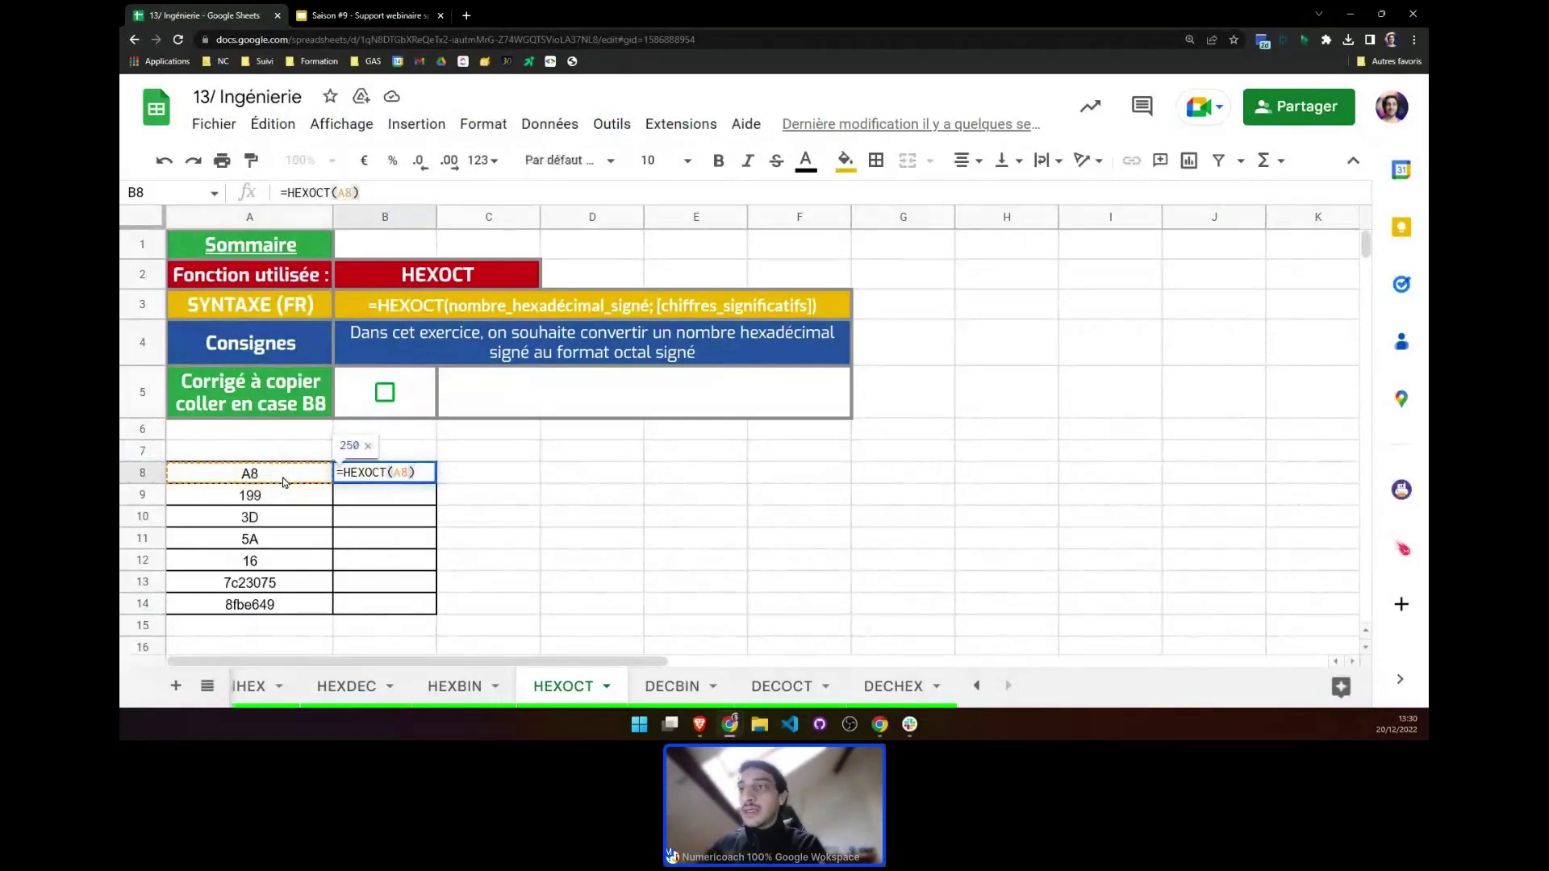
key("Return")
left_click(461, 665)
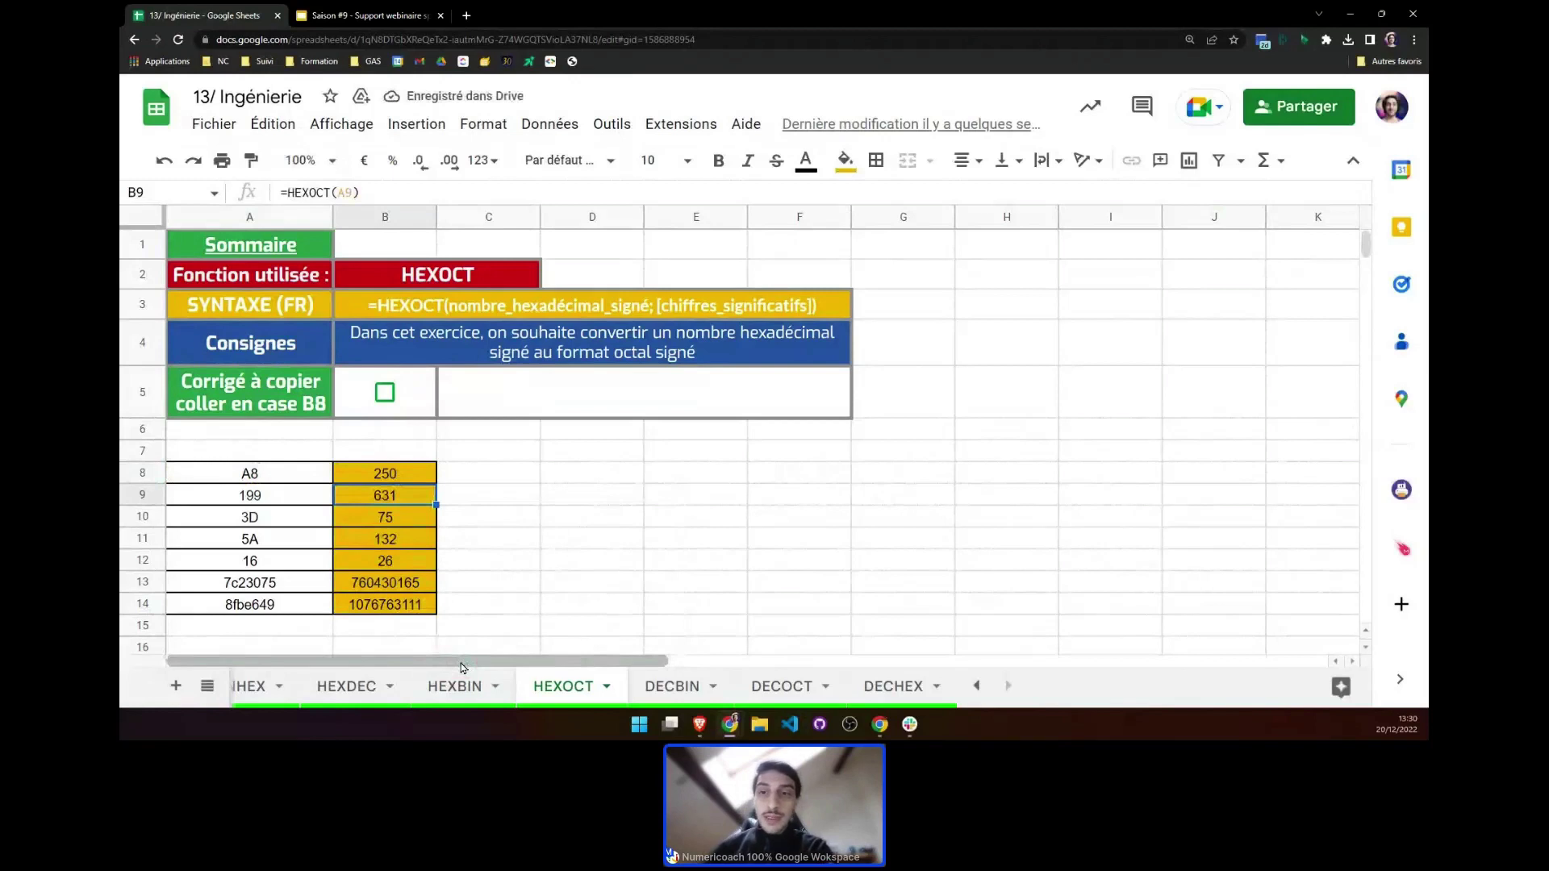
left_click(386, 393)
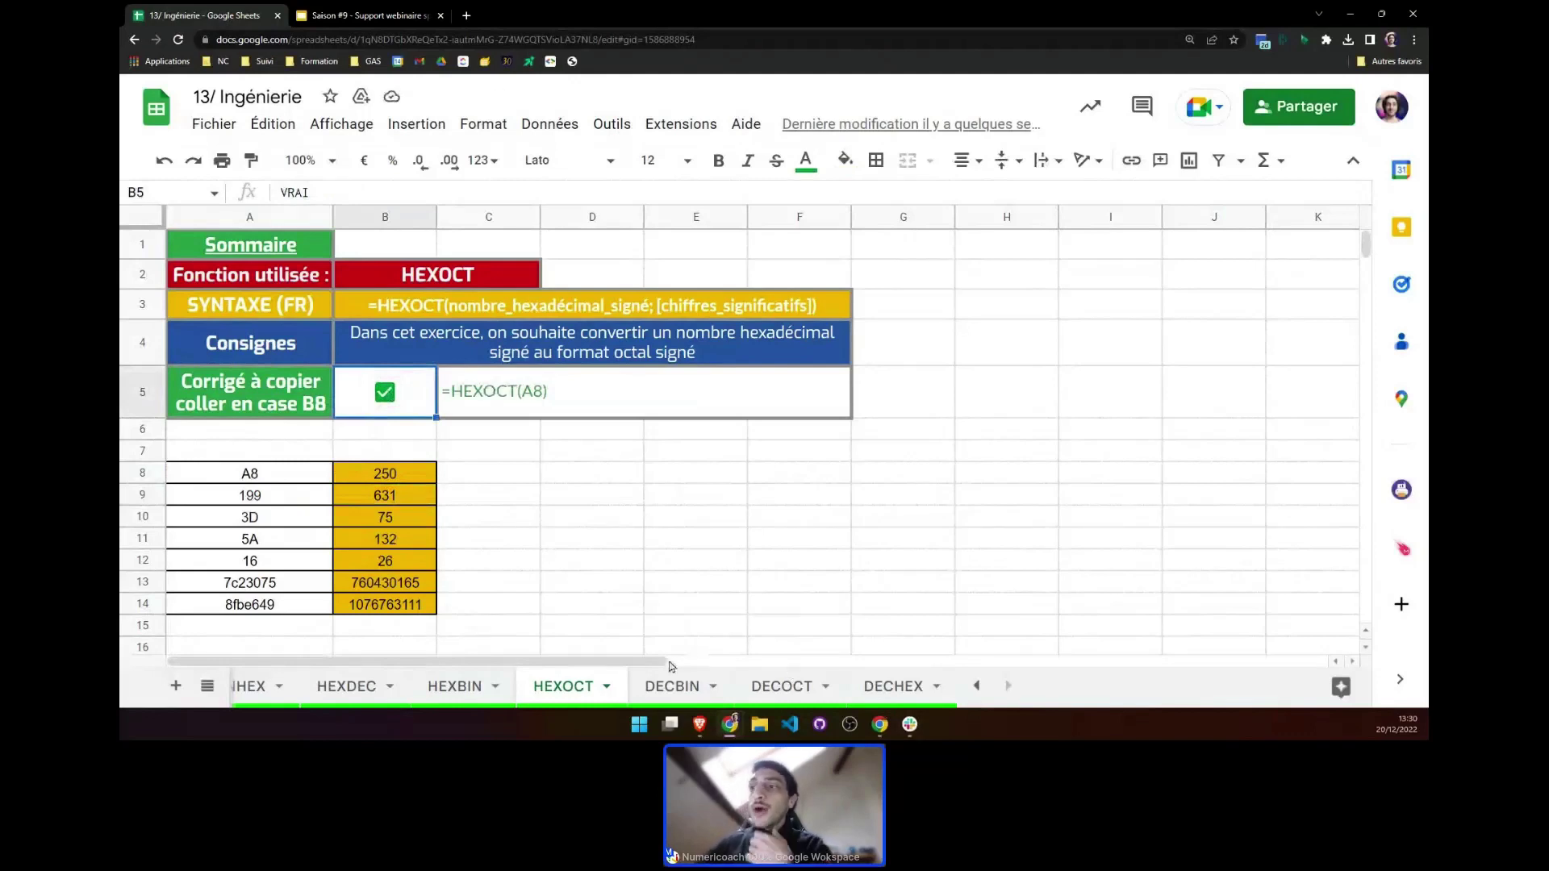
Open the DECBIN exercise sheet
scroll(611, 687, "up", 2)
scroll(610, 687, "up", 3)
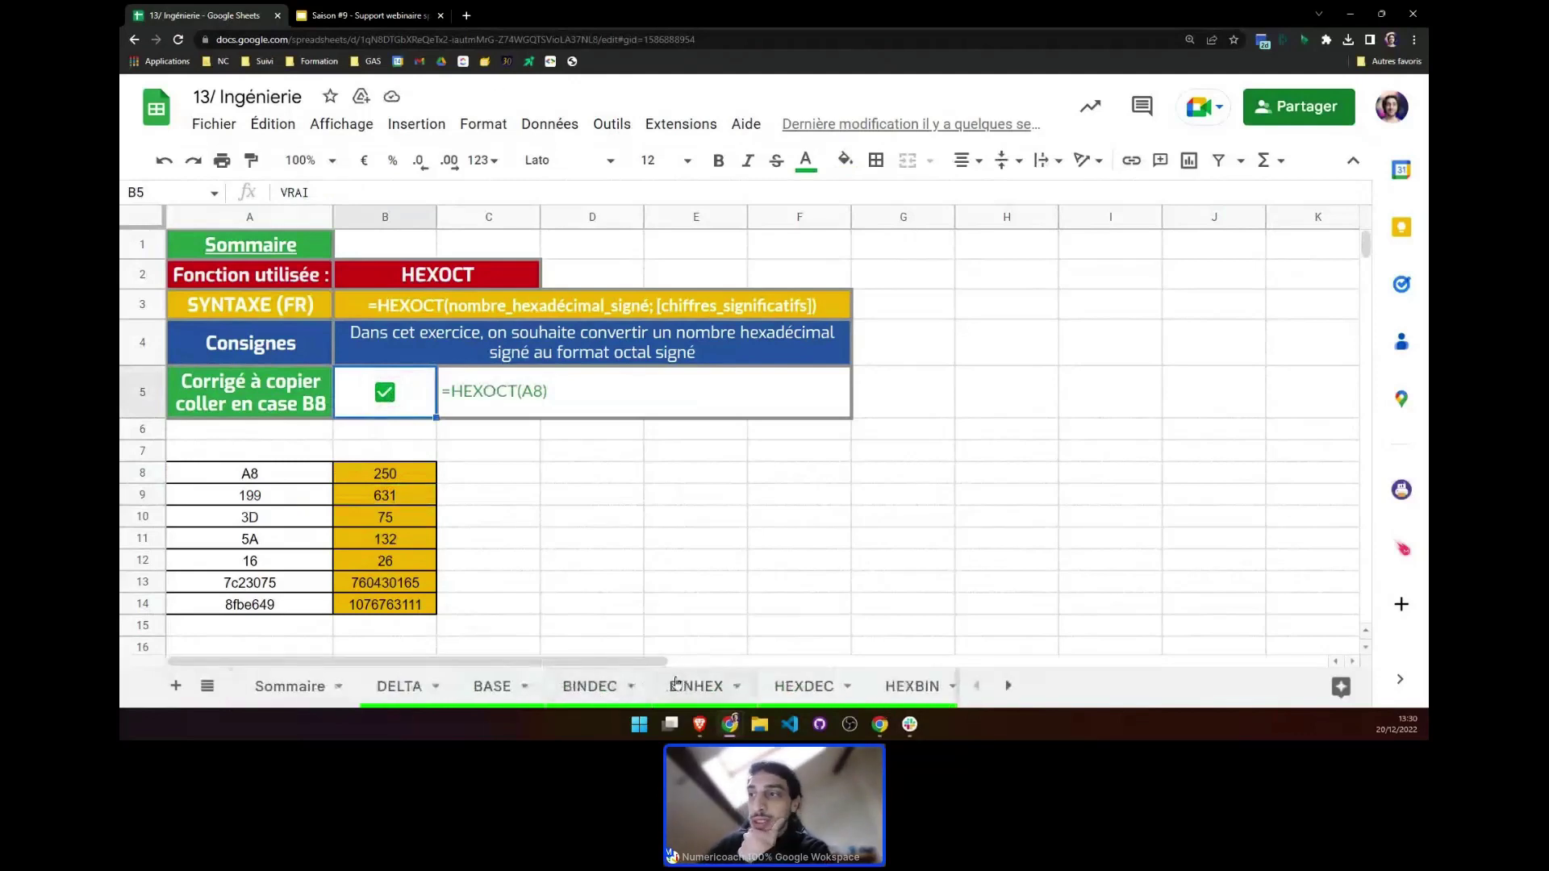
scroll(630, 692, "down", 1)
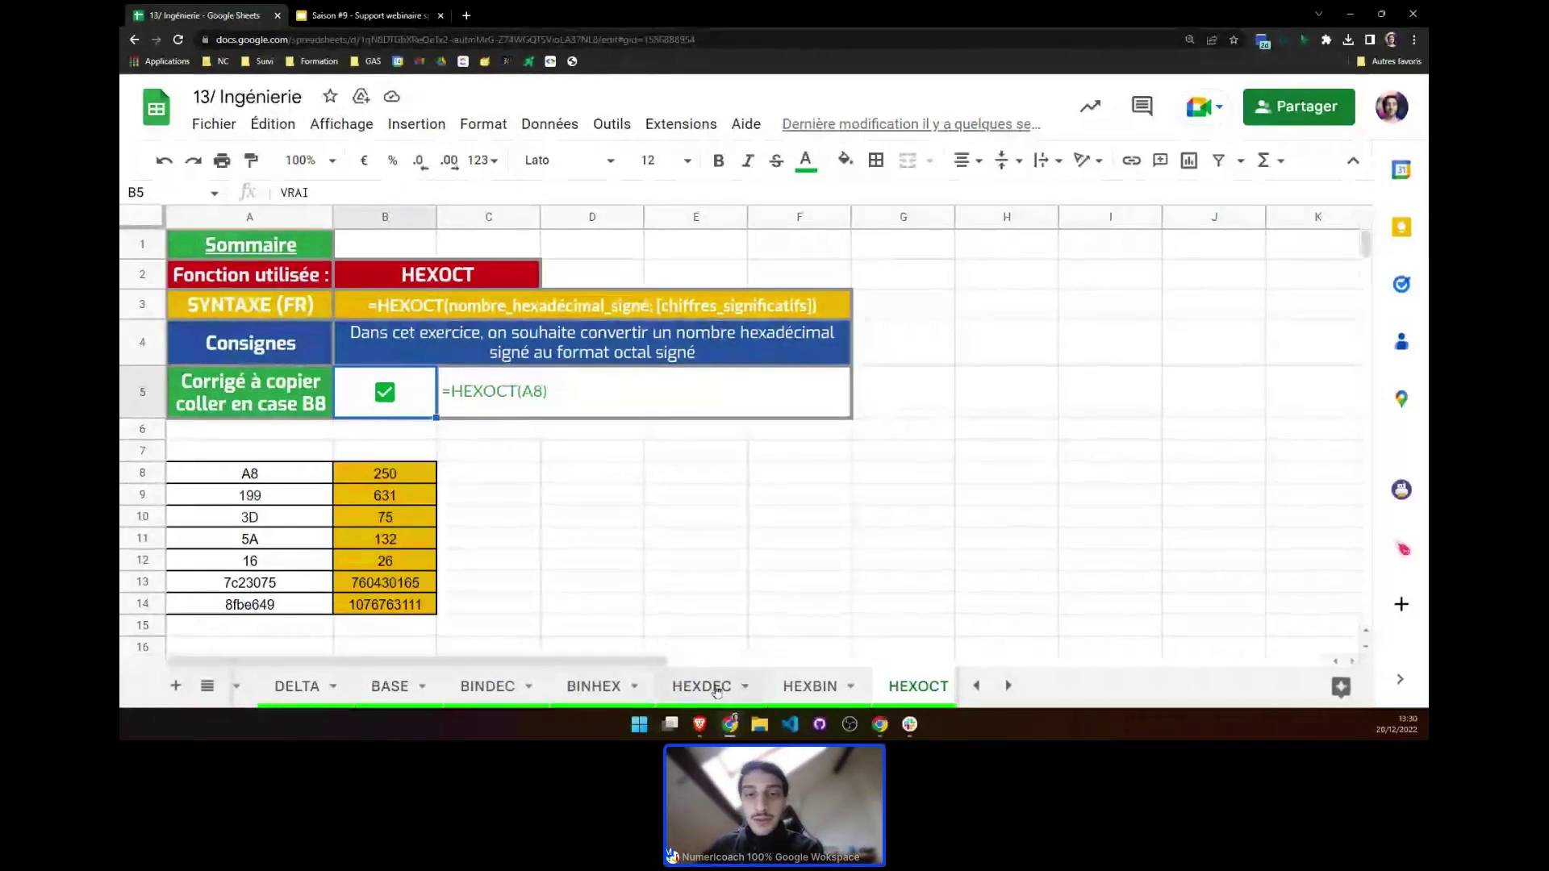
scroll(713, 692, "right", 3)
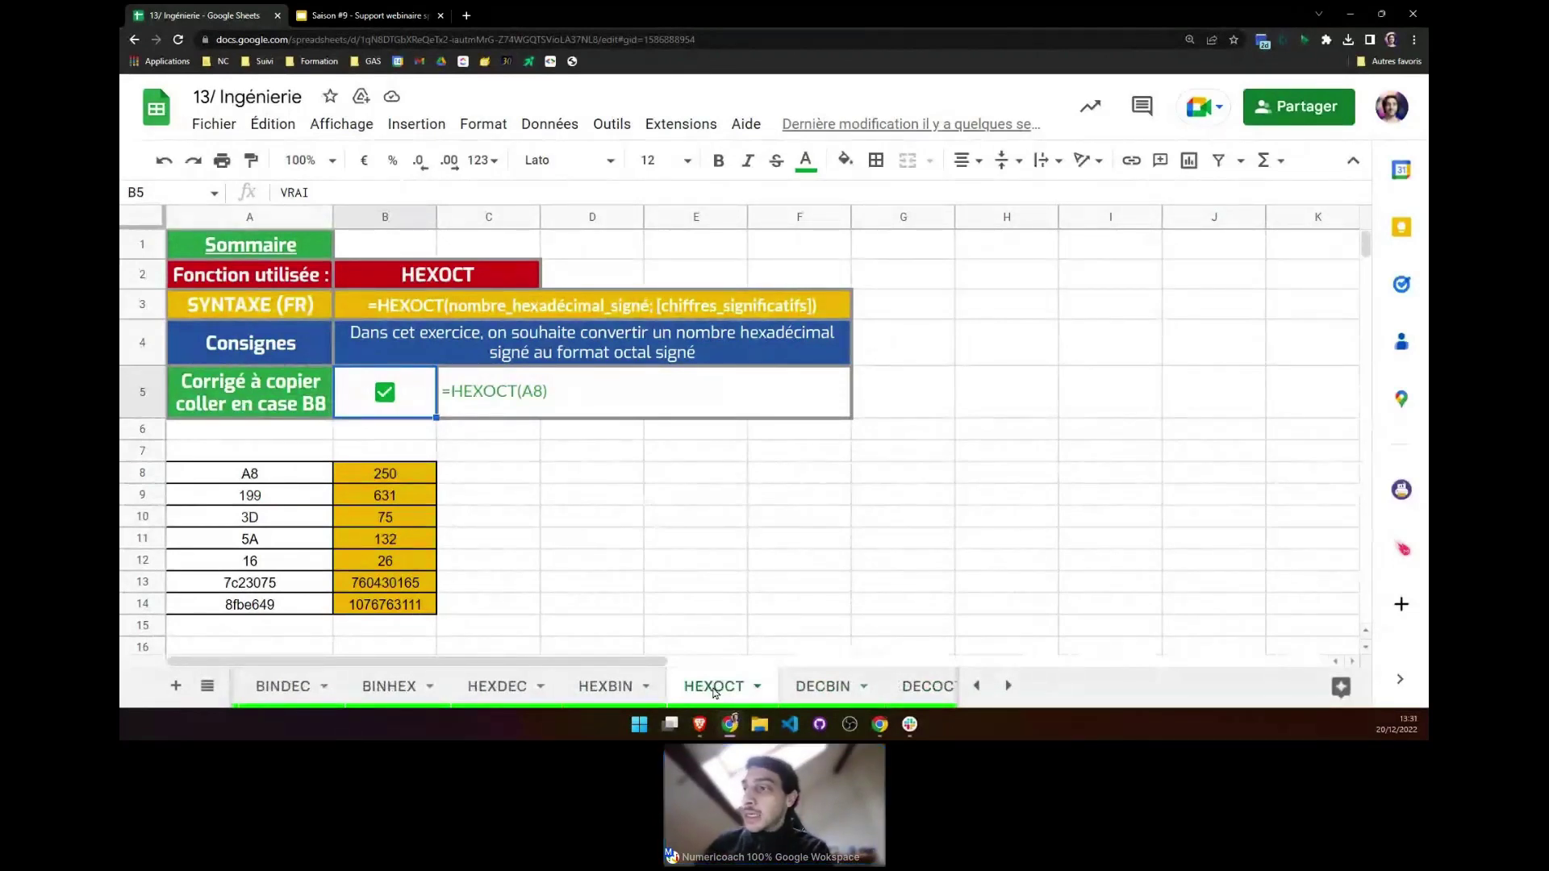
scroll(702, 690, "right", 2)
left_click(683, 686)
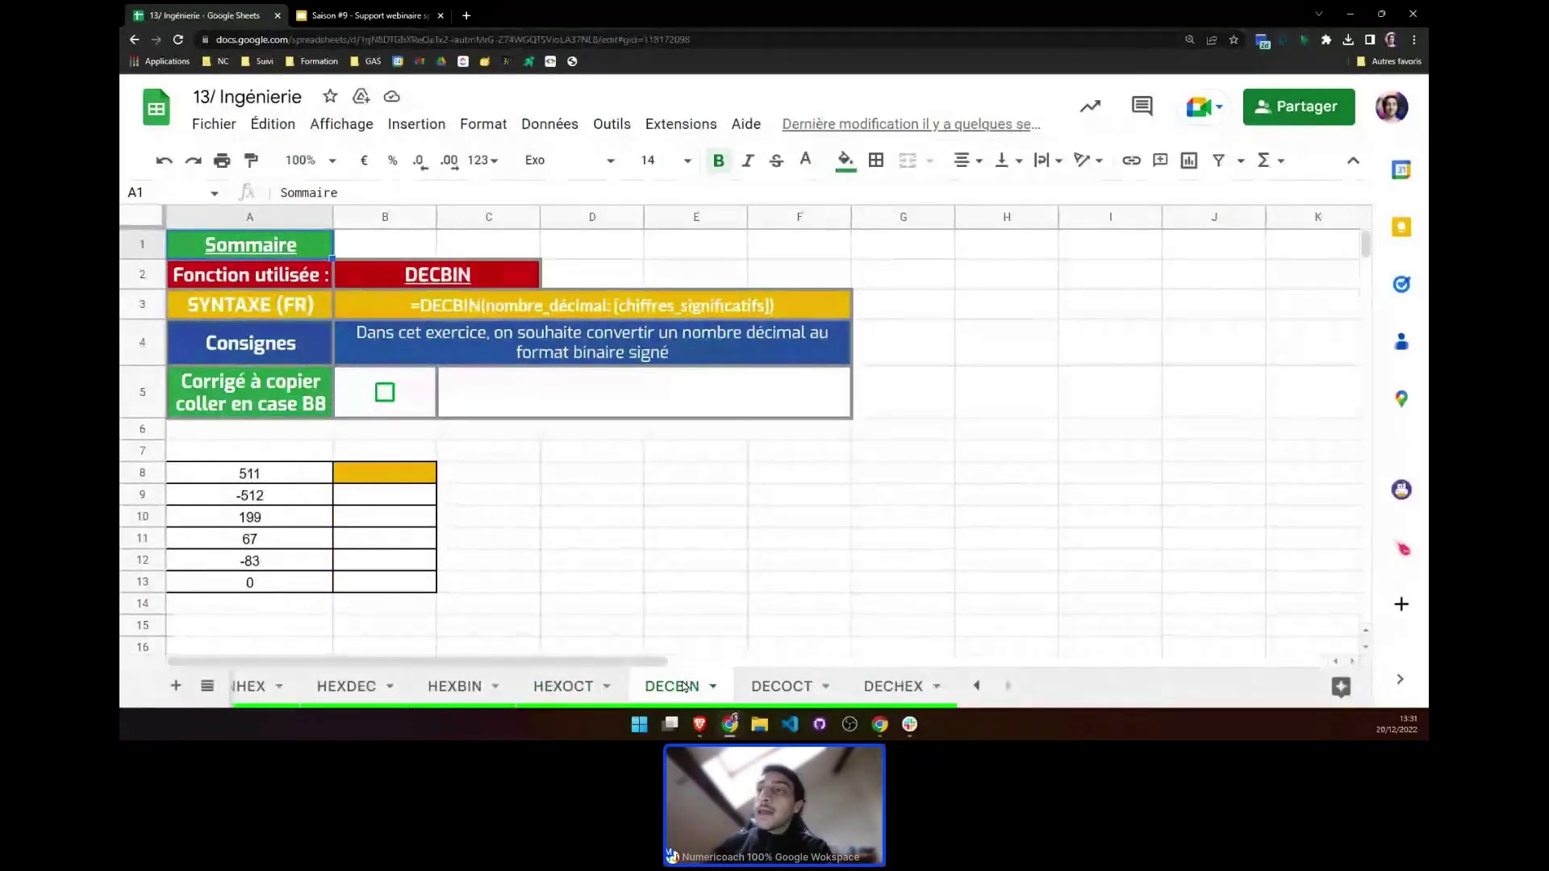
Enter =DECBIN(A8) in B8, extended through B13 with the autofill suggestion, and reveal the correction of the exercise
left_click(381, 476)
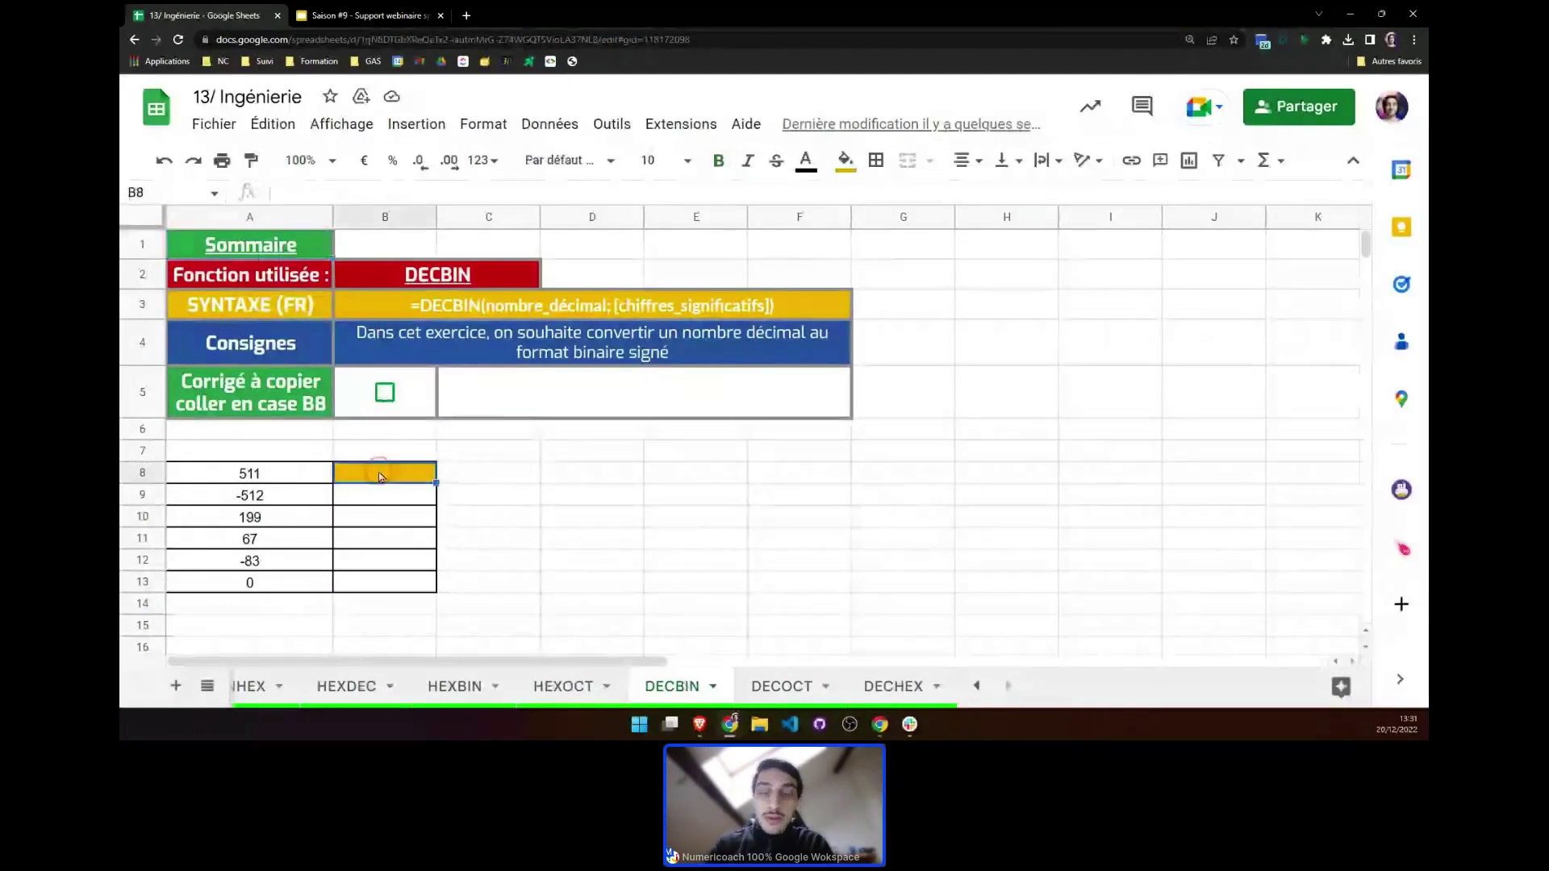
type("=dec")
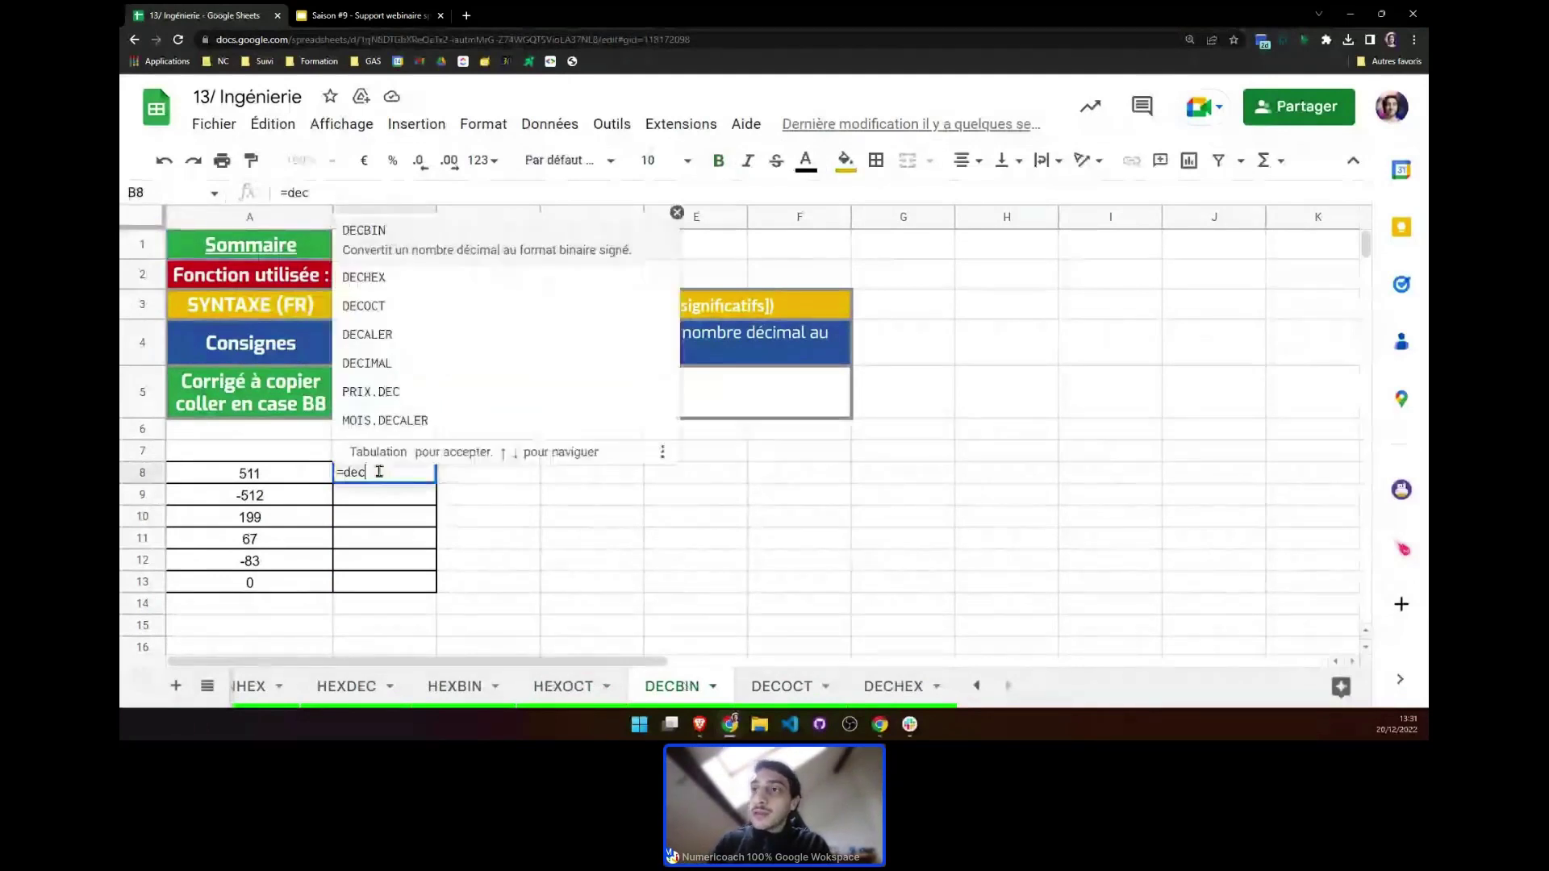
type("b")
key("Tab")
left_click(304, 473)
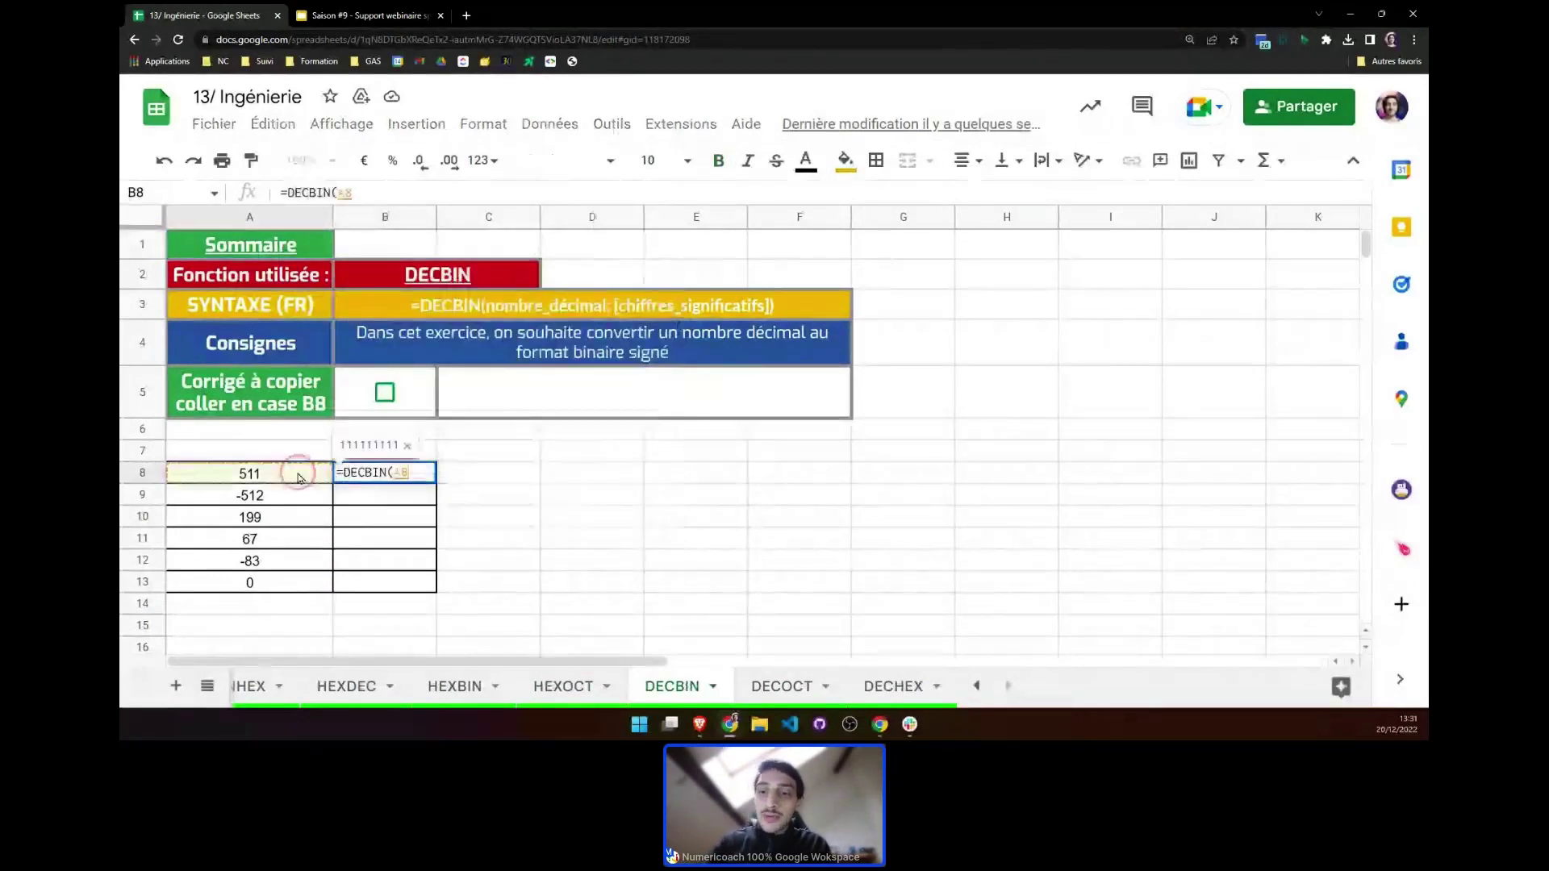
type(")")
key("Return")
left_click(463, 661)
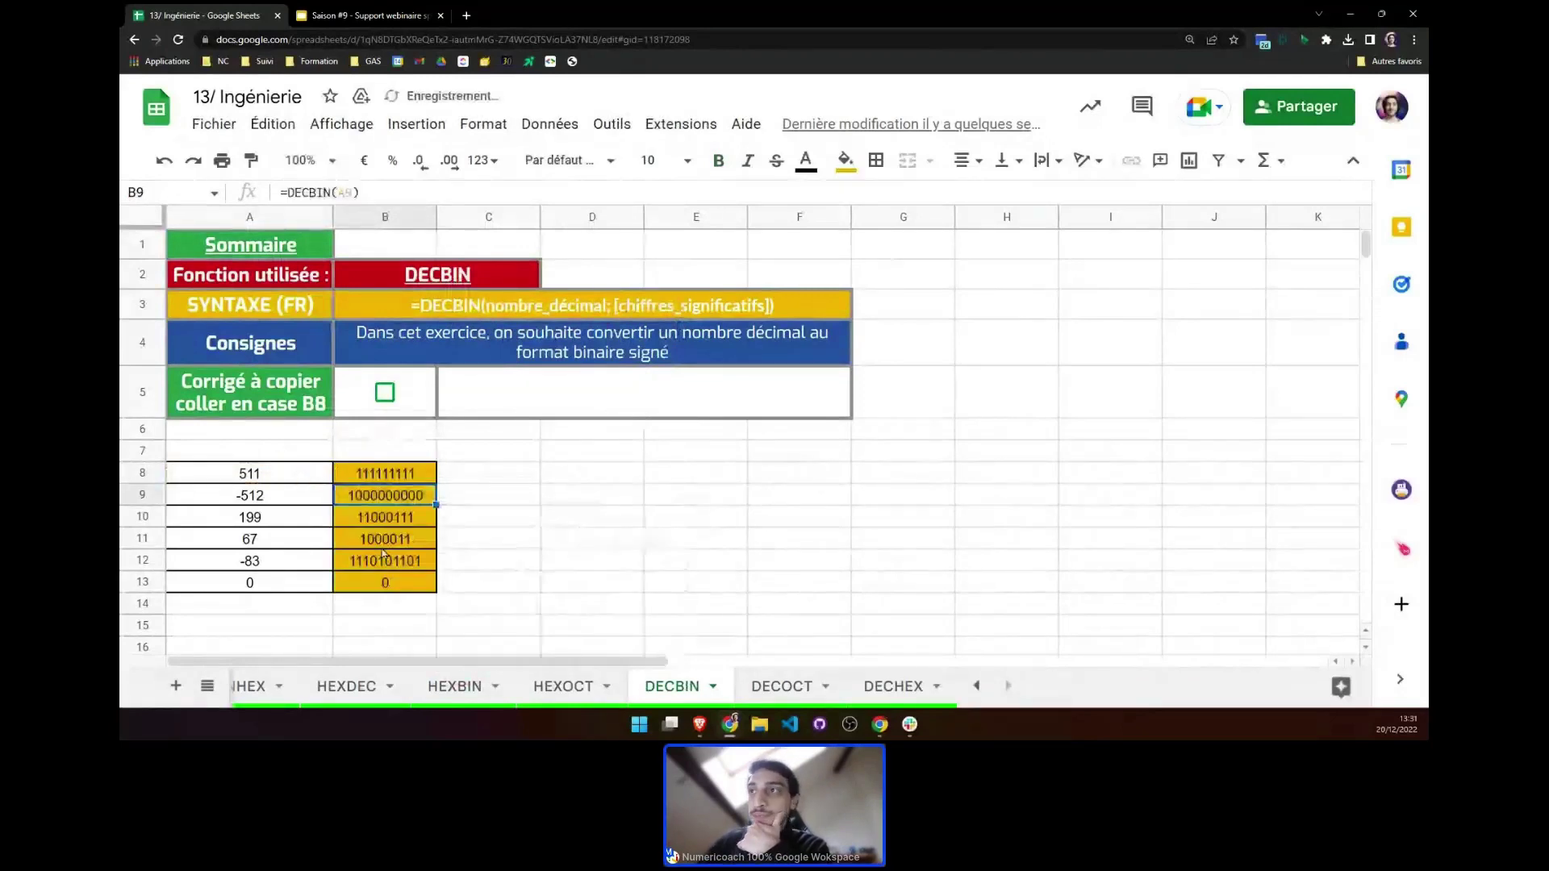
left_click(385, 392)
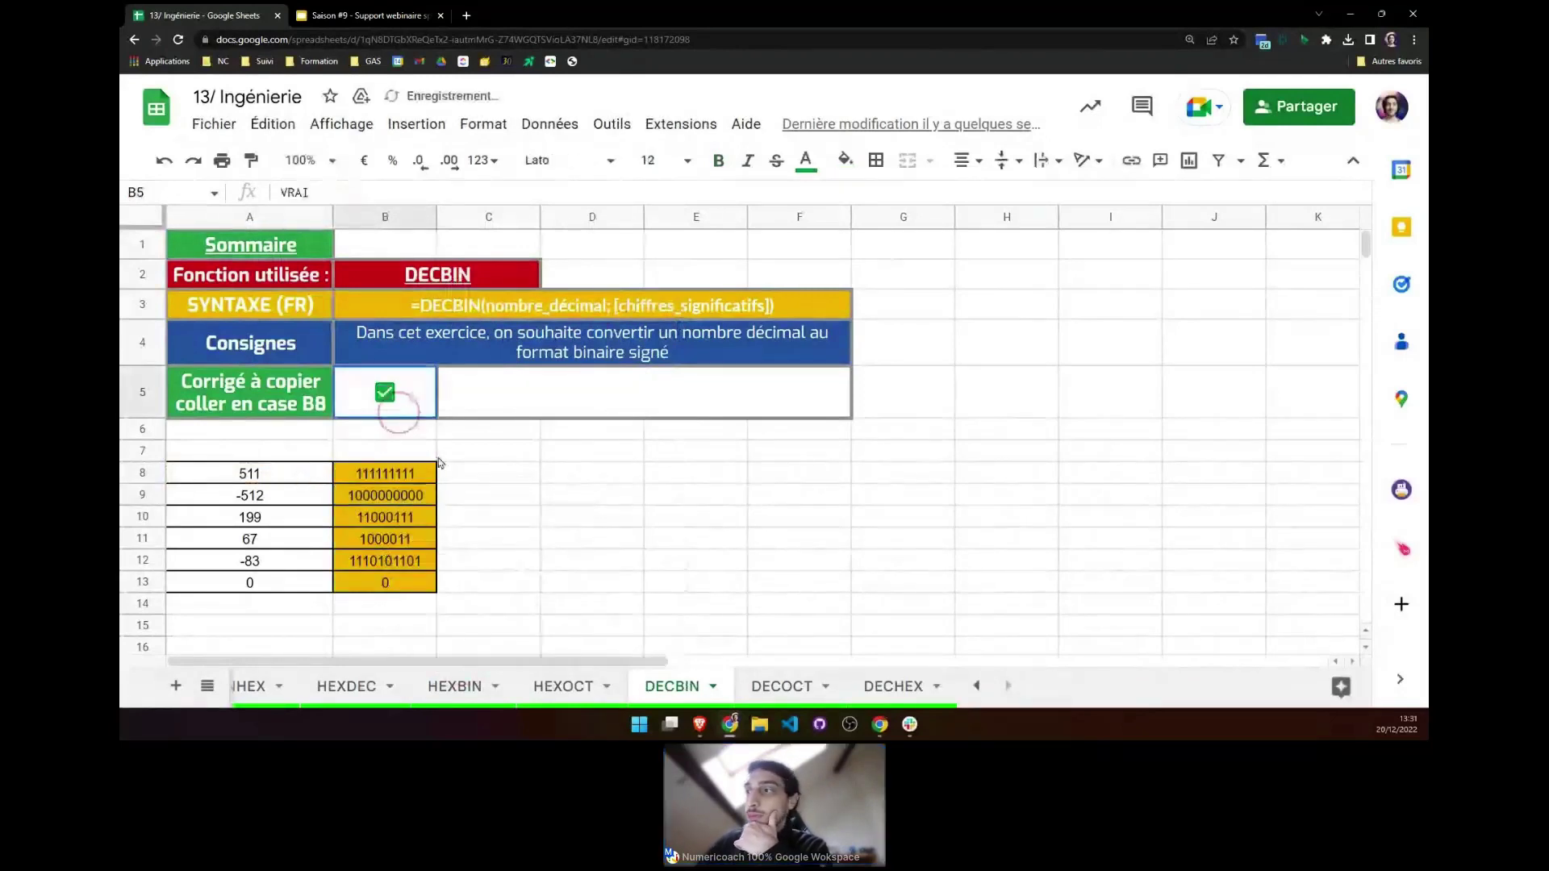
Open the DECOCT exercise sheet and enter =DECOCT(A8) in B8
left_click(802, 694)
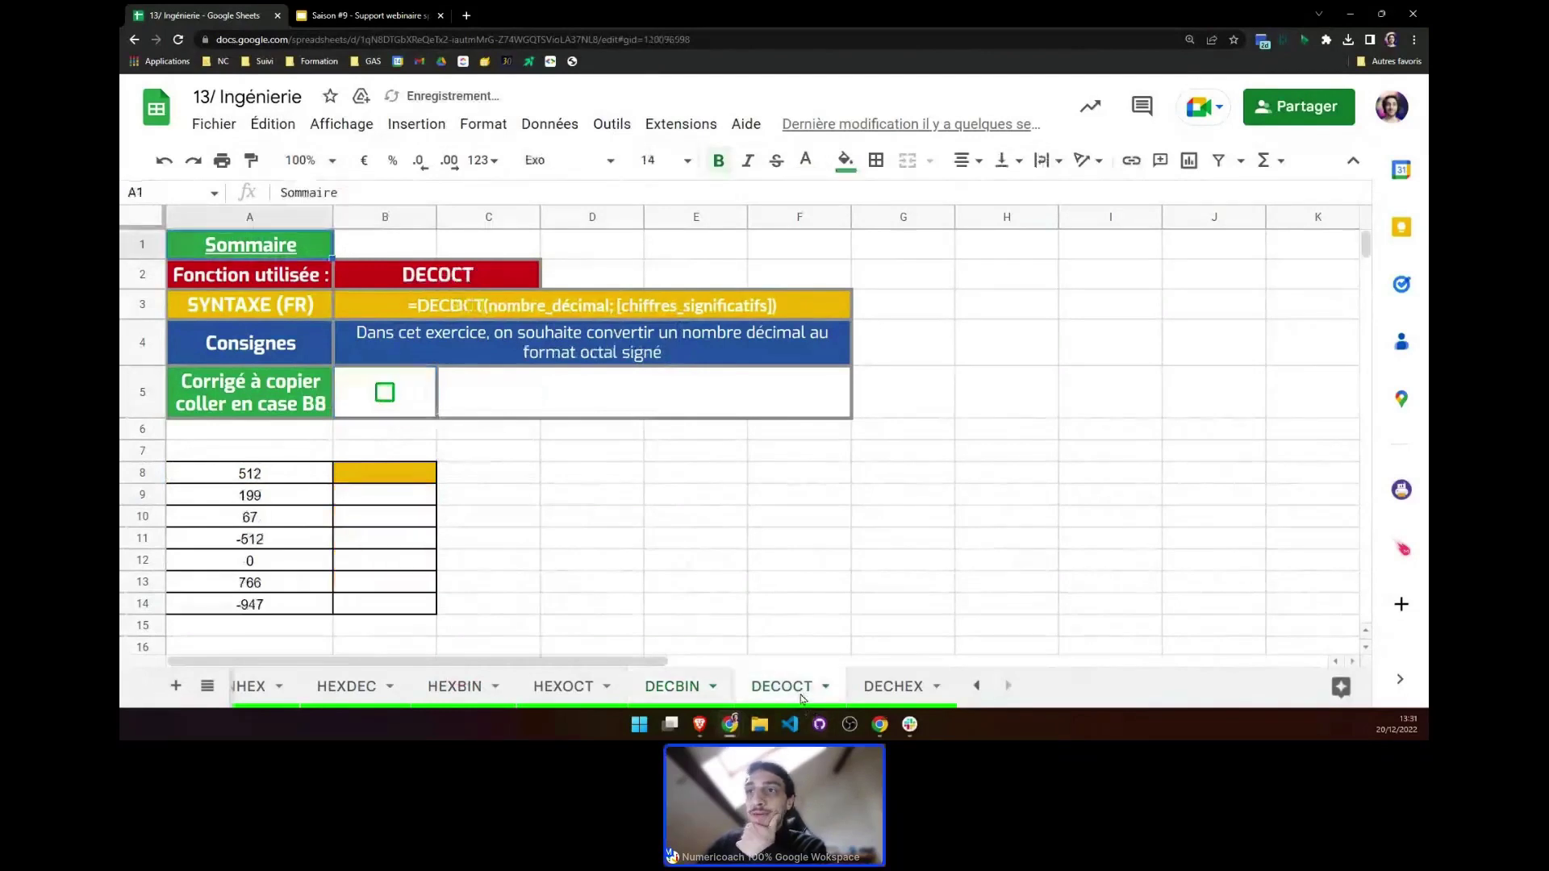
left_click(376, 465)
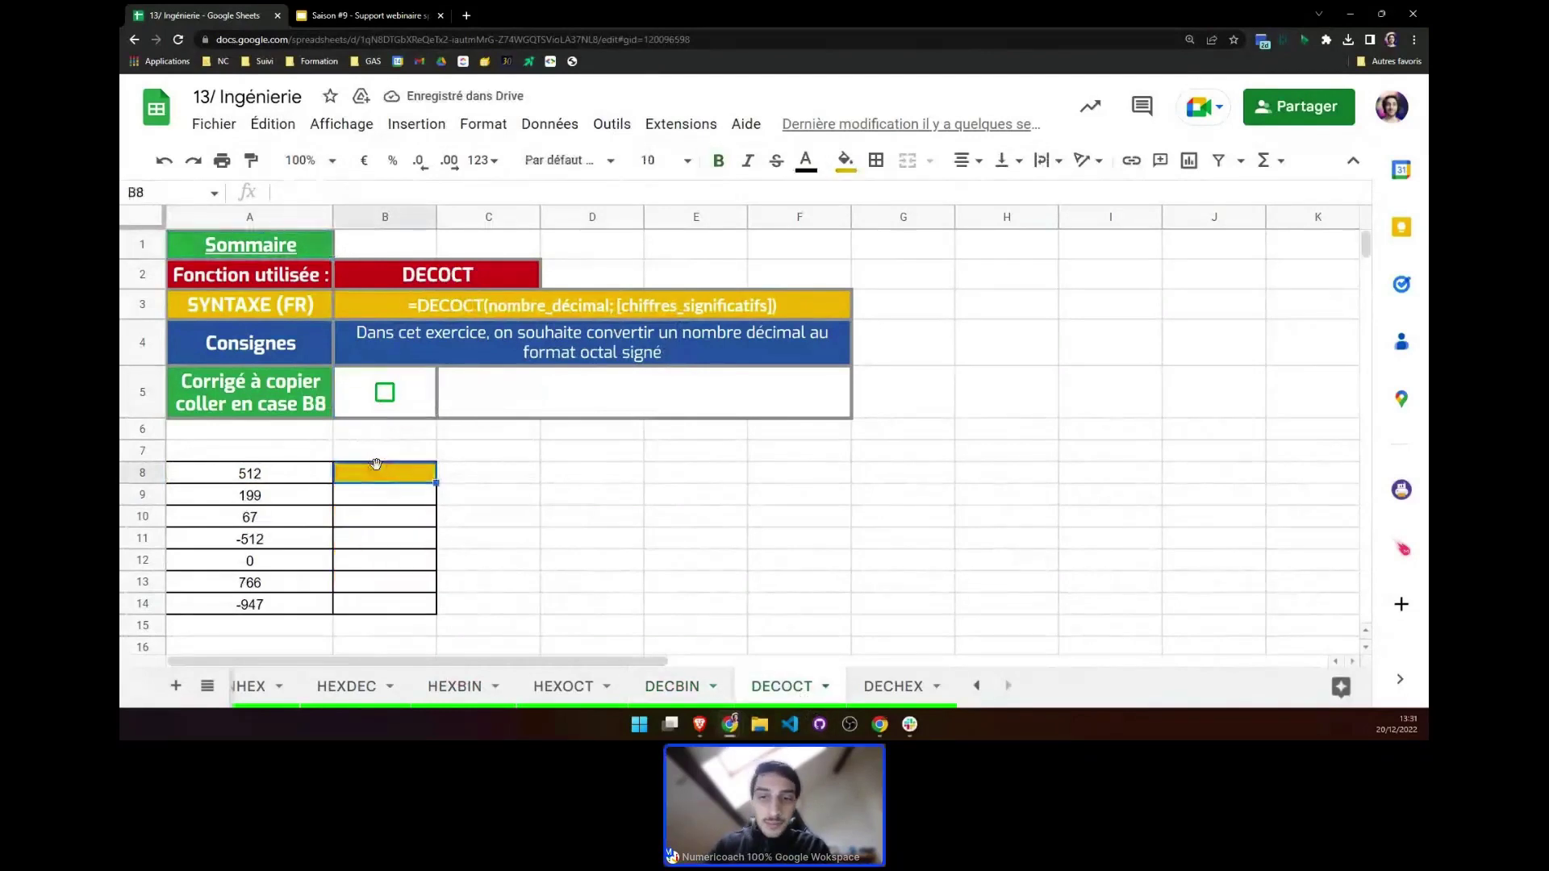
type("=decoct")
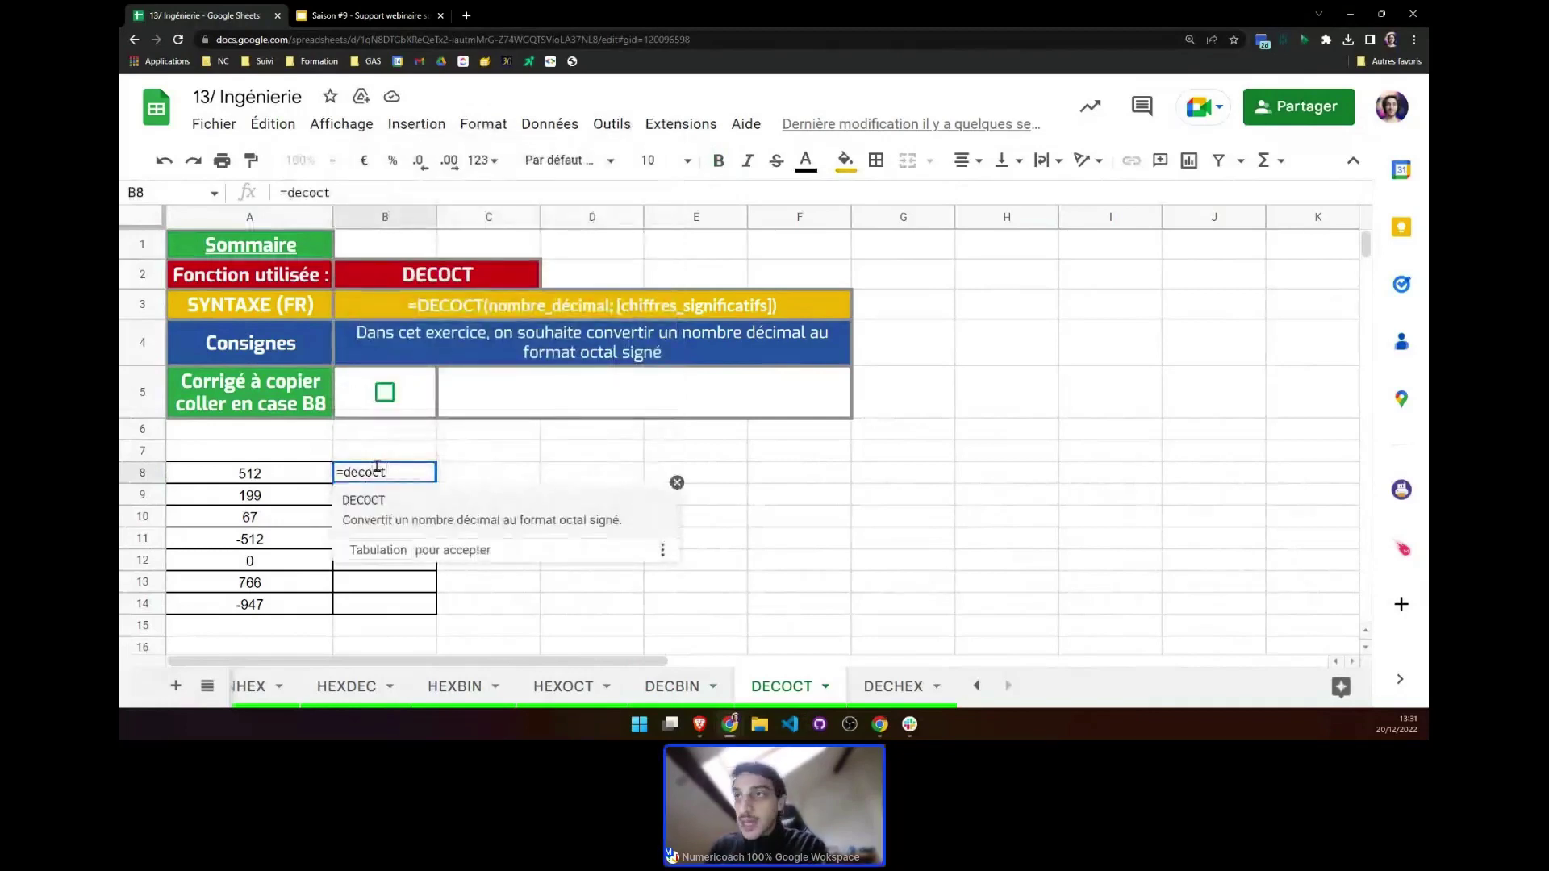
left_click(457, 520)
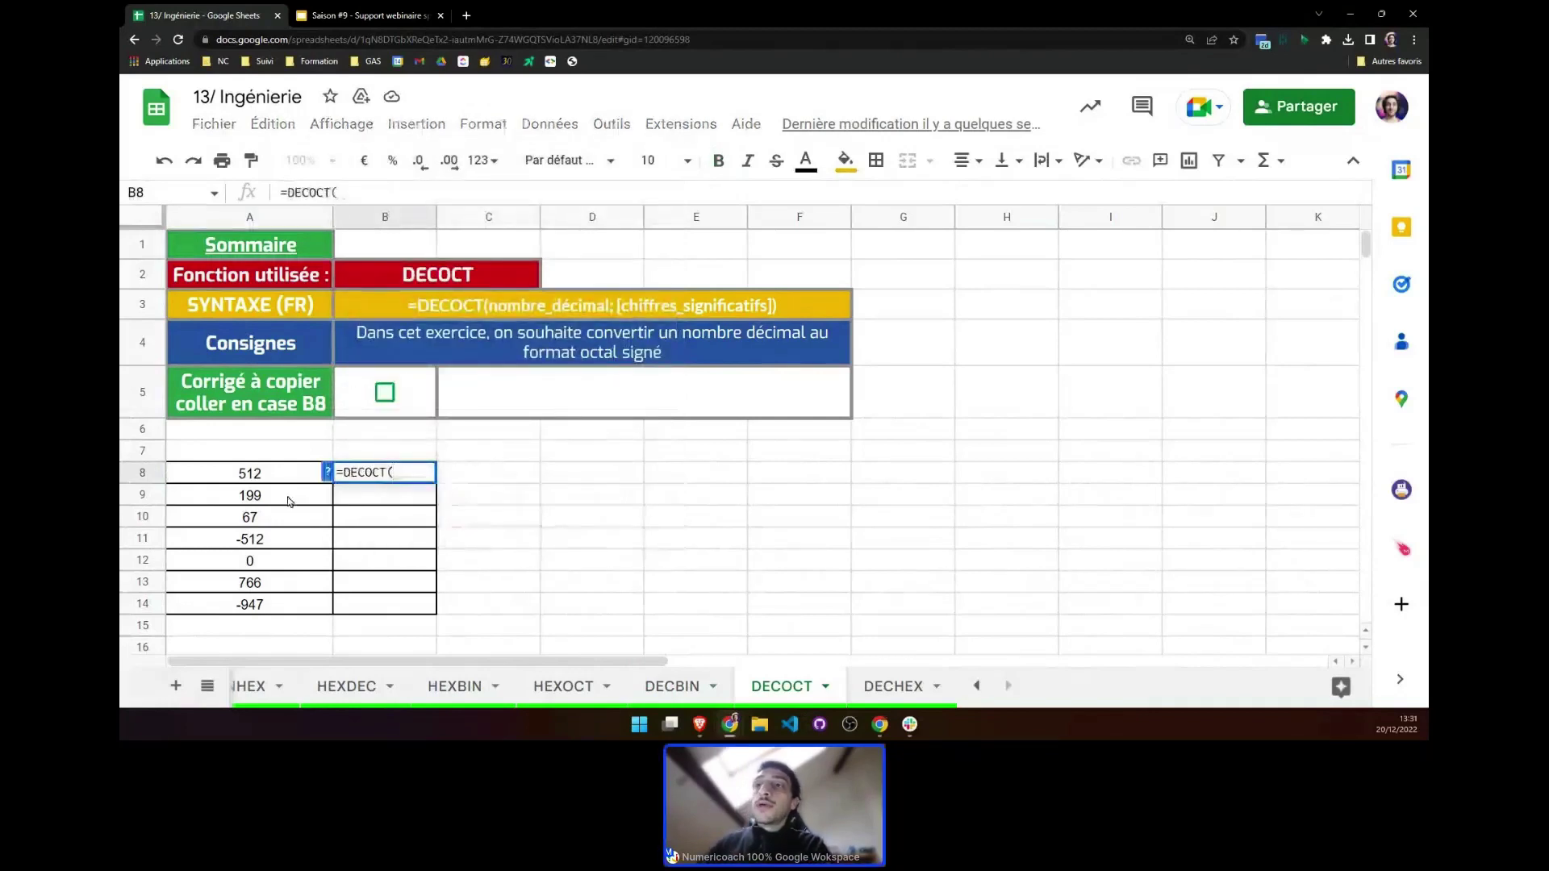
left_click(274, 482)
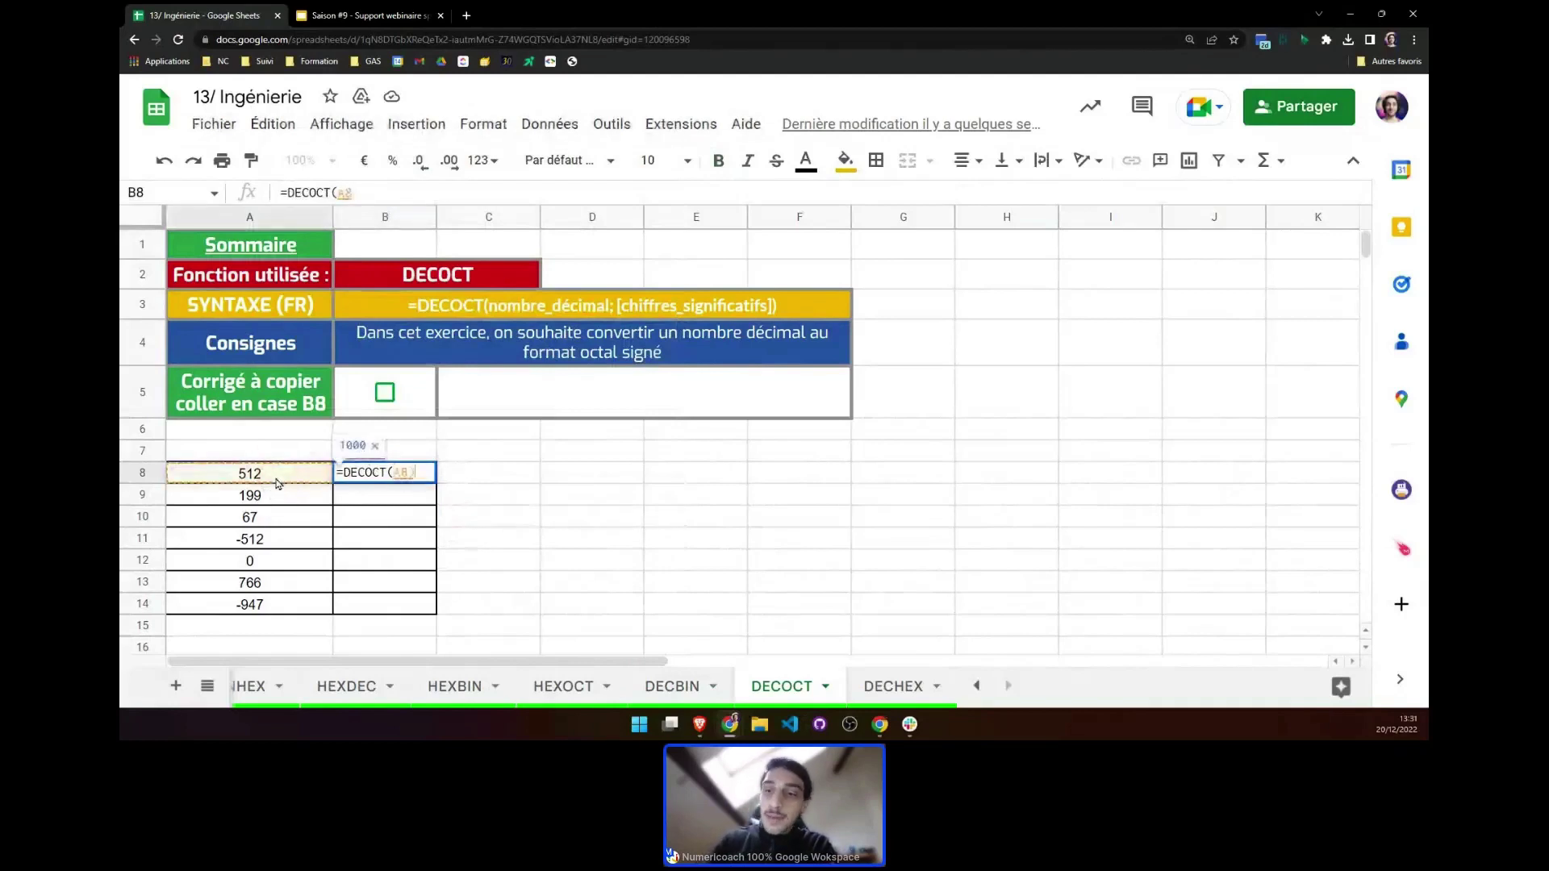
type(")")
key("Return")
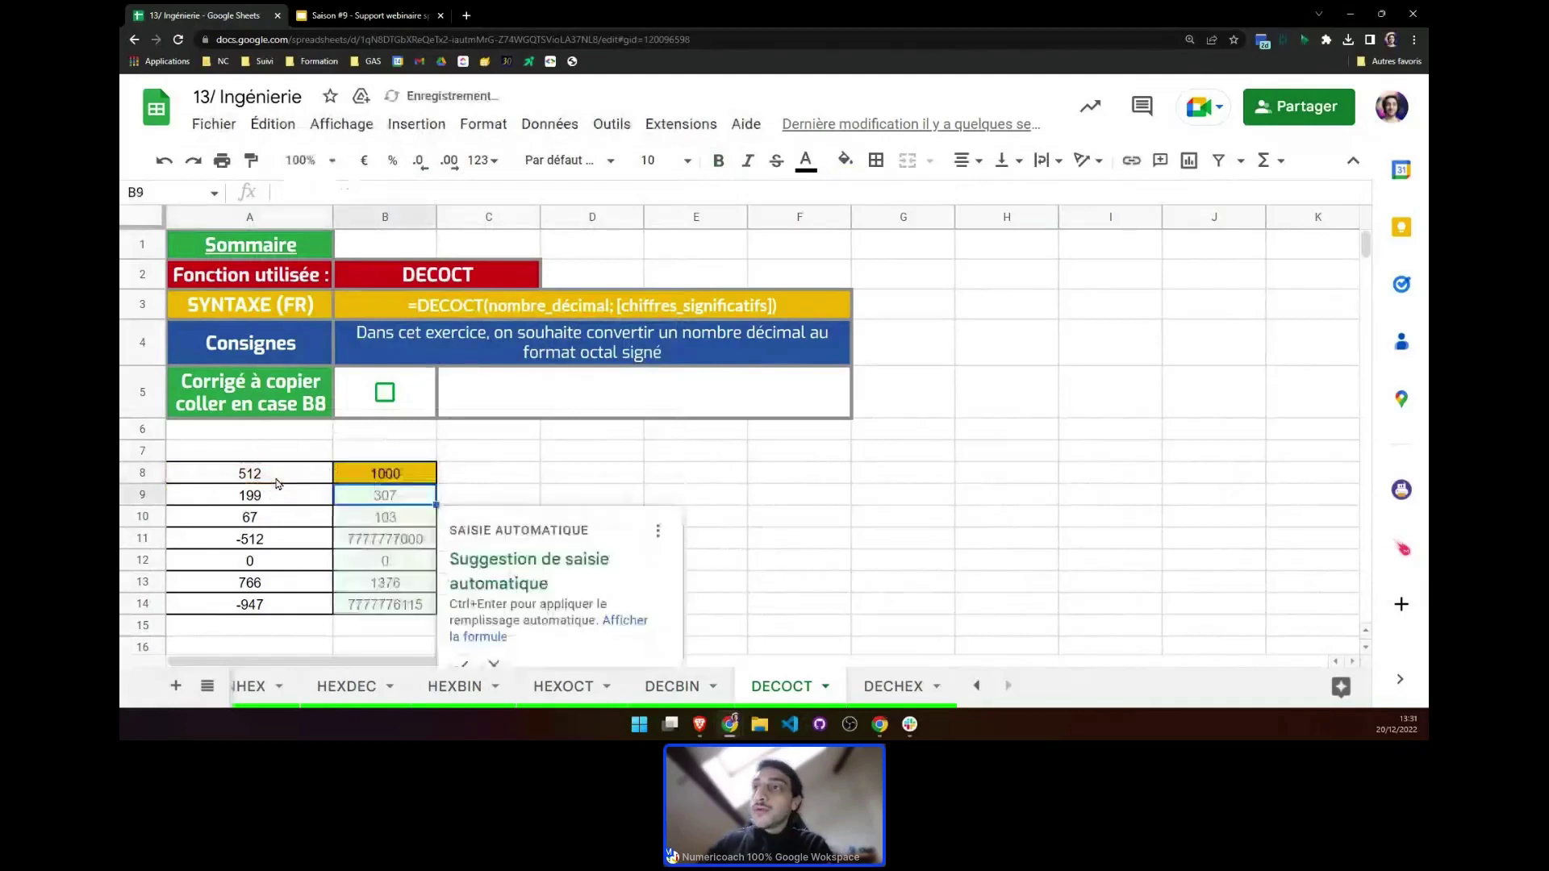
Accept the autofill suggestion to extend the DECOCT formula through B14, and reveal the correction of the exercise
left_click(452, 651)
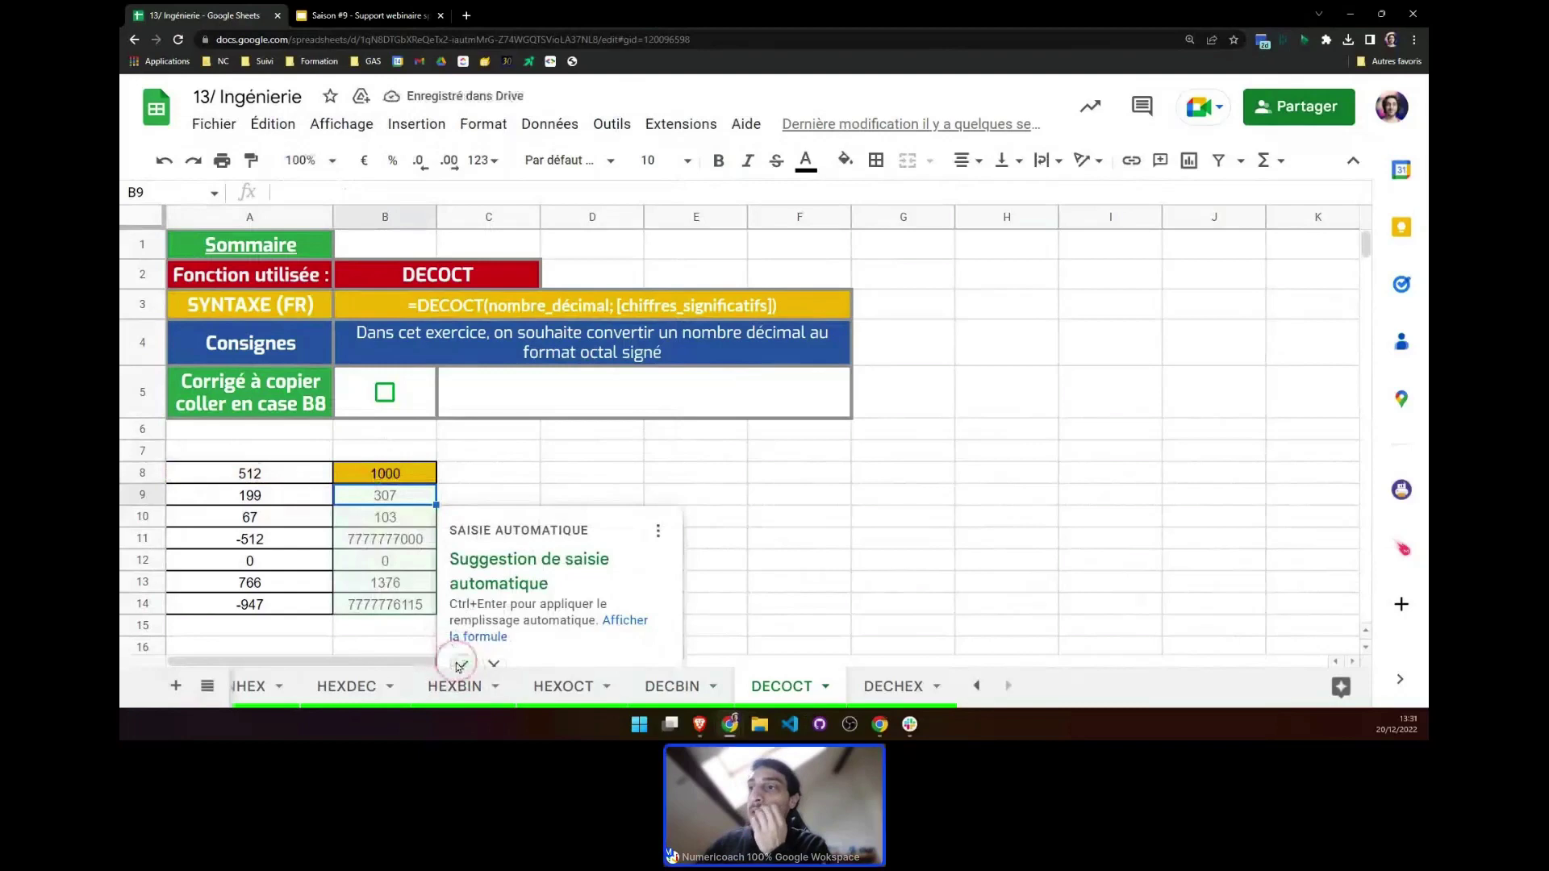
left_click(459, 666)
left_click(385, 395)
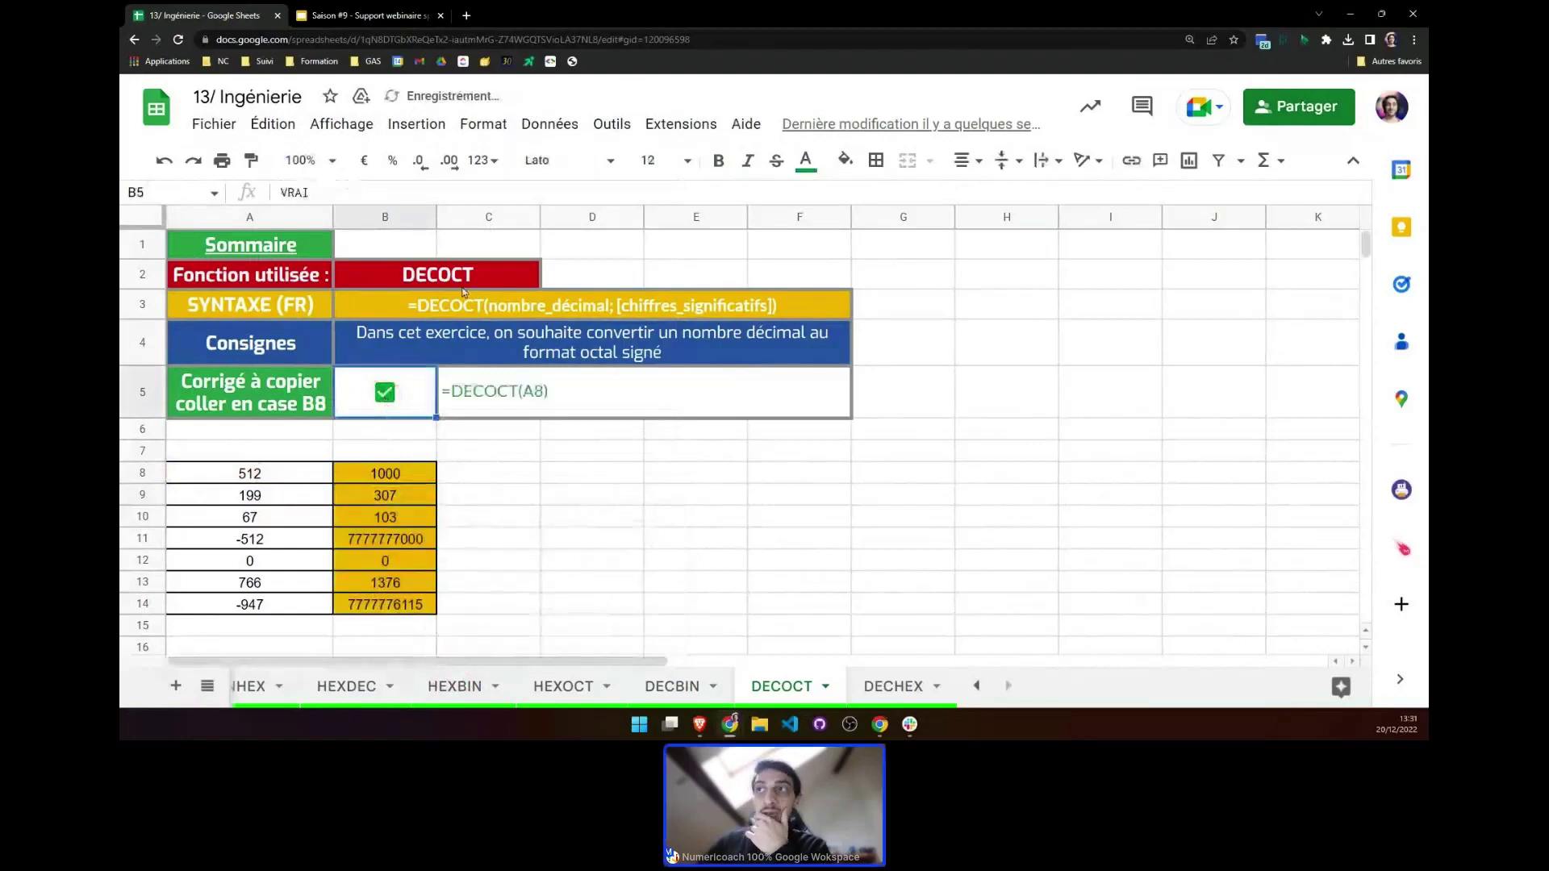
Open the DECHEX exercise sheet and enter =DECHEX(A8) in B8
left_click(893, 685)
left_click(344, 482)
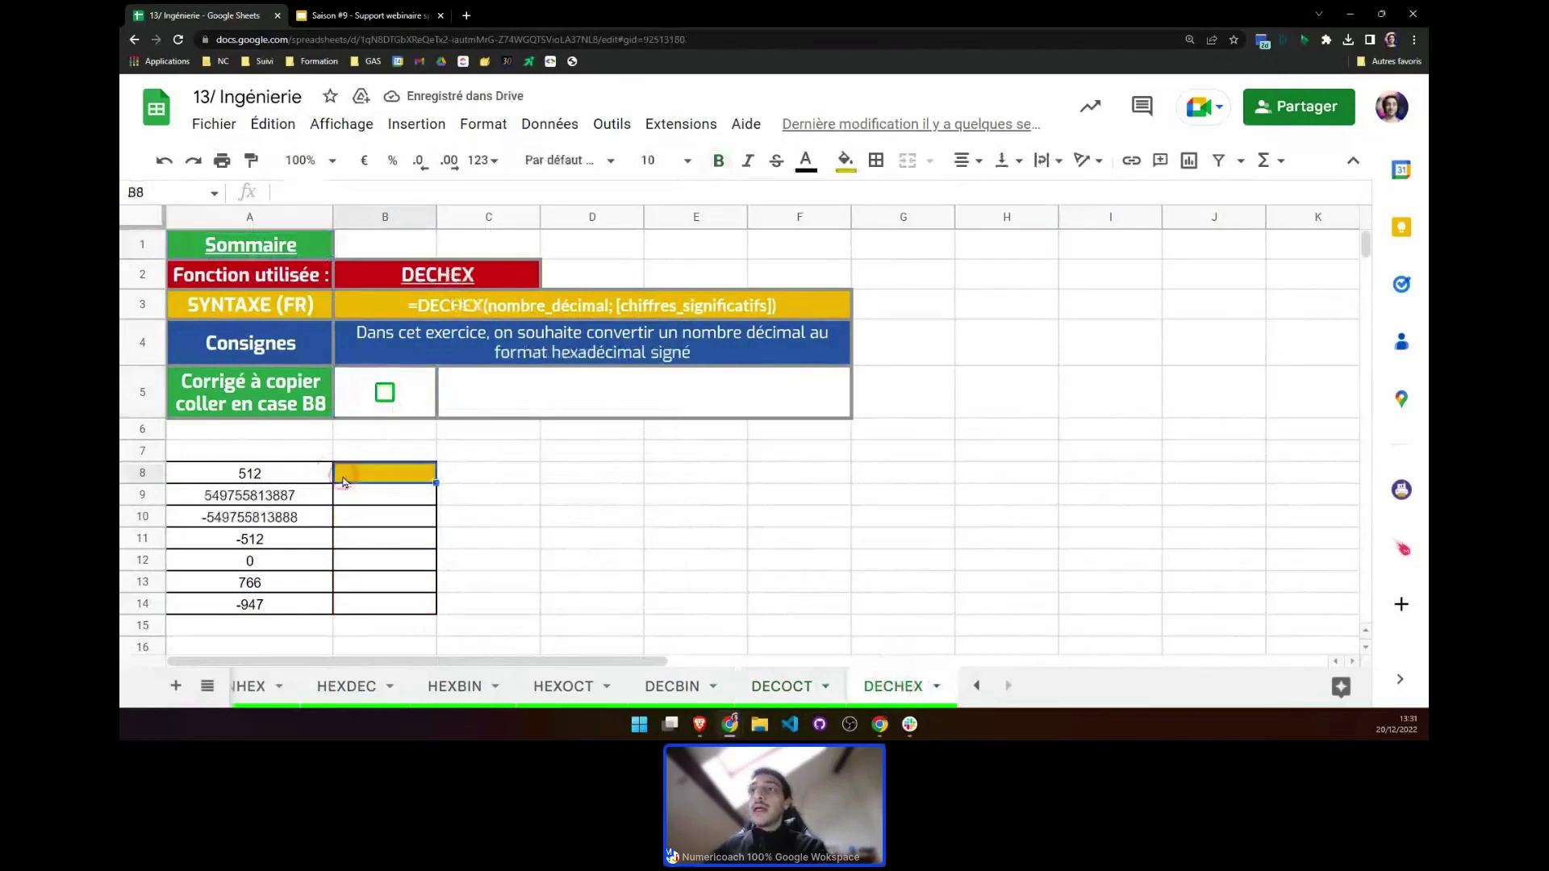
type("=de")
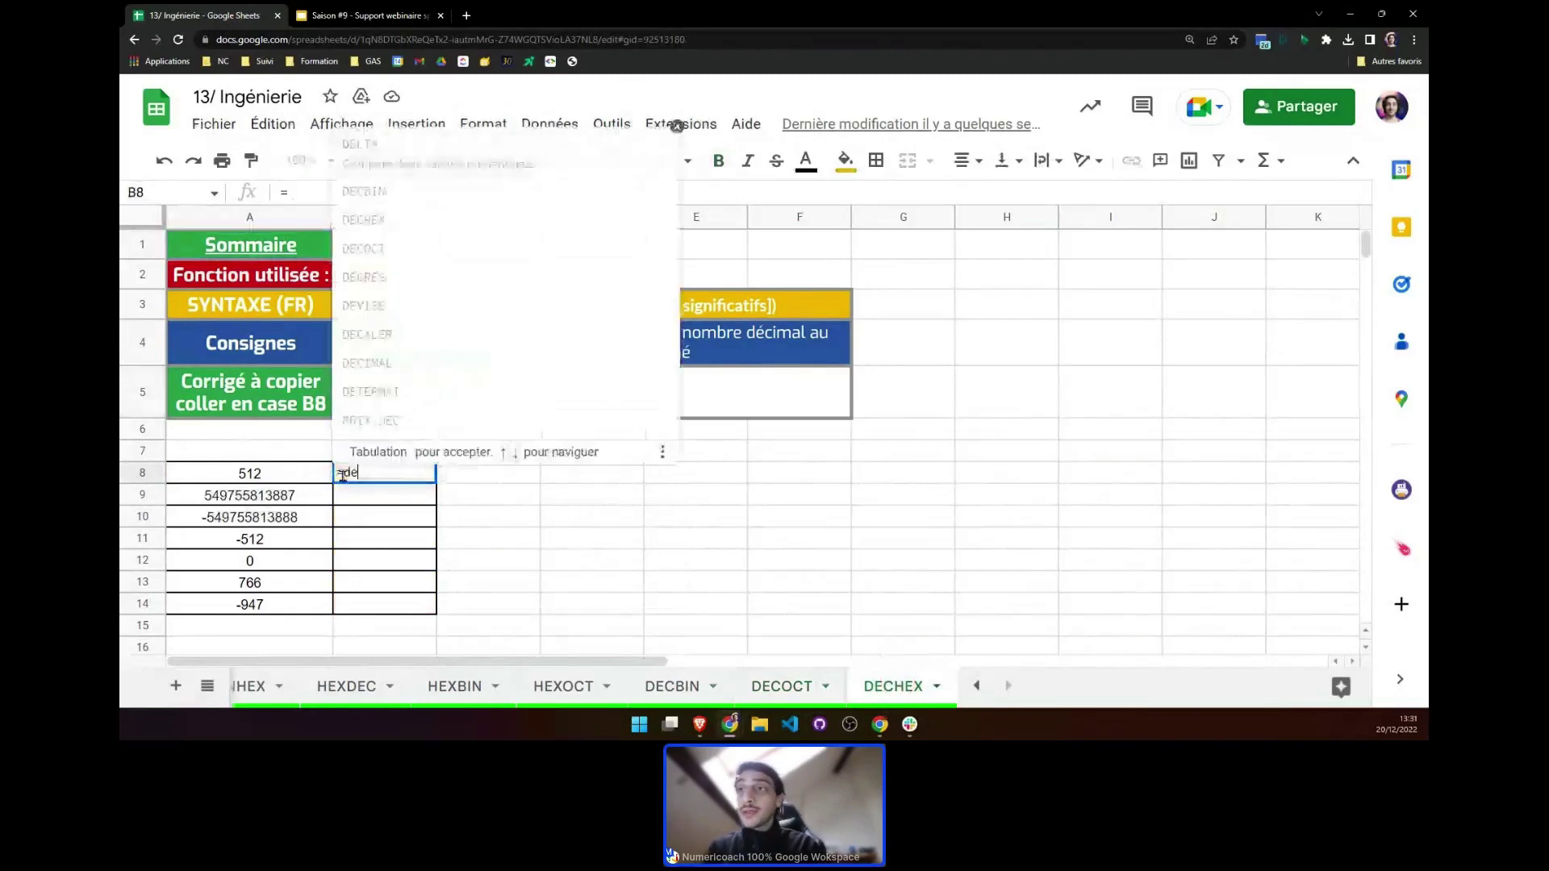
type("CHEX(")
key("Tab")
left_click(282, 471)
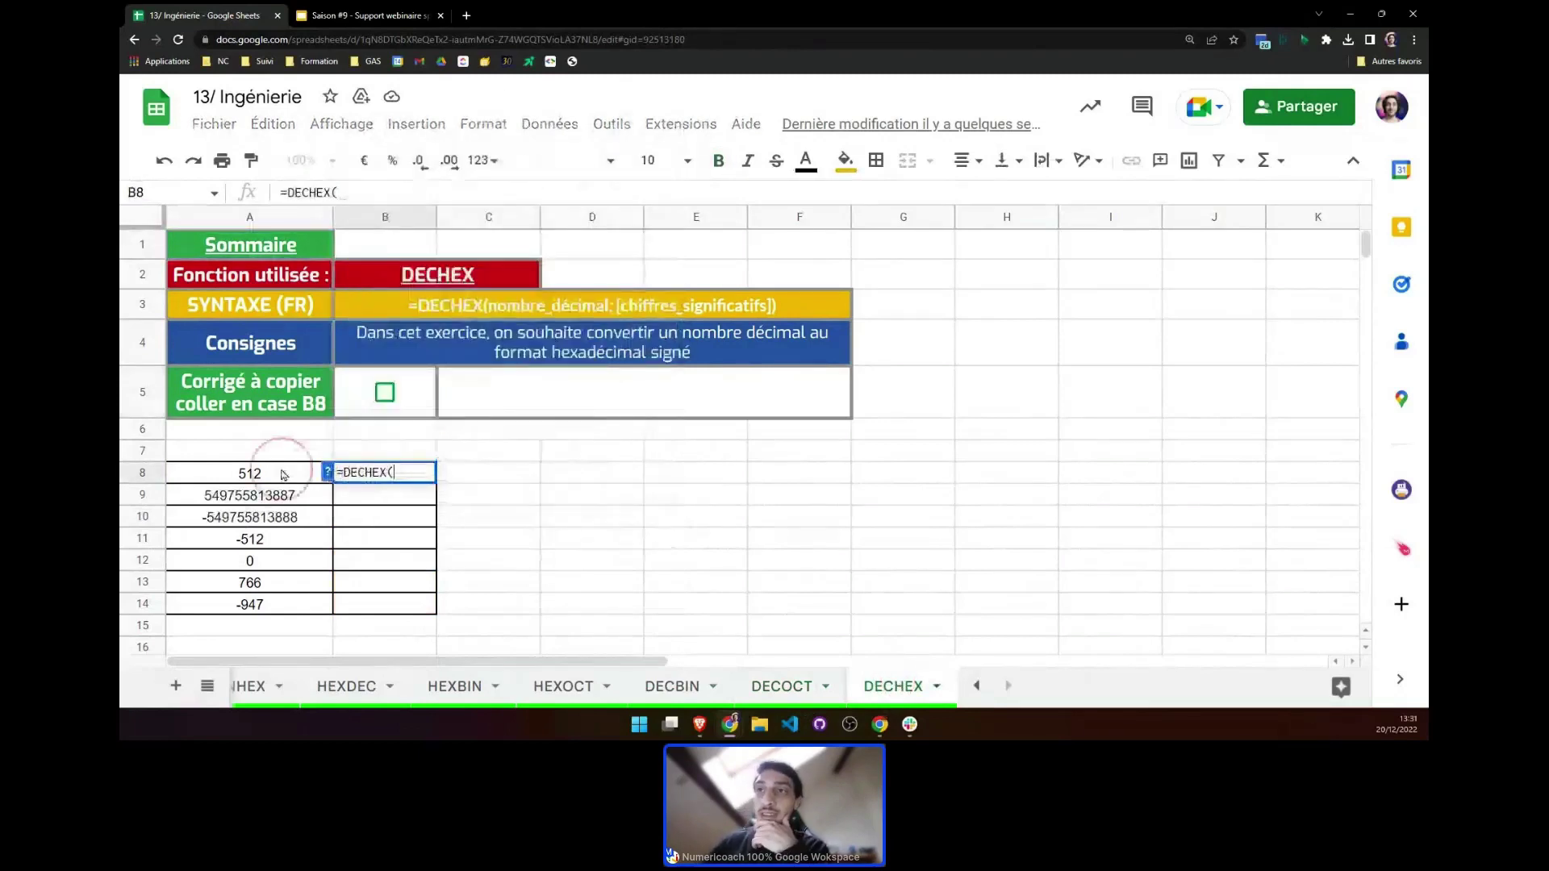
key("Return")
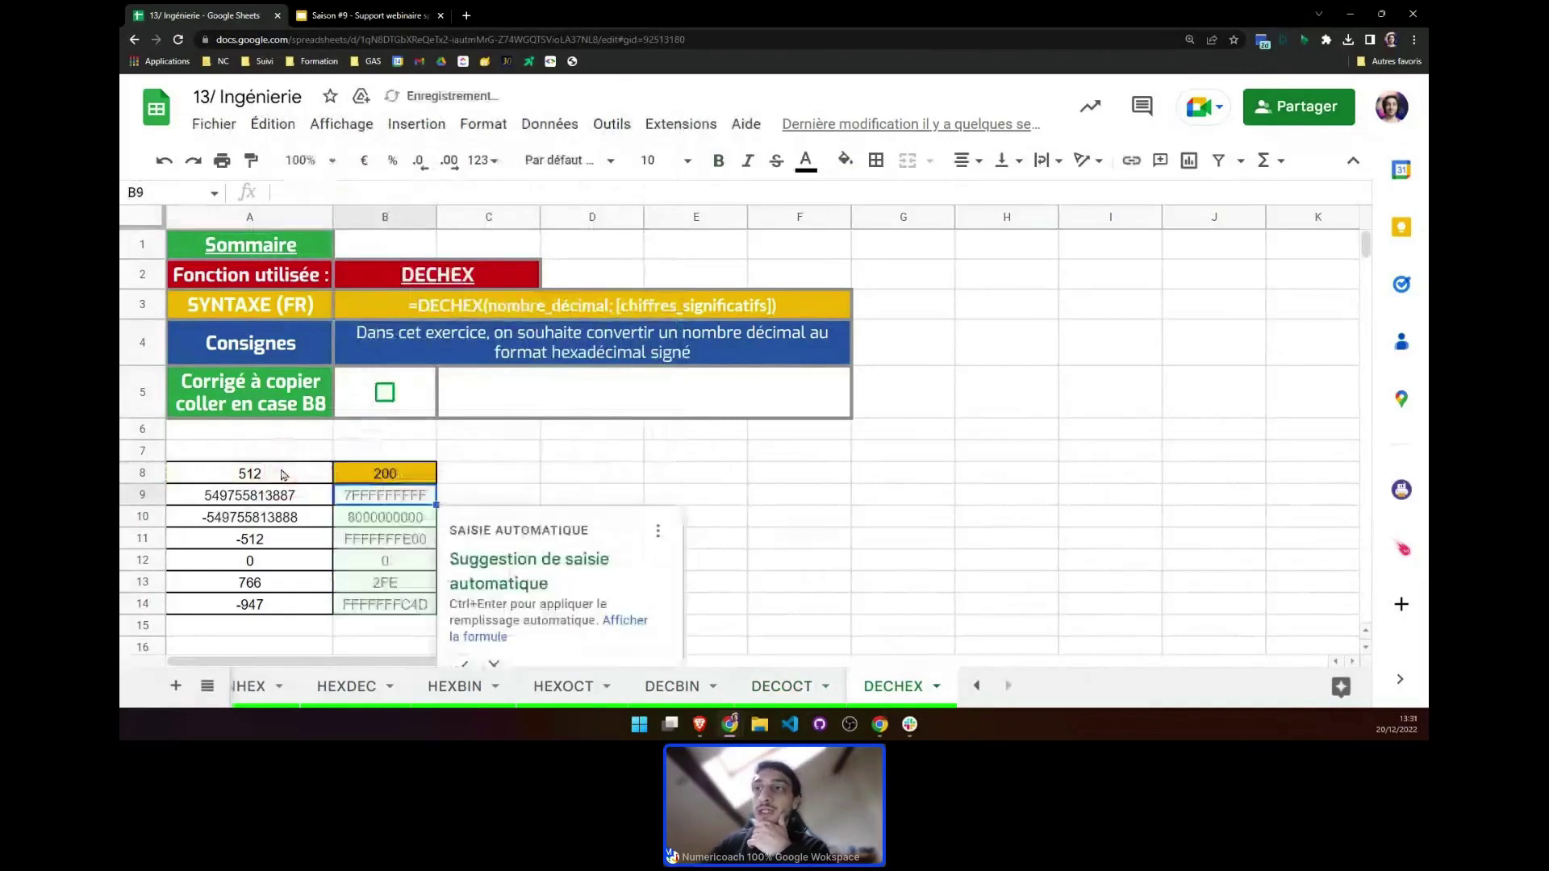
Accept the autofill suggestion to extend the DECHEX formula through B14, and reveal the correction of the exercise
left_click(463, 661)
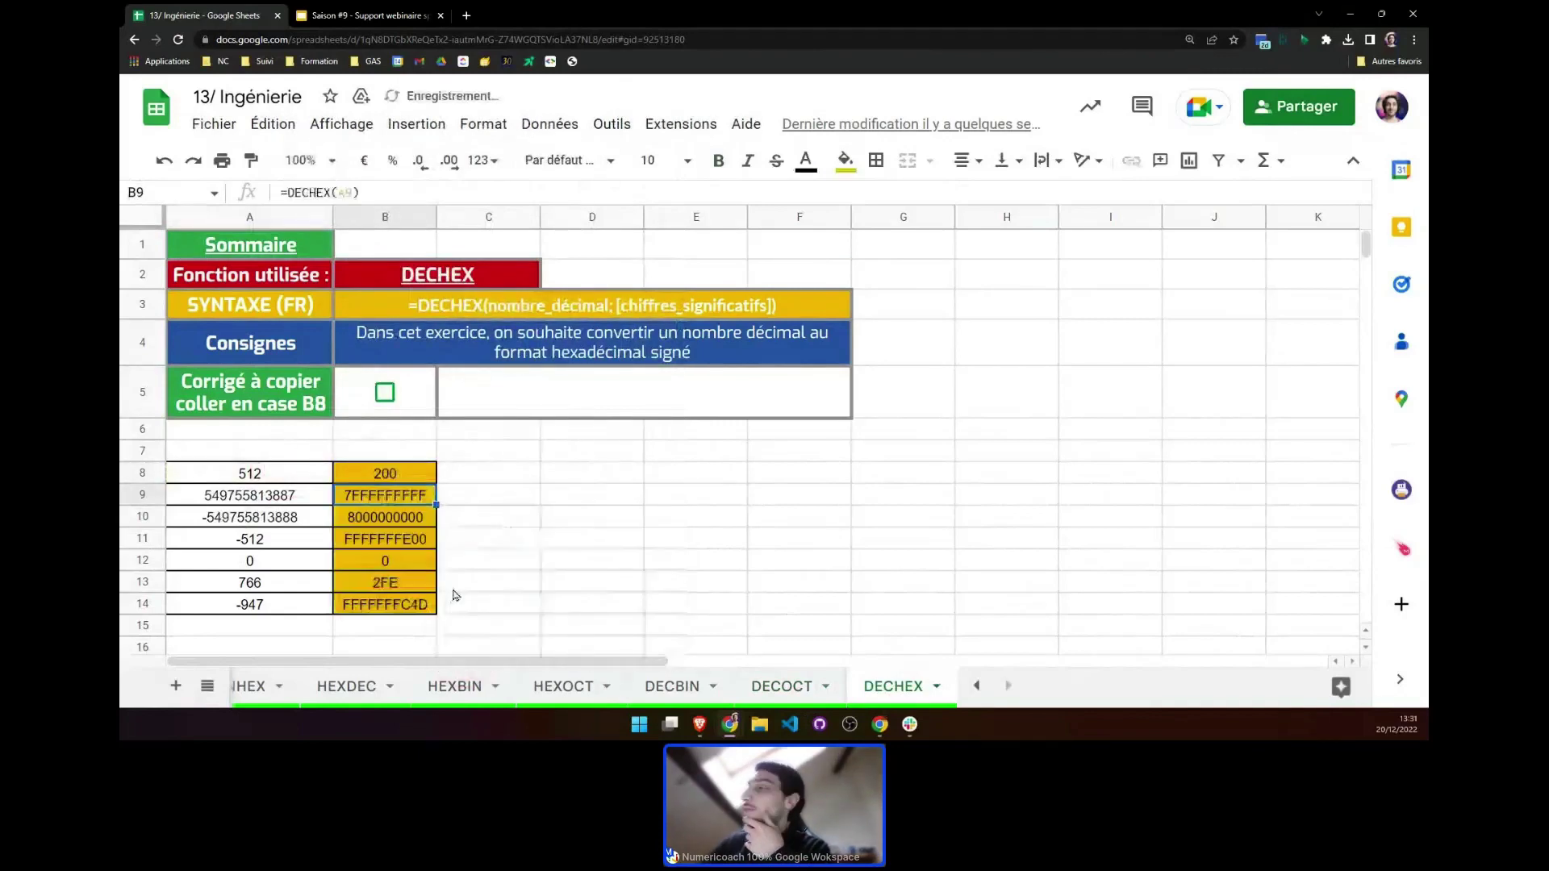
left_click(384, 393)
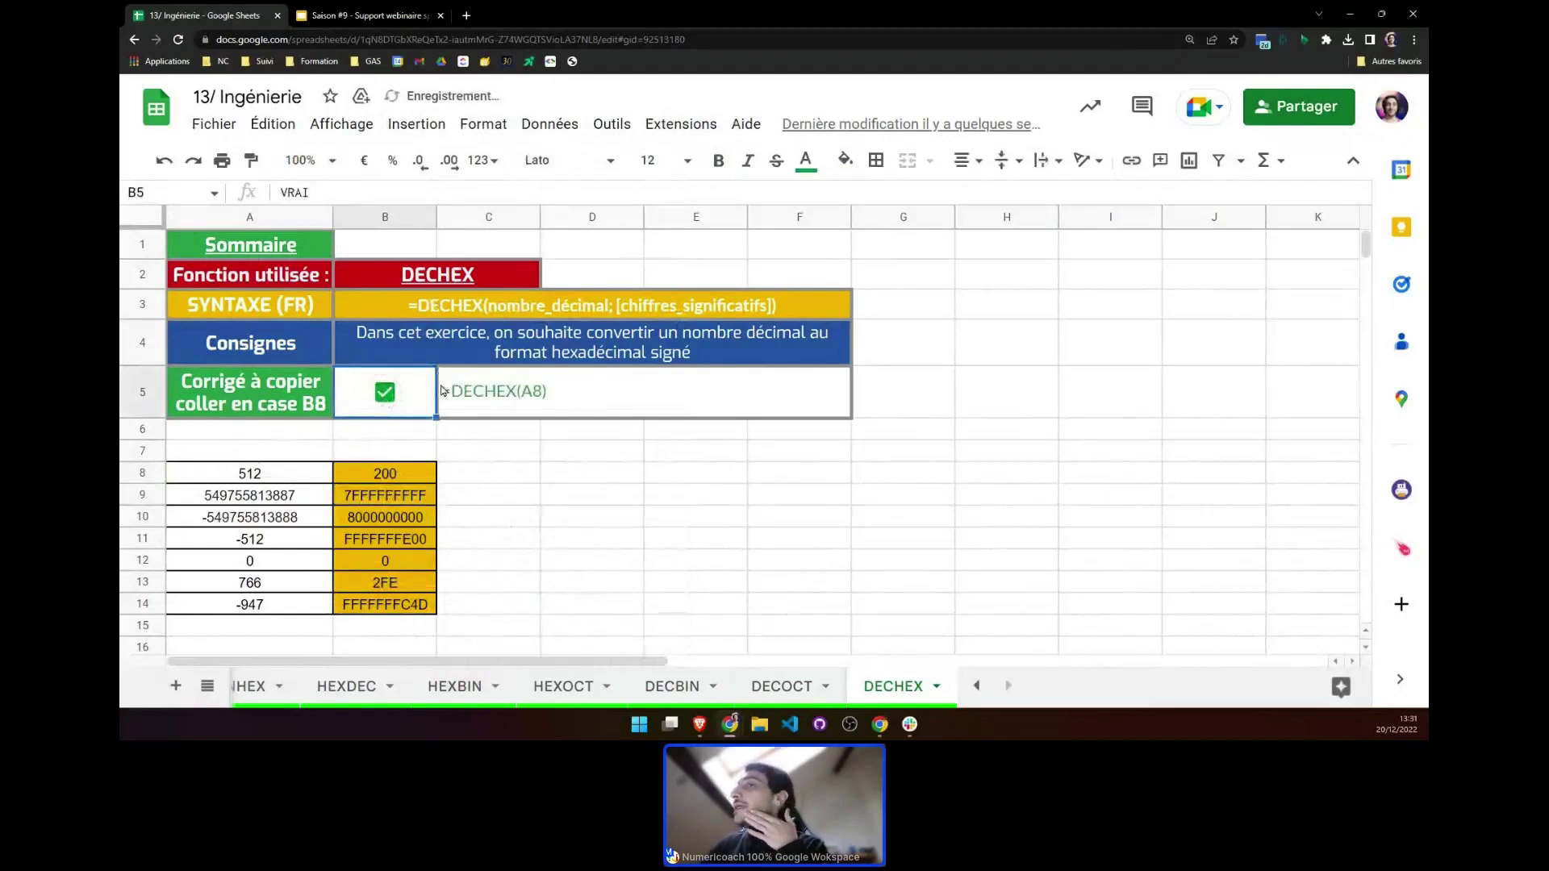
left_click(247, 478)
left_click_drag(250, 482, 253, 563)
left_click_drag(394, 478, 402, 522)
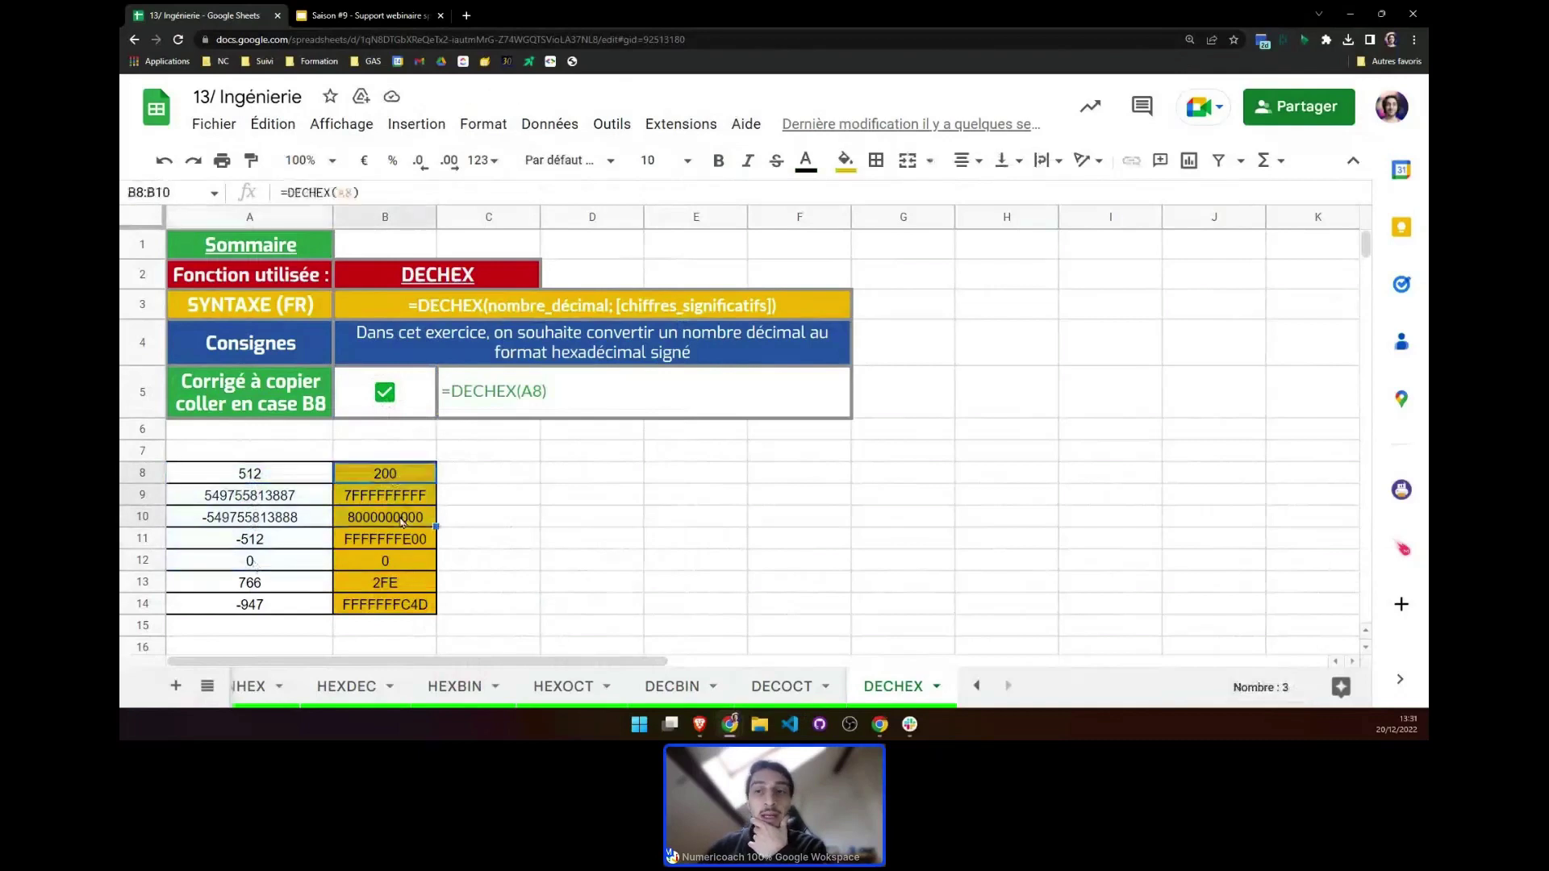
Examine how the hex code follows the chosen red and blue shades in C8's custom fill colour picker, and close it without applying
left_click(480, 478)
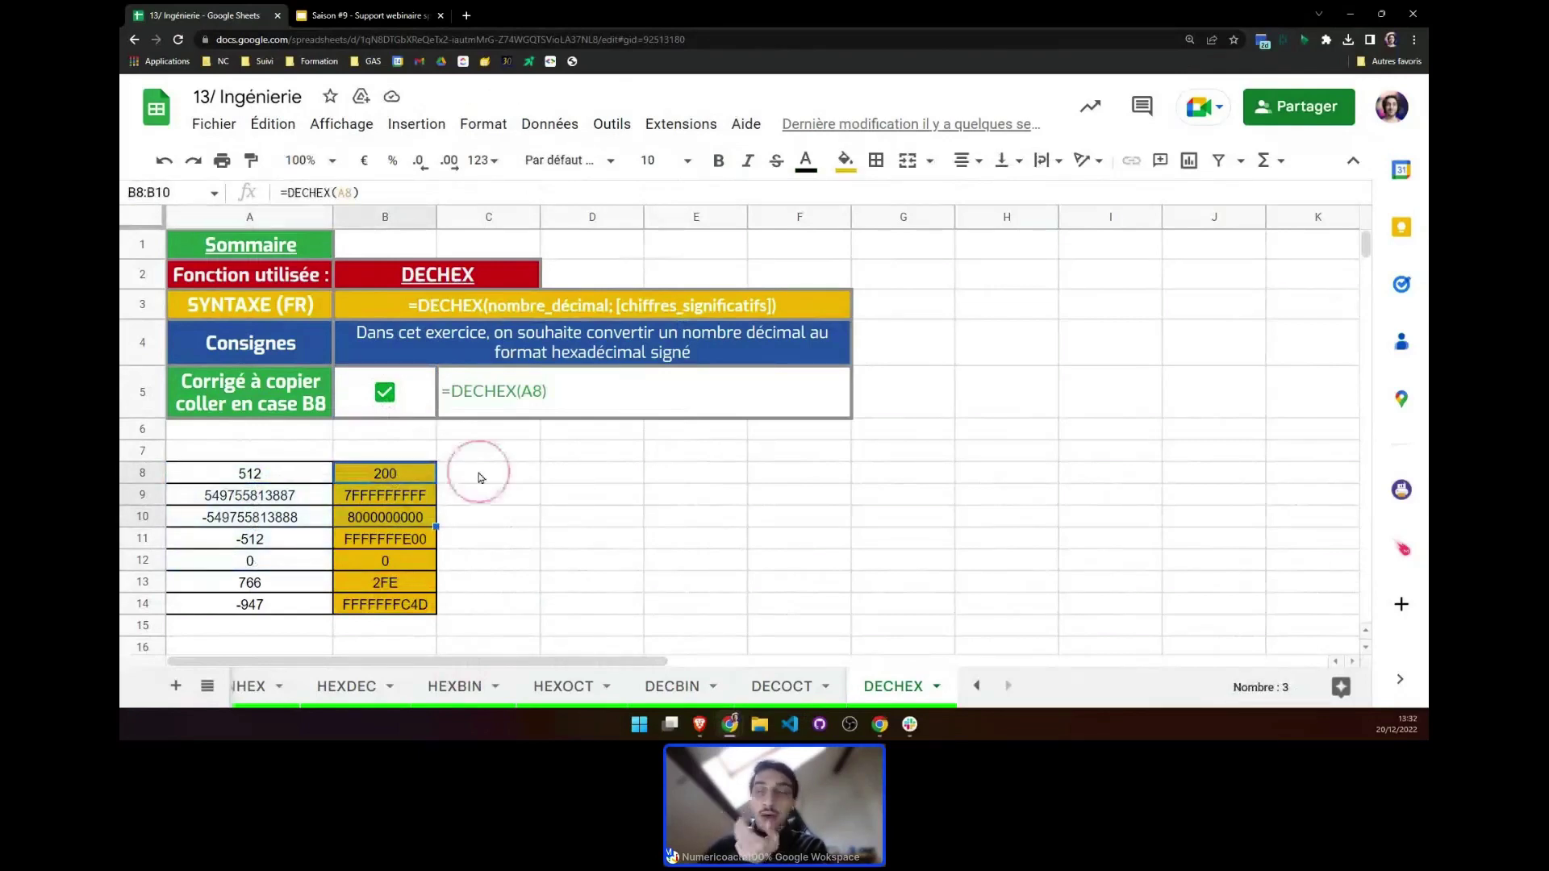
left_click(851, 169)
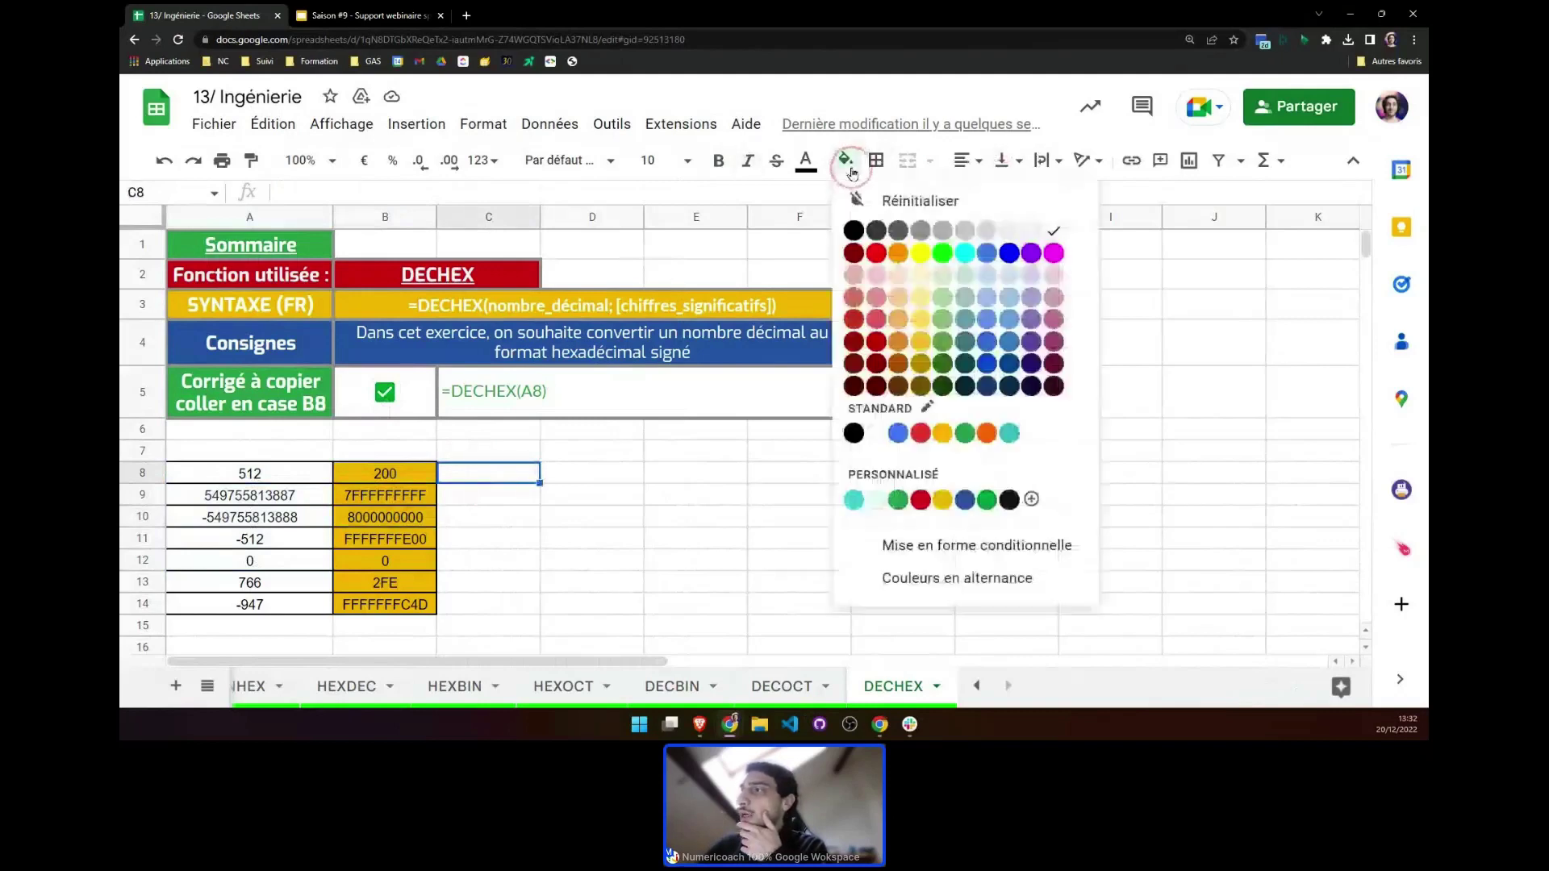
left_click(1032, 499)
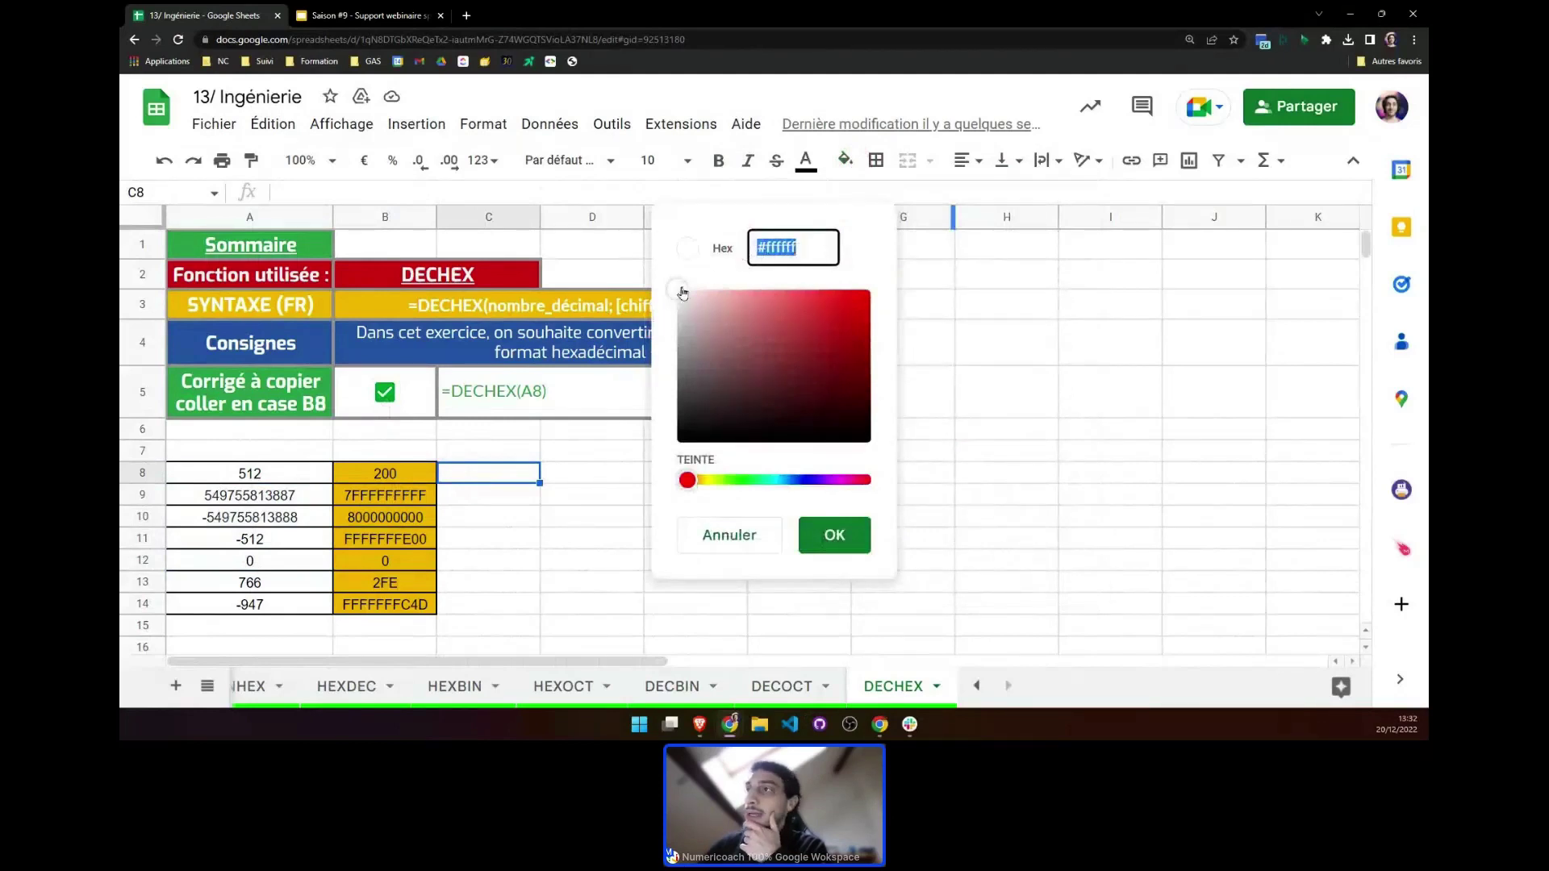
left_click_drag(678, 289, 978, 262)
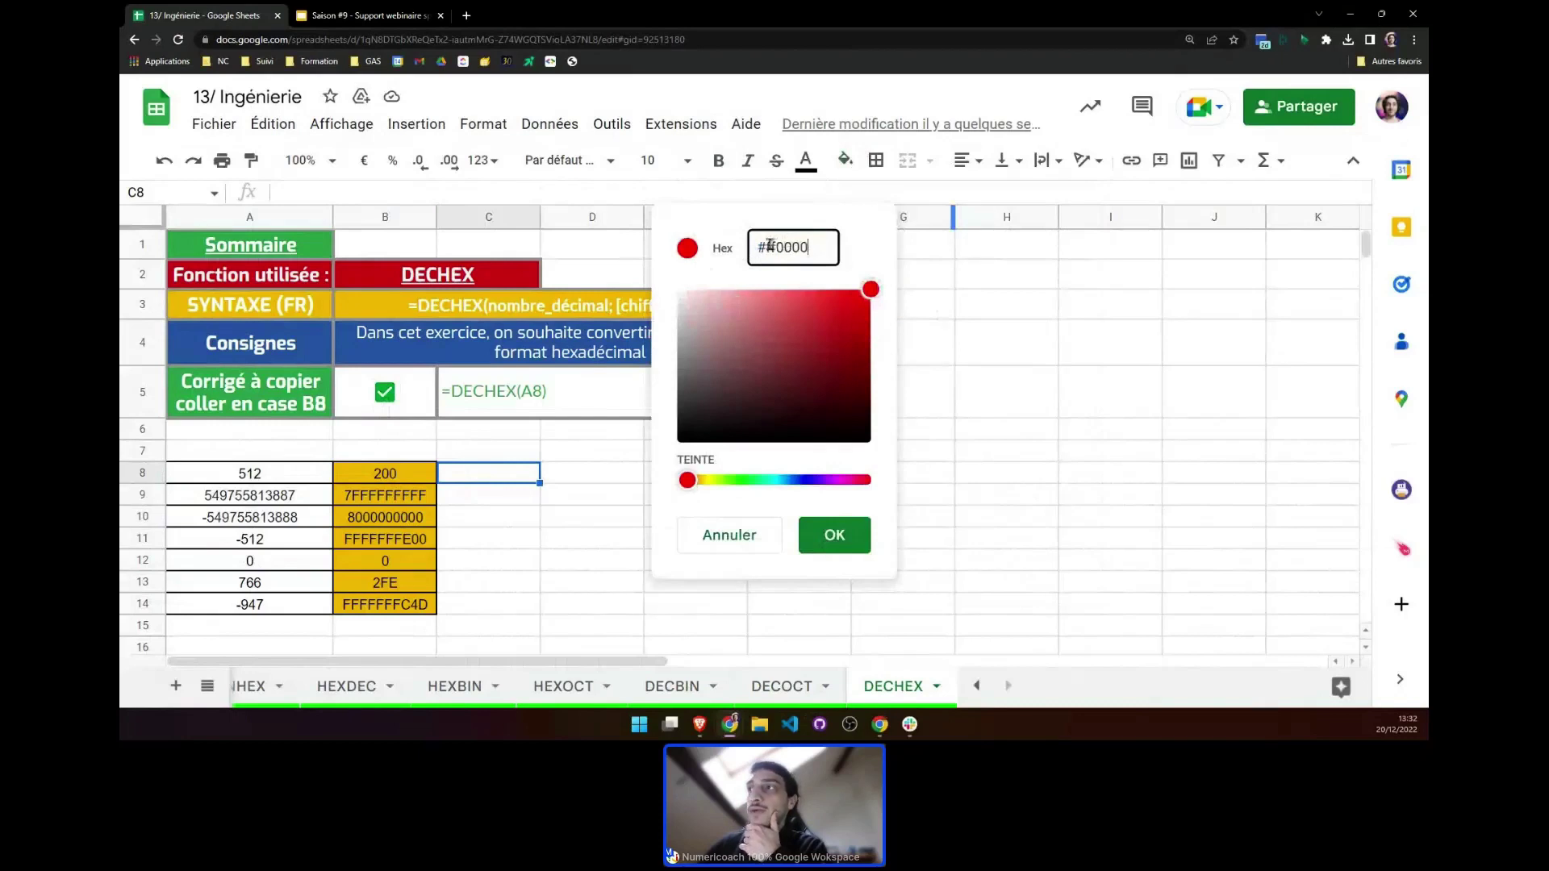
left_click_drag(769, 246, 783, 246)
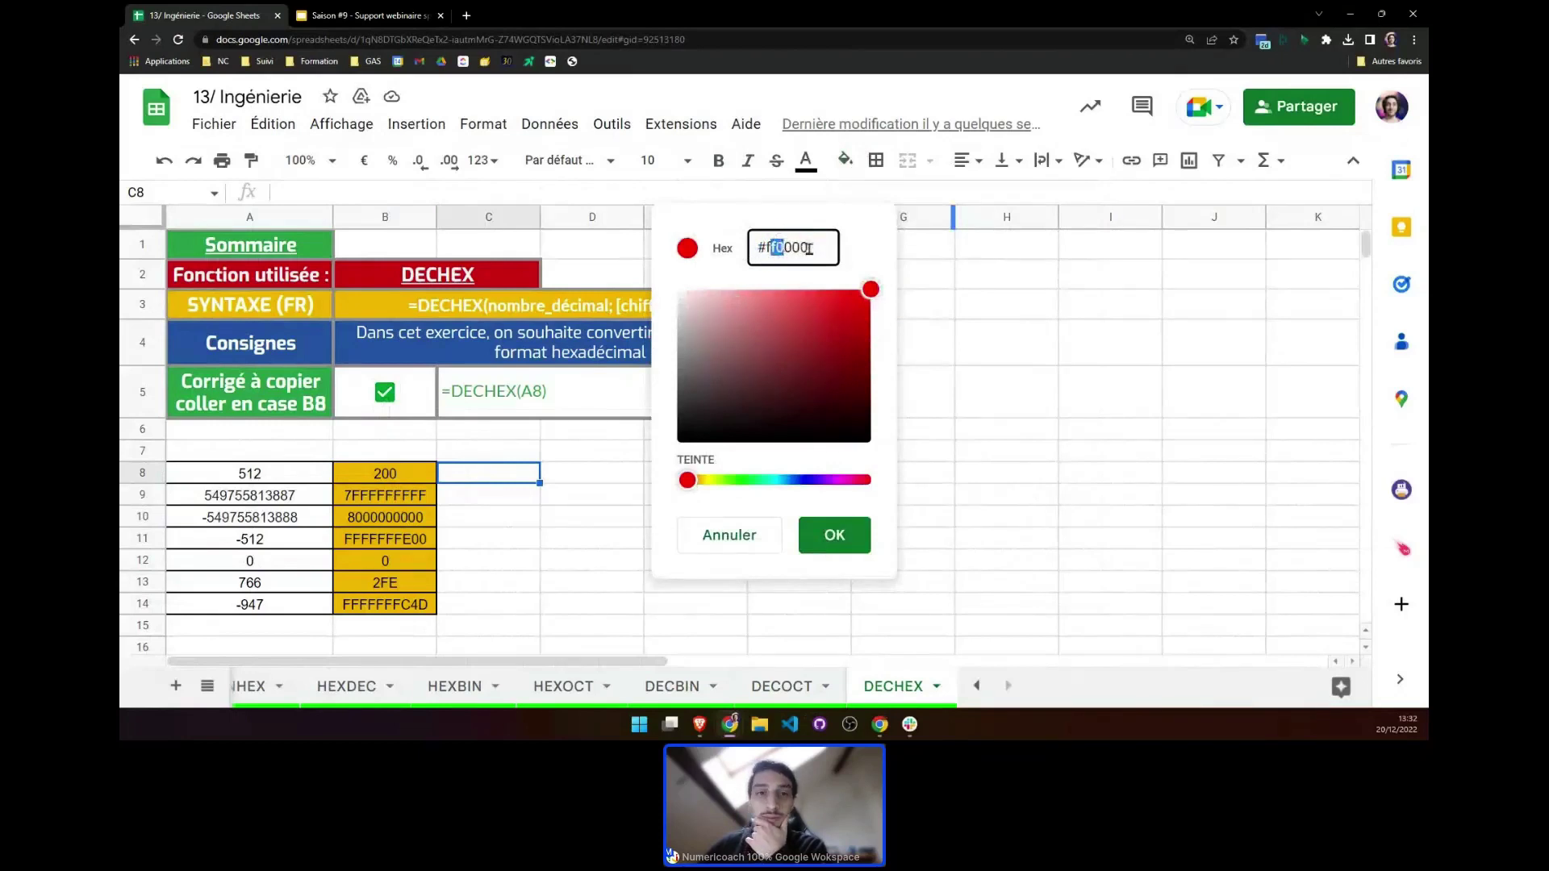
left_click_drag(873, 292, 786, 362)
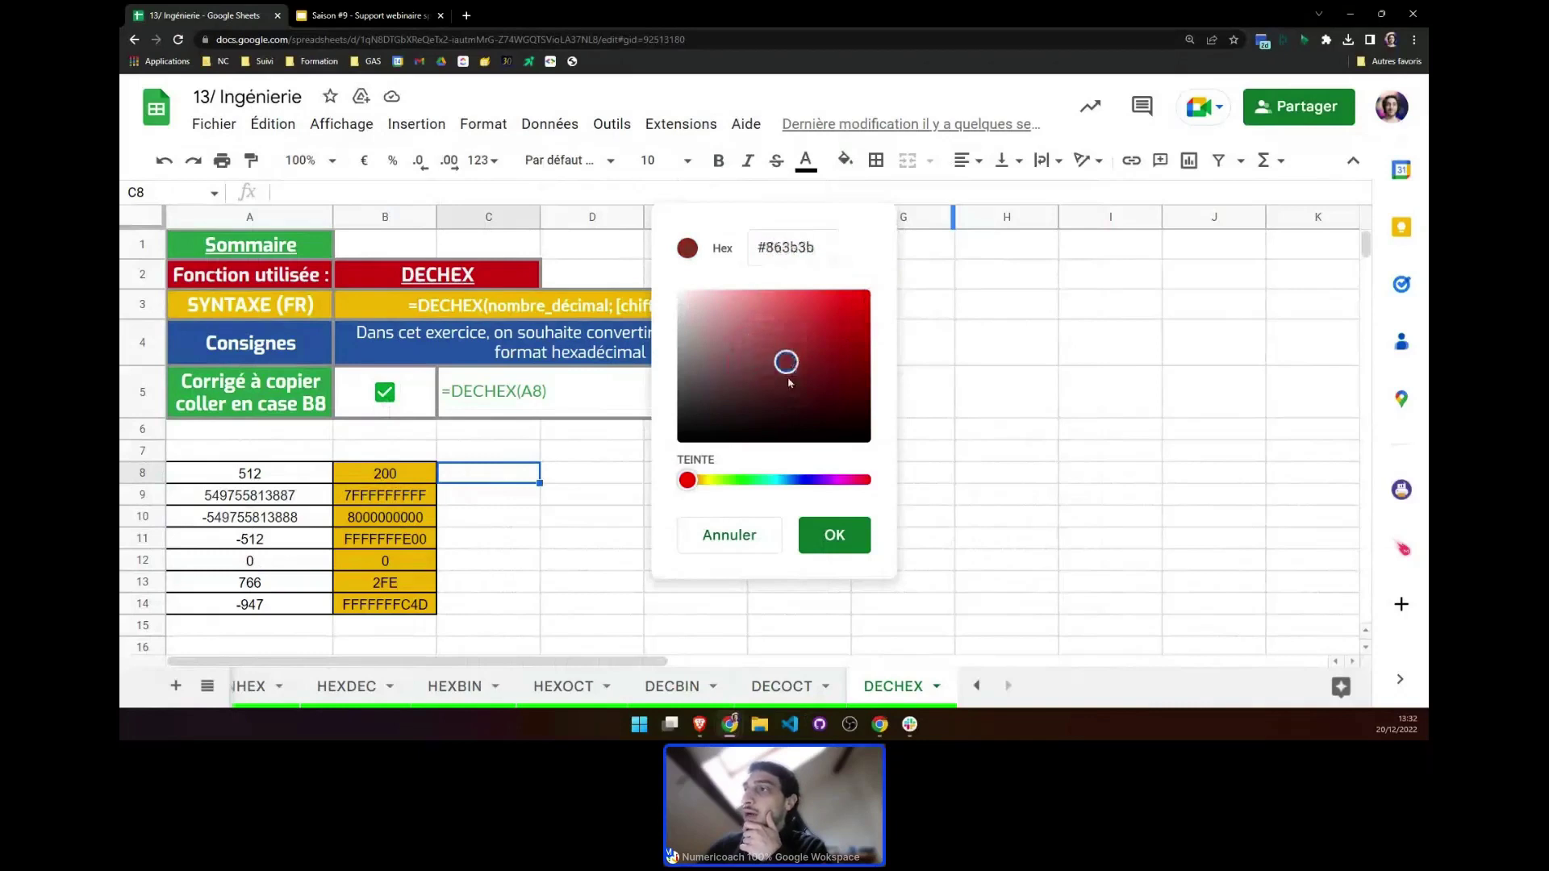
left_click_drag(813, 479, 802, 486)
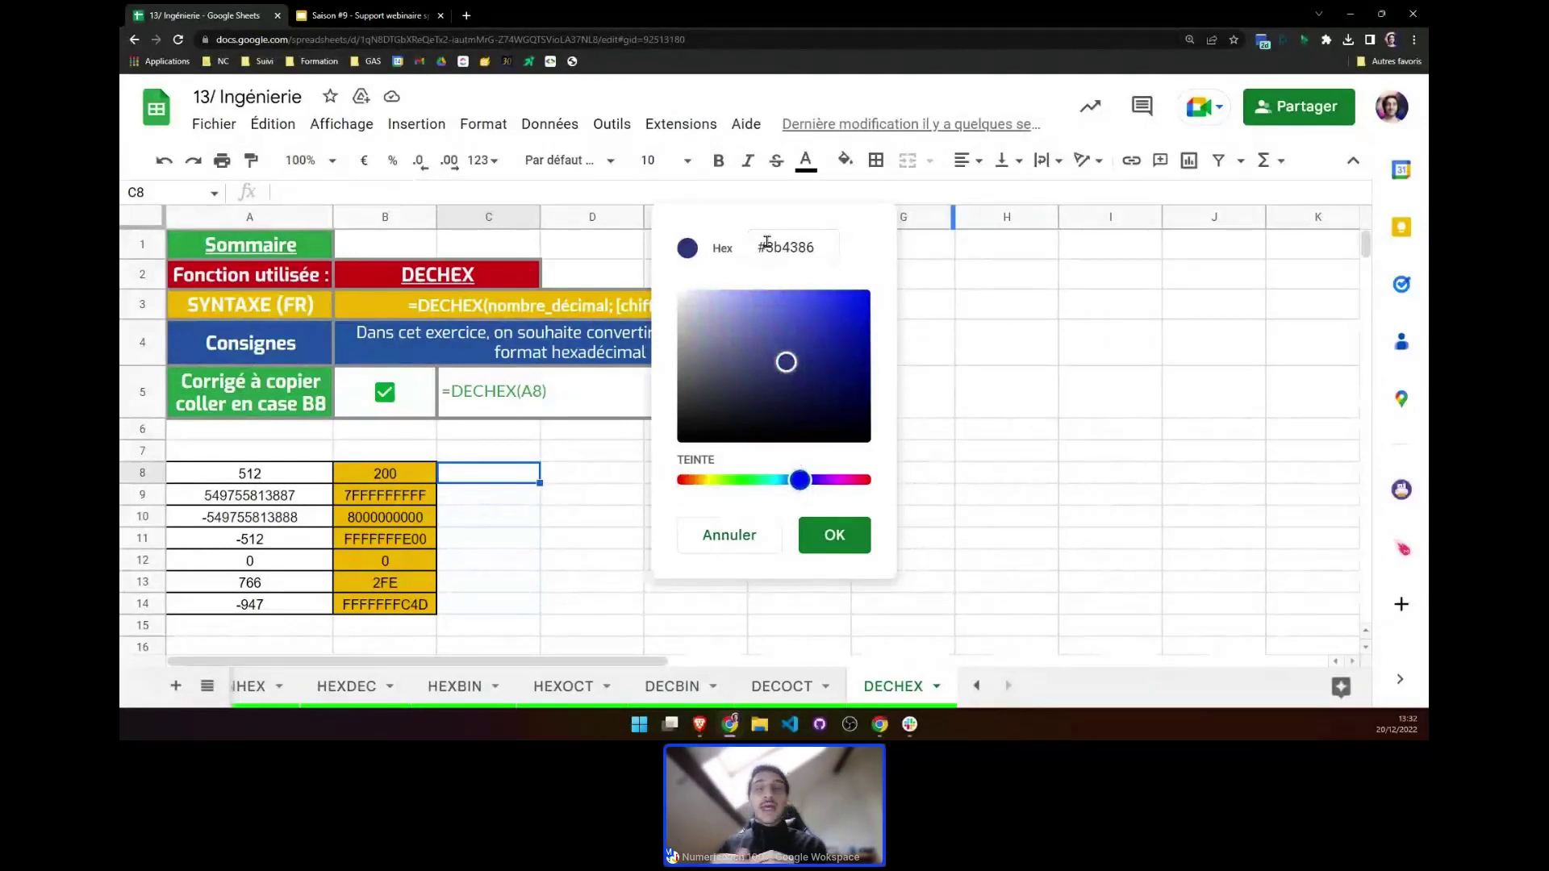
left_click(708, 534)
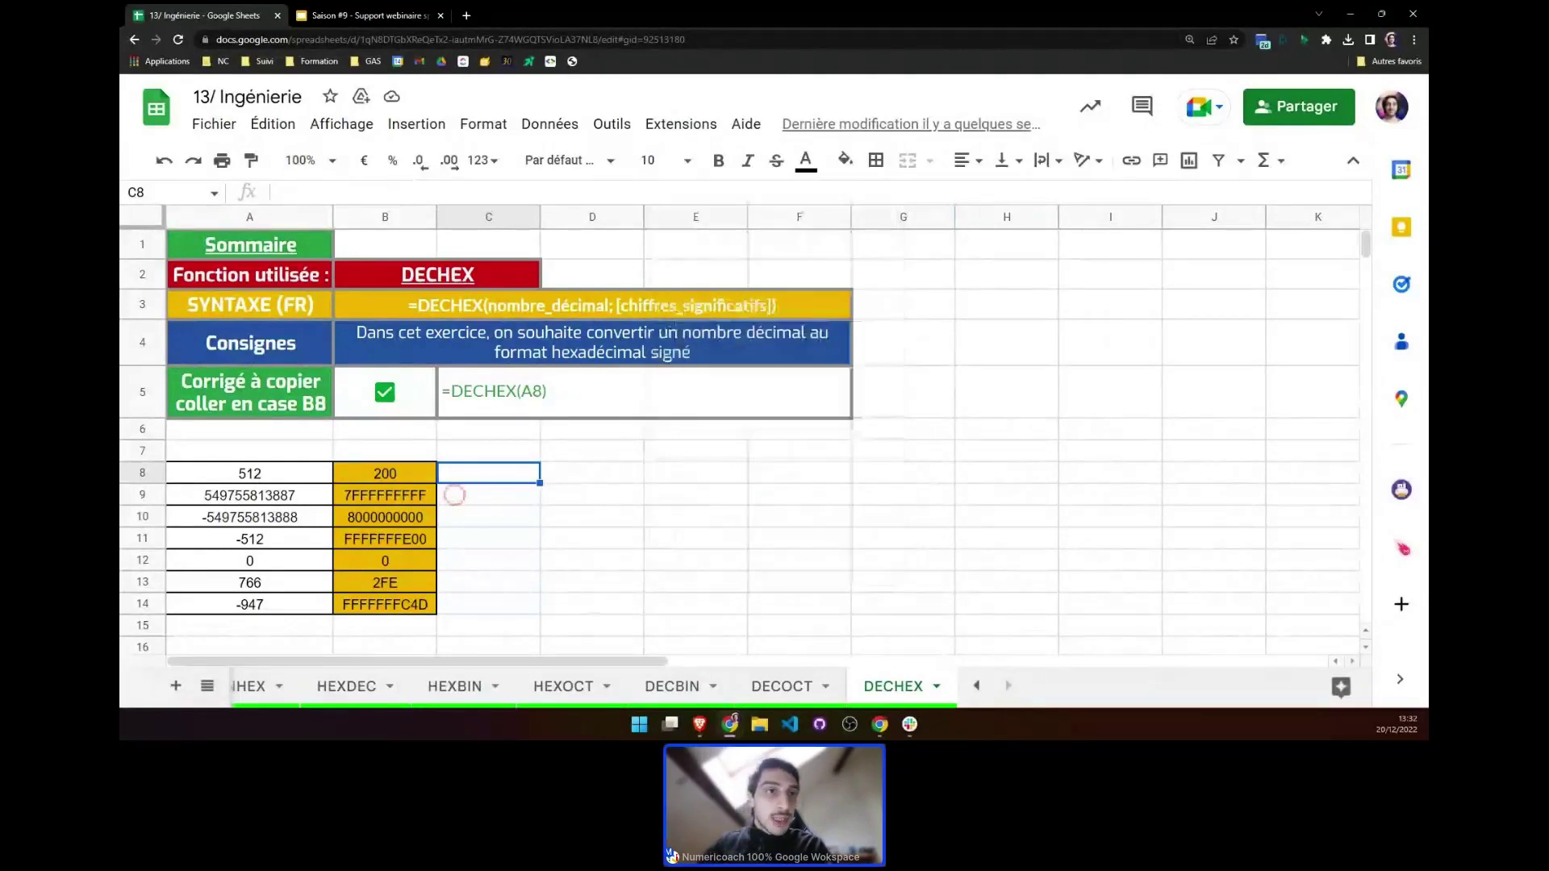
Switch to the RVB BONUS spreadsheet and view the Résultat formula in D2
left_click_drag(121, 292, 528, 16)
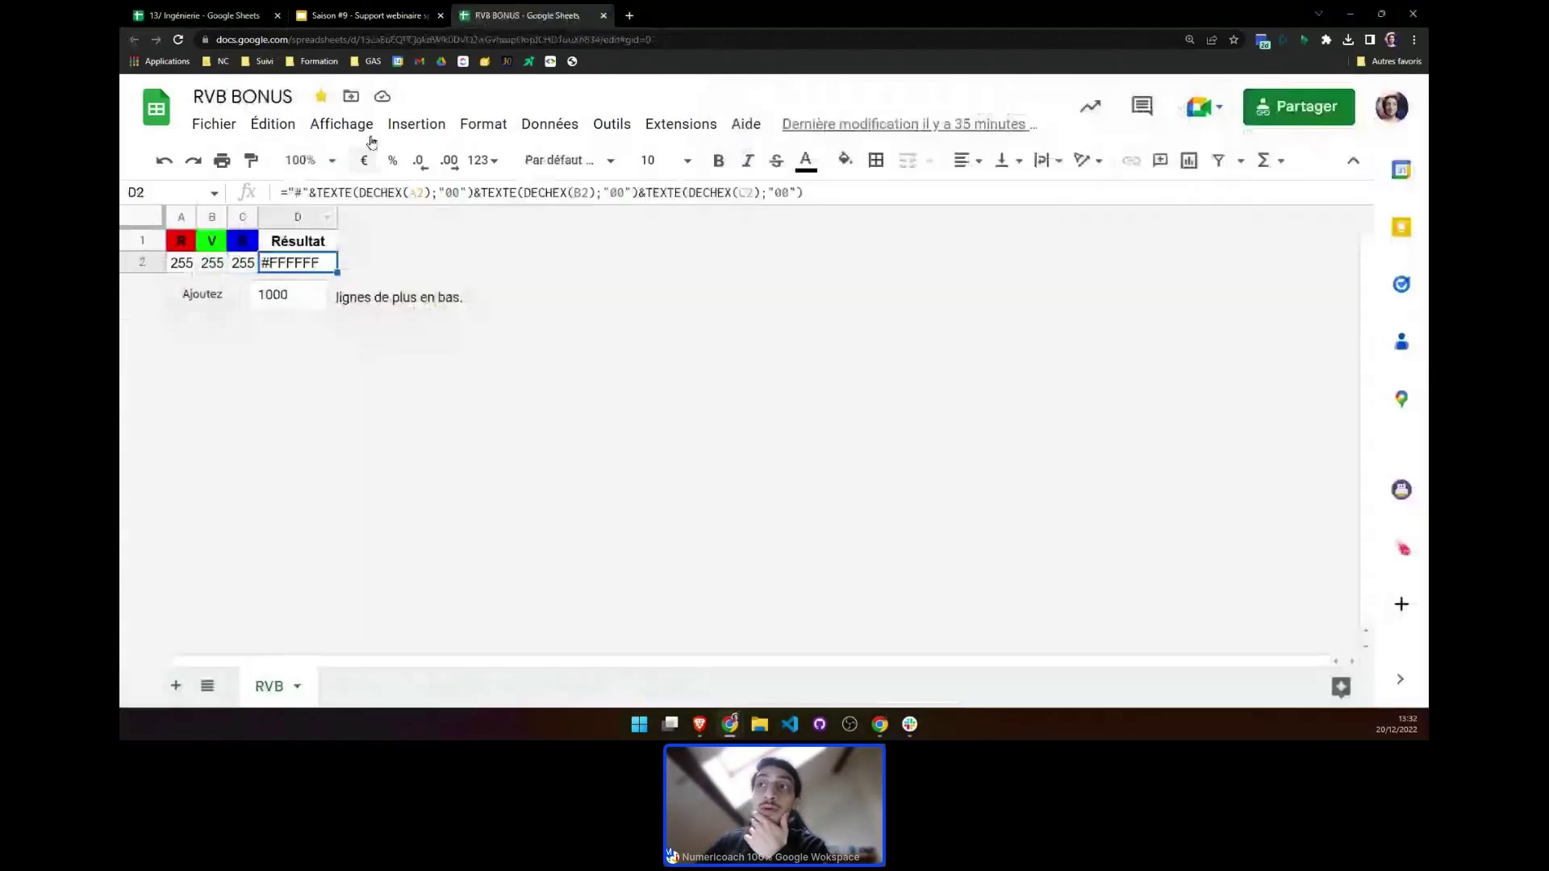
left_click(297, 191)
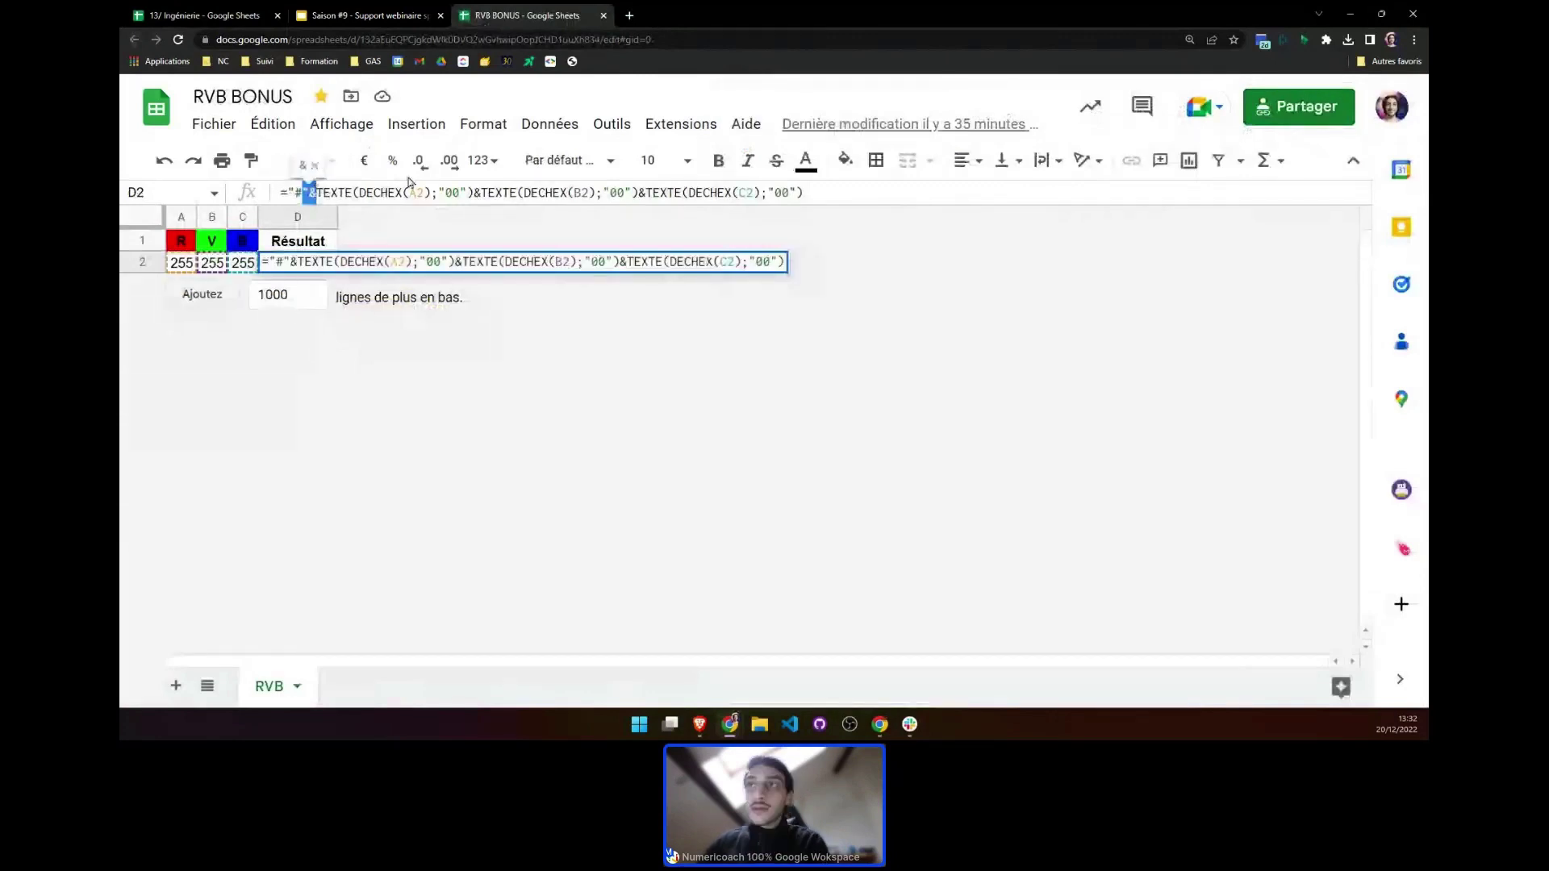
left_click(587, 380)
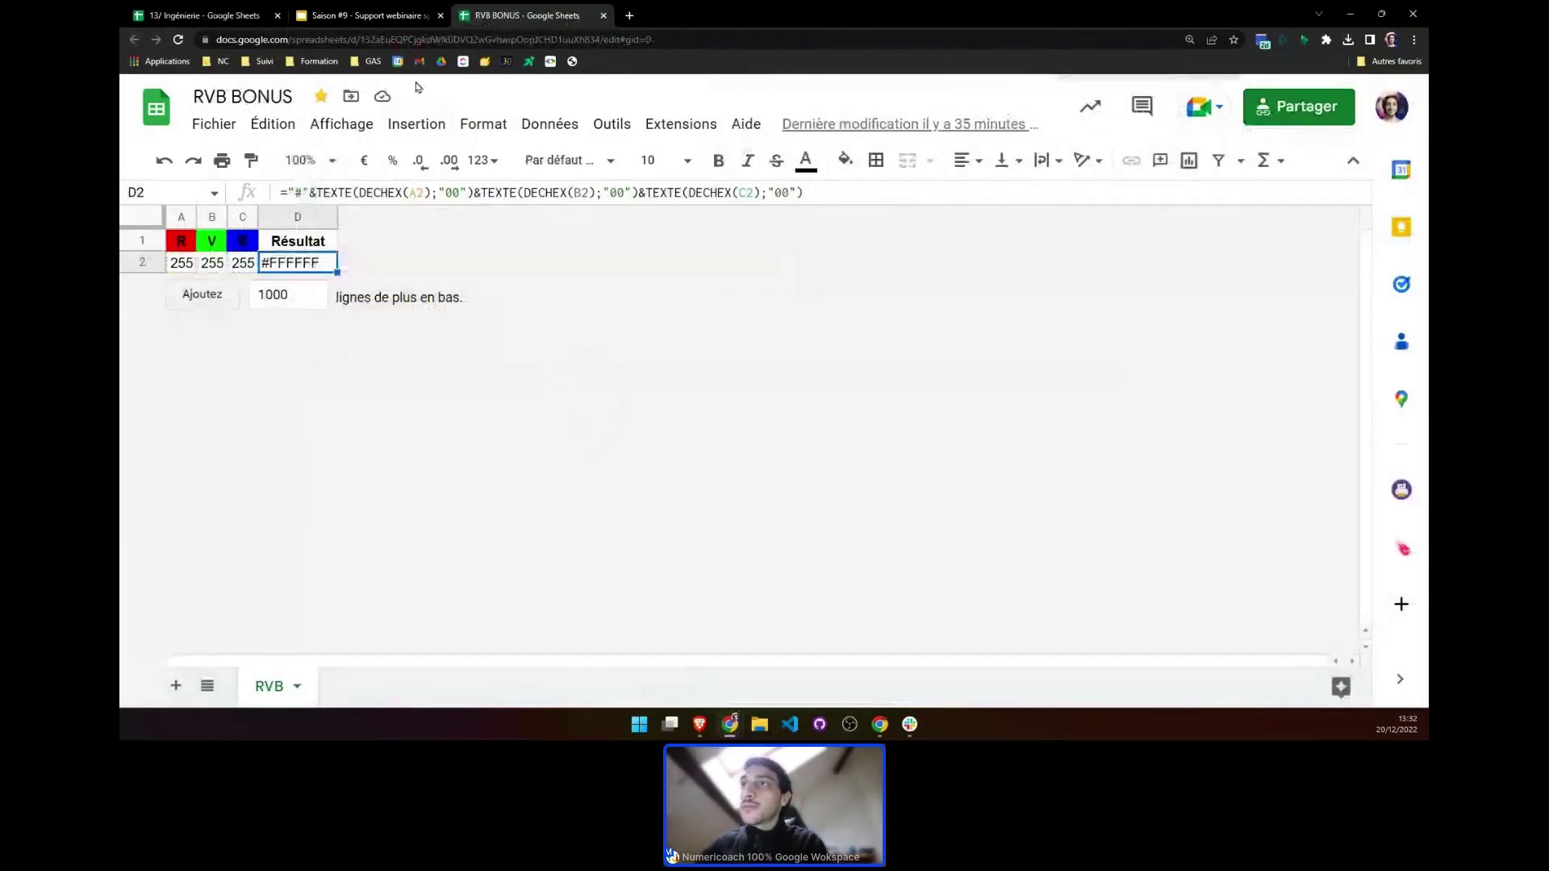
Examine the "#" prefix, the TEXTE function with its "00" format and the DECHEX part of the formula in D2, leaving it unedited
key("ctrl+plus")
key("ctrl+plus")
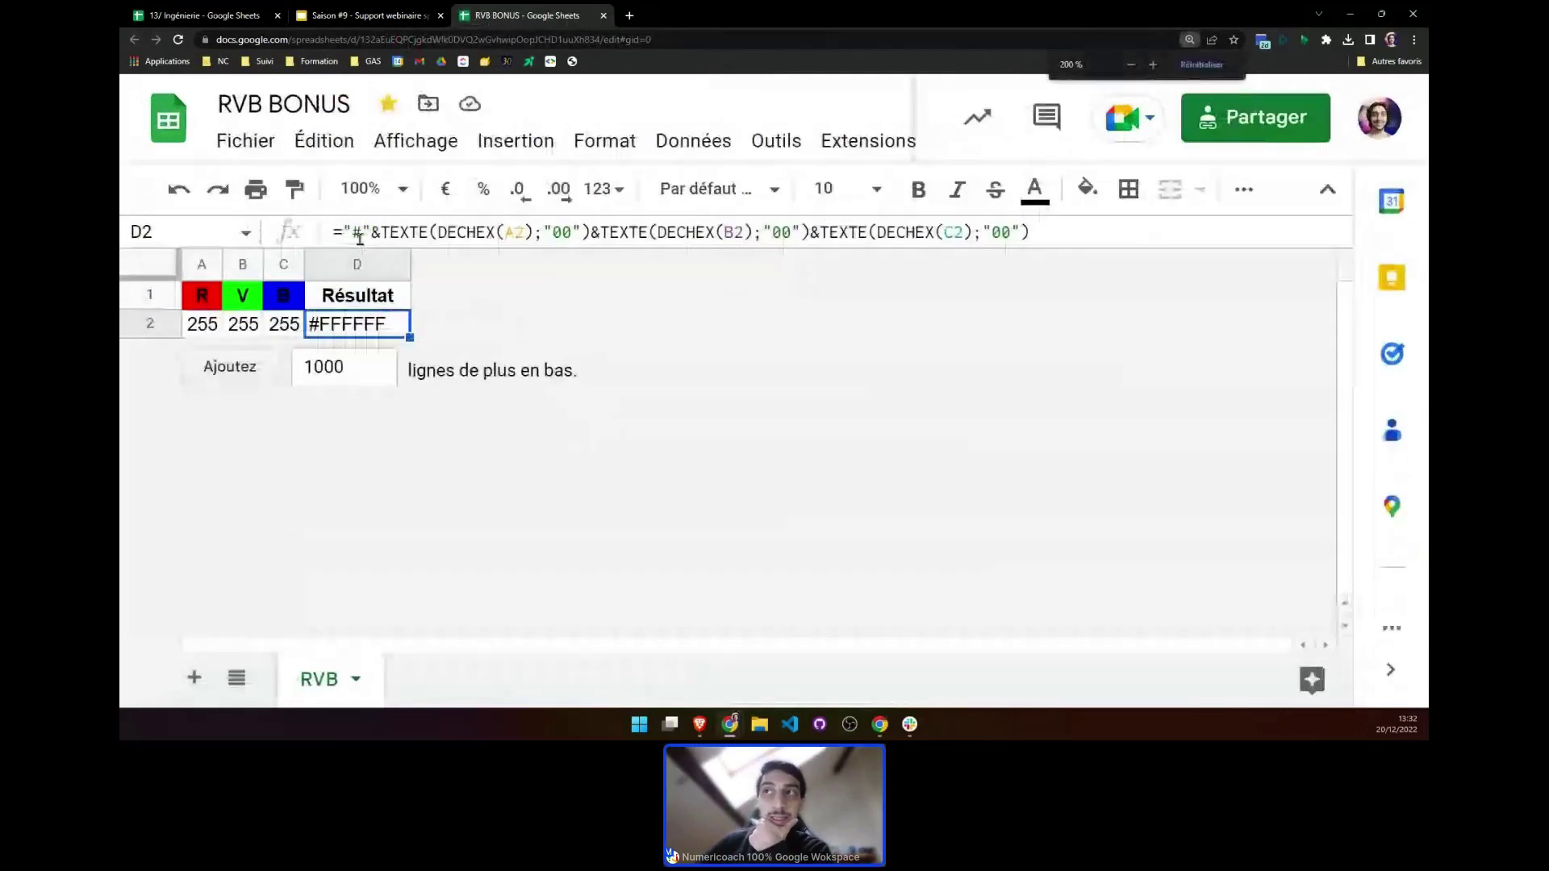
double_click(360, 233)
left_click_drag(391, 233, 431, 233)
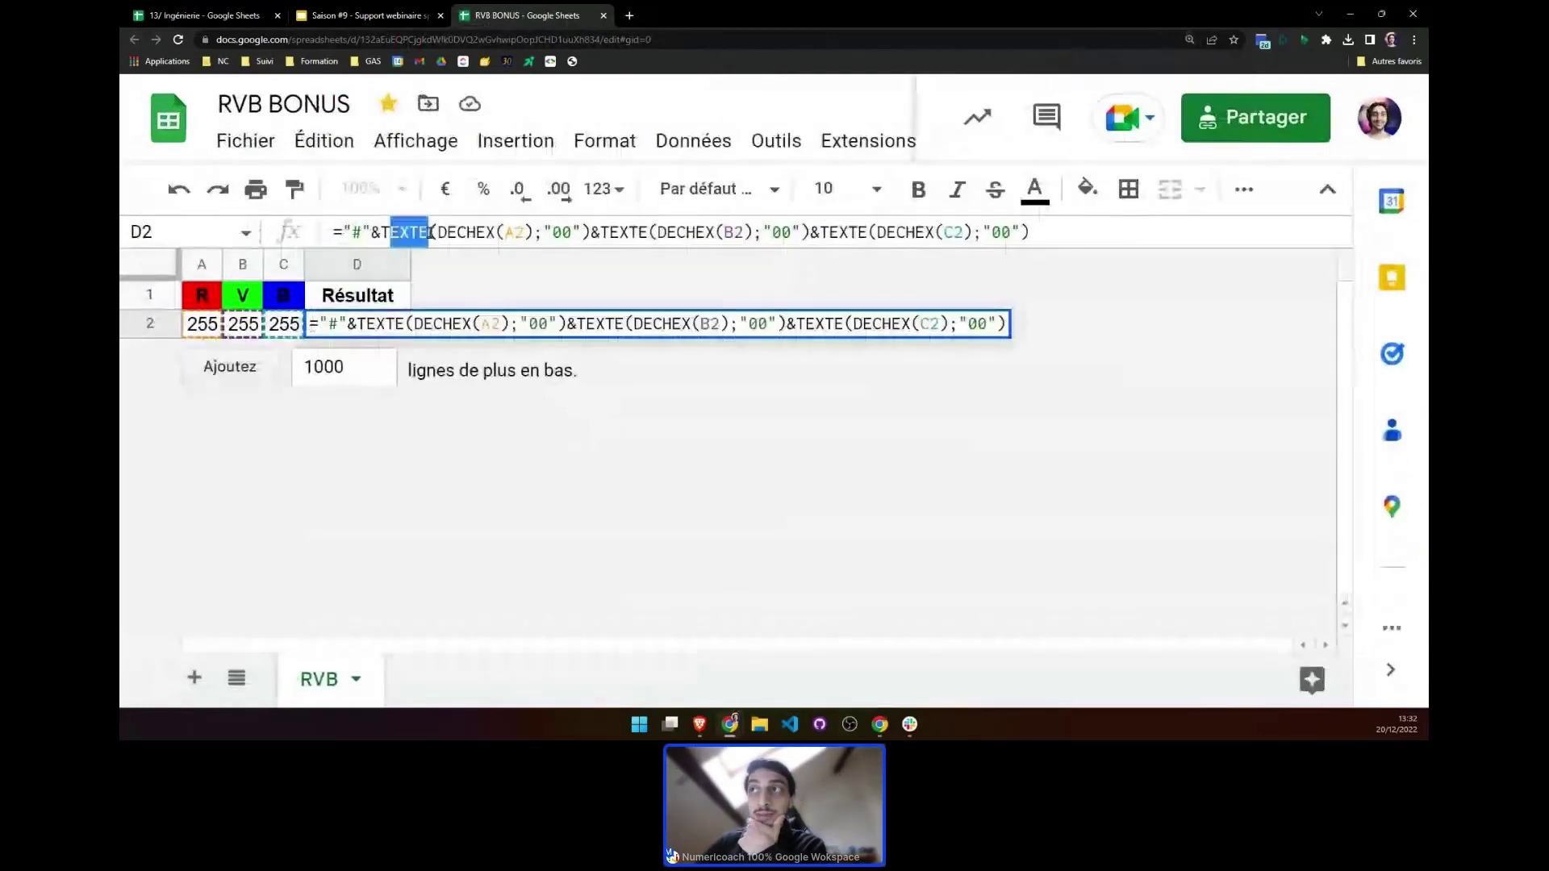
left_click_drag(545, 233, 572, 232)
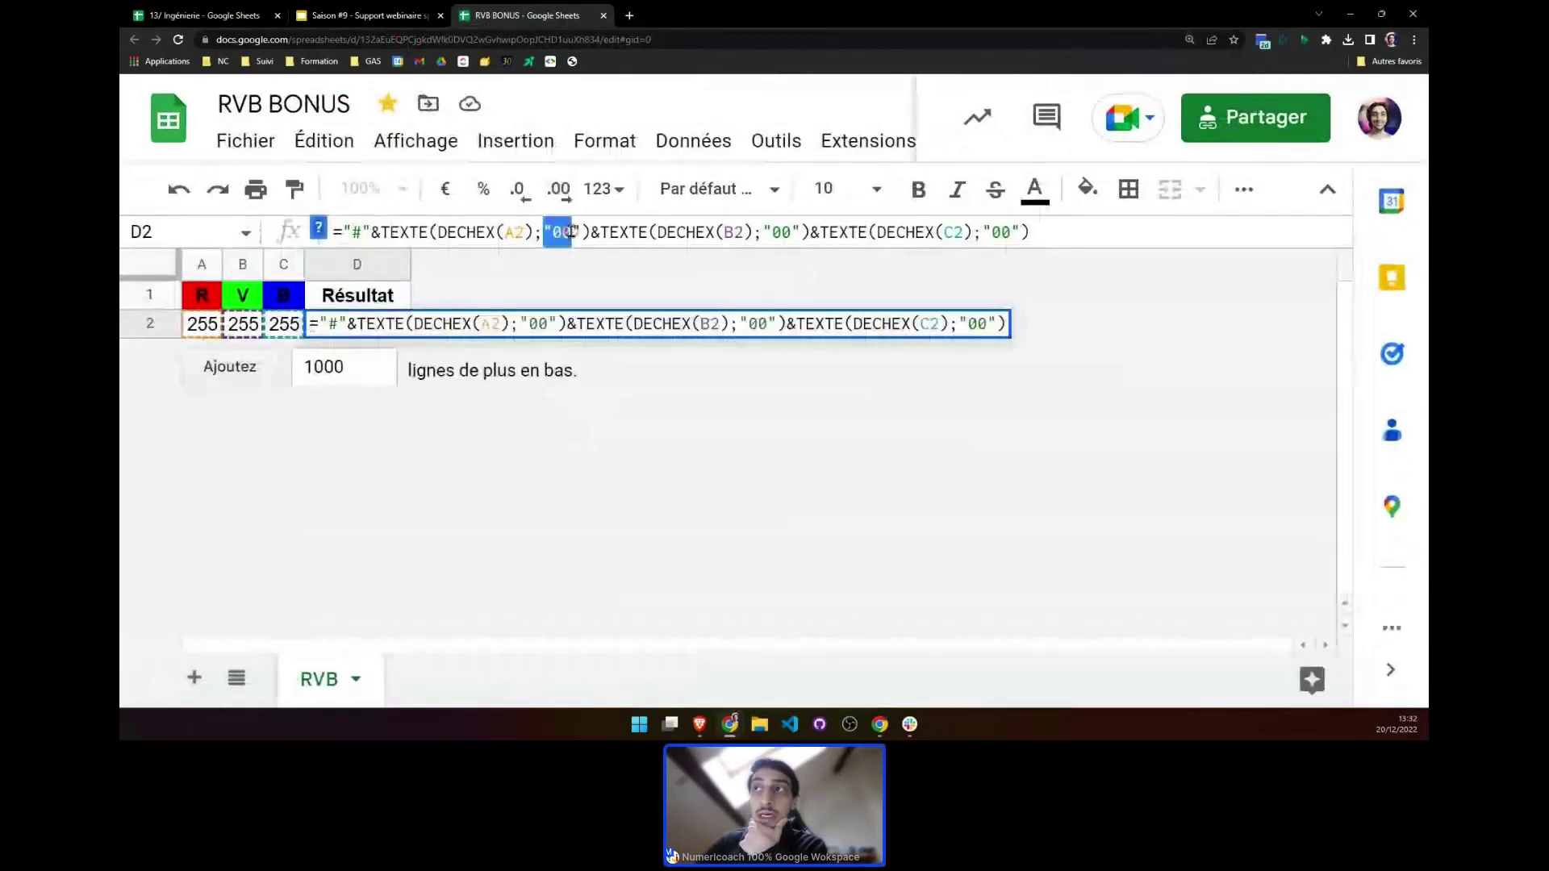
left_click_drag(438, 232, 499, 232)
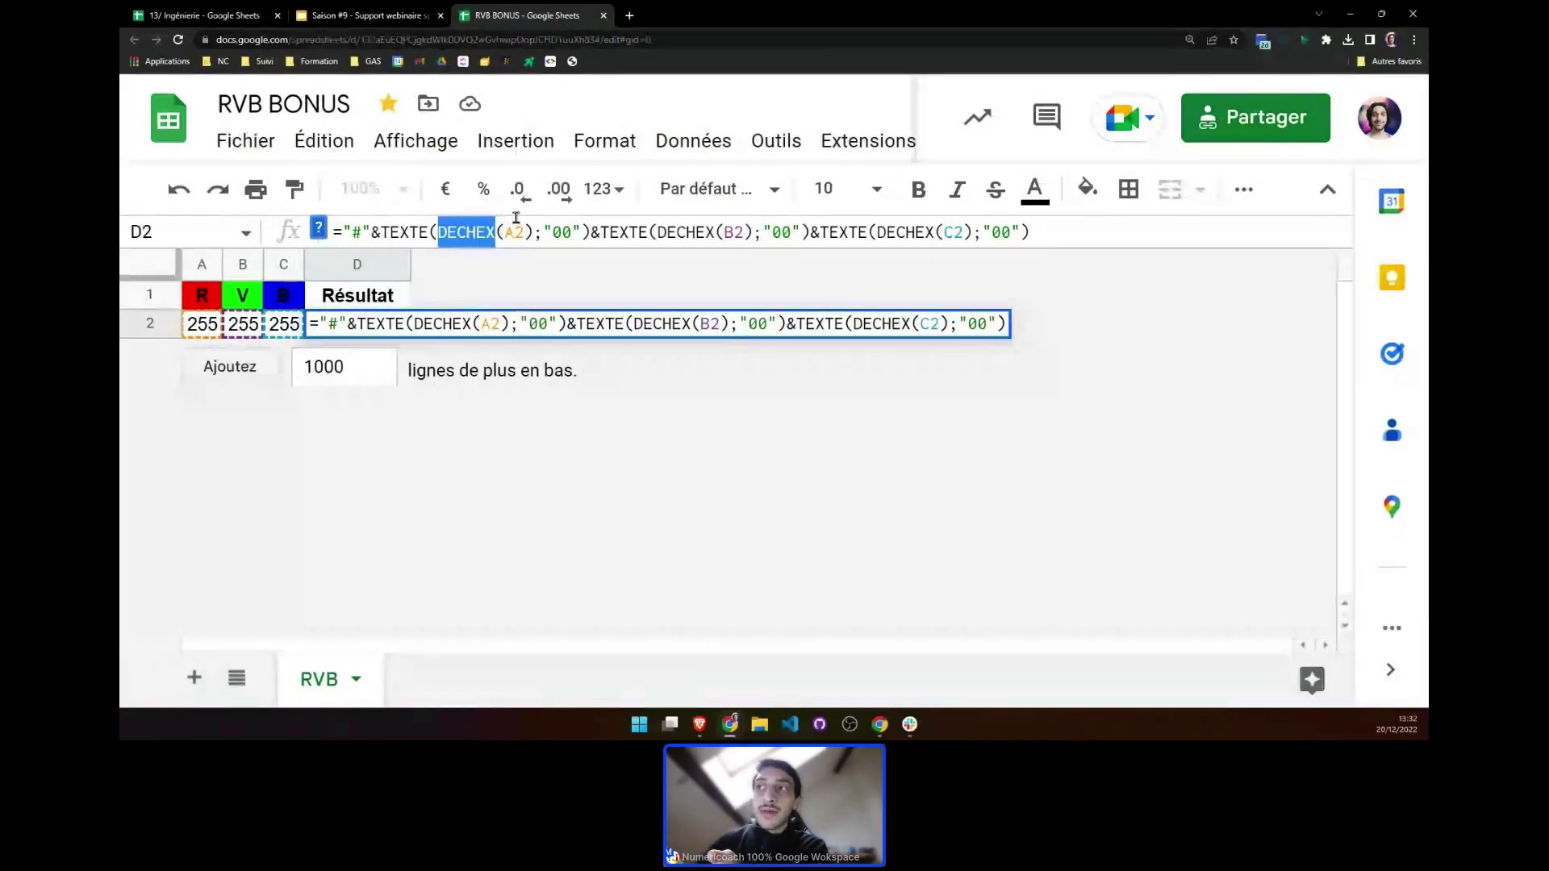
double_click(562, 233)
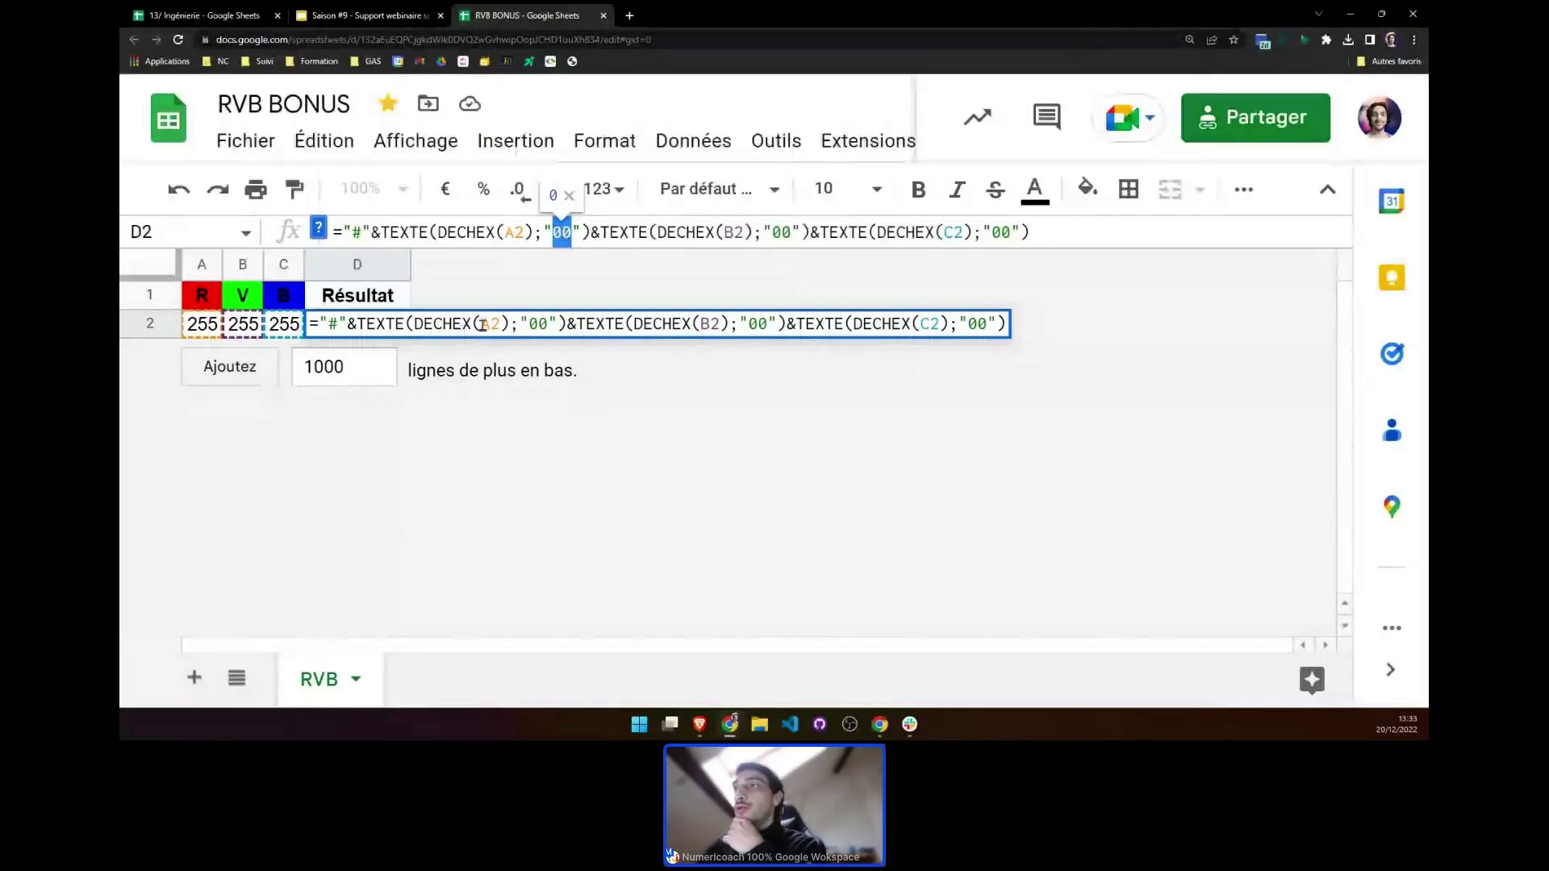
left_click(577, 234)
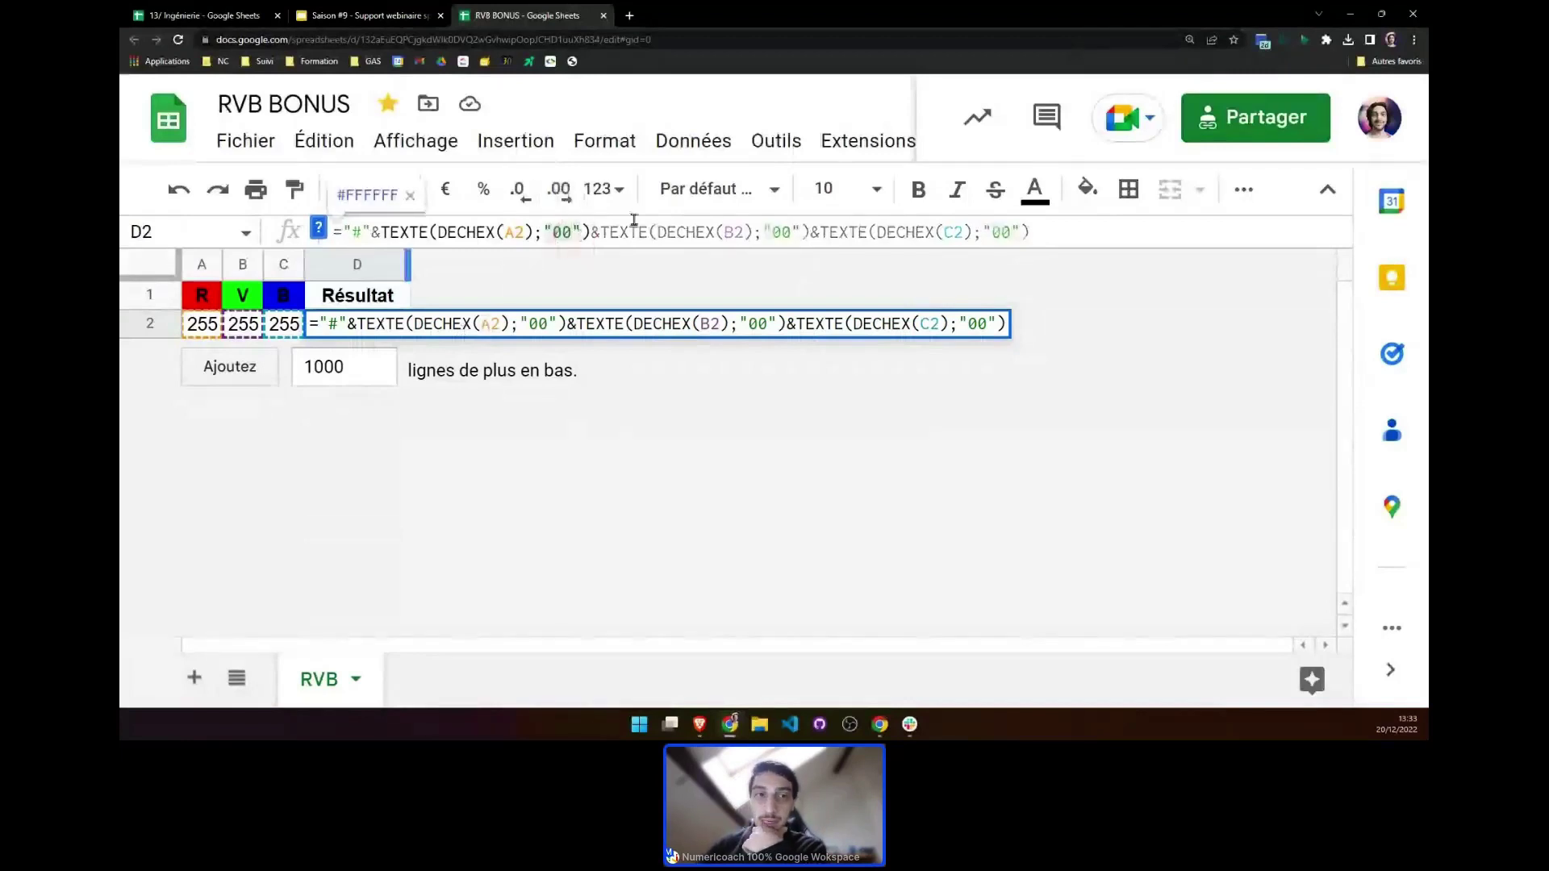
key("Escape")
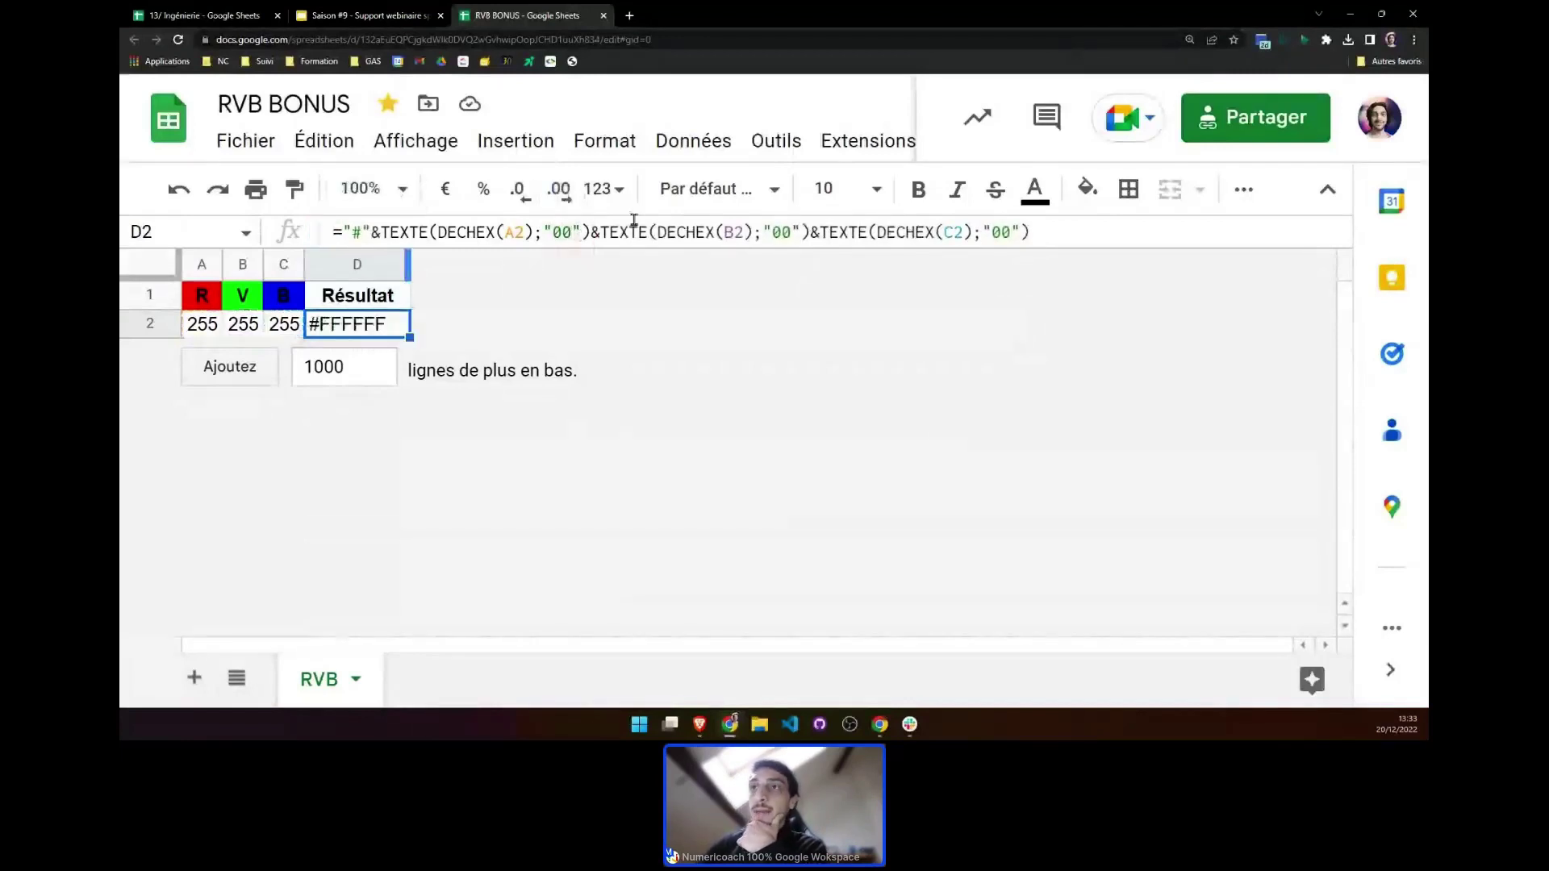
Go through the R, V and B value cells A2, B2 and C2 to review the colour components
left_click(204, 327)
left_click(258, 331)
key("Right")
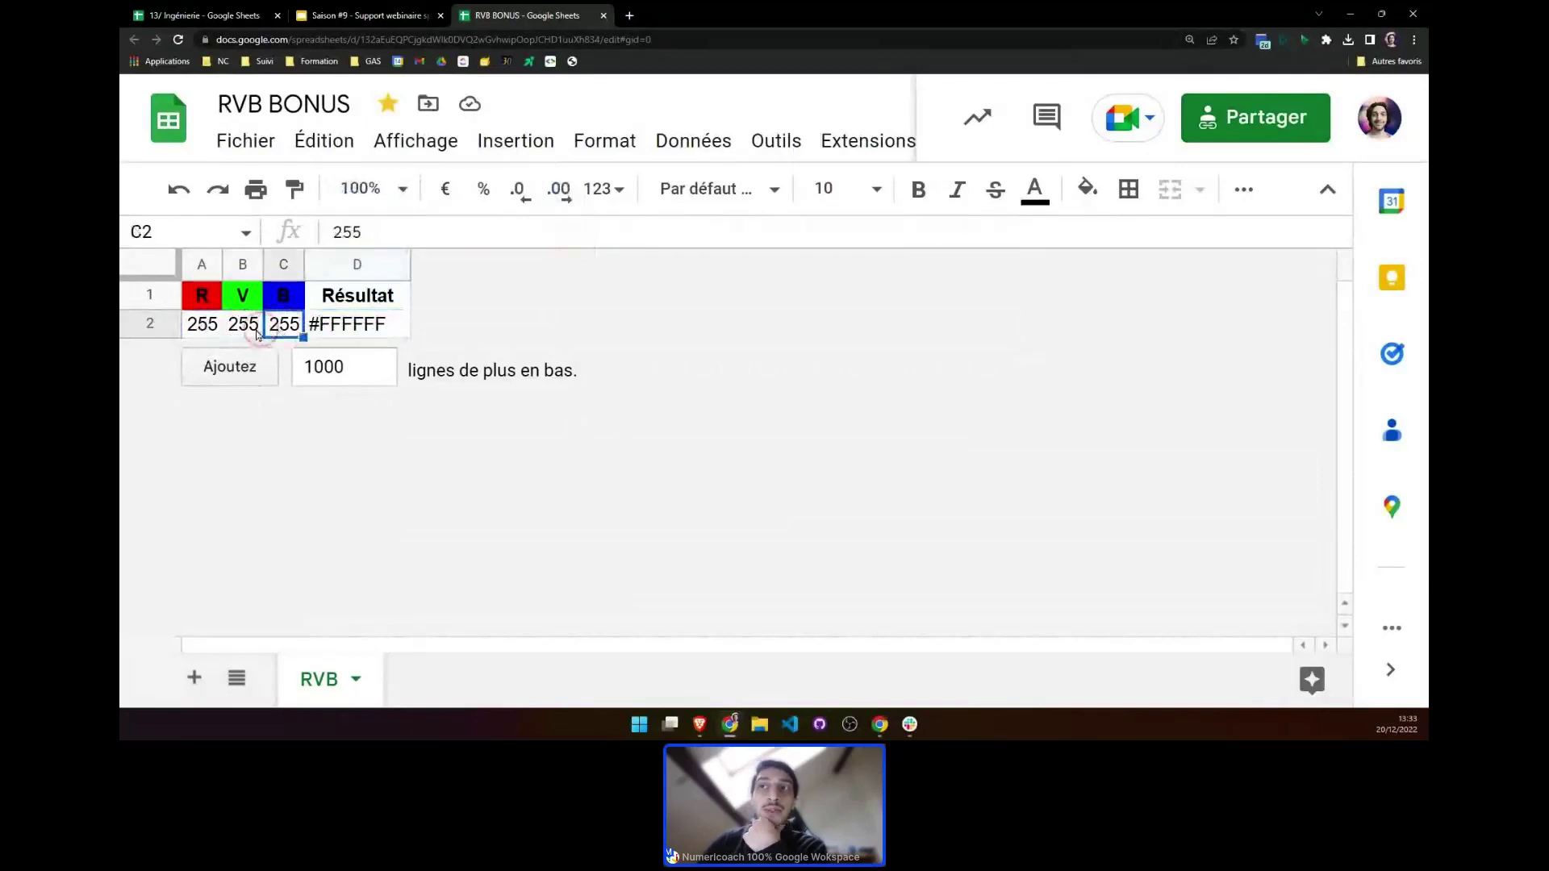
key("Left")
key("Left")
key("Right")
key("Right")
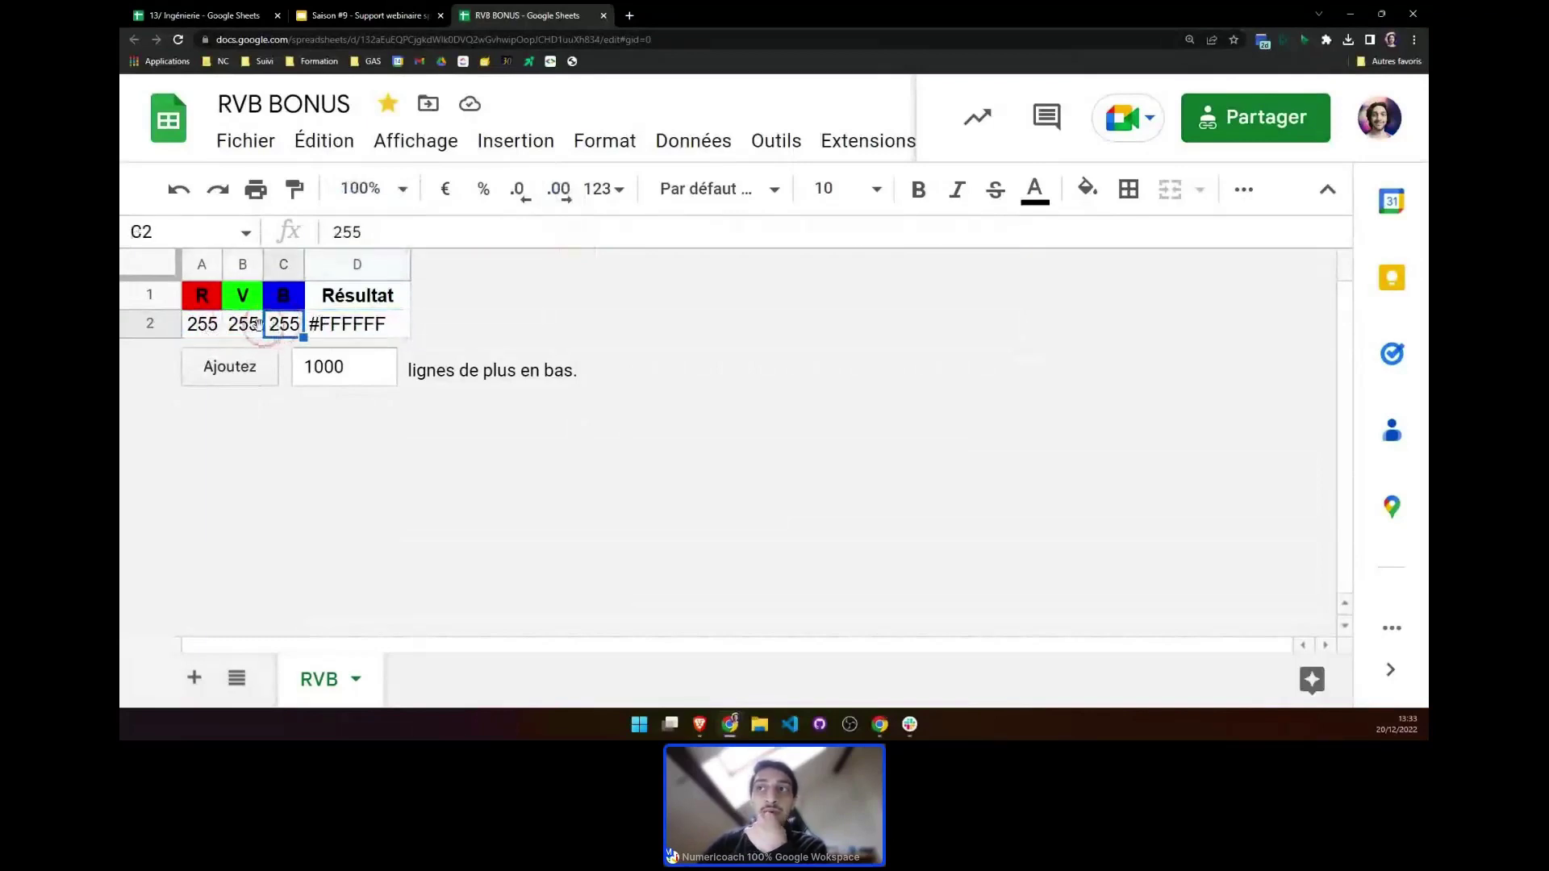
key("Left")
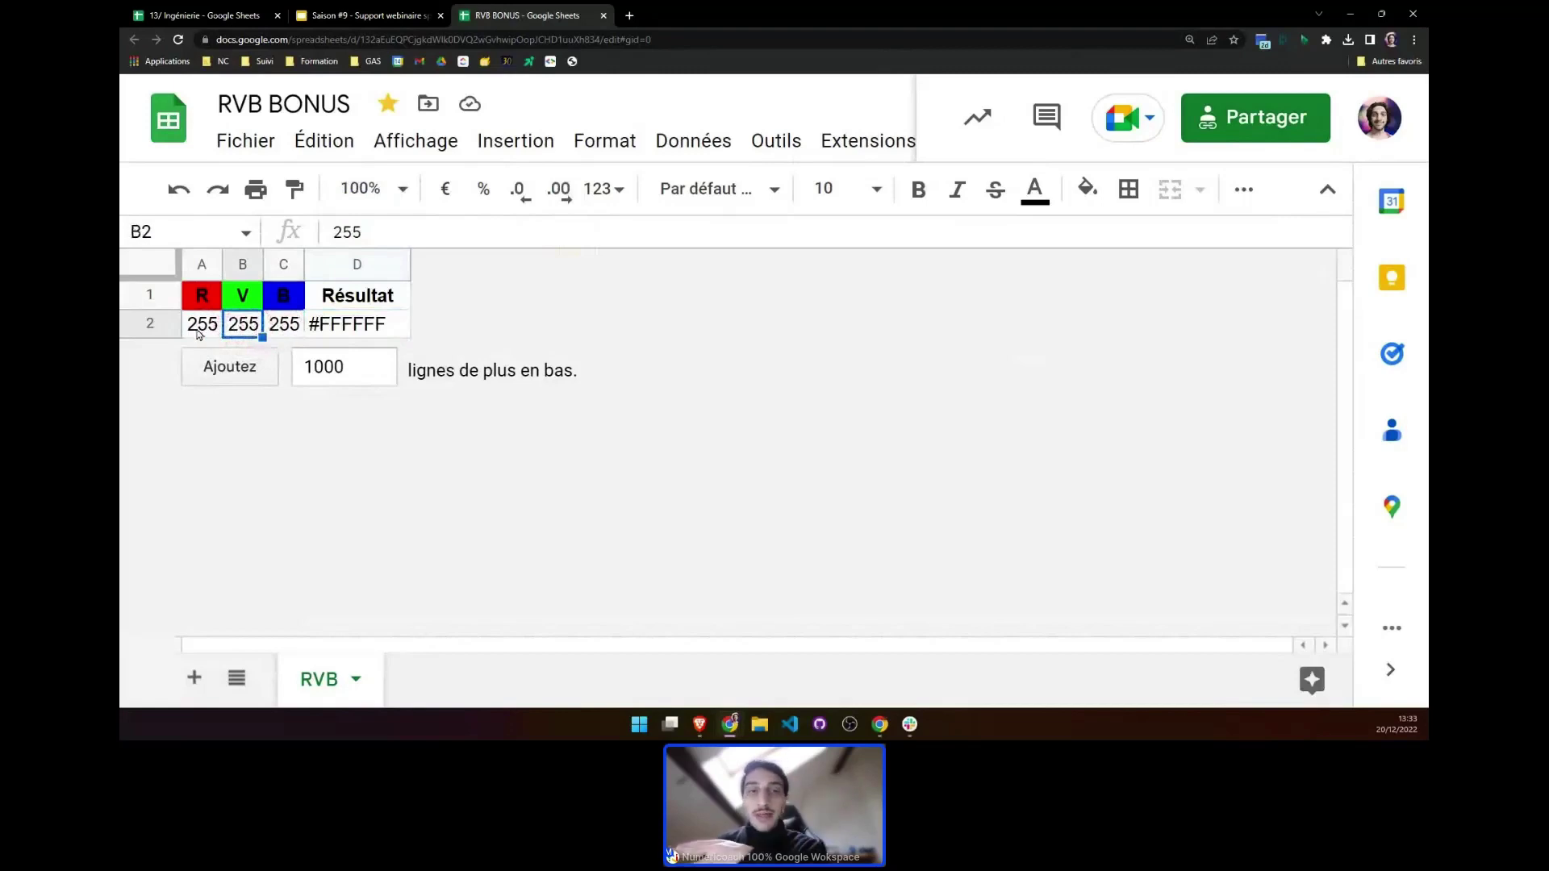
Set the R, V and B values in A2, B2 and C2 to 0
key("Left")
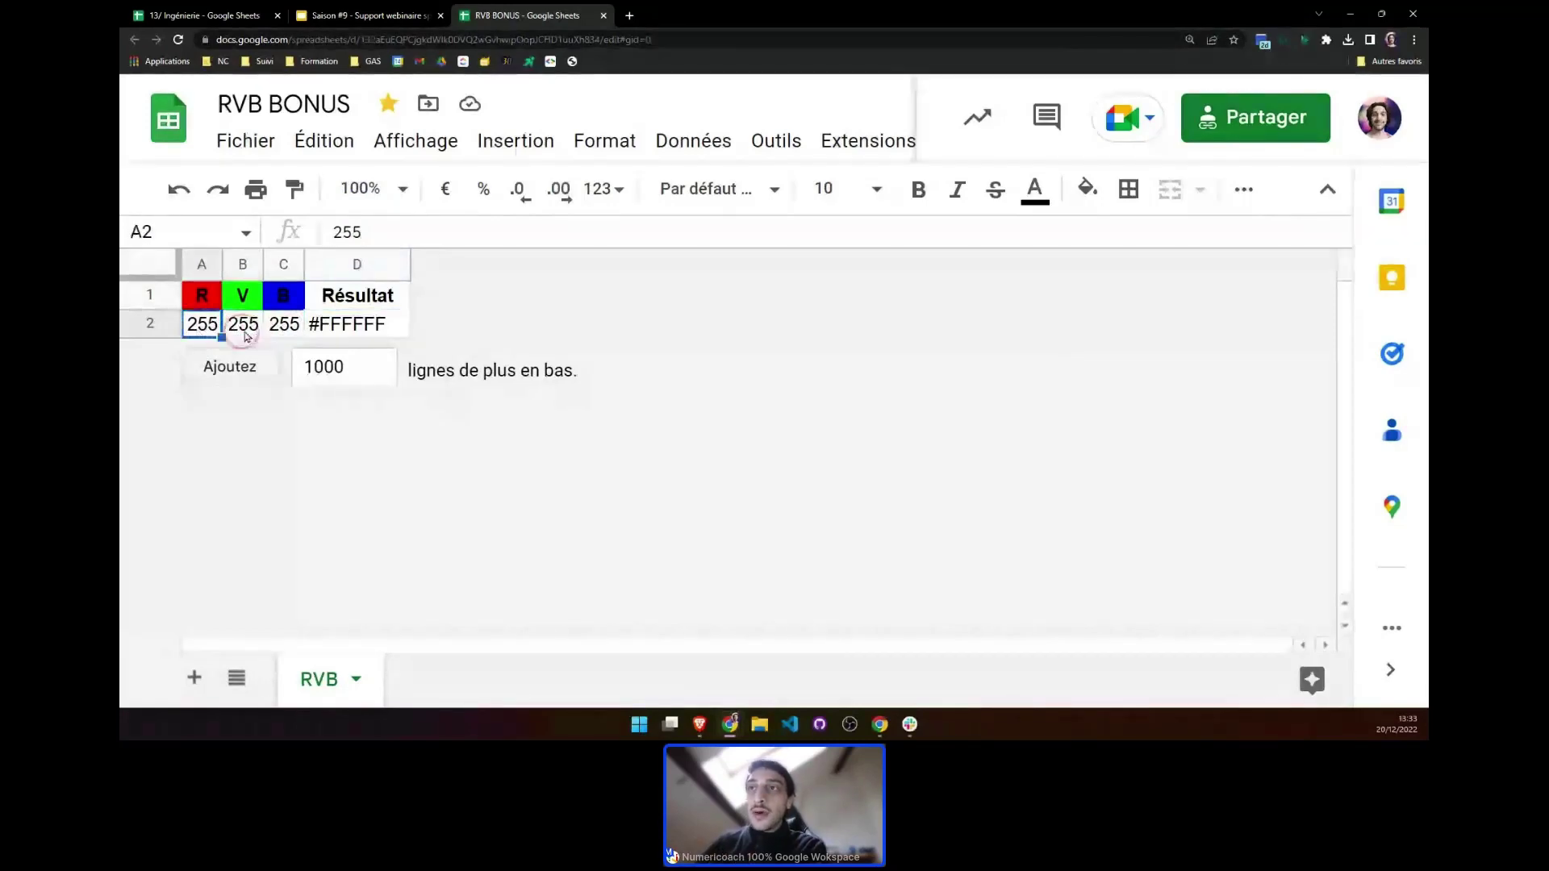
type("0")
key("Tab")
type("0")
key("Tab")
type("0")
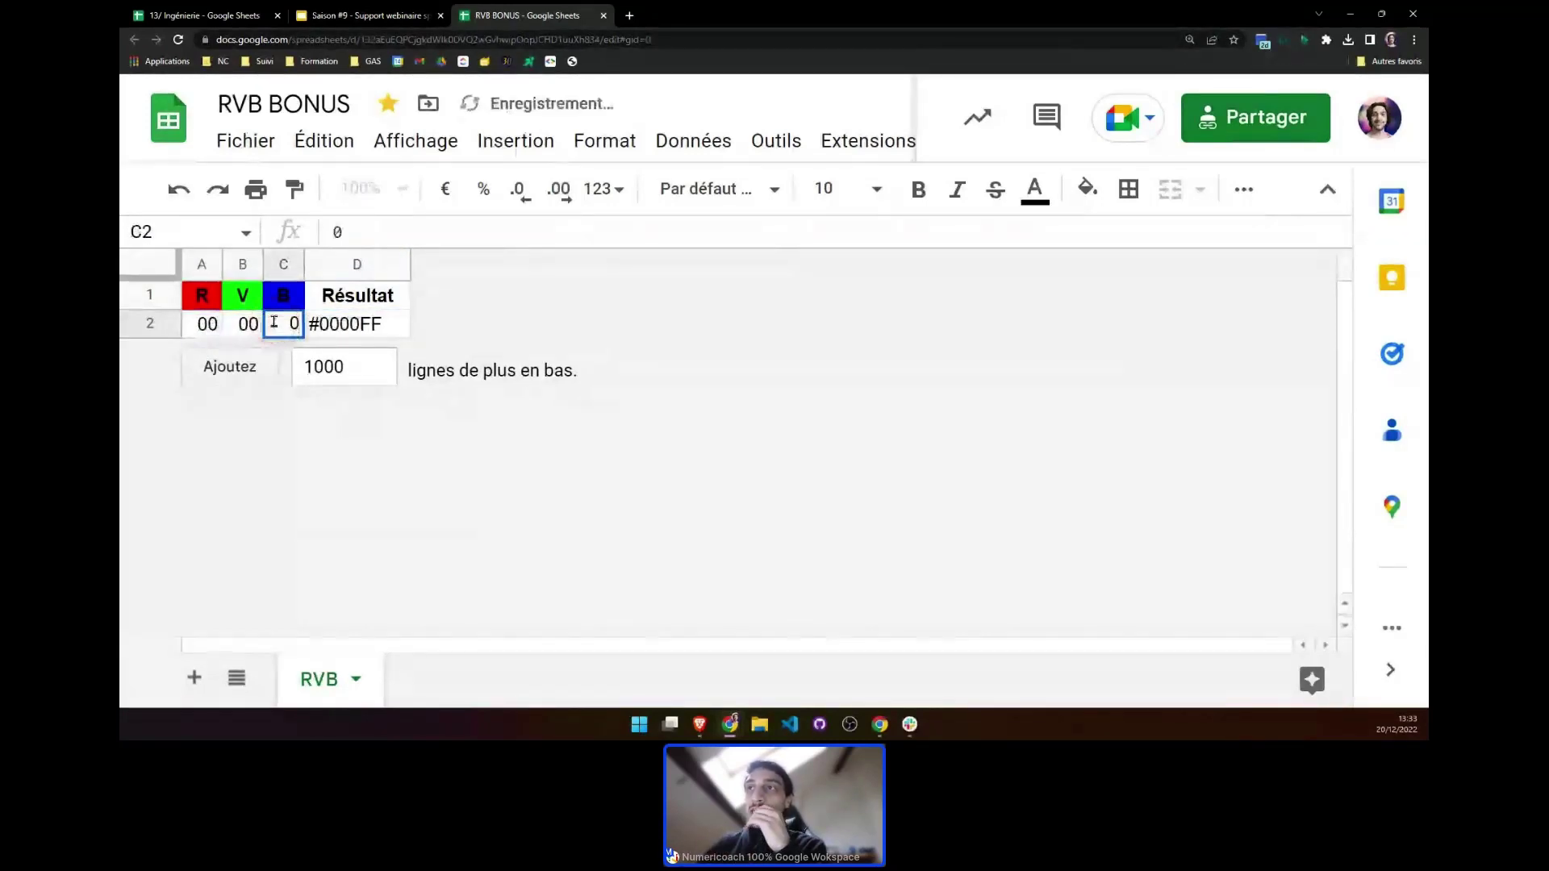
key("Return")
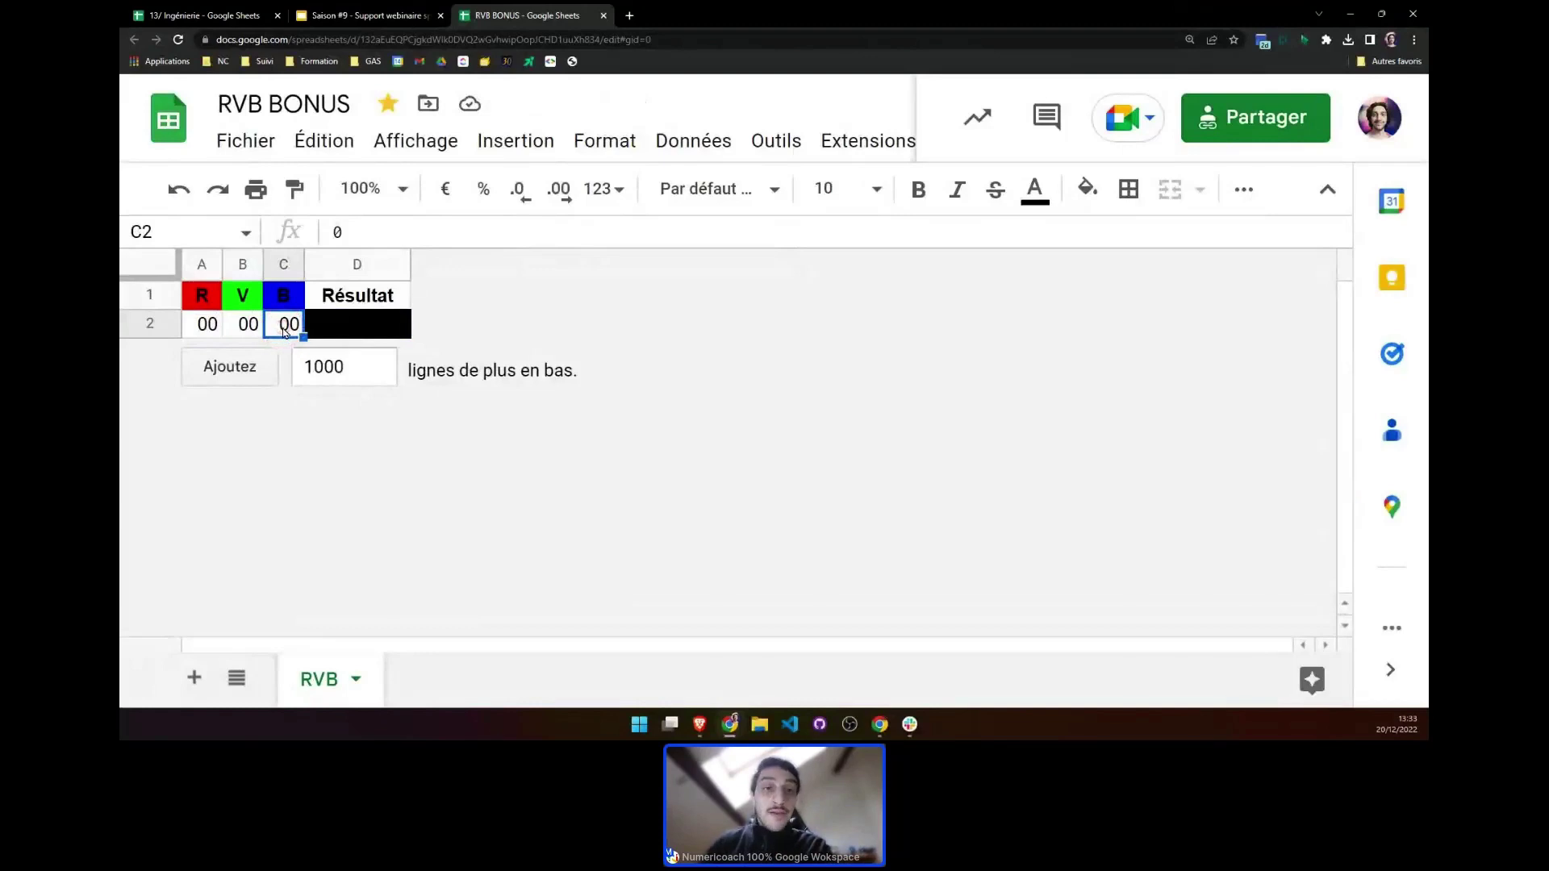
Try to set the B value in C2 to 266
type("266")
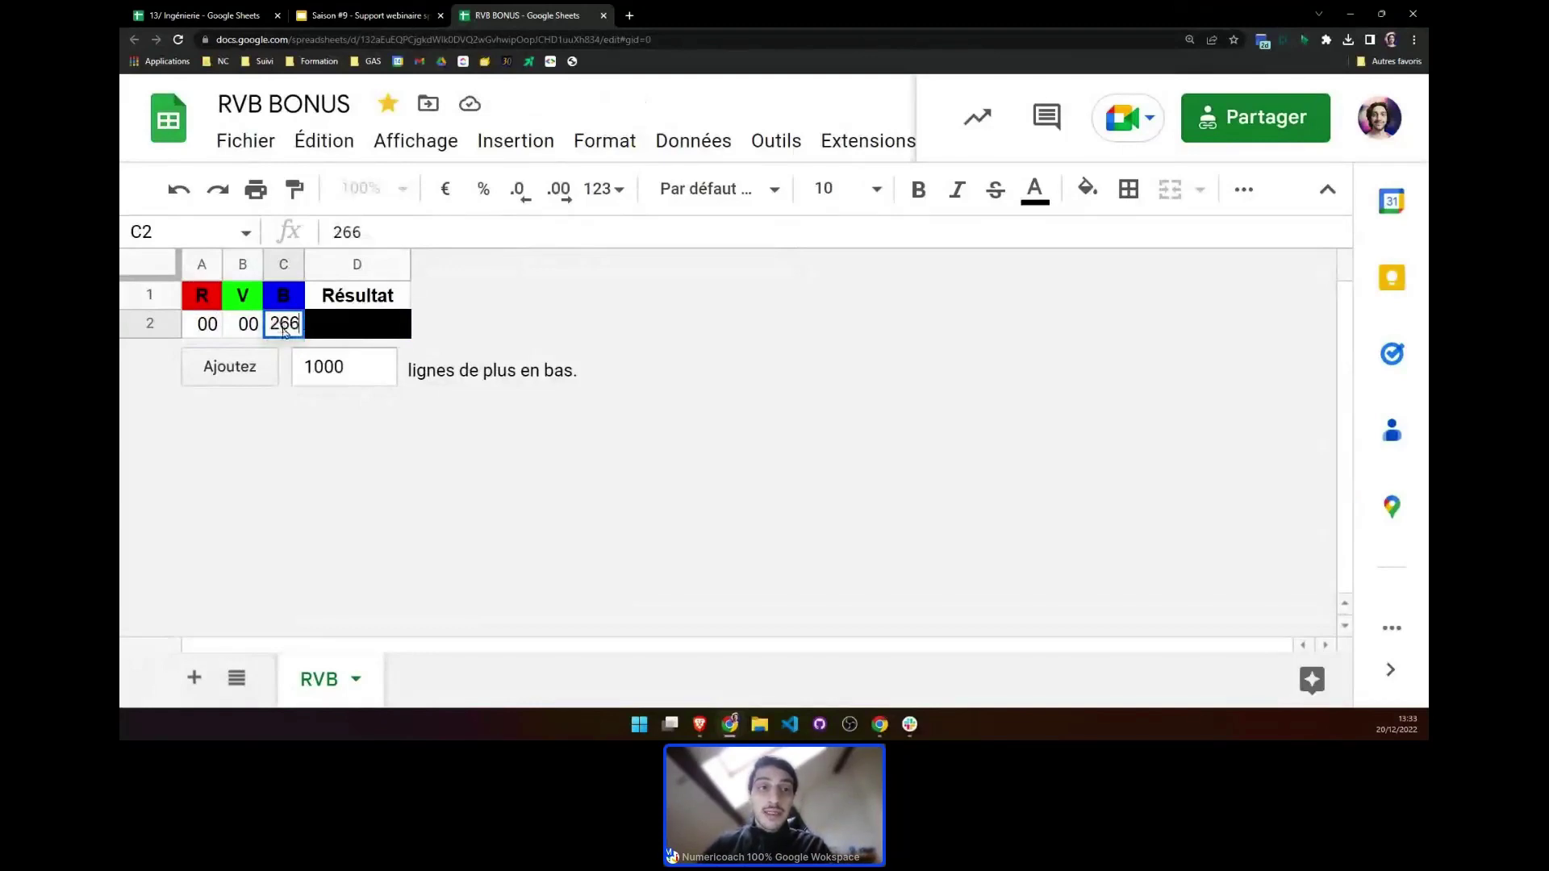
key("Return")
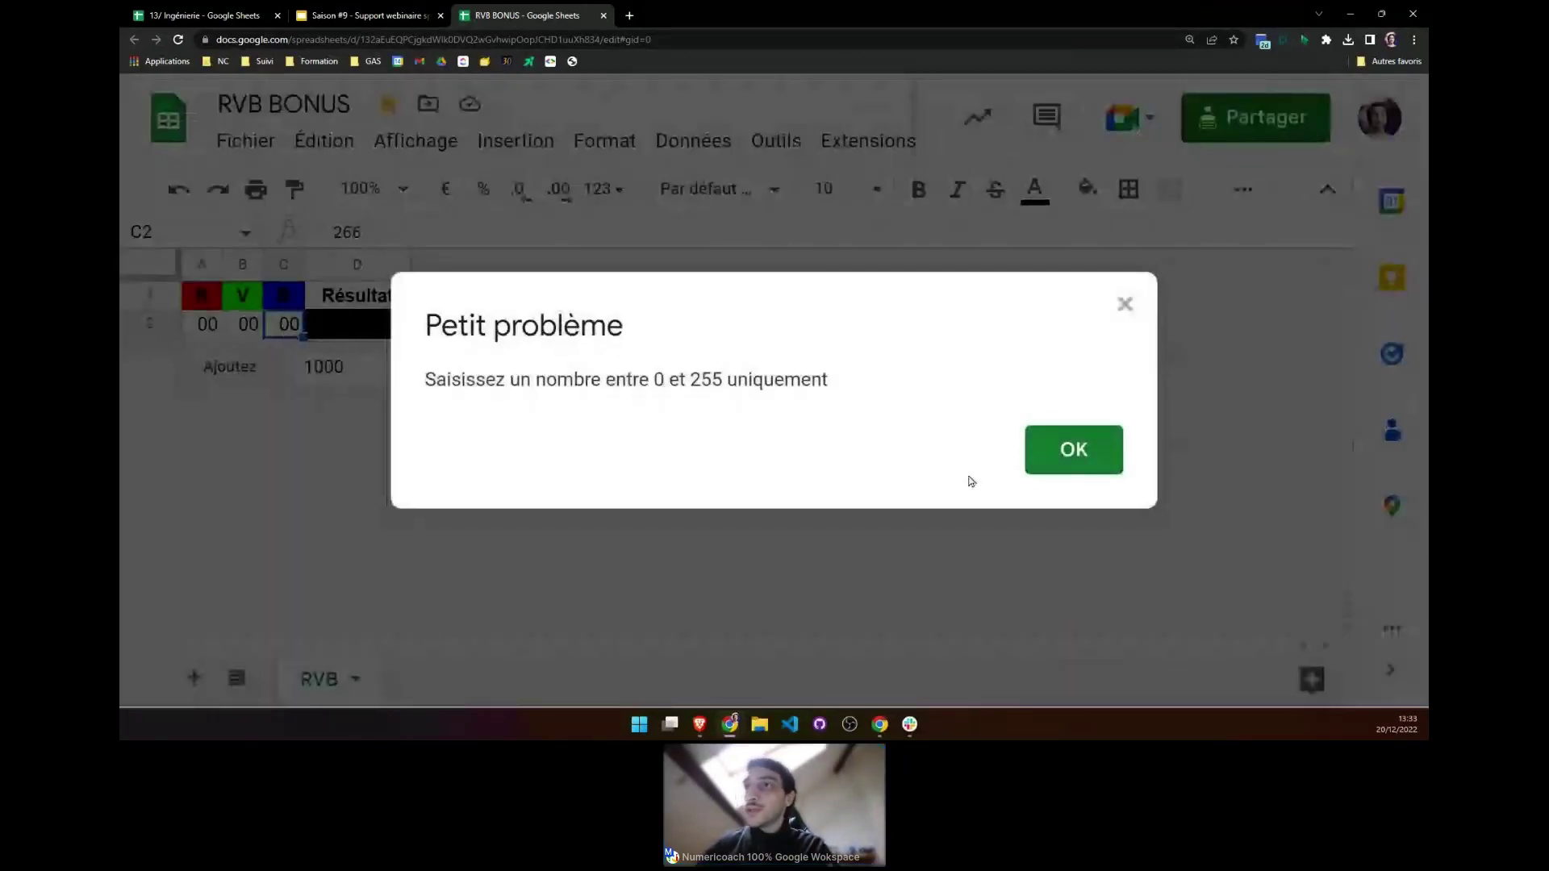
left_click(1058, 458)
Set the B value in C2 to 255
type("2")
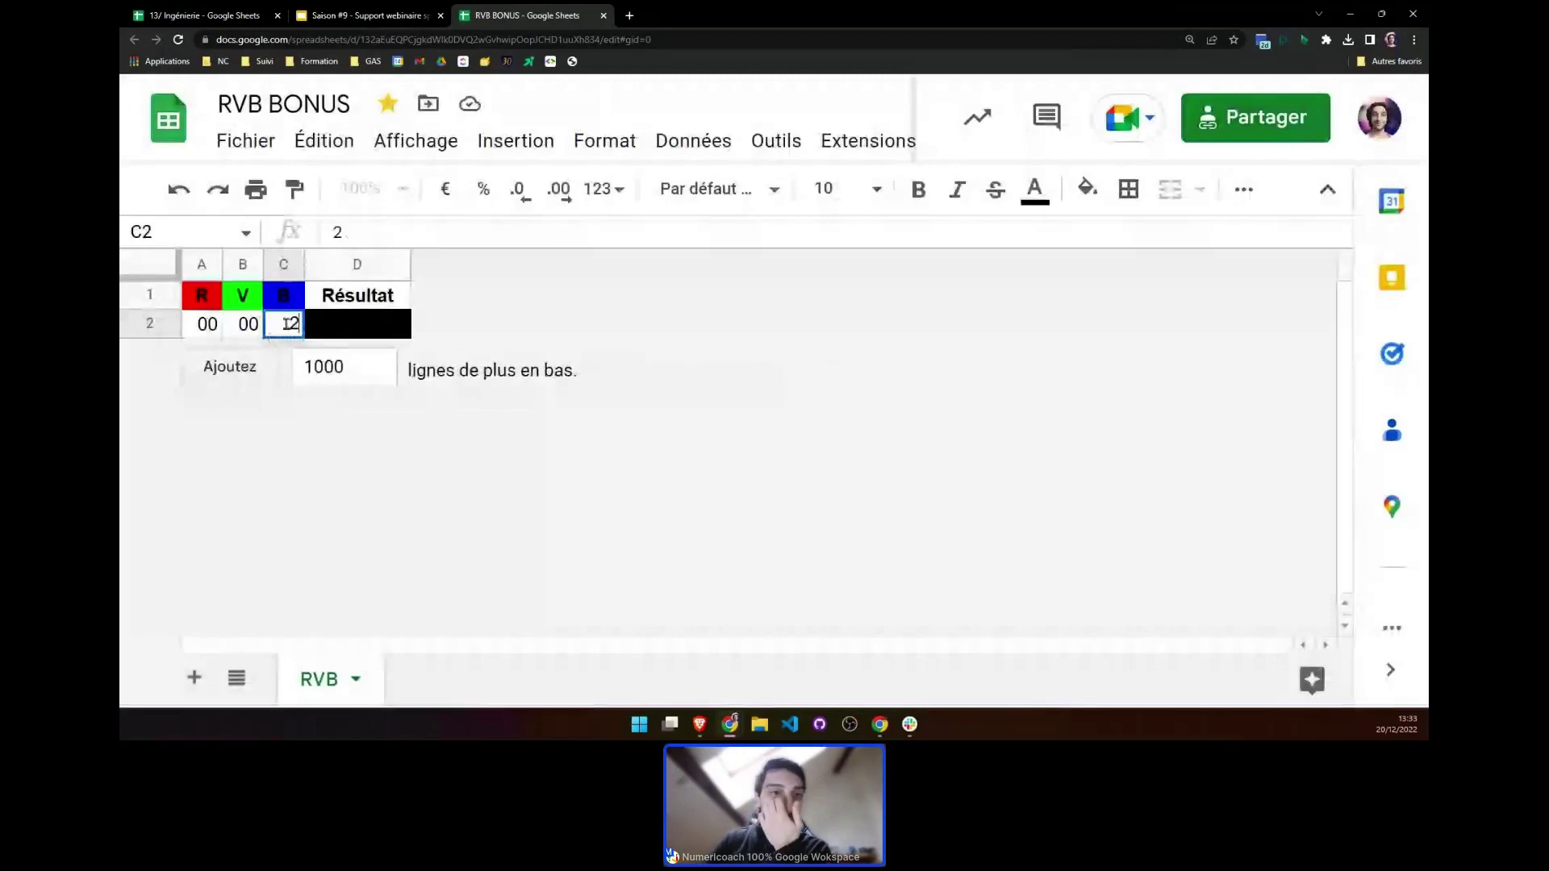
type("55")
key("Return")
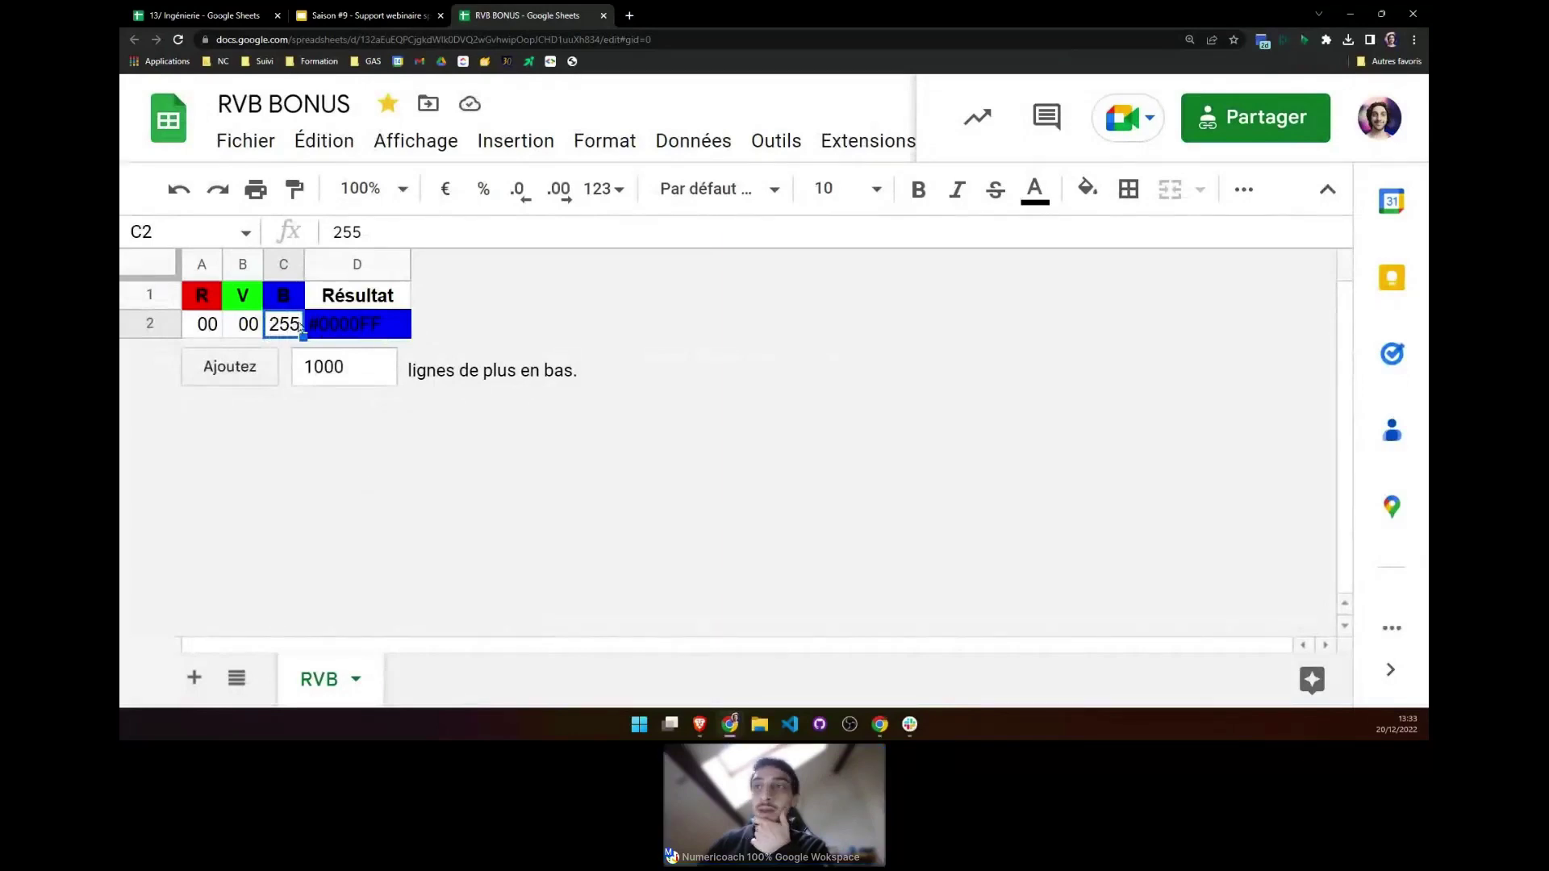
Set the V value in B2 to 50
left_click(246, 324)
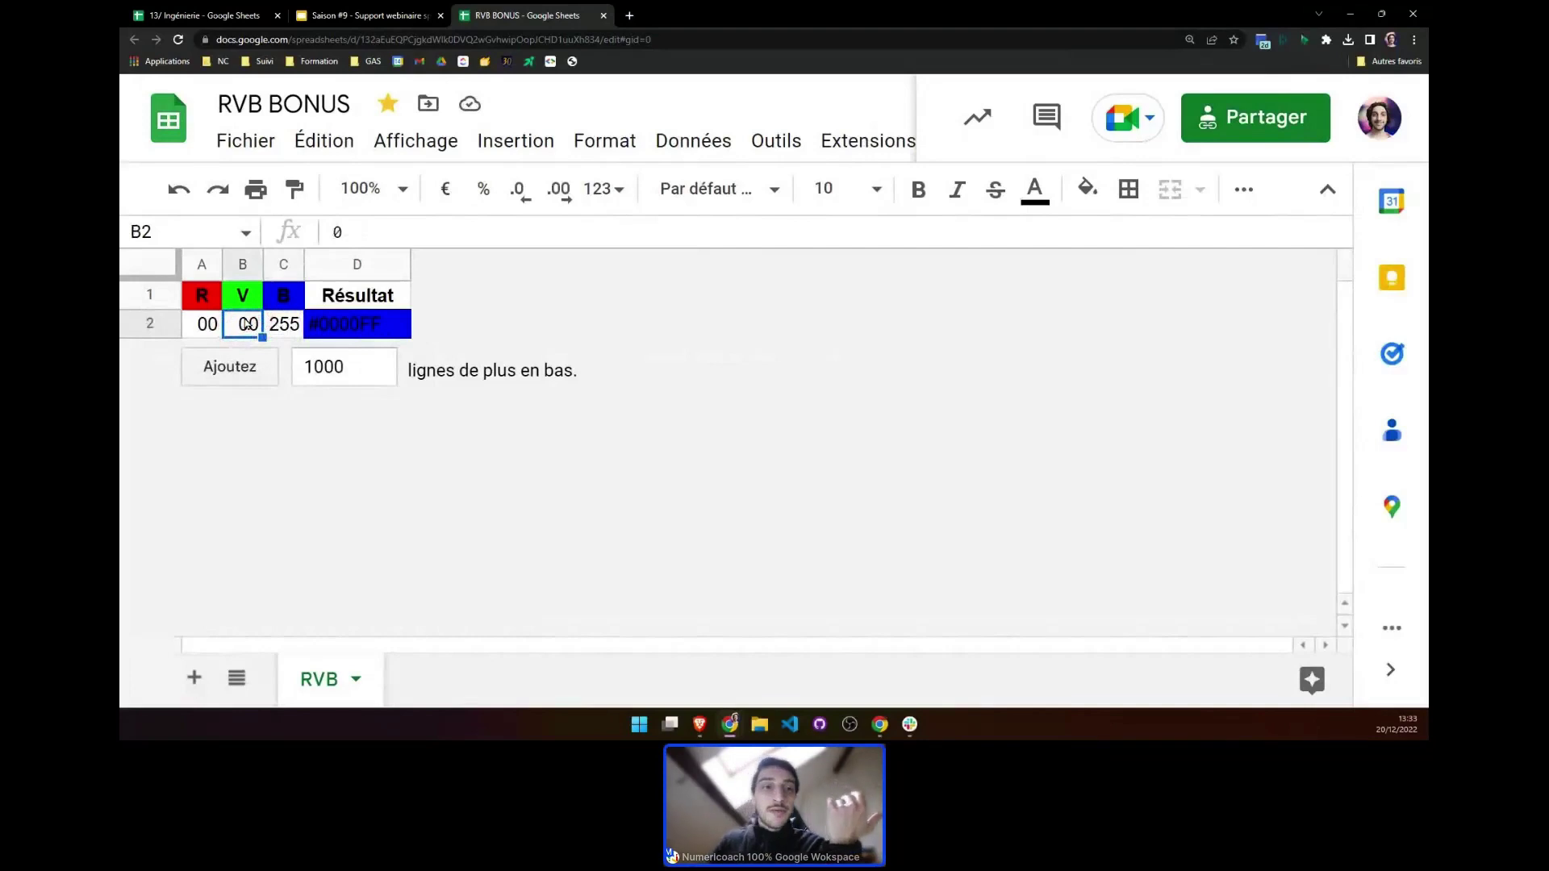
type("50")
key("Return")
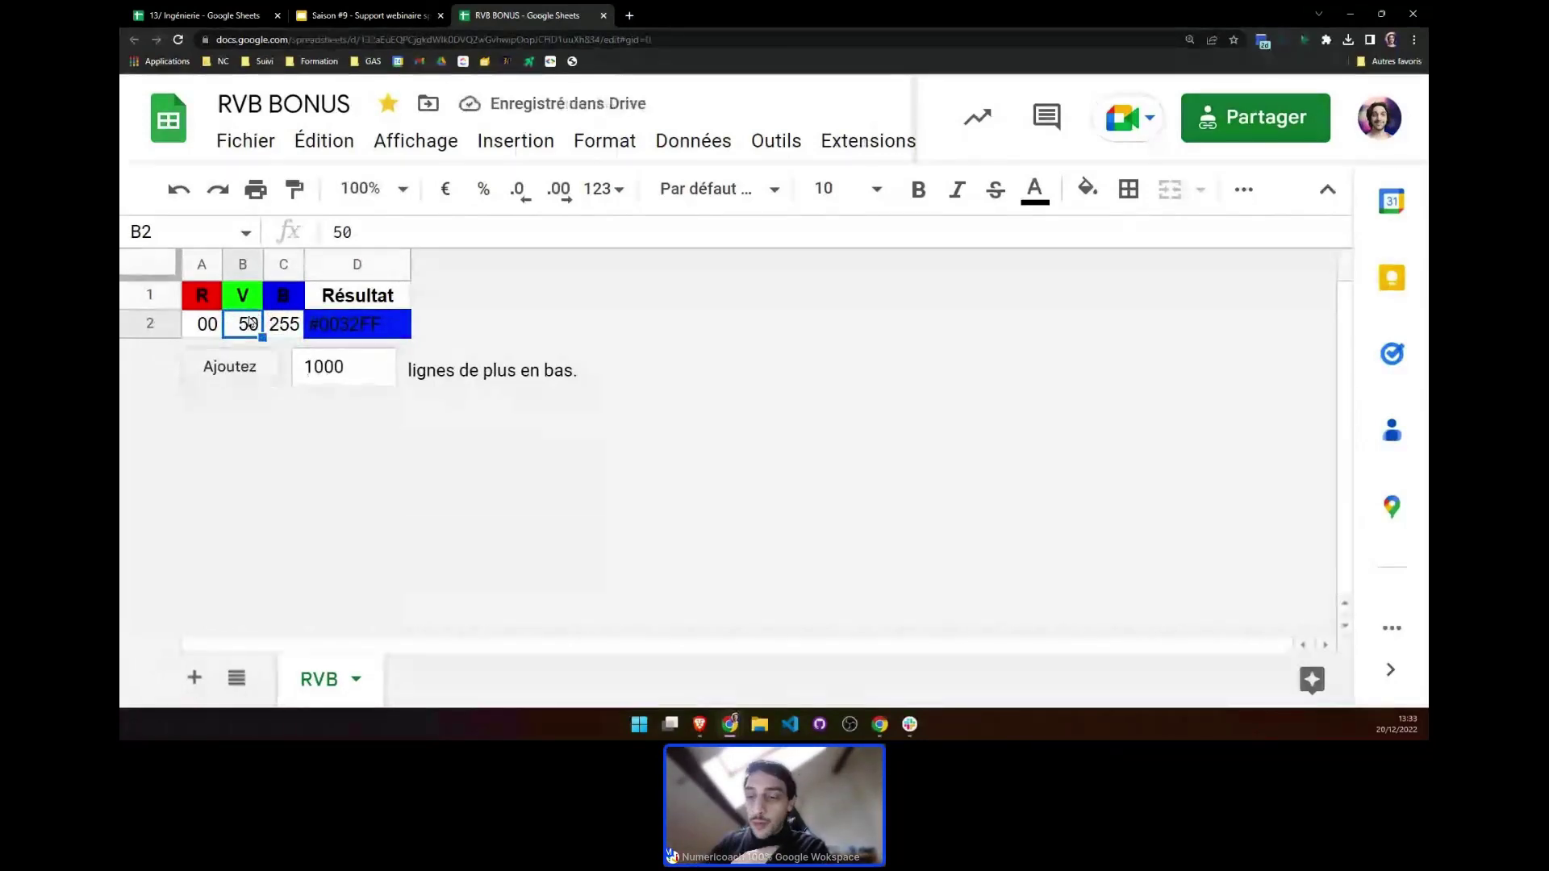
Set the V value in B2 and the R value in A2 to 155
type("155")
key("Return")
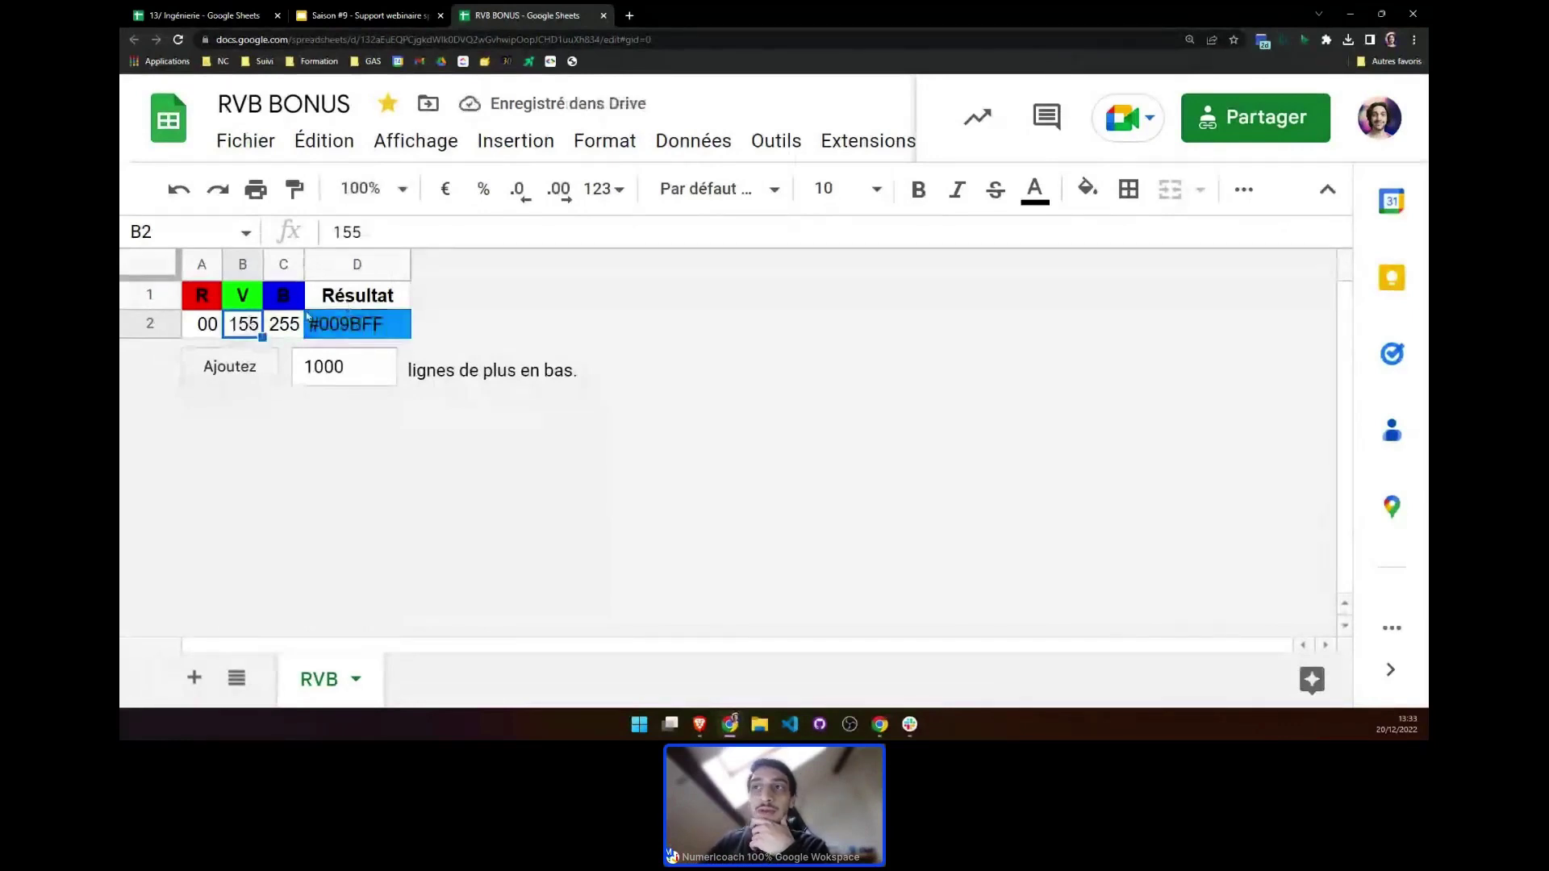
left_click(200, 325)
type("155")
key("Return")
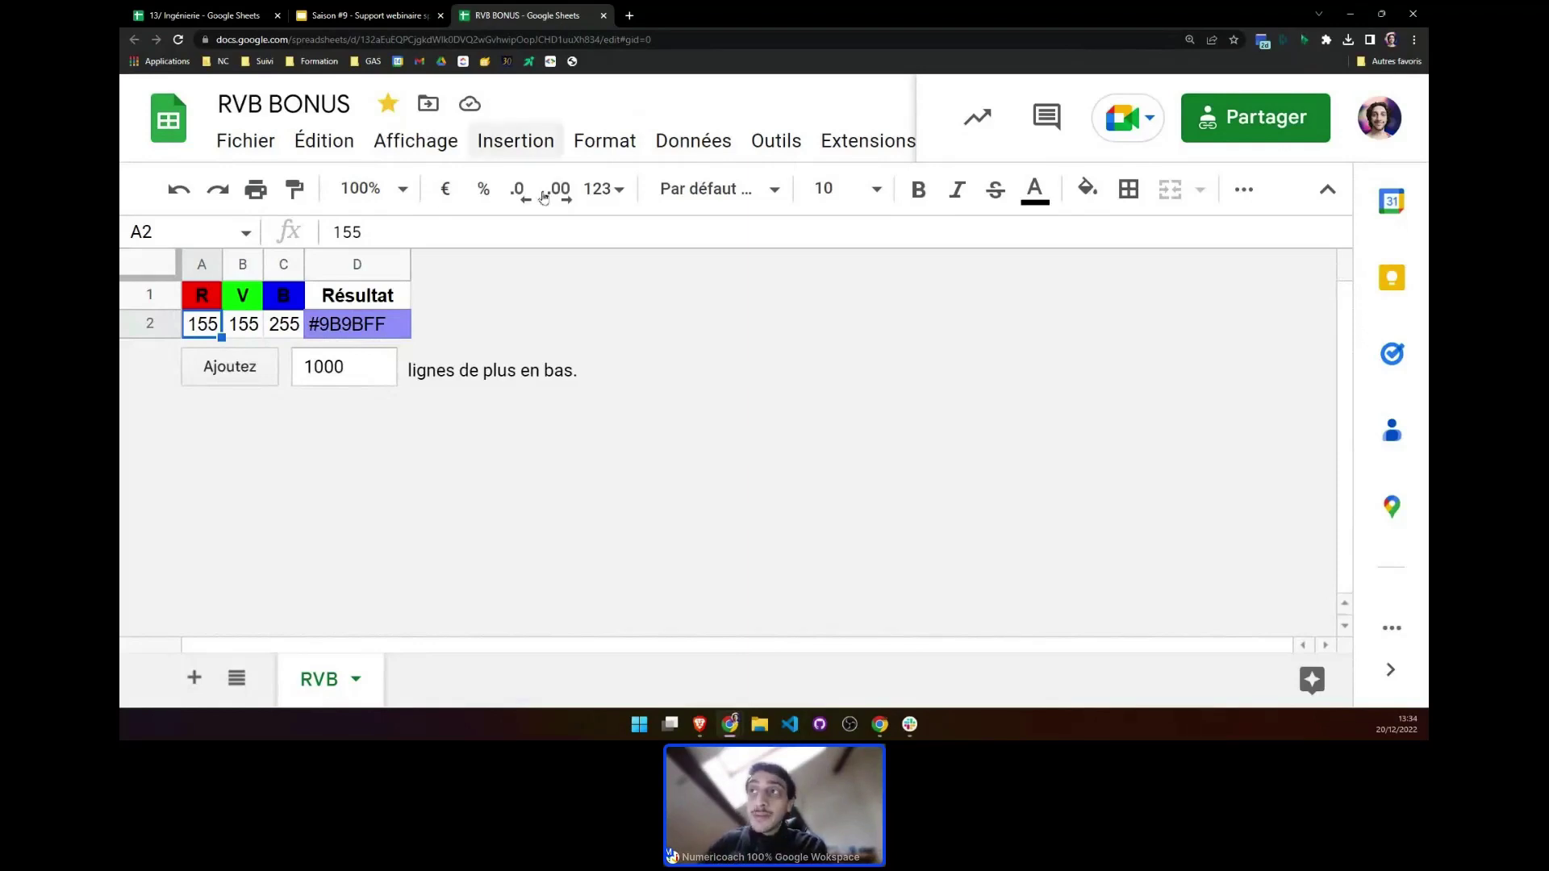
Examine the Résultat formula in D2, including its "#" prefix and the TEXTE and DECHEX parts, and leave it unedited
left_click(367, 325)
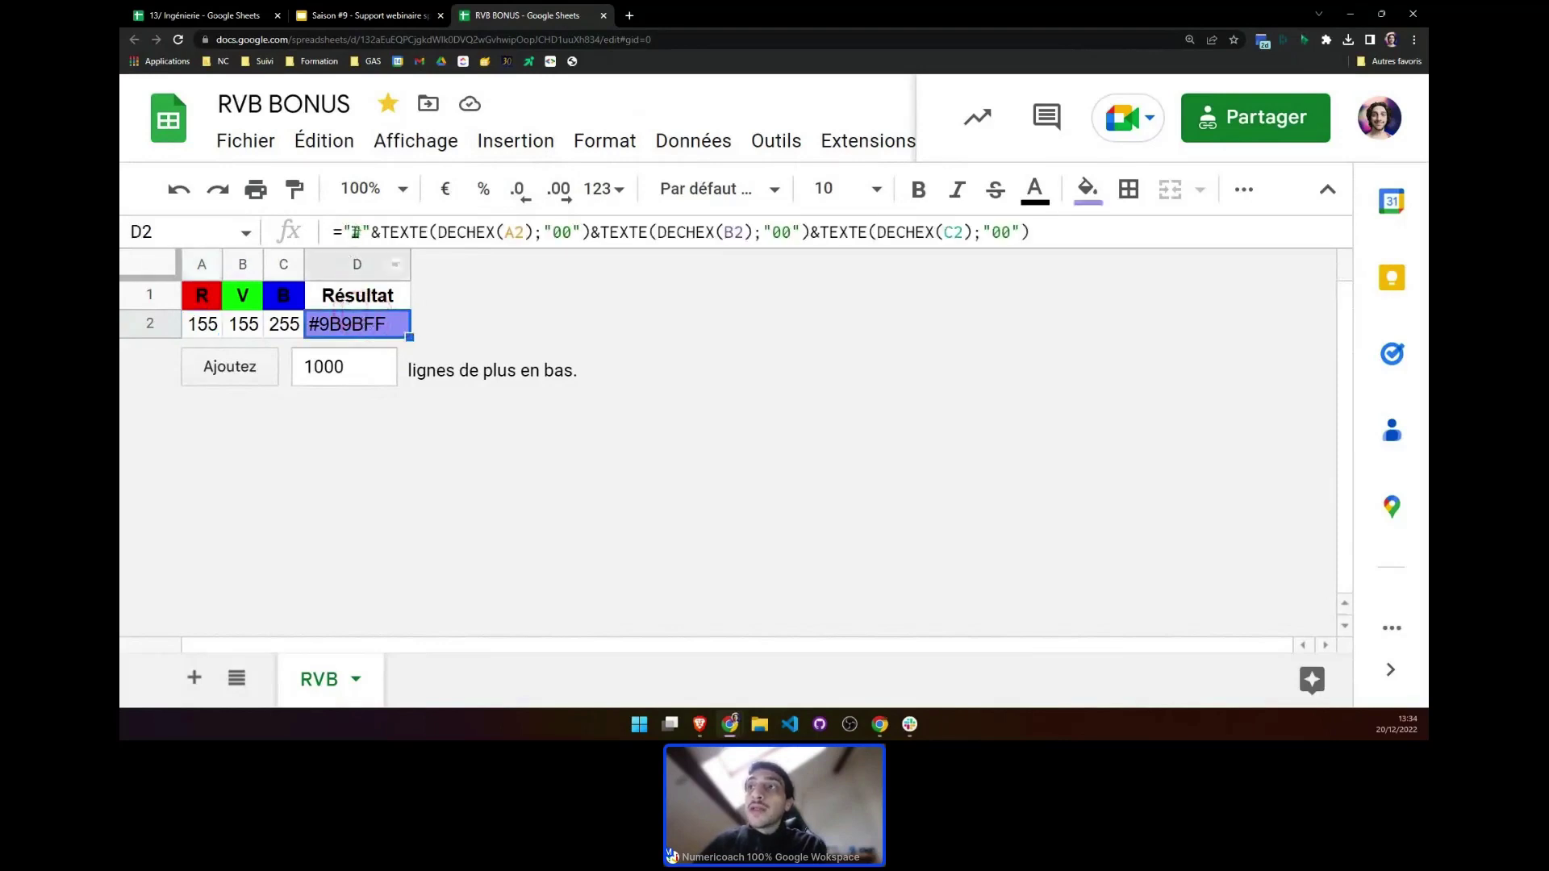
left_click(399, 235)
left_click_drag(411, 234, 692, 234)
left_click(695, 234)
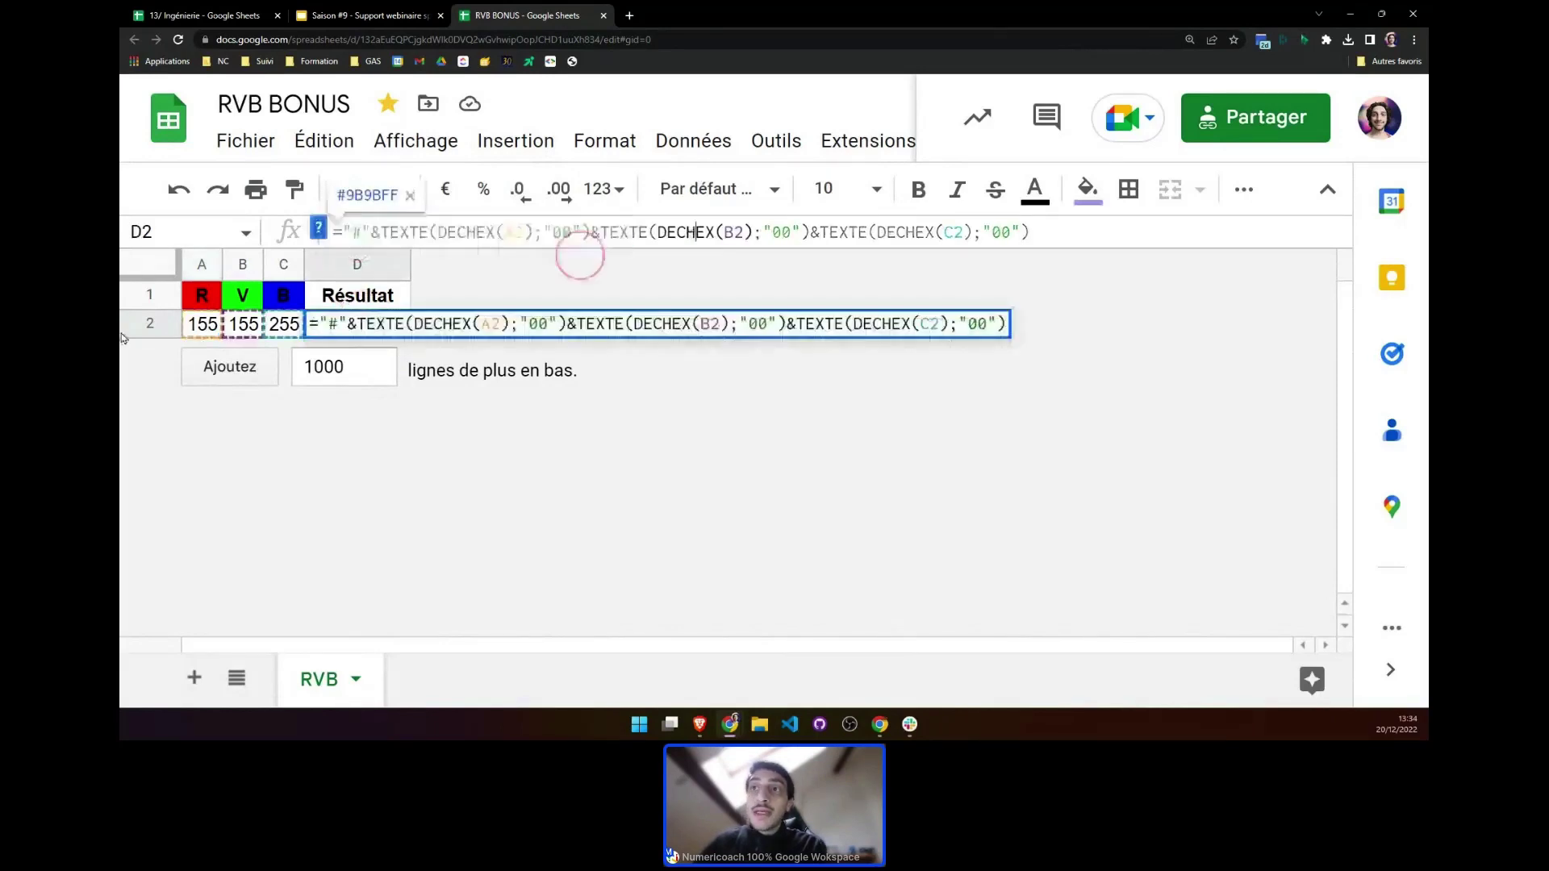
left_click(351, 233)
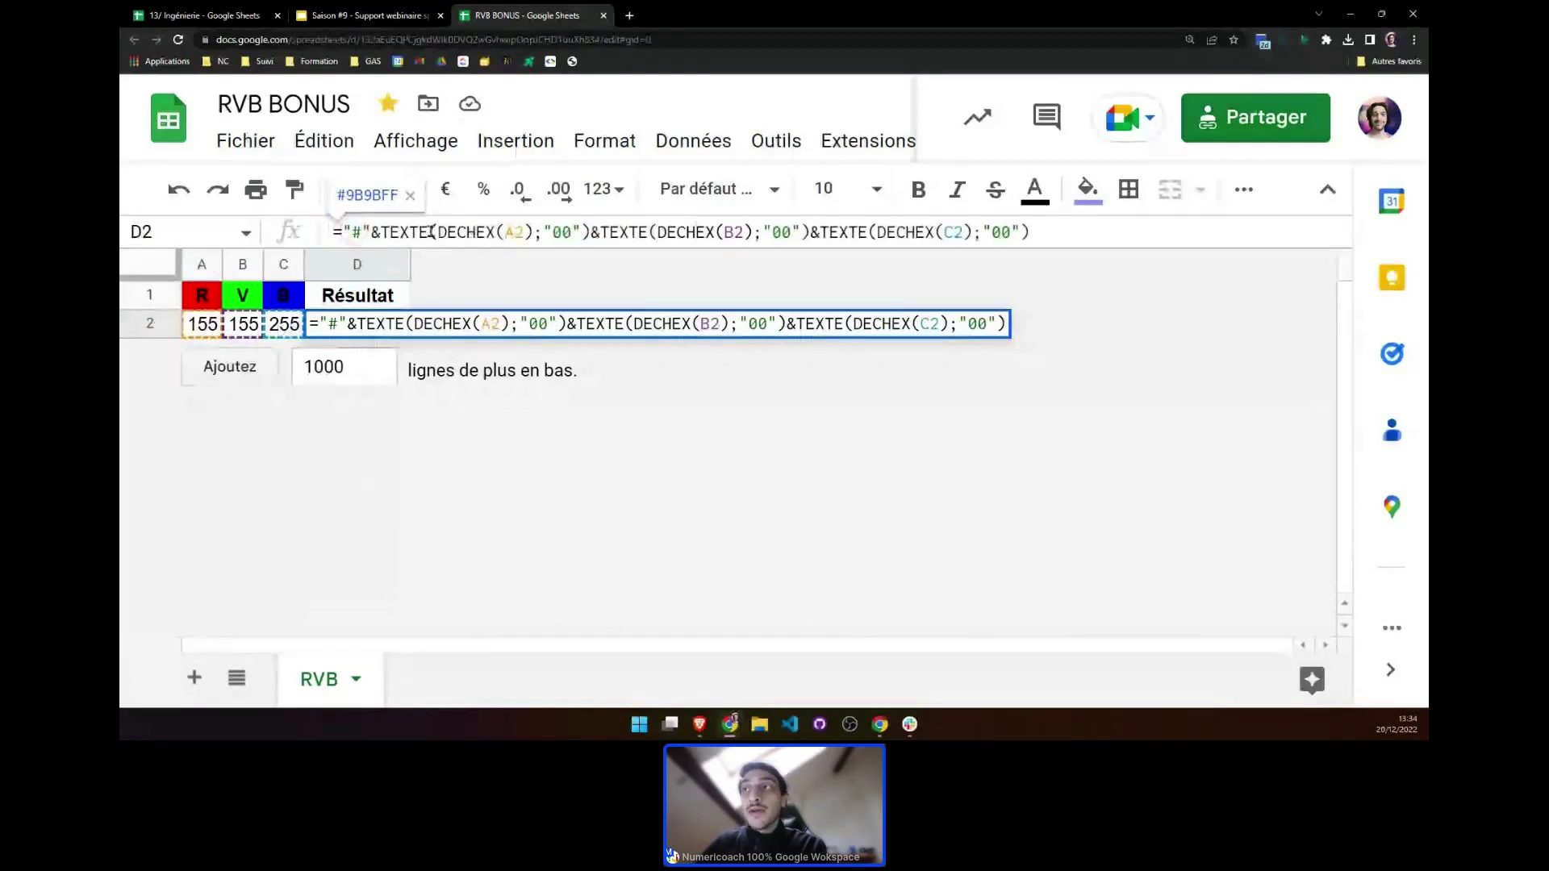
left_click_drag(448, 232, 530, 228)
left_click_drag(668, 233, 853, 229)
left_click(843, 228)
key("Escape")
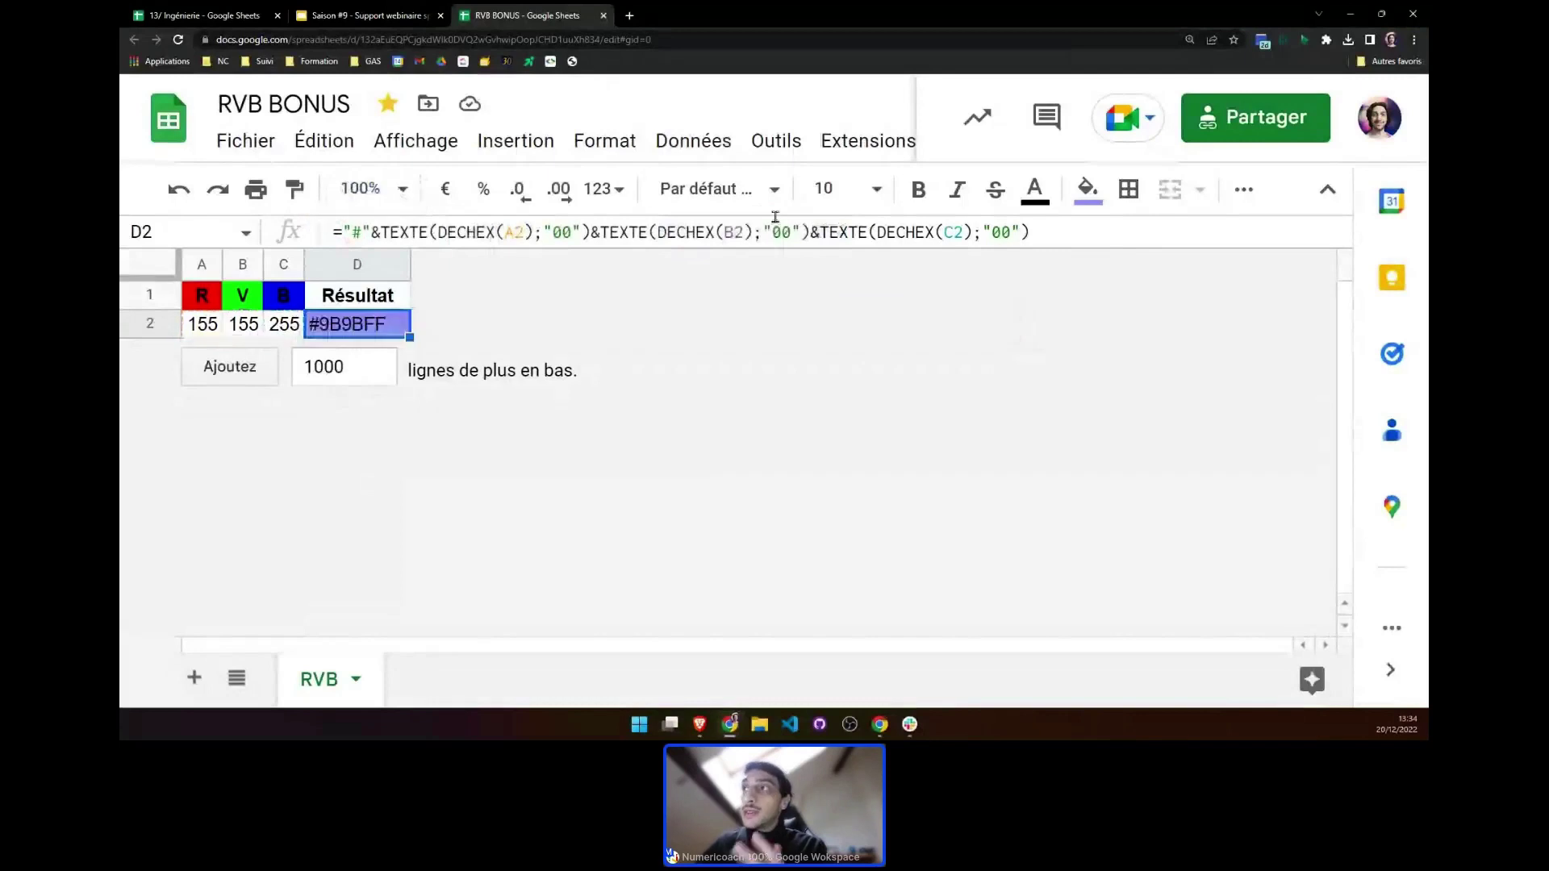
Open the spreadsheet's Apps Script project, review the getRange and setBackgroundRGB calls in changerCouleurRVB, and close the project
left_click(827, 145)
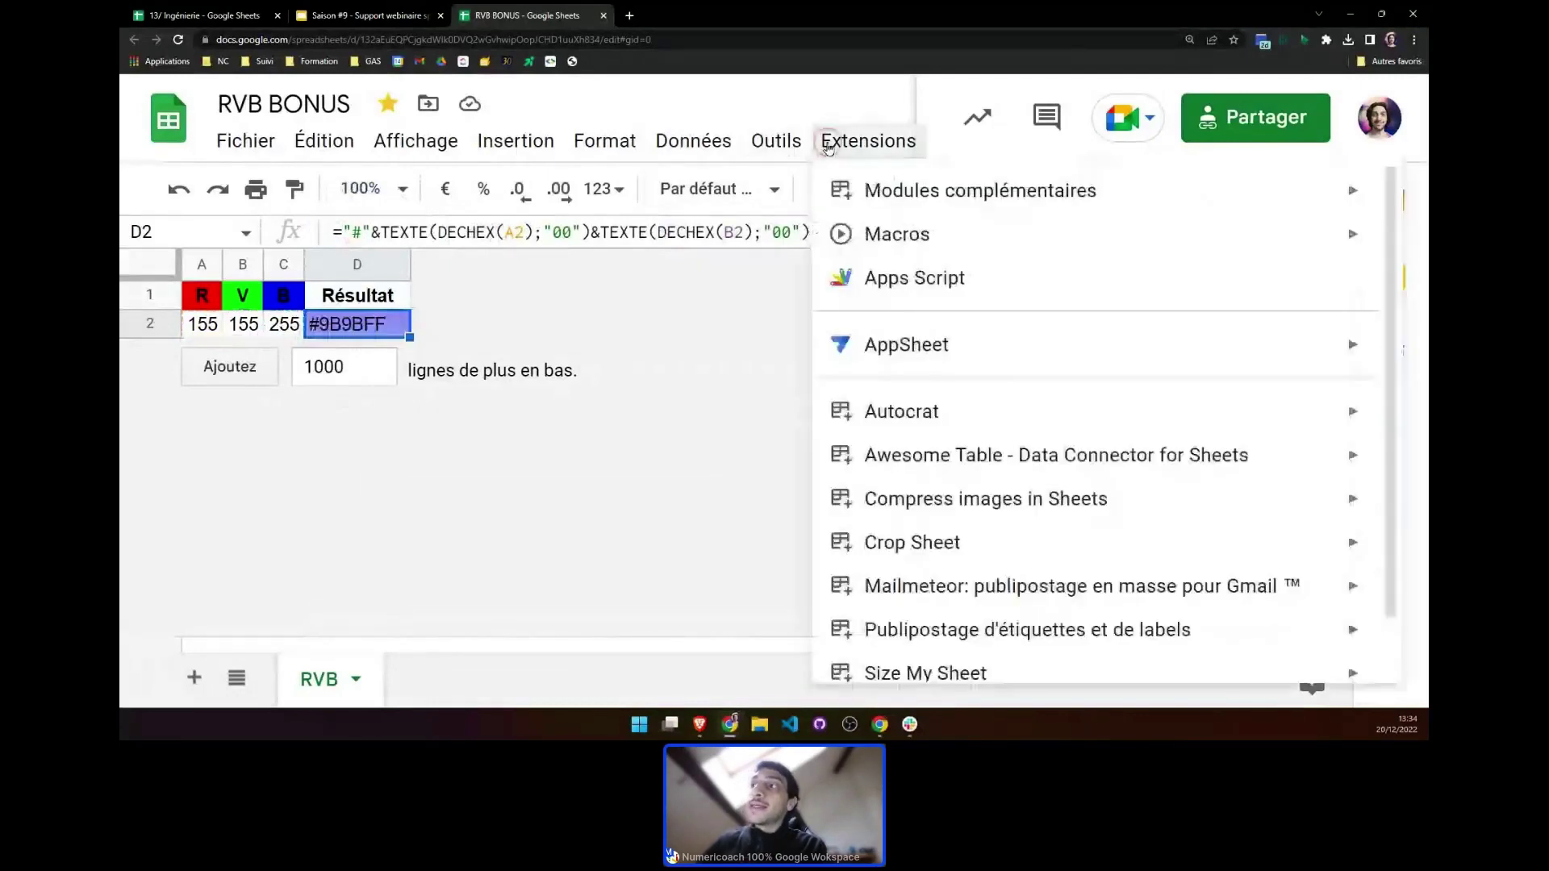
left_click(873, 274)
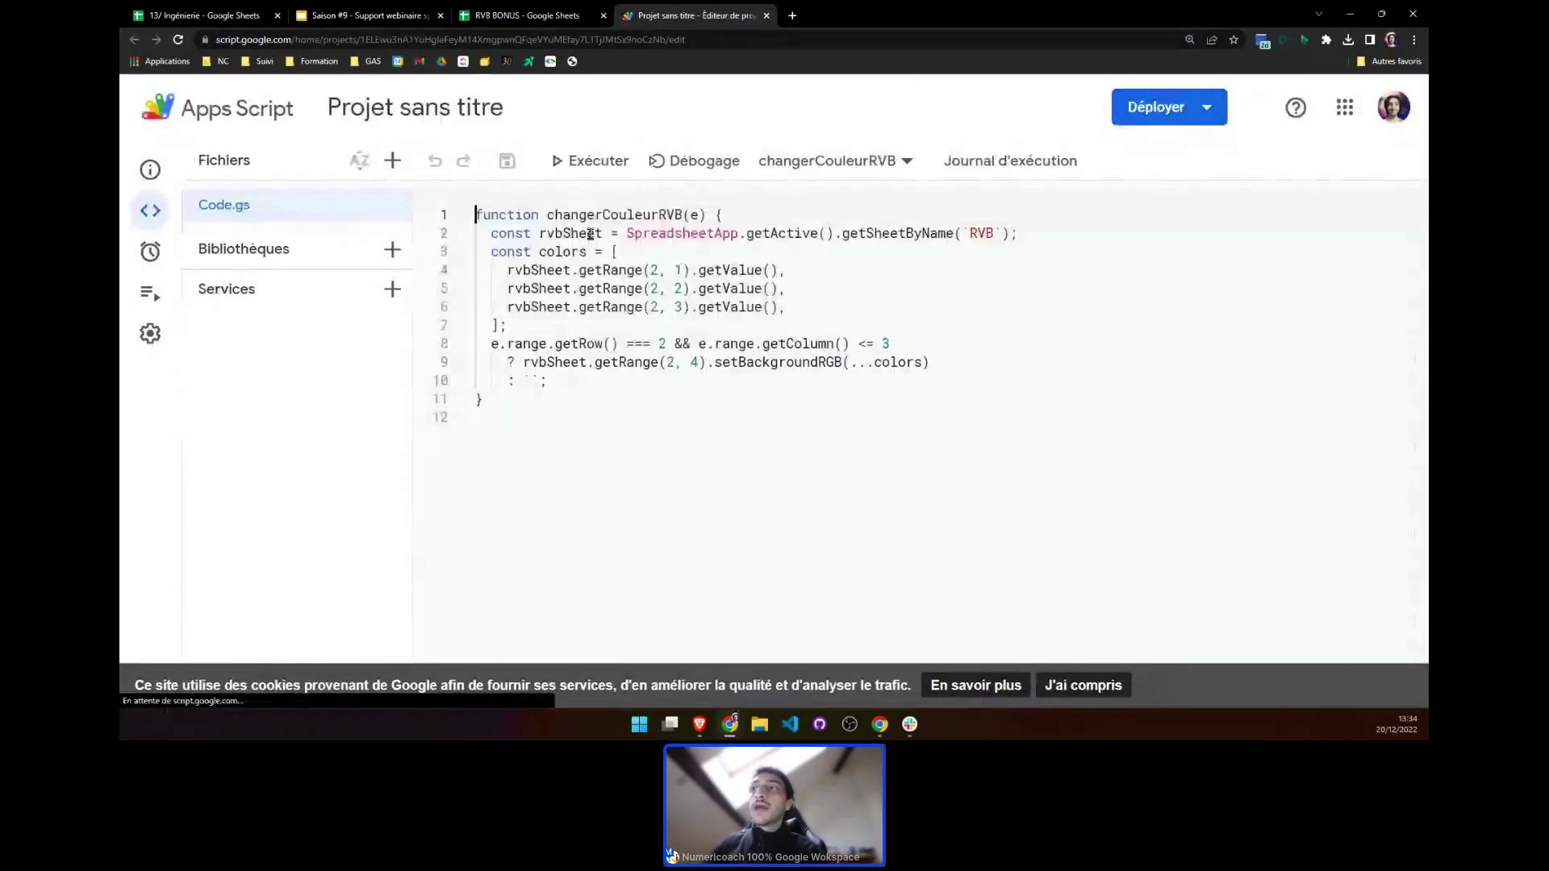
left_click_drag(578, 270, 710, 289)
left_click_drag(579, 306, 706, 308)
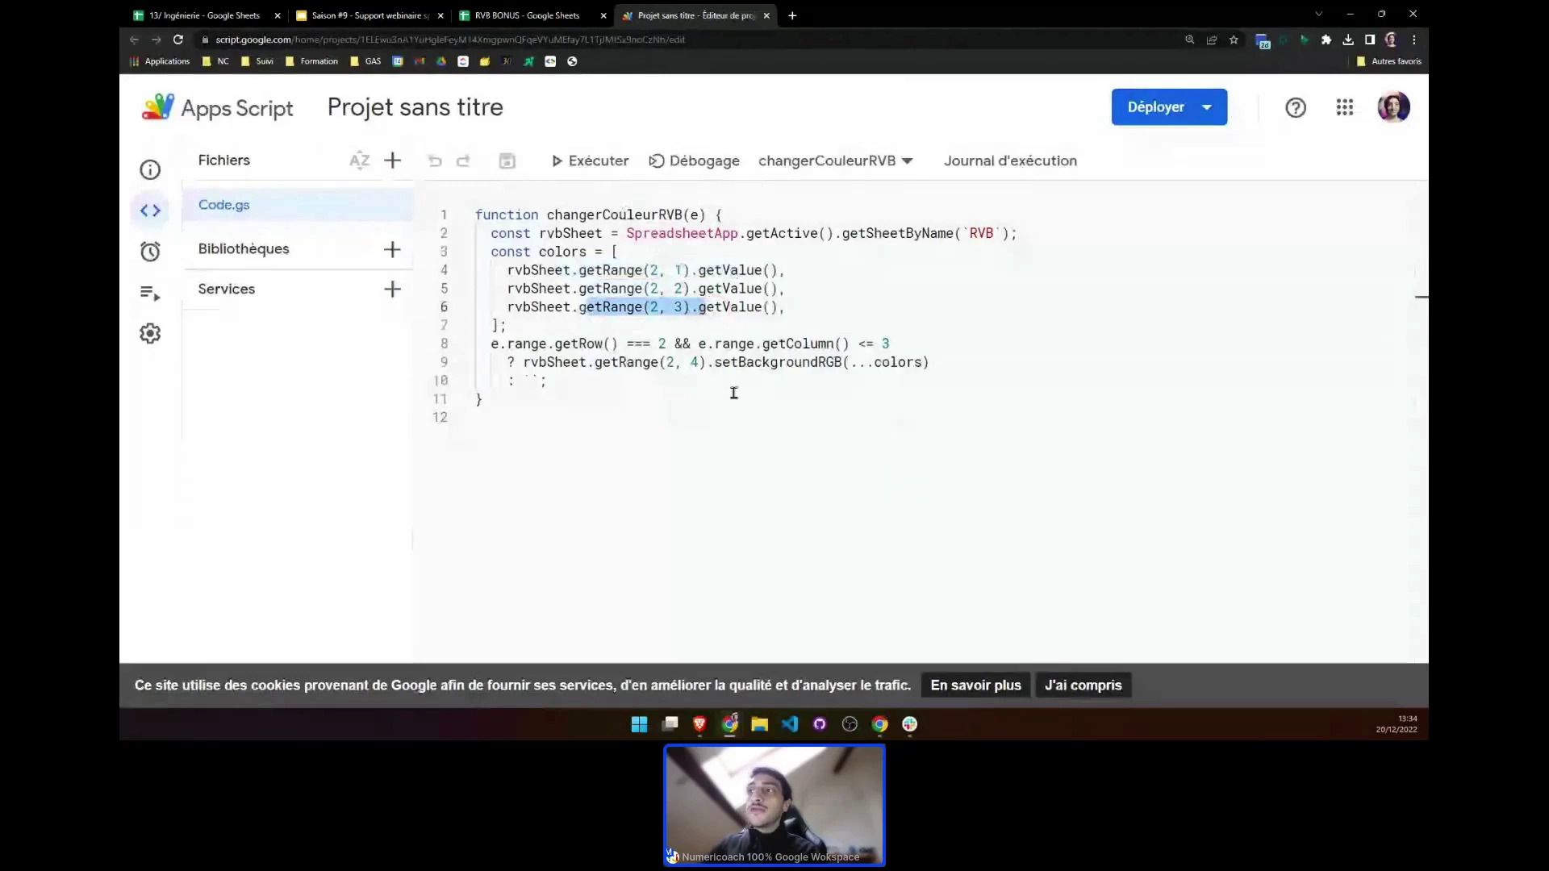
left_click_drag(730, 362, 825, 362)
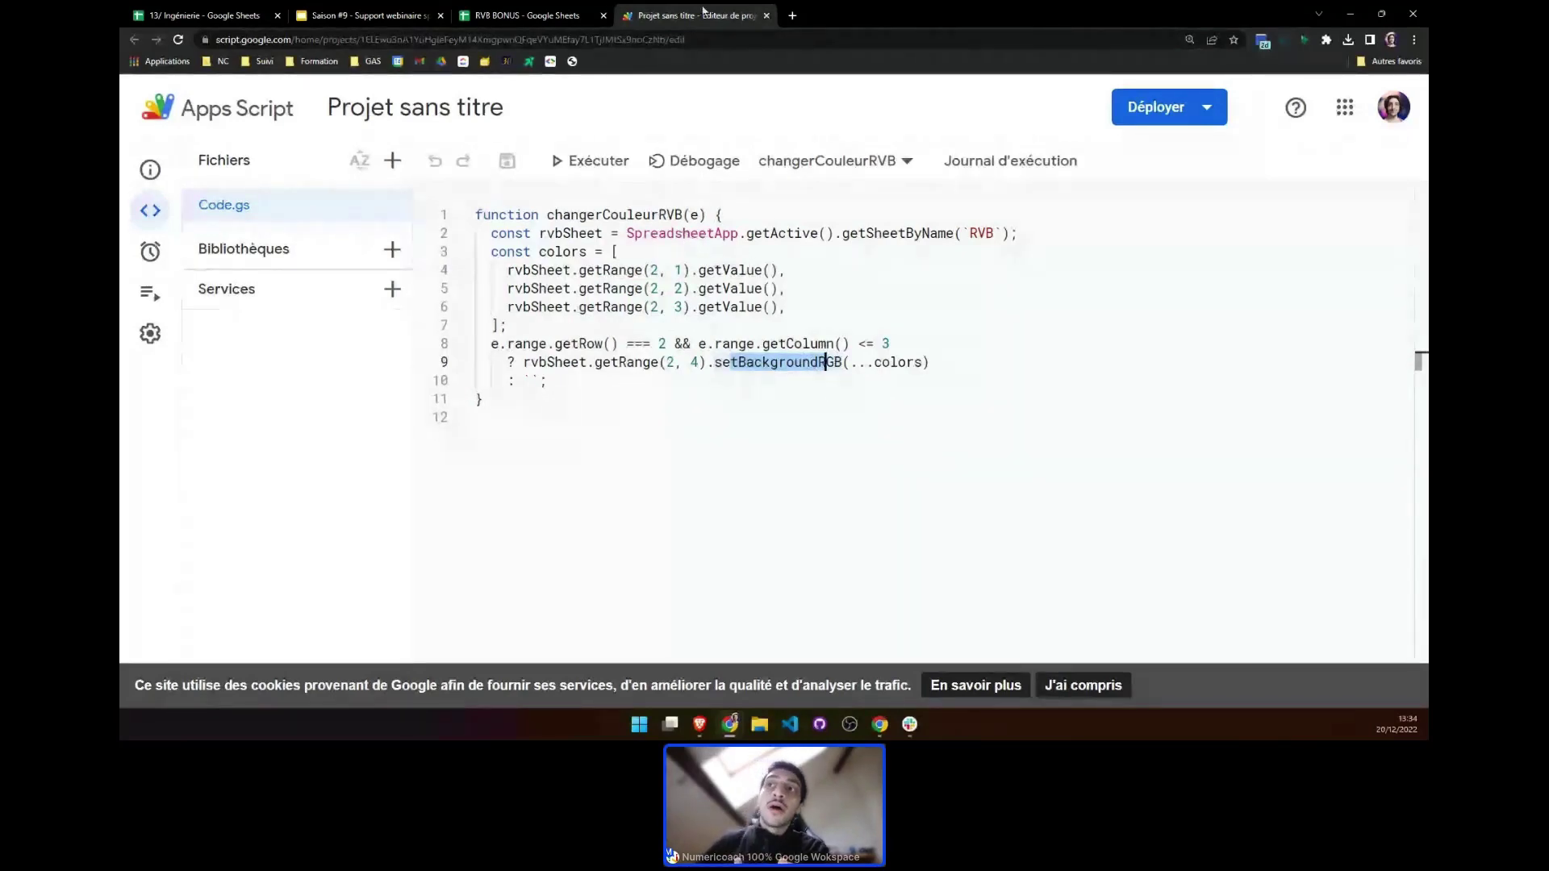
middle_click(704, 11)
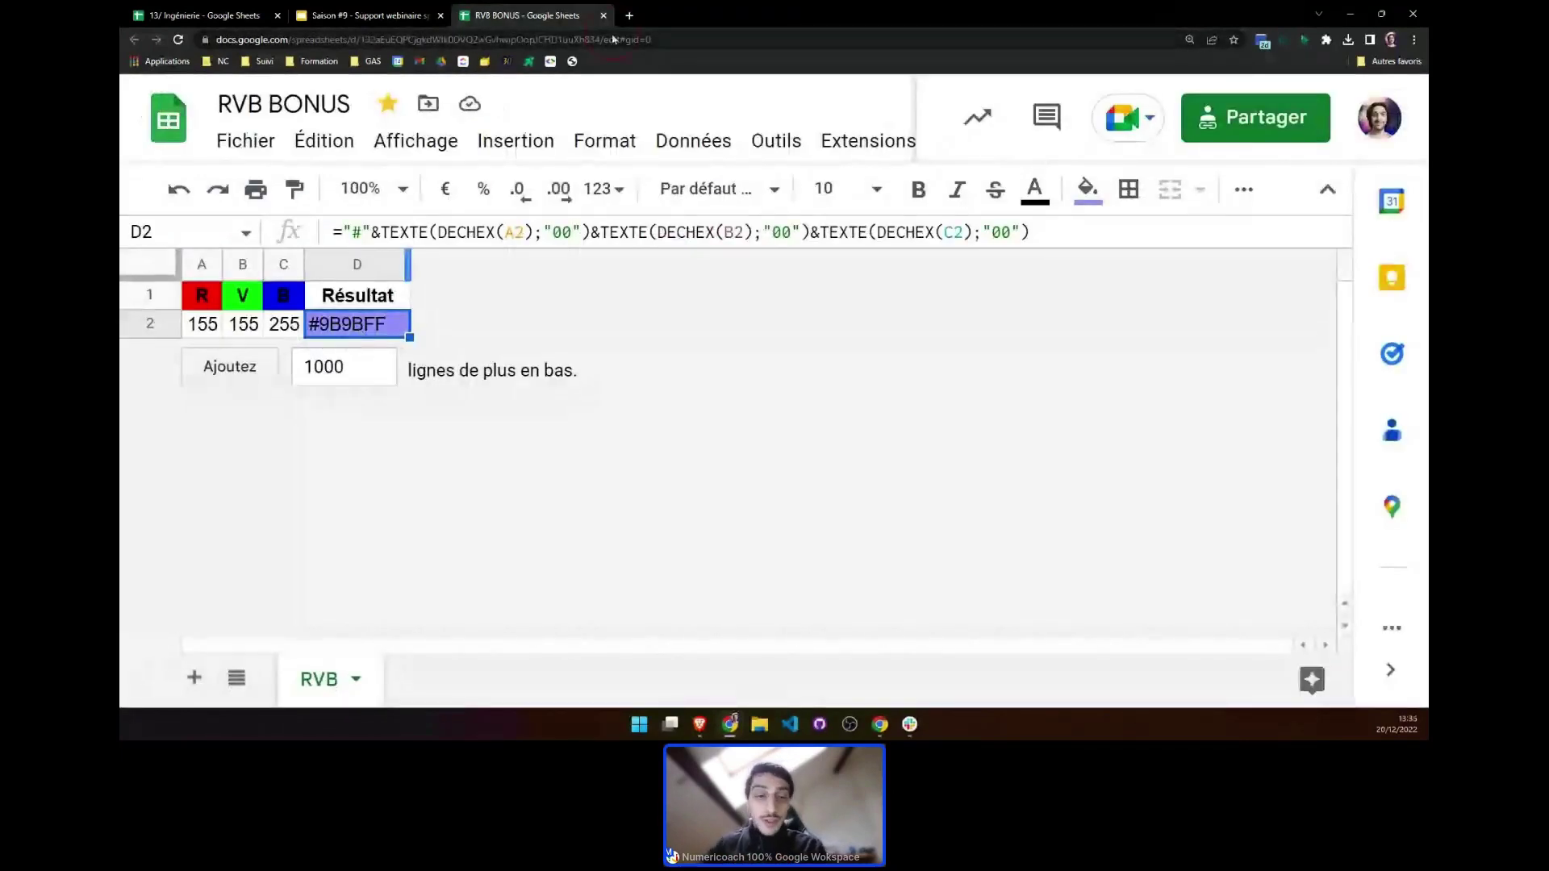
Change the ending of the RVB BONUS spreadsheet's URL to copy, view its document copy page, and close it without making a copy
left_click_drag(635, 40, 884, 24)
type("copy")
key("ctrl+a")
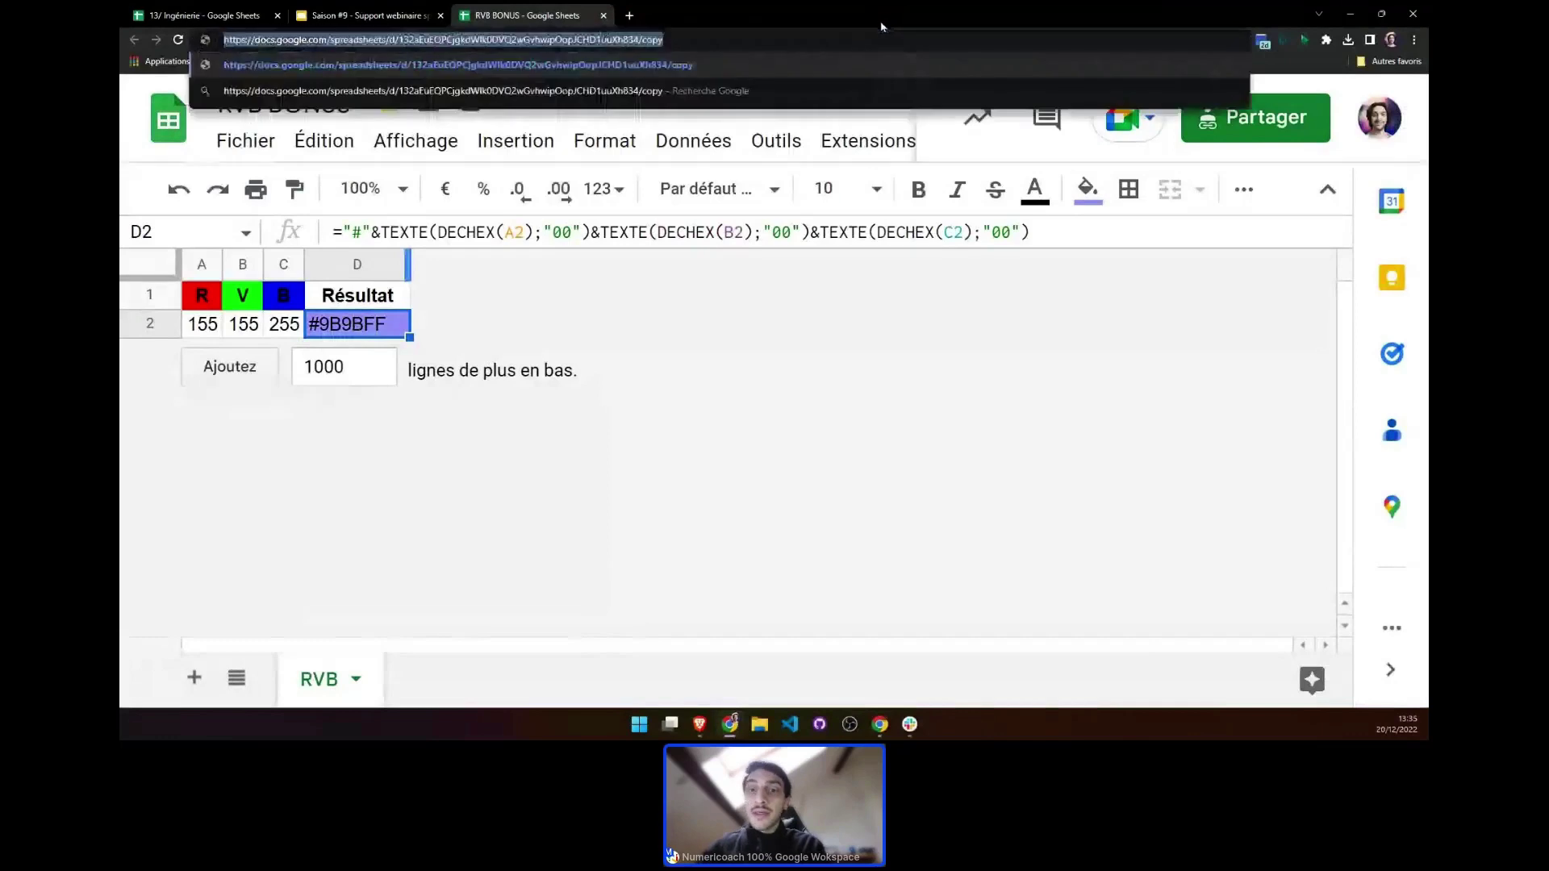
key("Return")
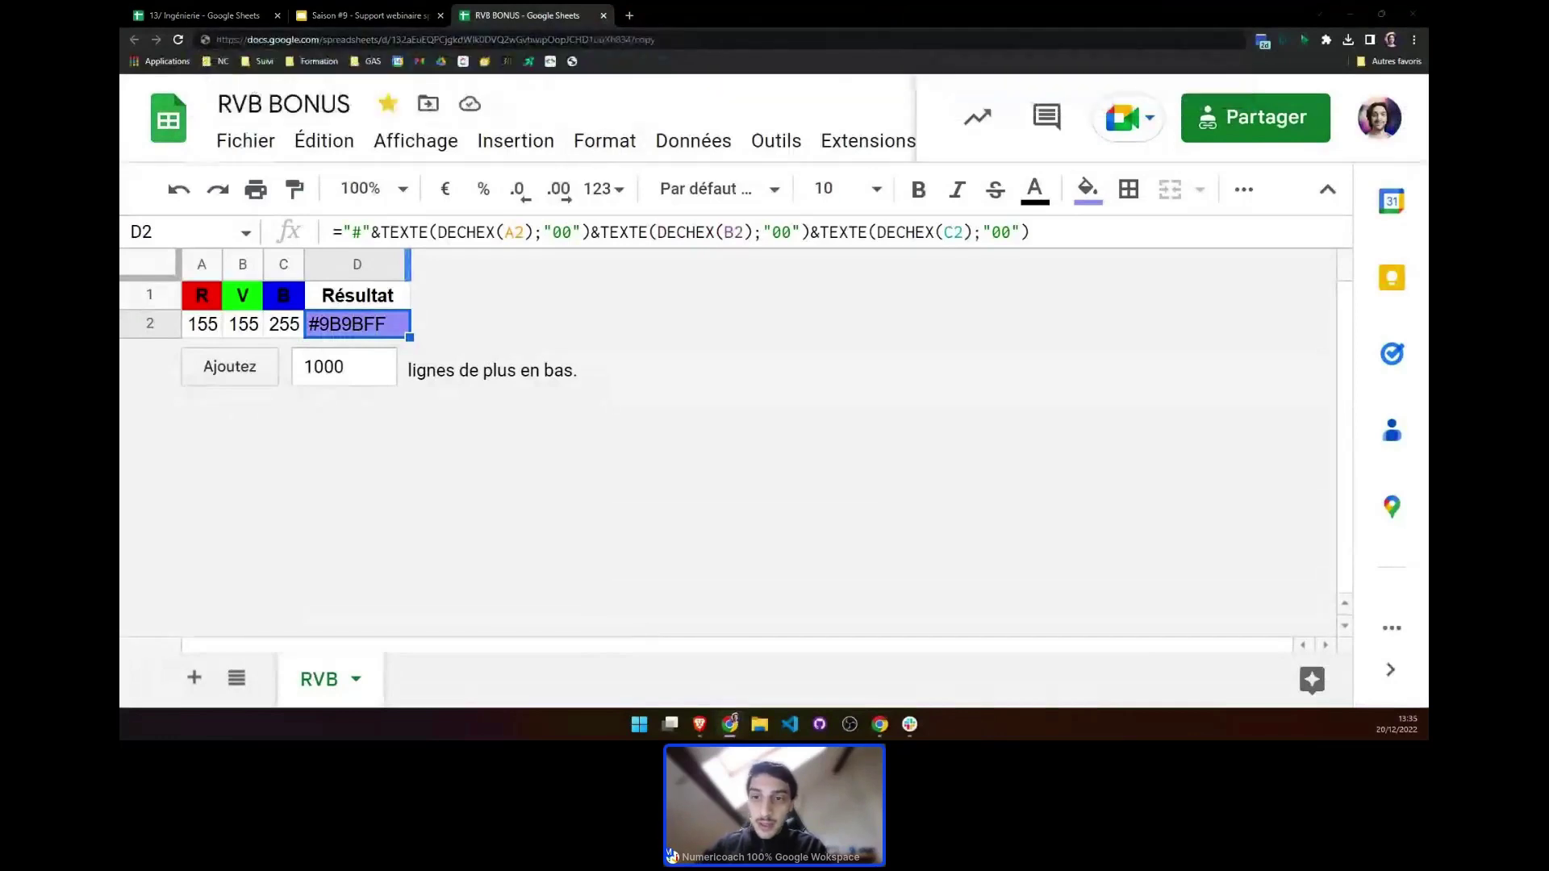
key("ctrl+t")
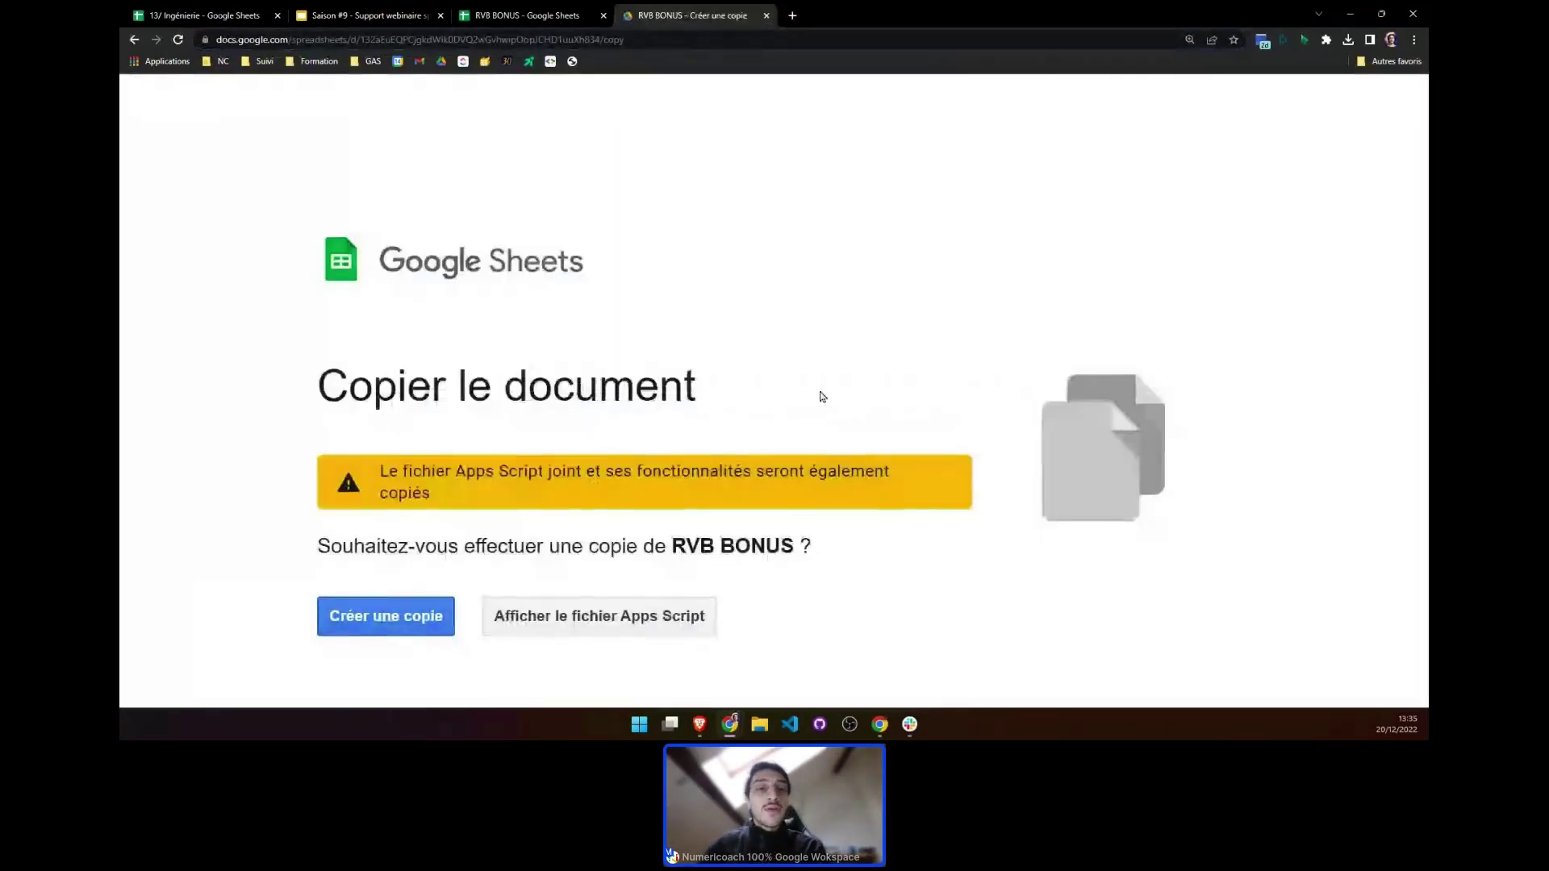
left_click(814, 364)
key("ctrl+l")
key("ctrl+w")
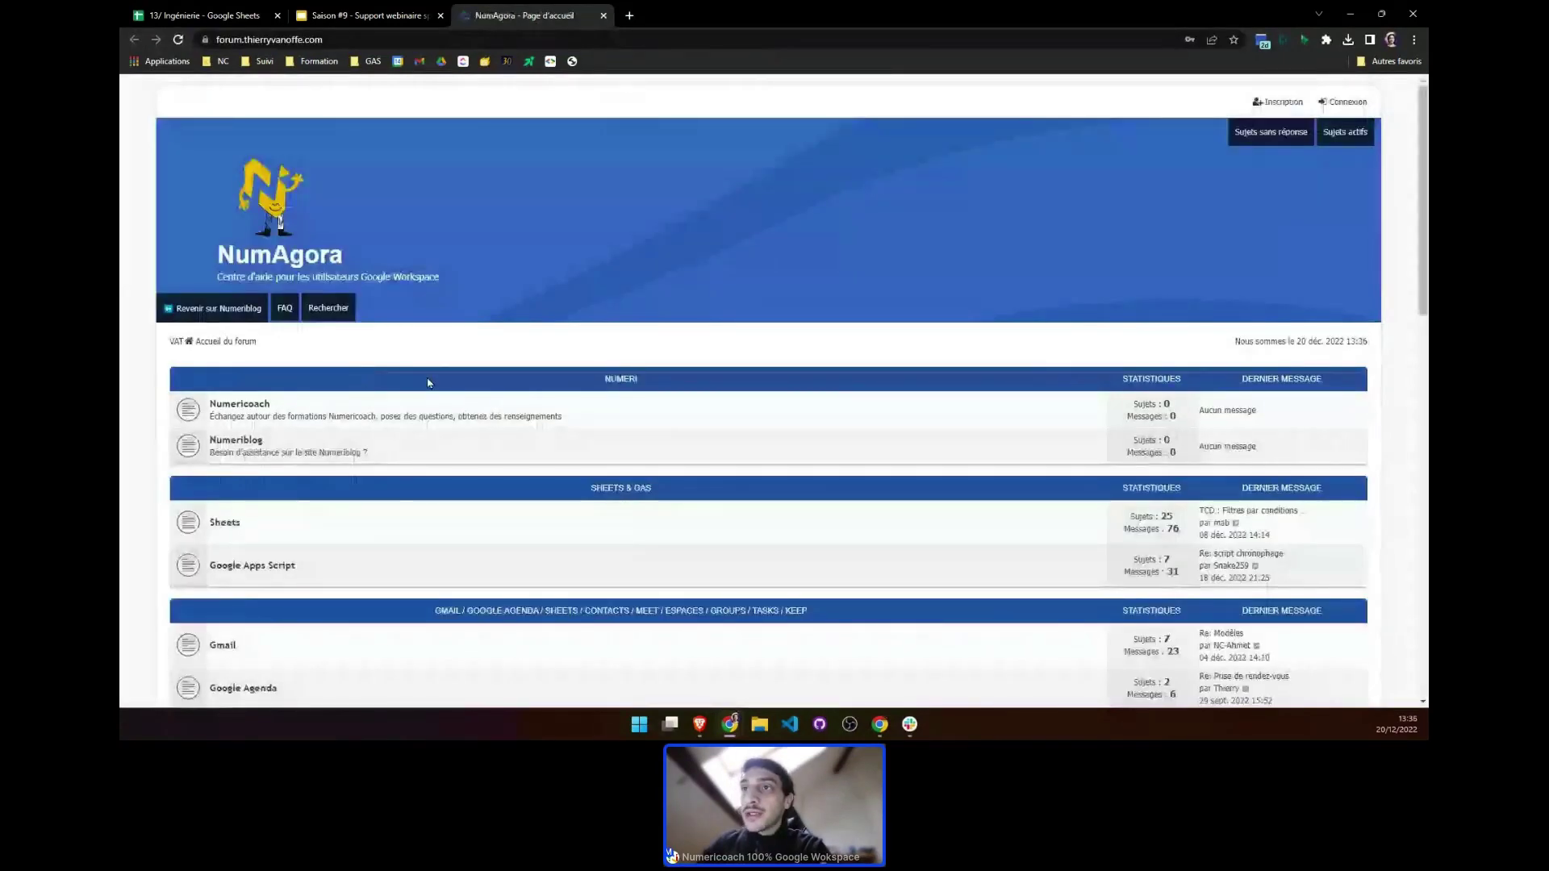
Open the Sheets section of the NumAgora forum, look through its topics, and close the forum
scroll(428, 382, "down", 2)
left_click(221, 388)
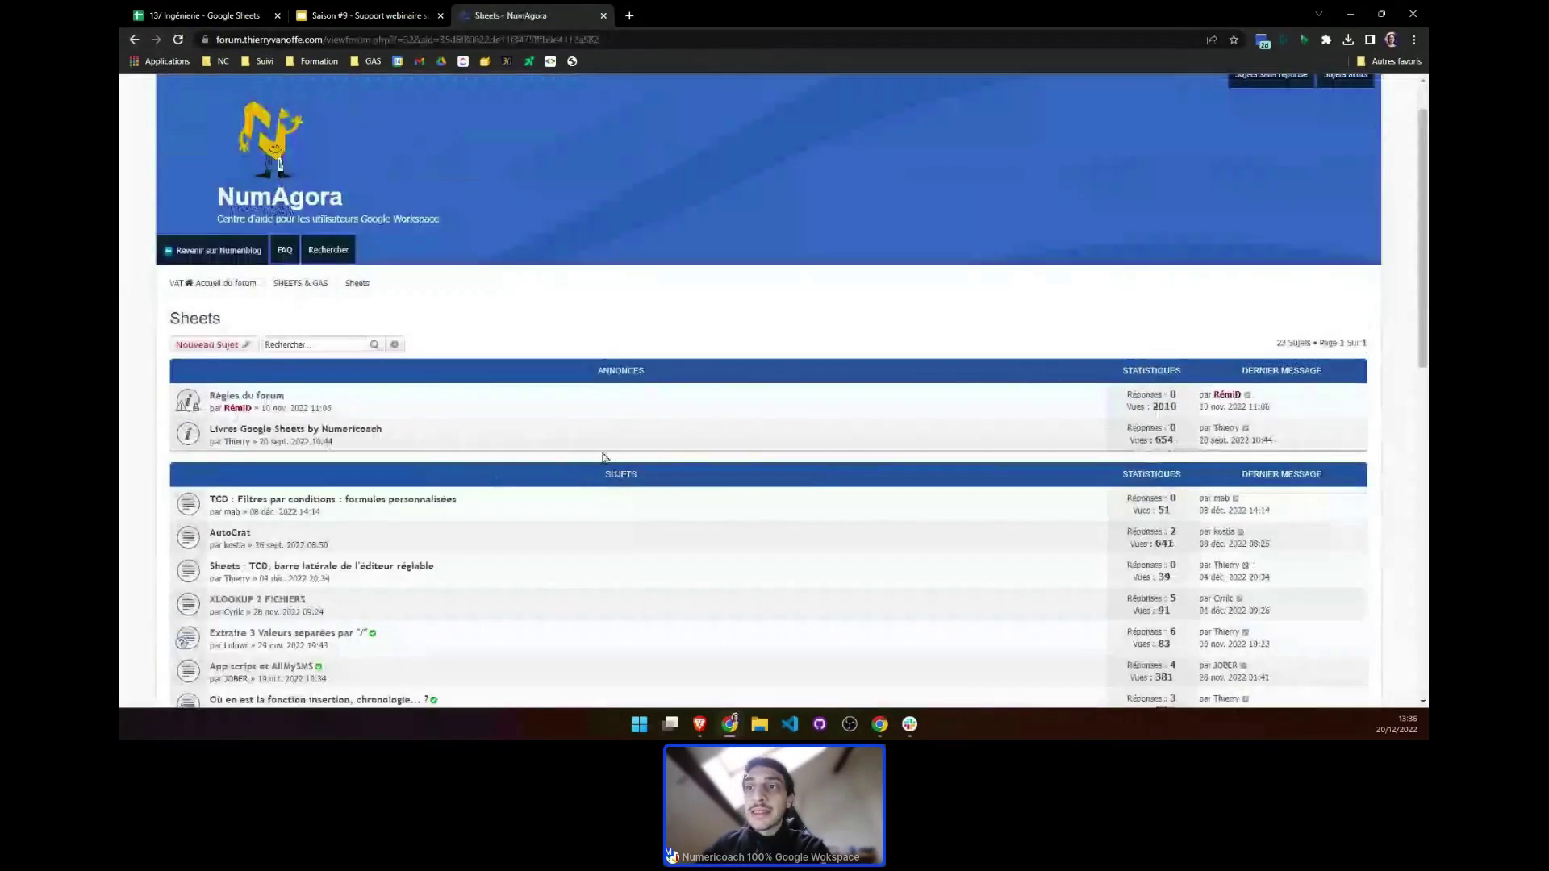
scroll(604, 458, "down", 4)
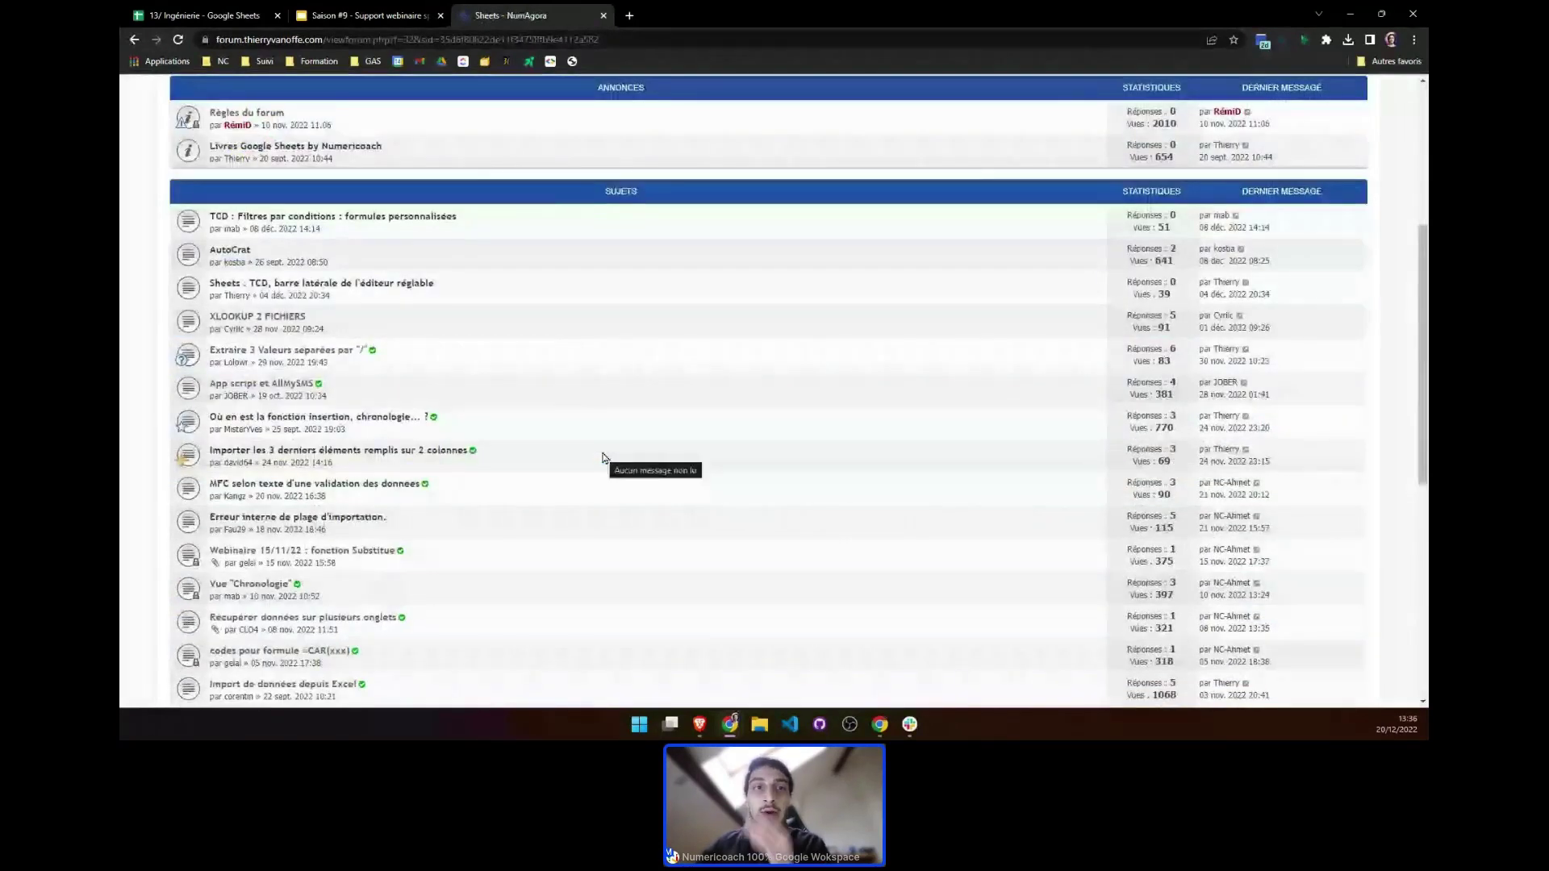
scroll(602, 458, "up", 3)
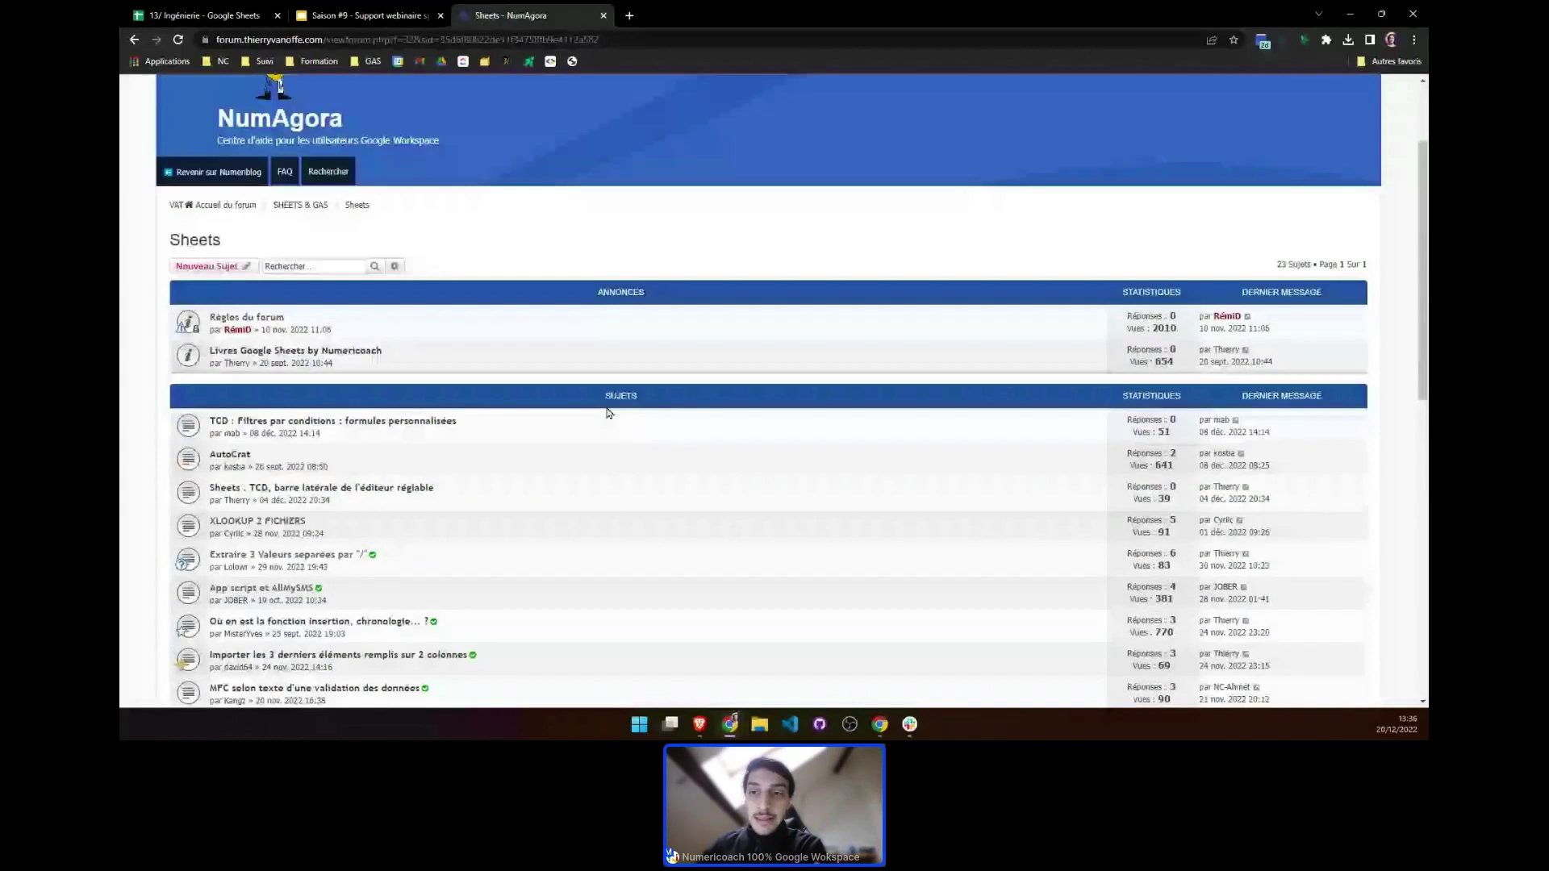
key("ctrl+w")
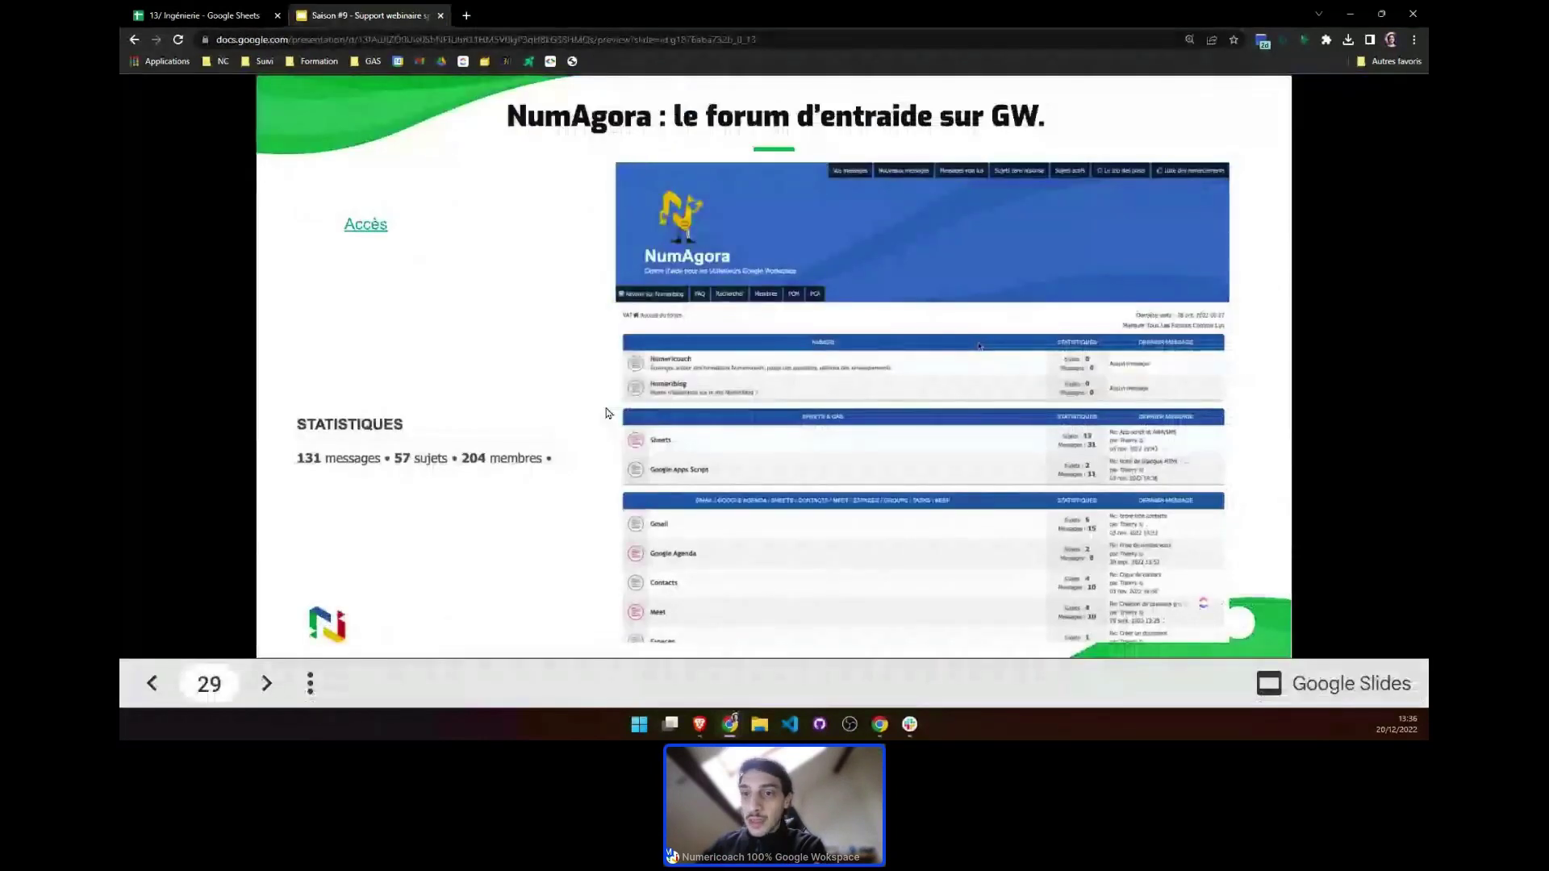
Advance the webinar presentation from the NumAgora slide through the book discount, Telegram and reviews slides to slide 33
left_click(549, 420)
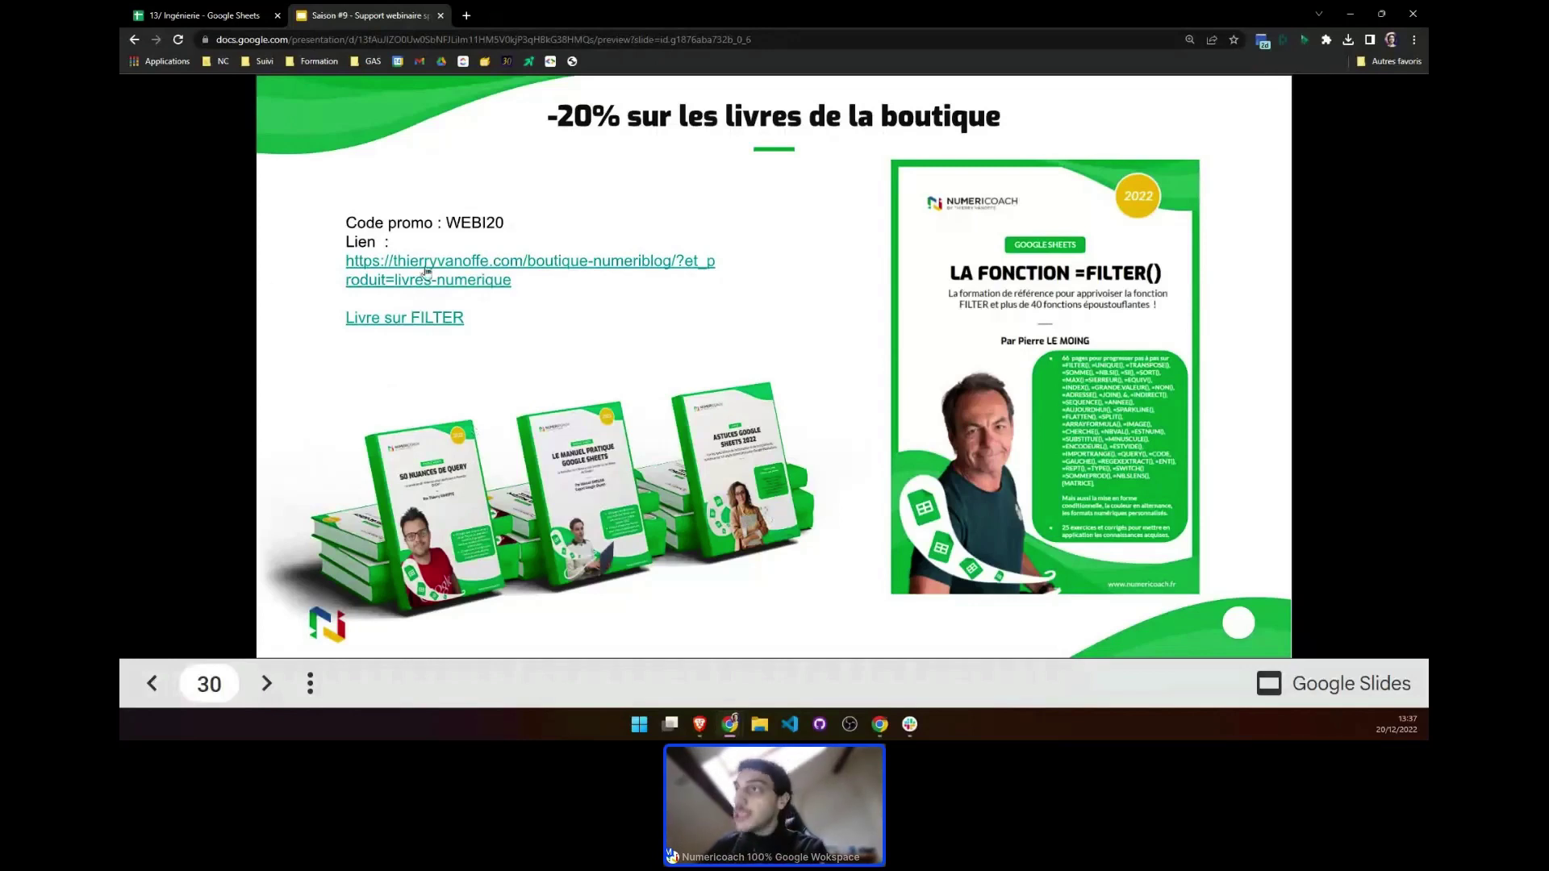
left_click(850, 425)
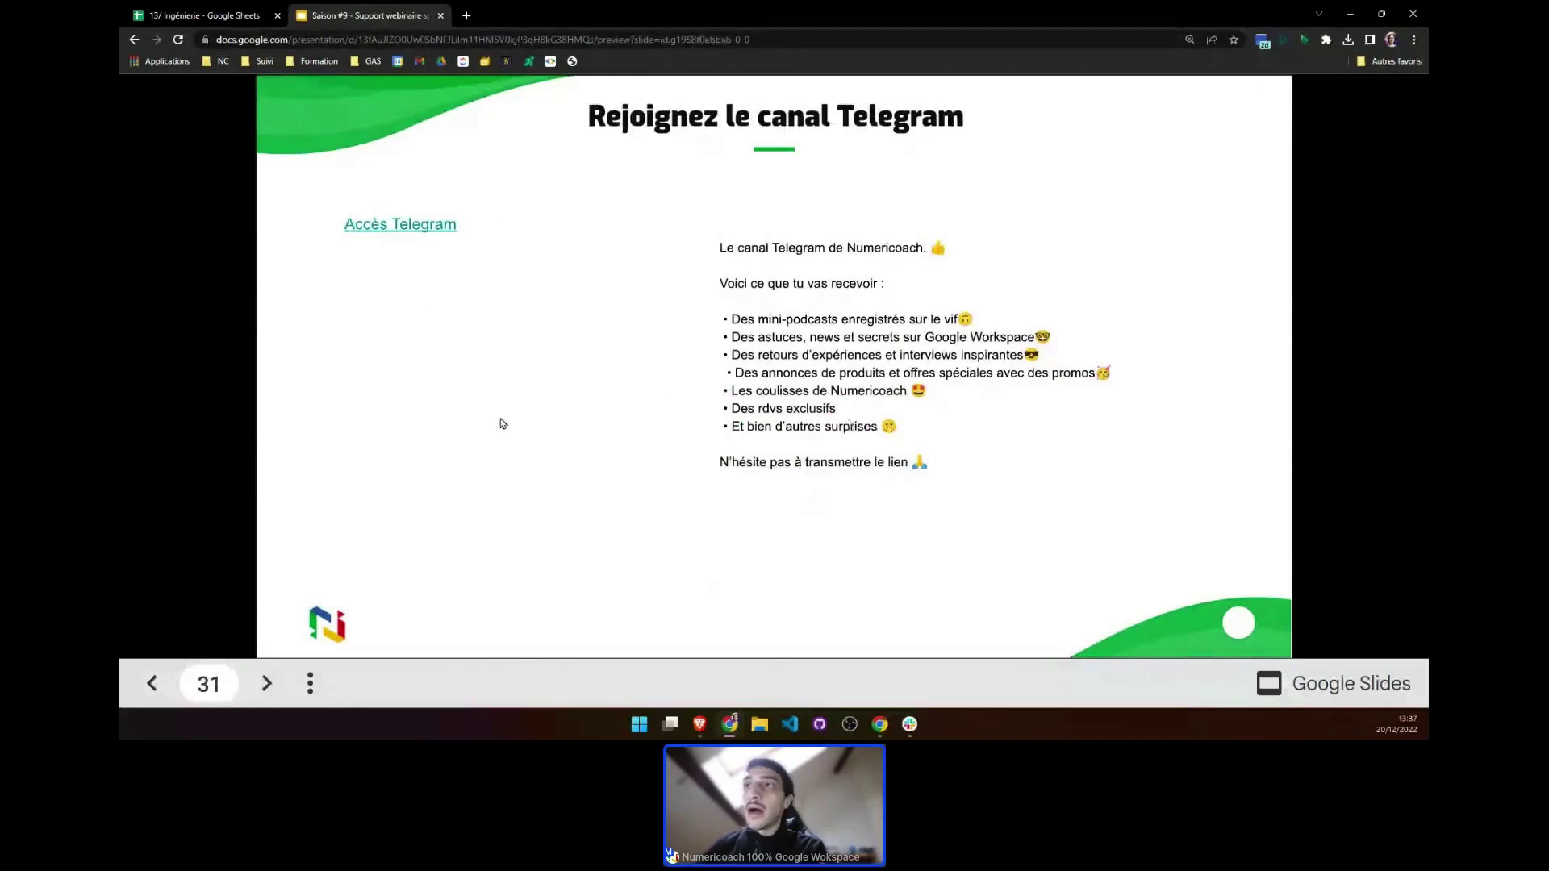
left_click(795, 502)
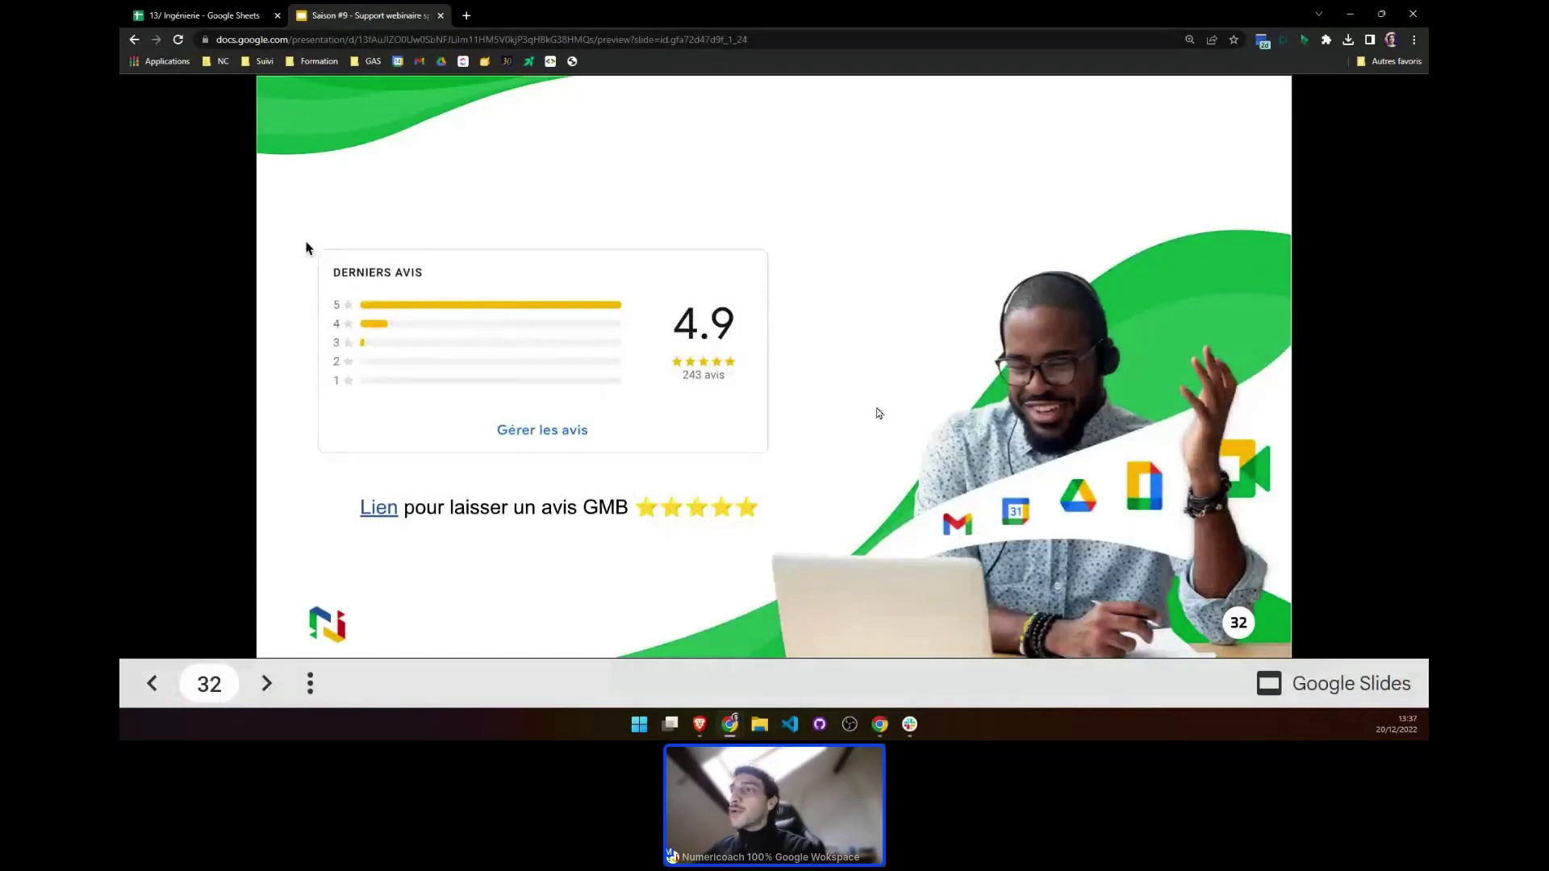
left_click(878, 413)
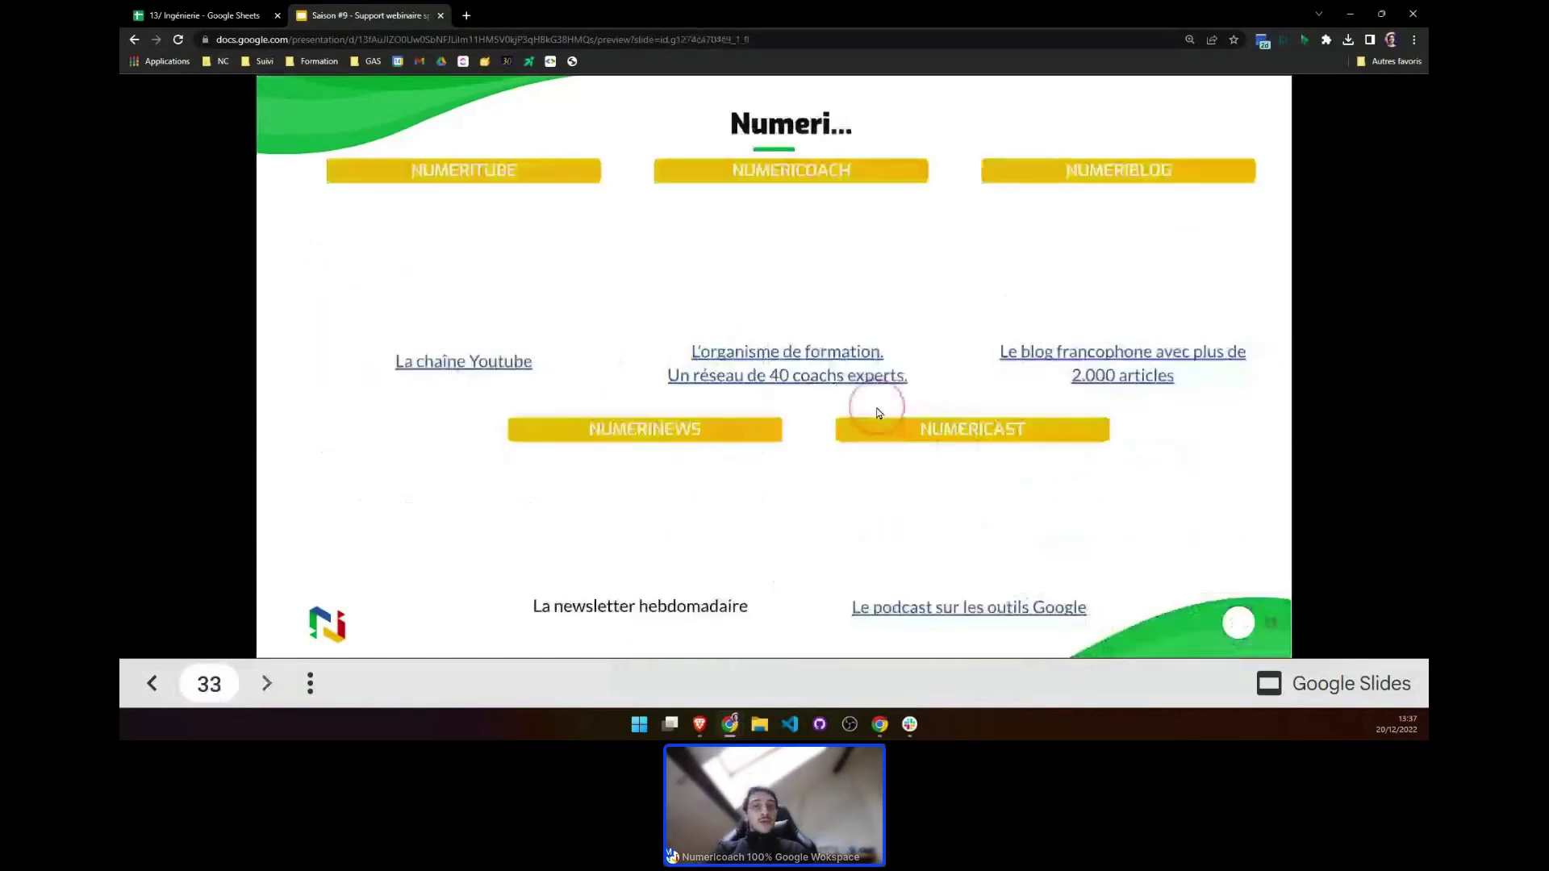